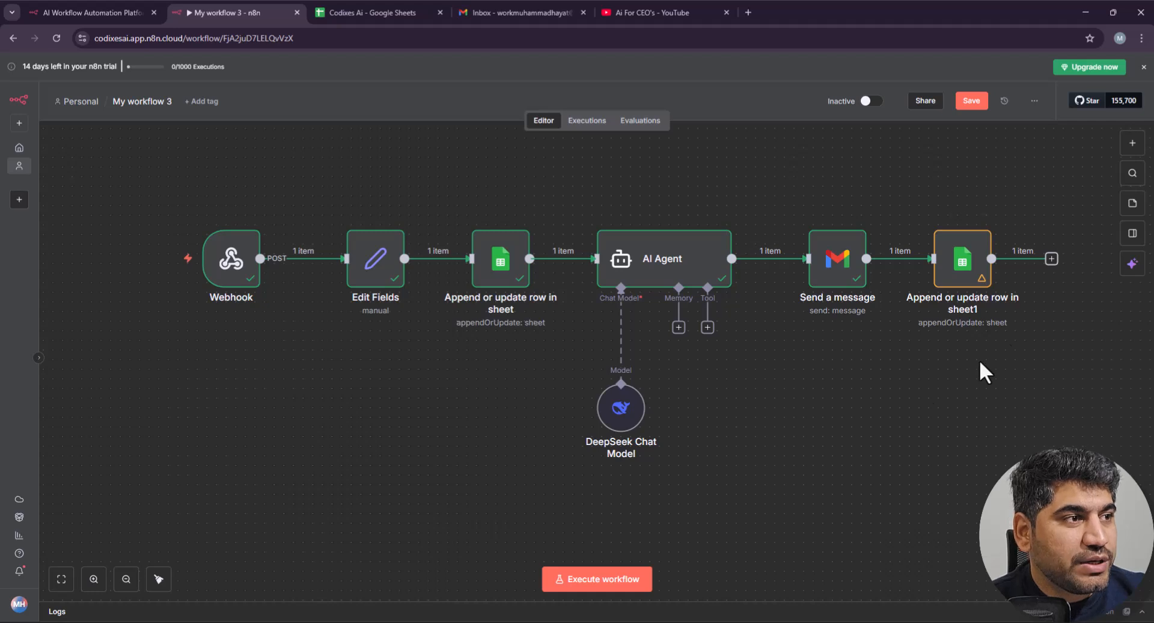
Step: Review the Webhook node, start a test run of the workflow, and open a new browser tab
mouse_move(198, 270)
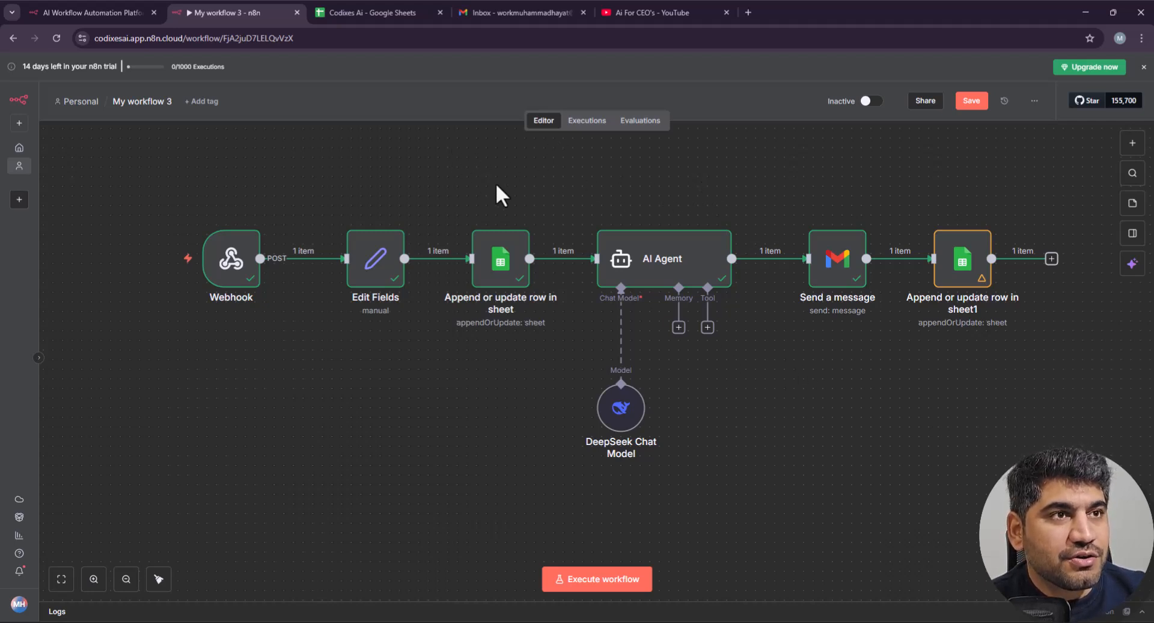
double_click(230, 269)
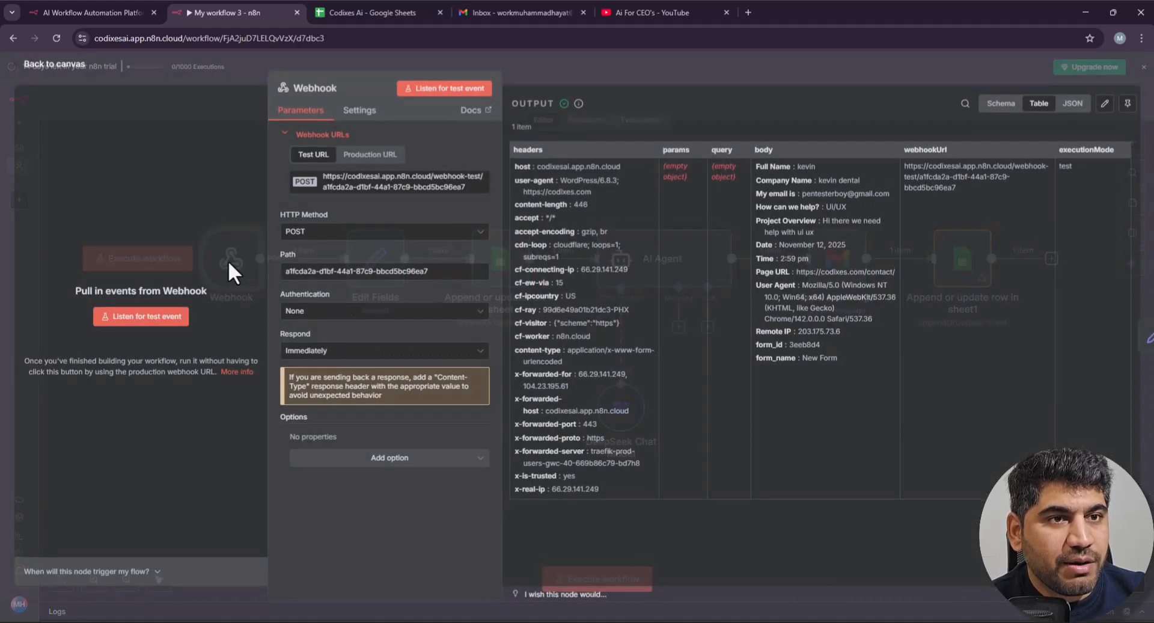
key(Escape)
click(578, 574)
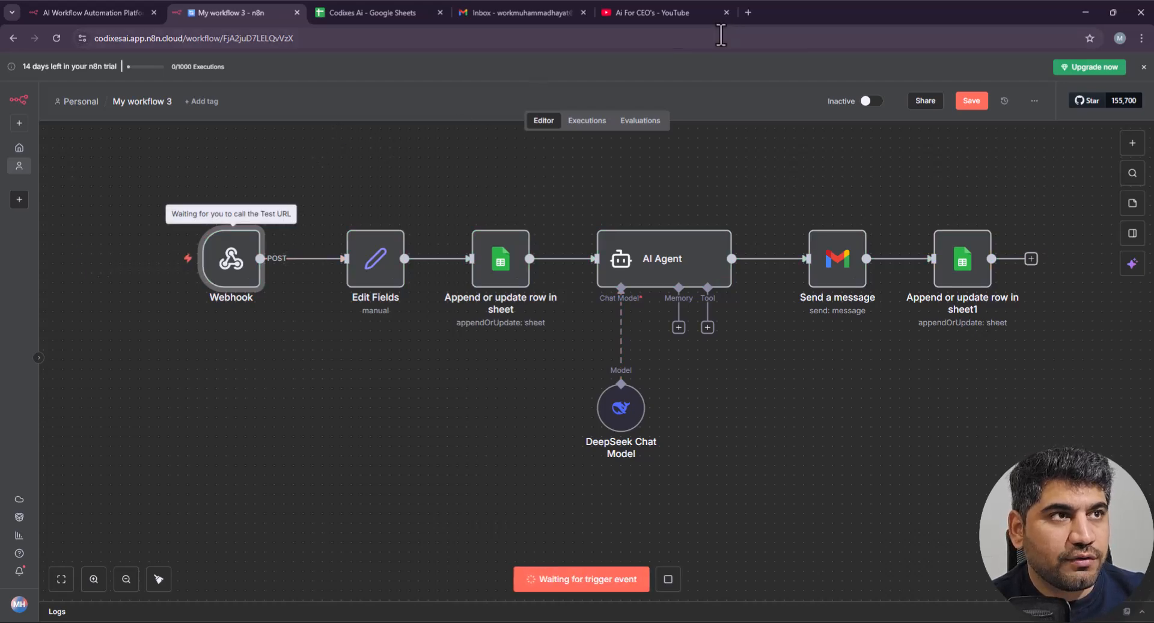
click(745, 14)
Step: Go to the Codixes website in the new tab
text(coi)
key(BackSpace)
key(BackSpace)
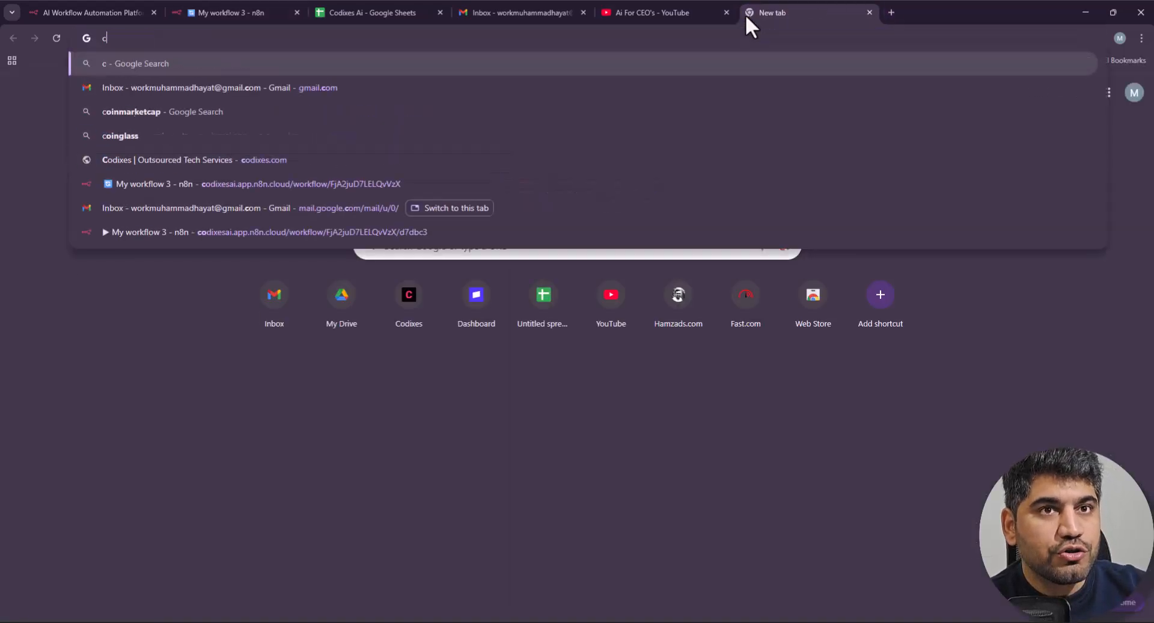
text(odi)
key(Return)
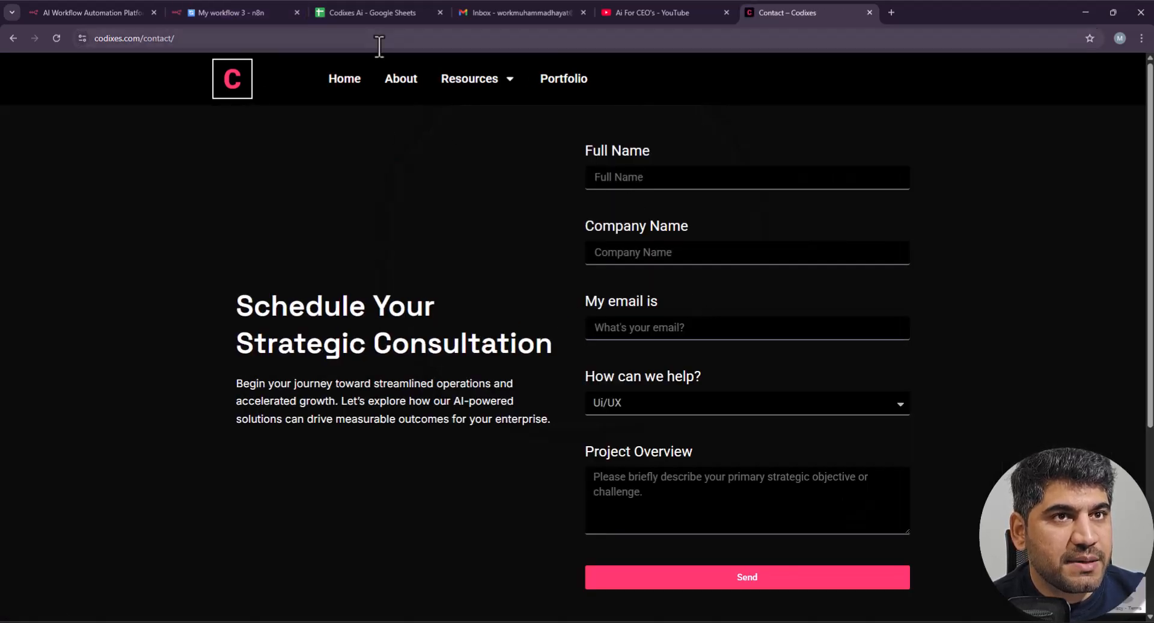
Step: Fill the contact form's Full Name, the dental clinic's Company Name, and the email
click(655, 176)
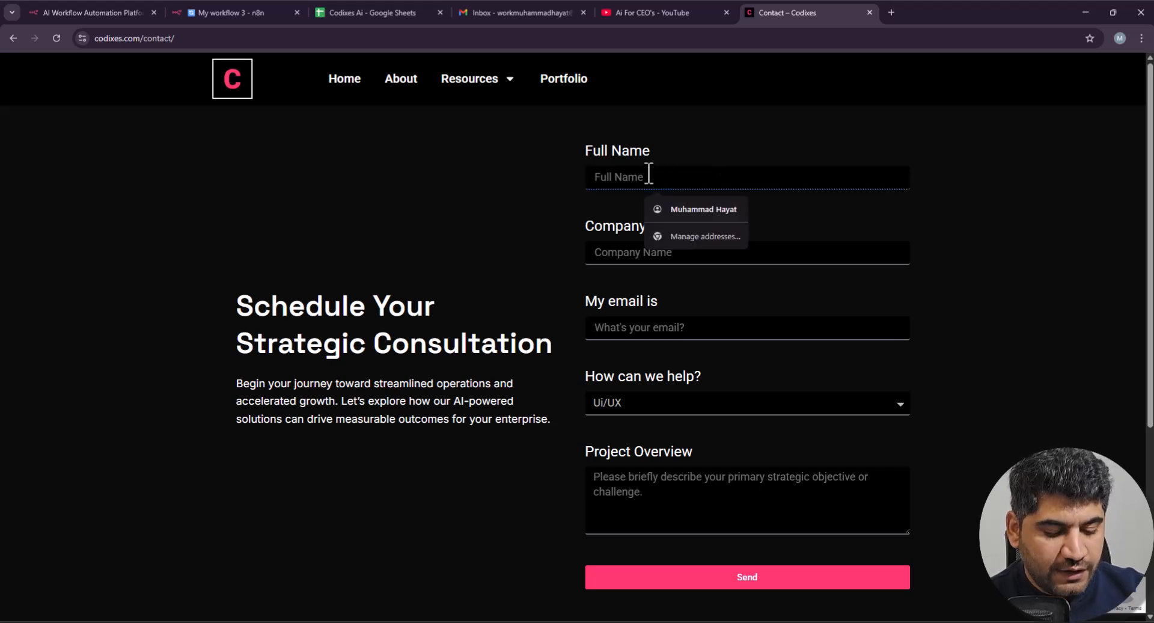
text(david)
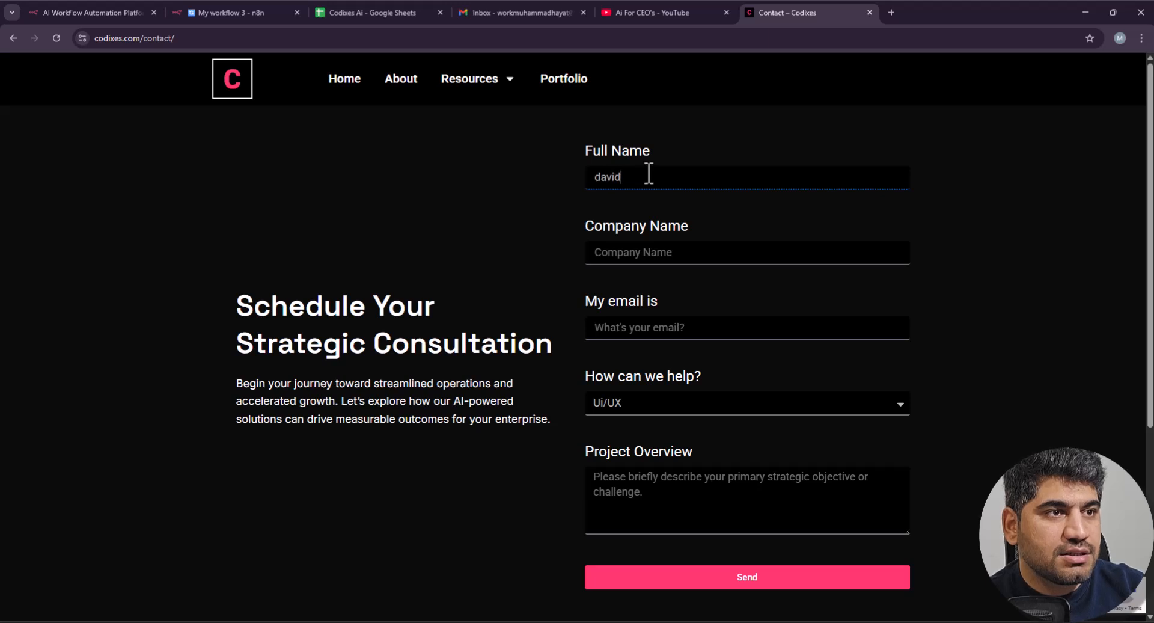
key(Tab)
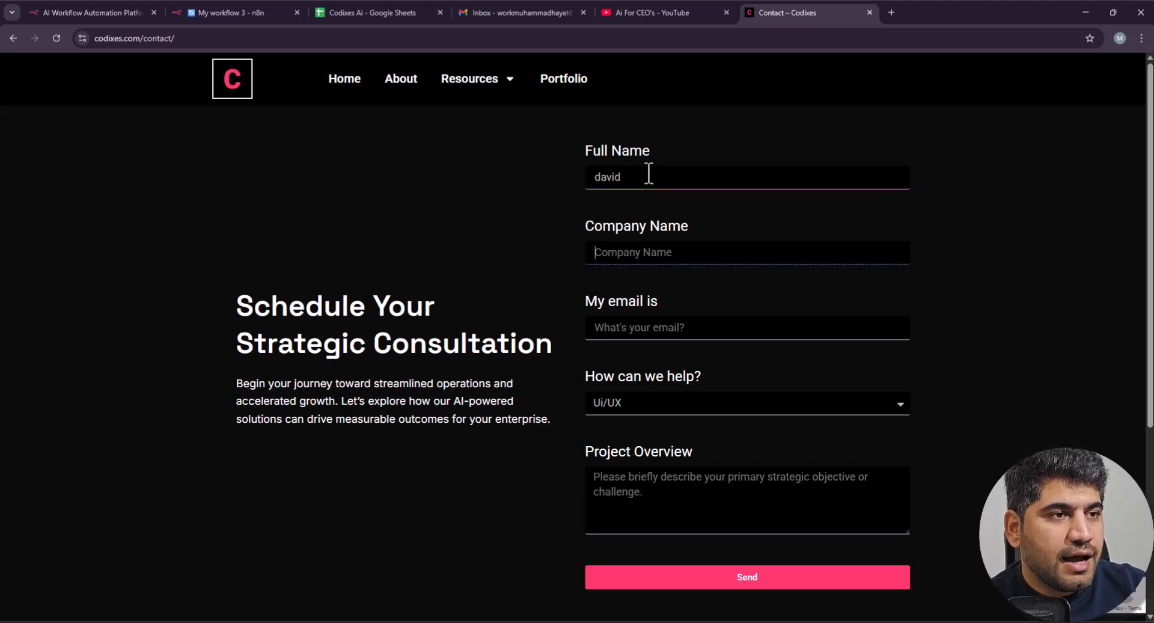
text(dav)
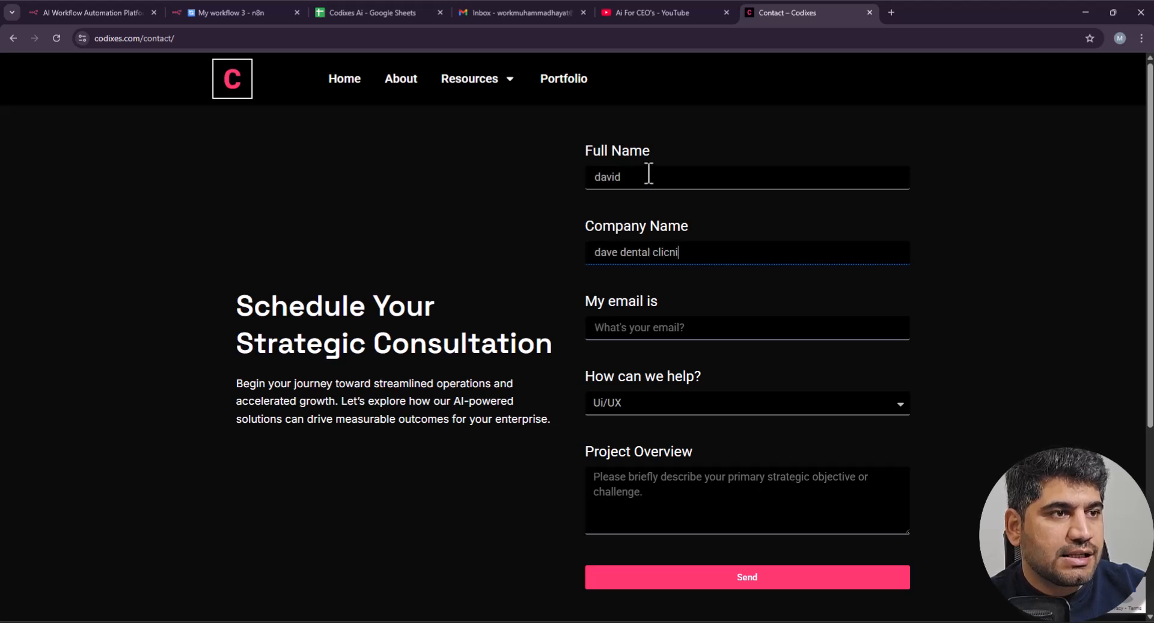
text(e dental clinic)
key(Tab)
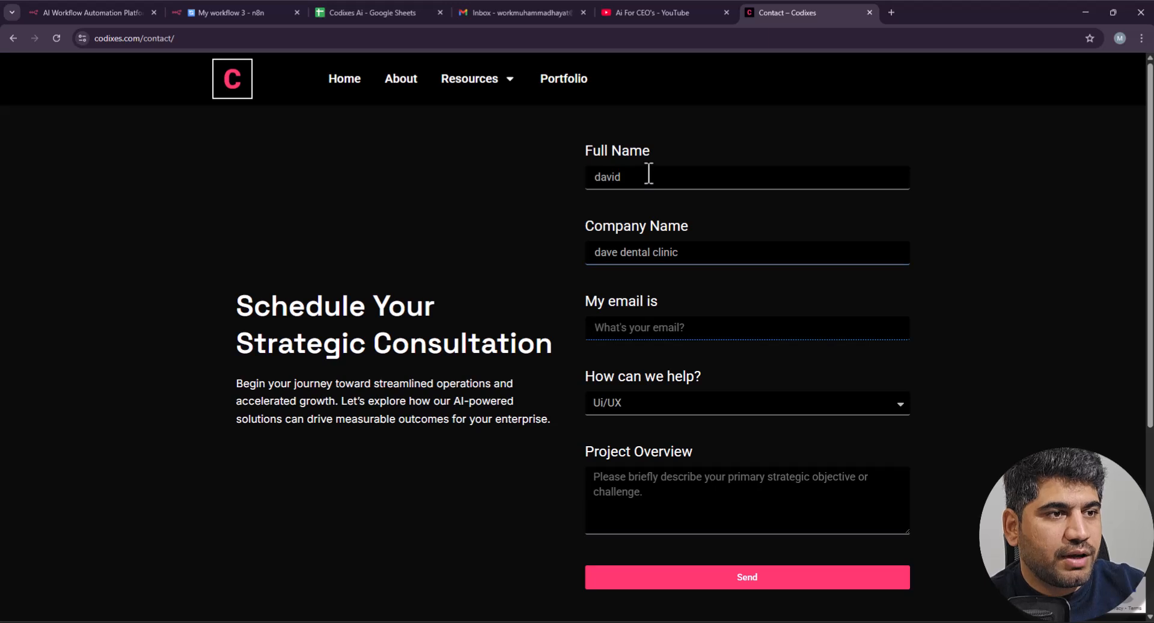
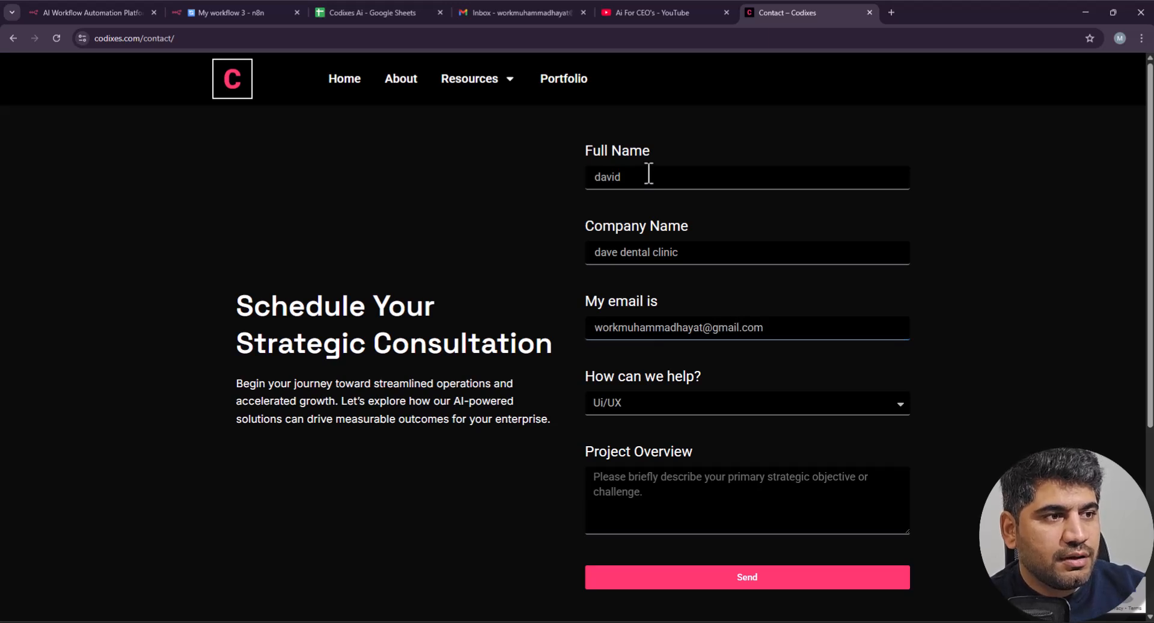
Step: Choose Ai Agents under How can we help?, write the Project Overview, and send the form
click(625, 400)
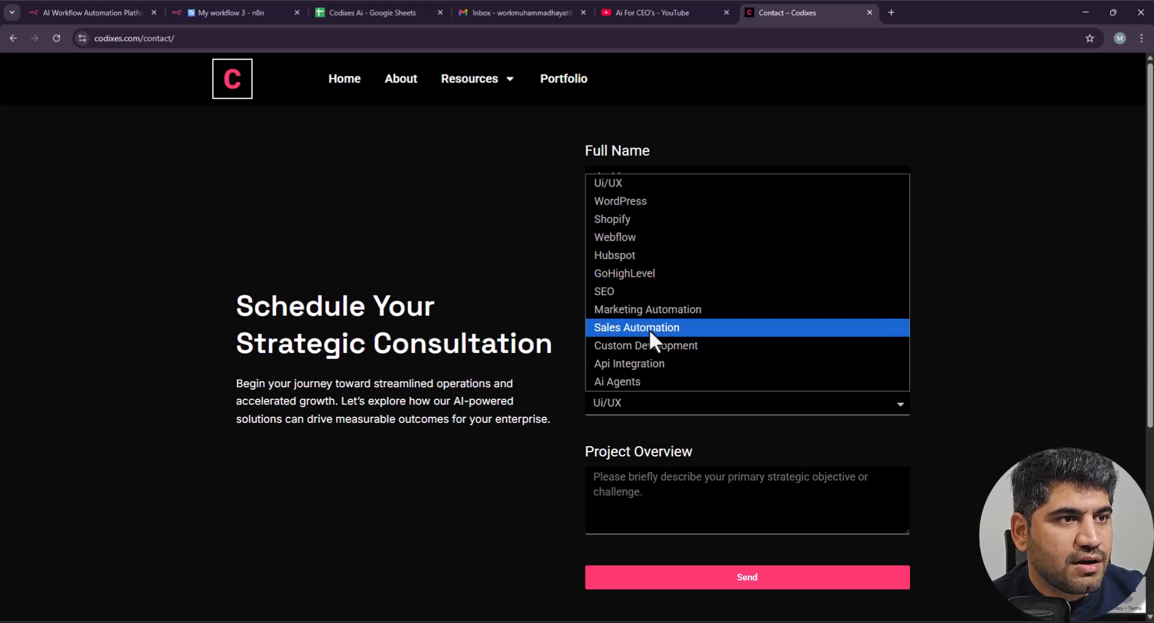
click(641, 380)
click(652, 500)
text(Hi)
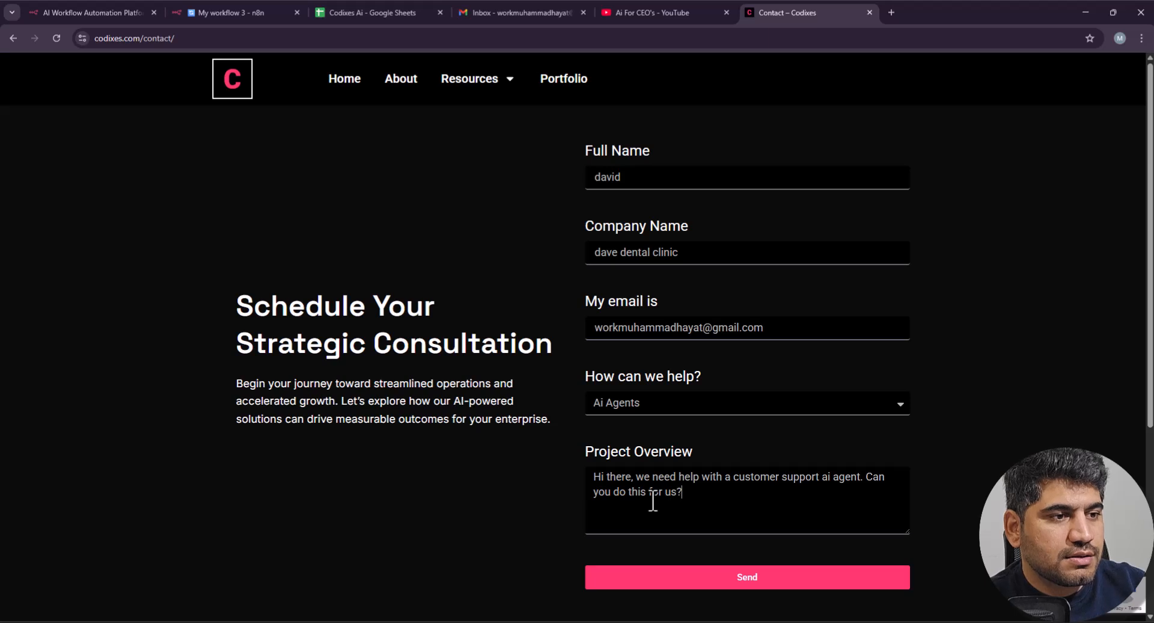
click(751, 575)
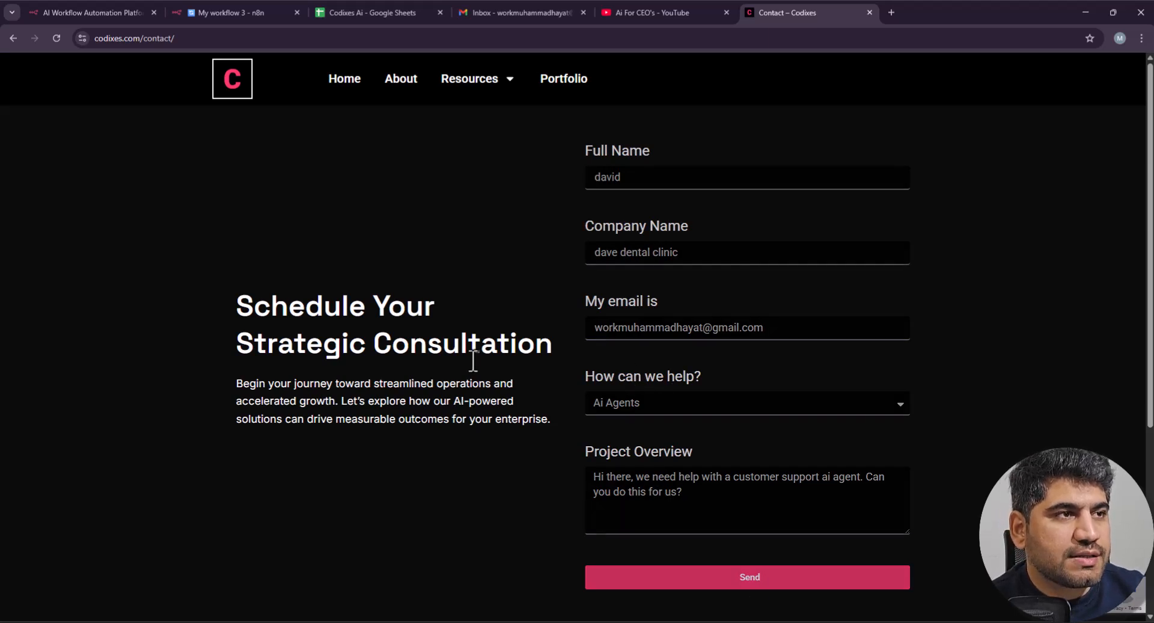
scroll(598, 475, down, 1)
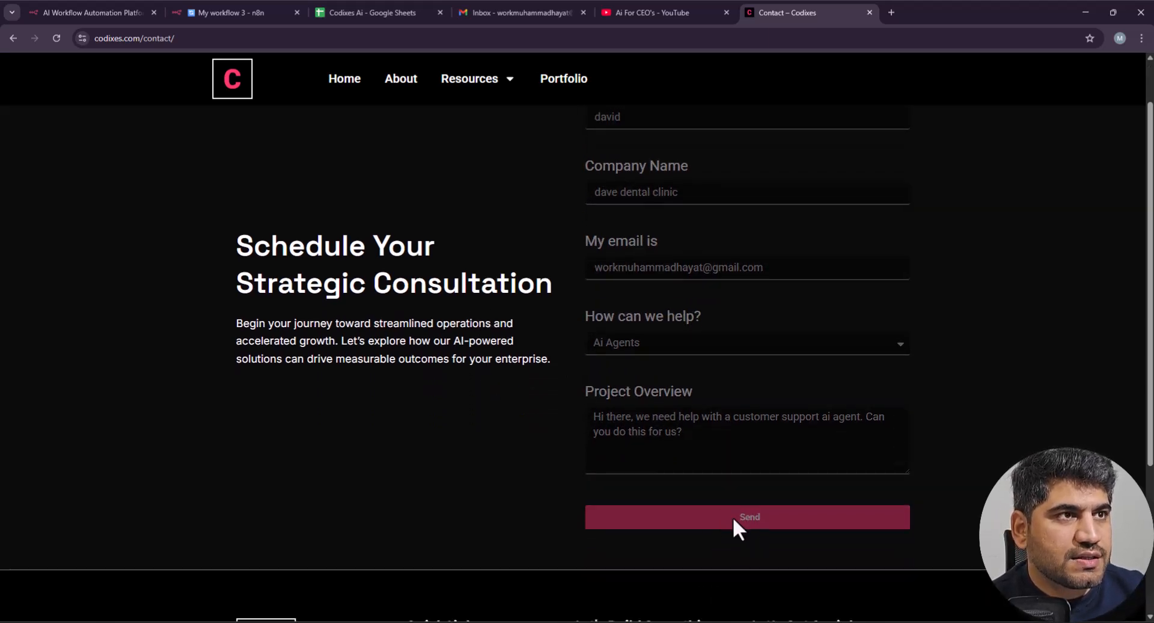
Step: Verify that row 3 of the Codixes Ai sheet shows the dental clinic lead with Status Contacted
click(361, 13)
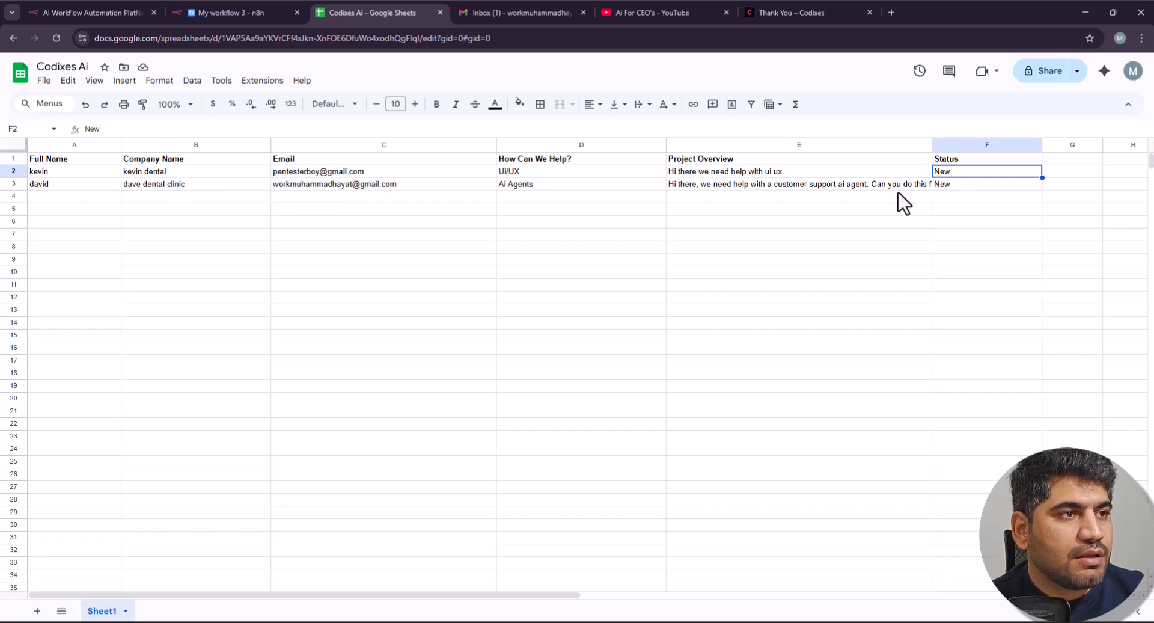
click(219, 13)
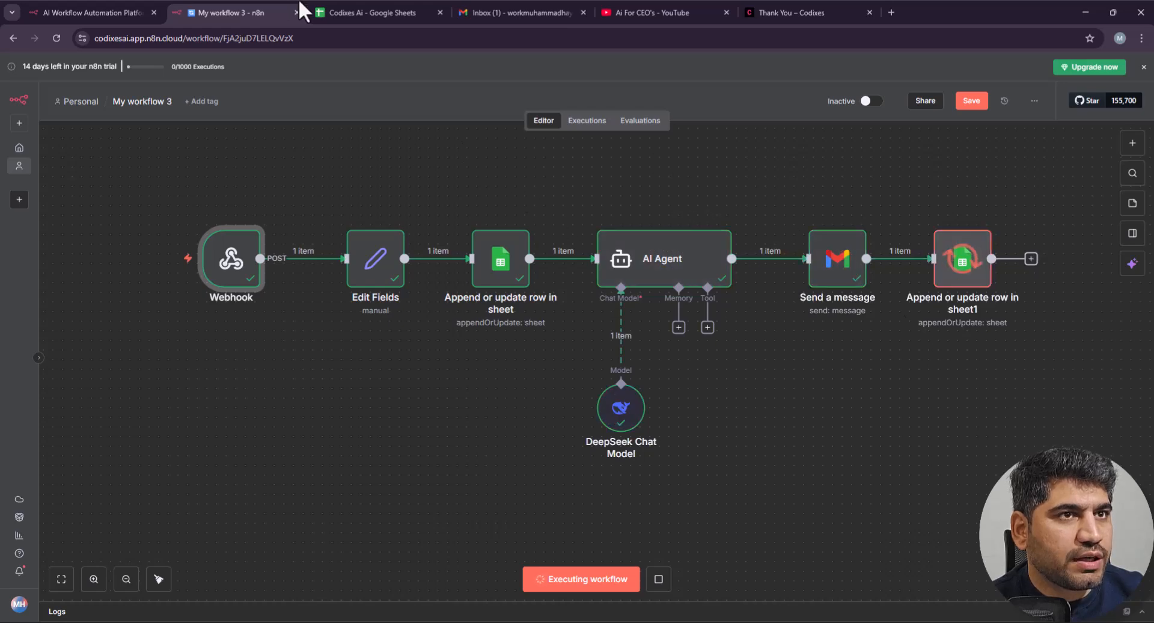
click(345, 12)
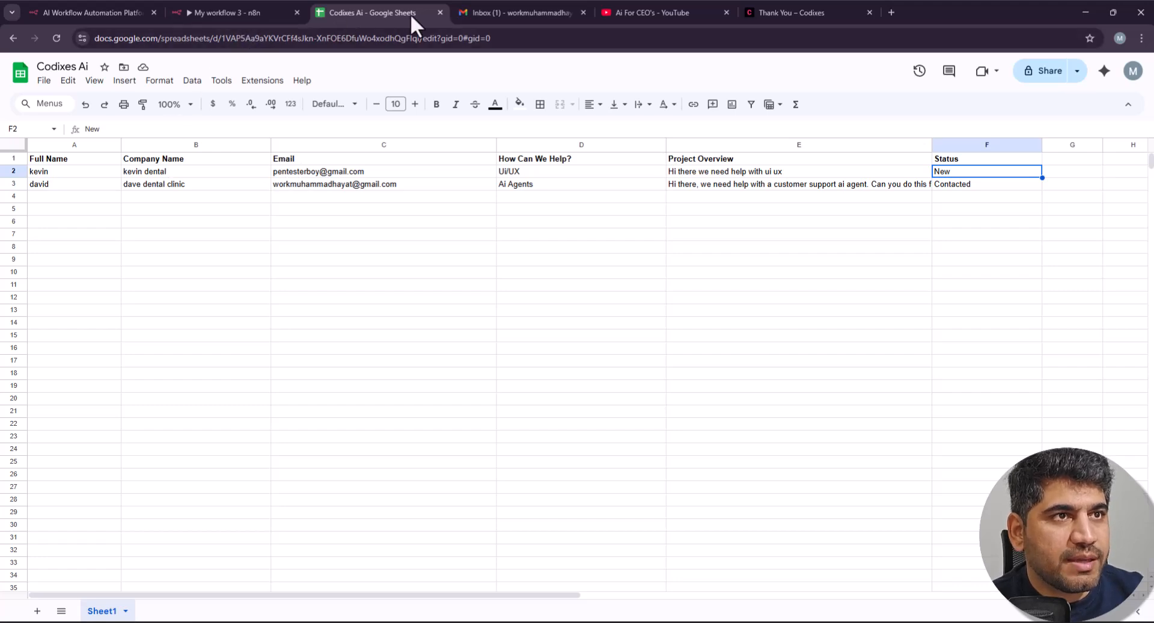
click(477, 12)
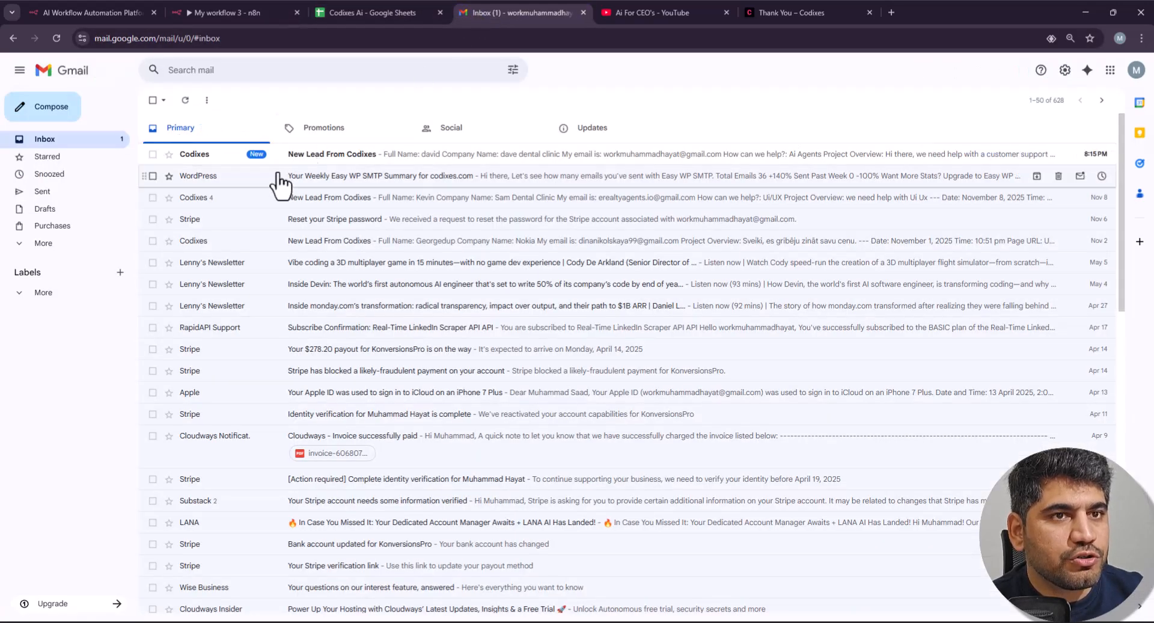
Step: Read the 'Thanks for reaching out to Codixes!' reply in Gmail's Primary inbox, then return to n8n
click(186, 129)
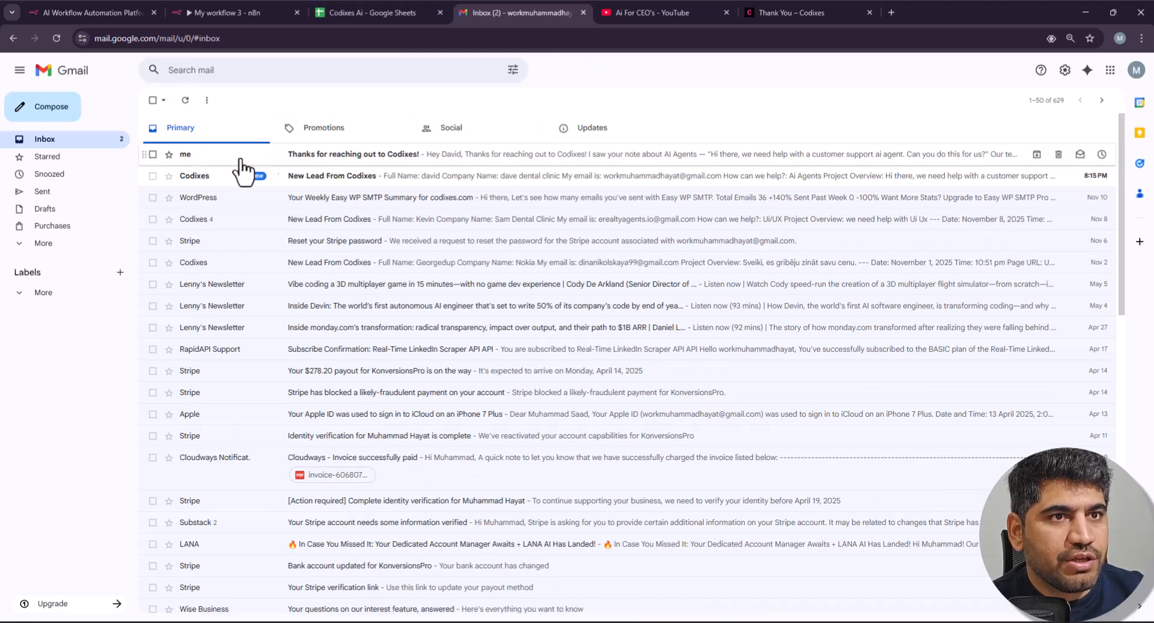
click(336, 154)
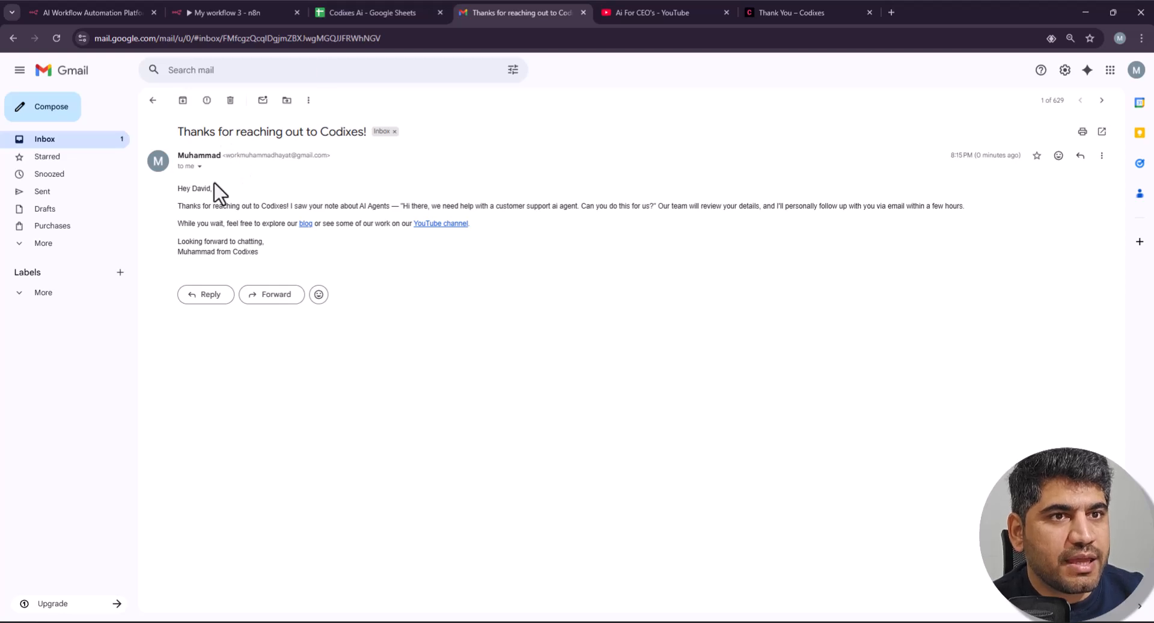
drag(223, 157, 268, 157)
click(414, 159)
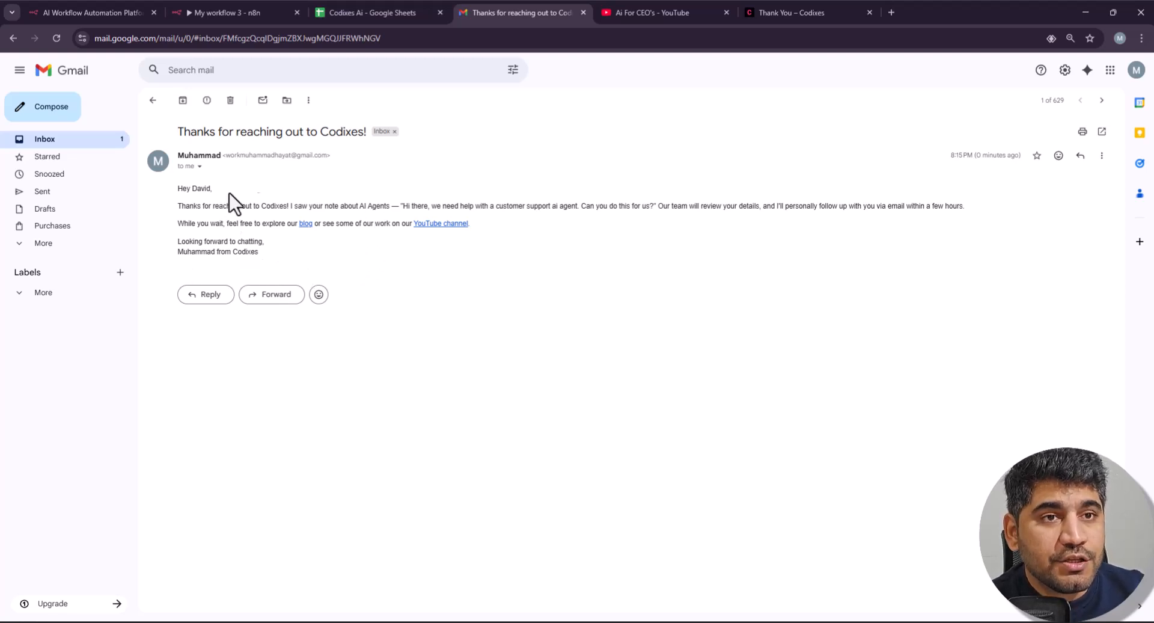
click(226, 12)
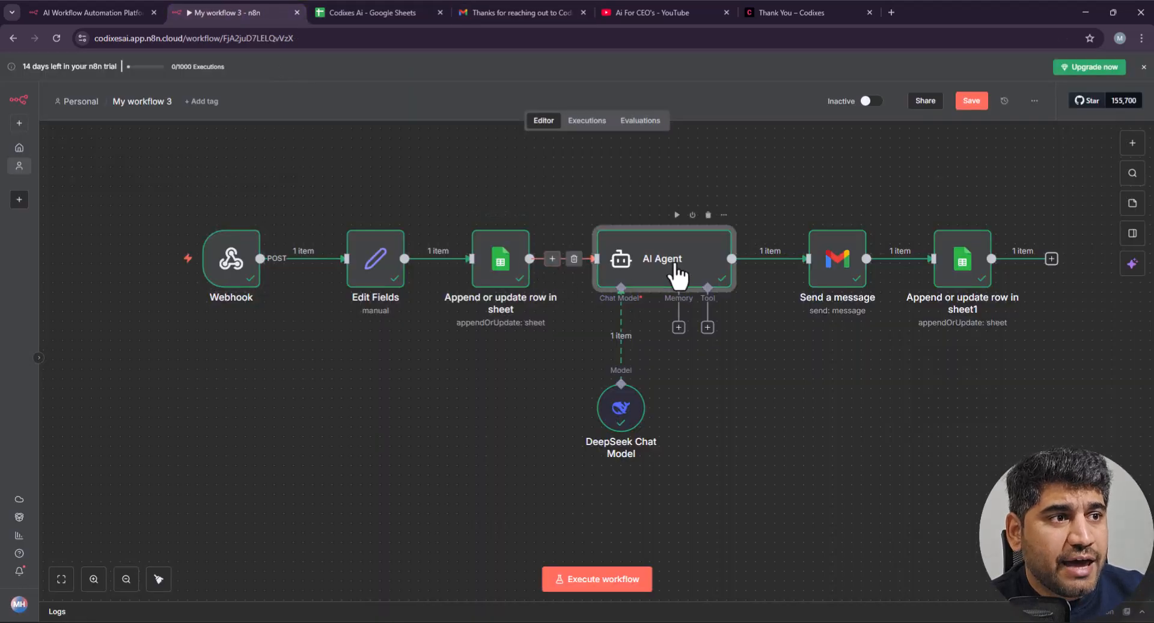
Step: Open the AI Agent node and read through its prompt, checking it against the generated reply
double_click(671, 287)
scroll(592, 264, down, 5)
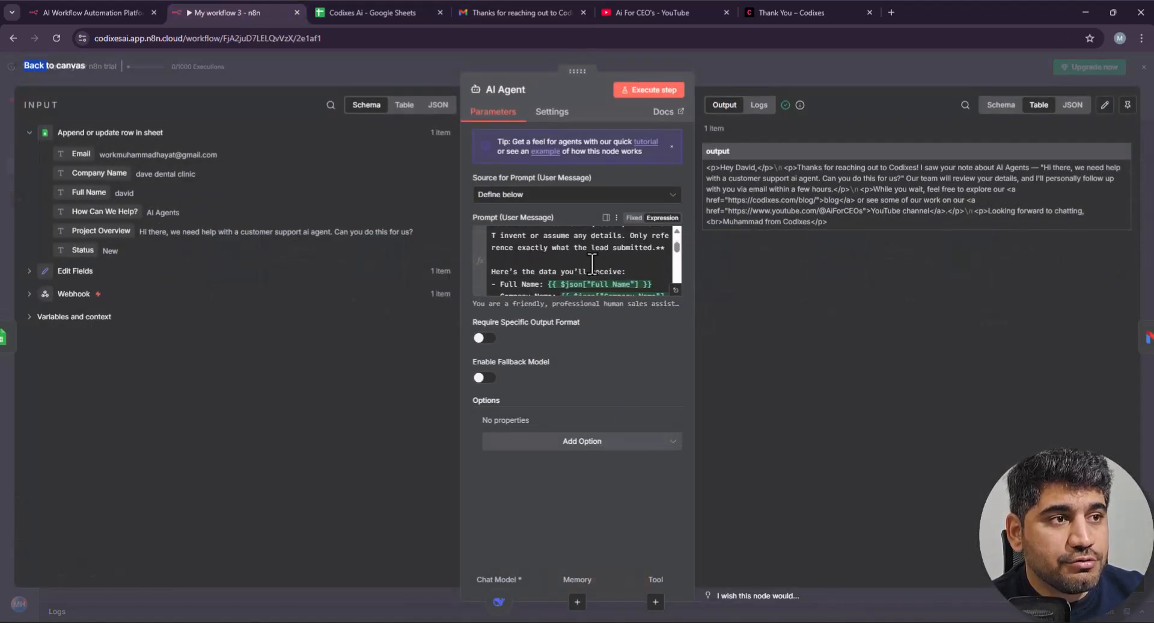
scroll(604, 263, down, 5)
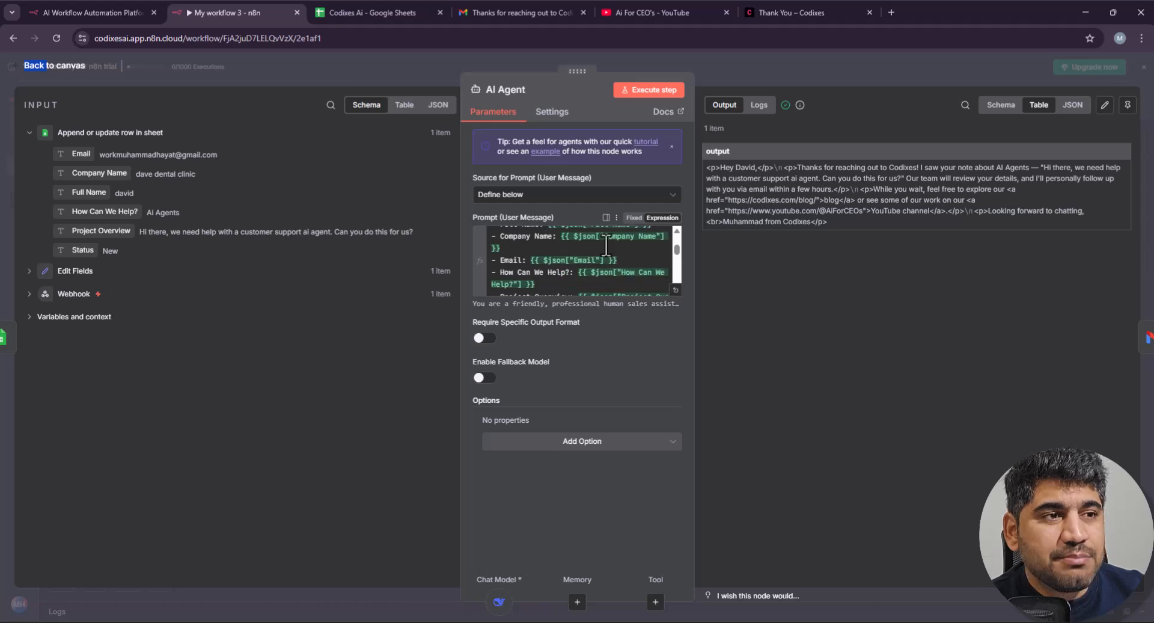
scroll(599, 275, down, 2)
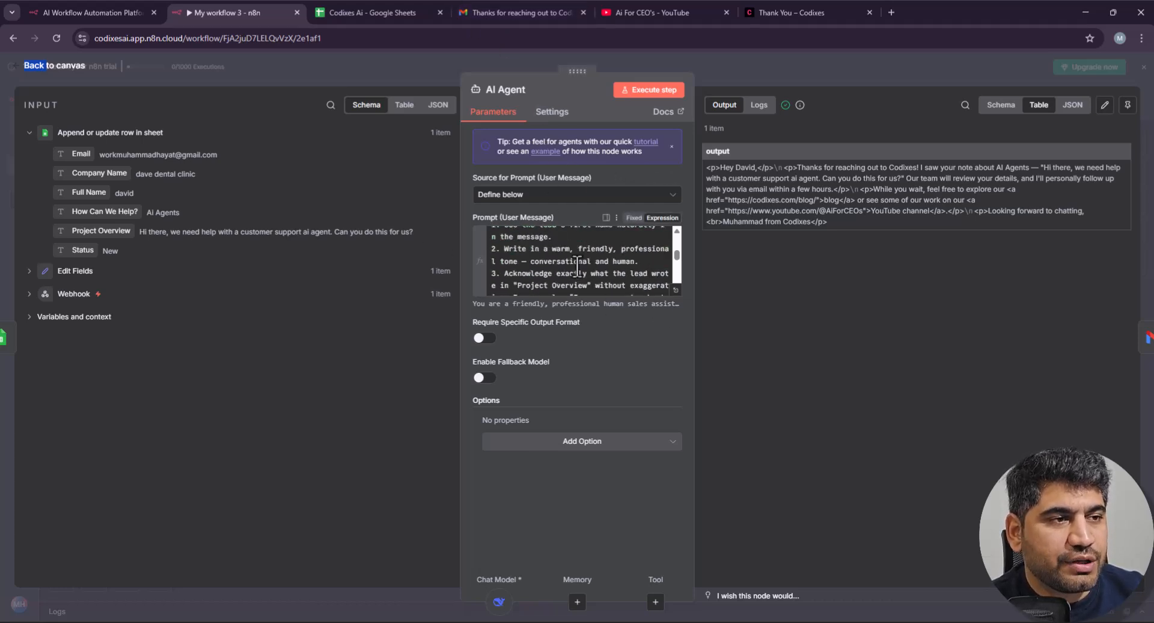
scroll(577, 265, down, 5)
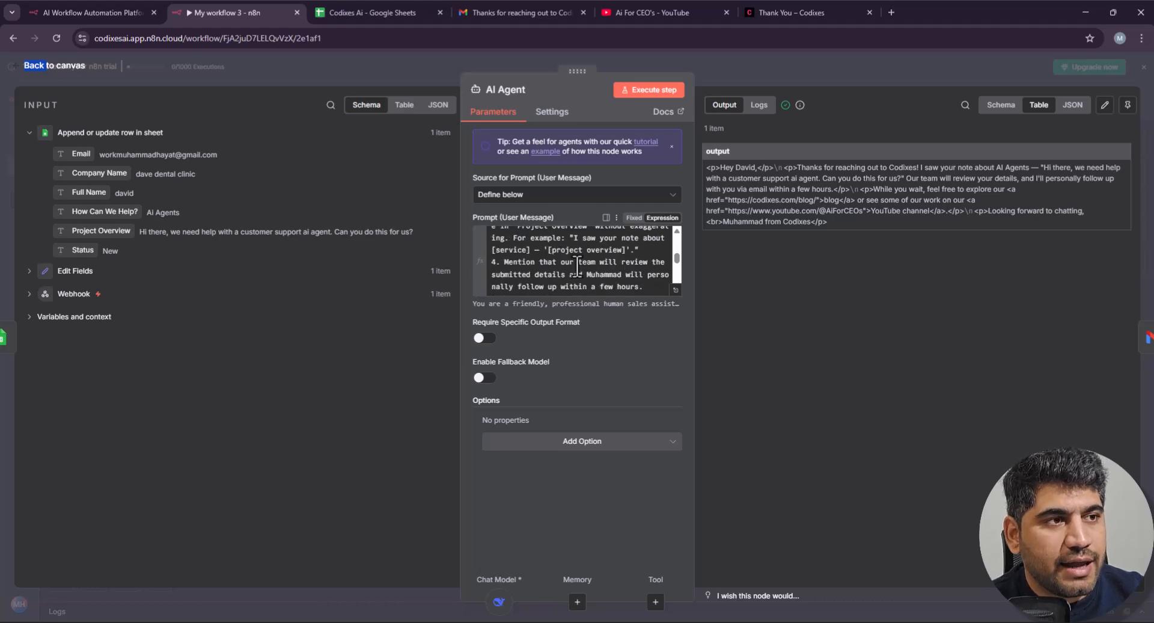
click(538, 12)
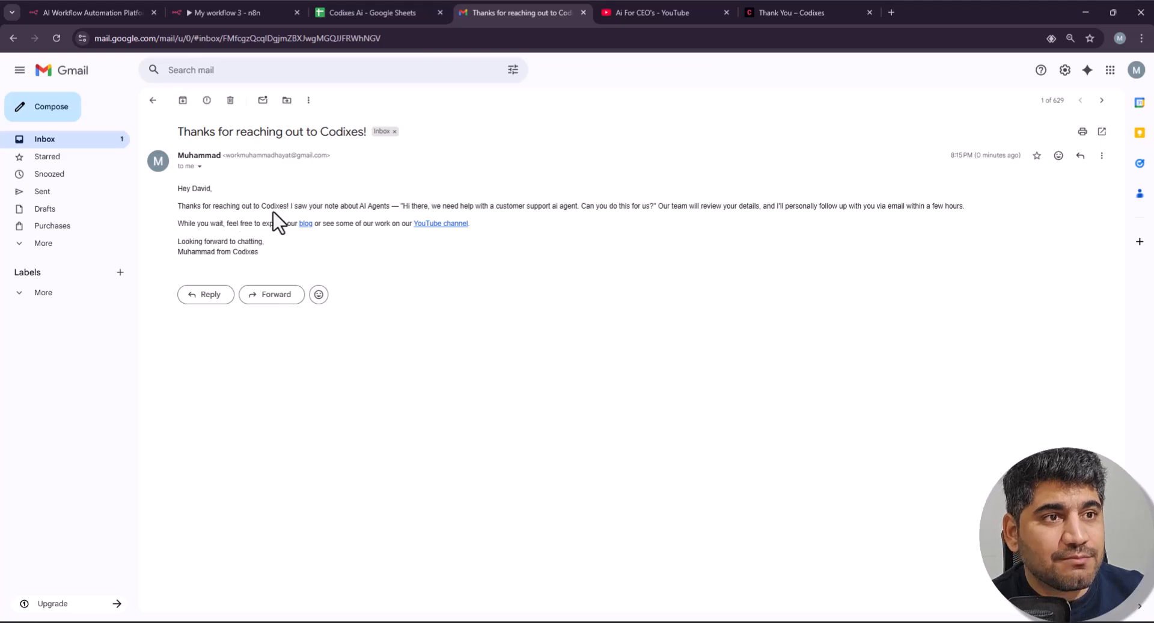
click(231, 12)
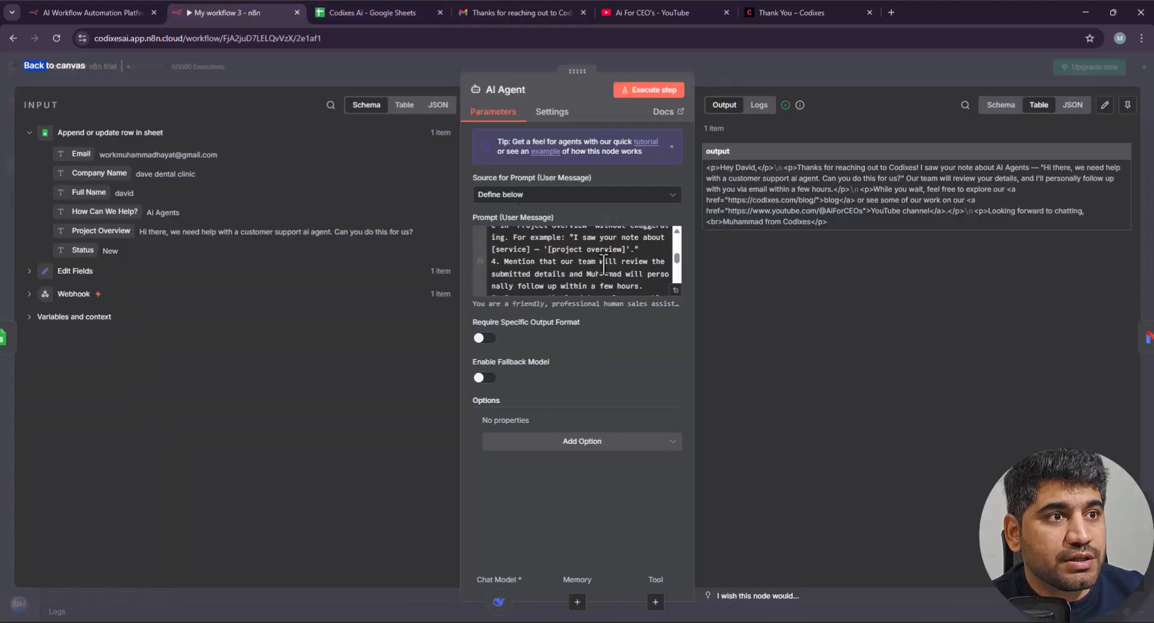
scroll(588, 263, down, 3)
scroll(588, 262, up, 2)
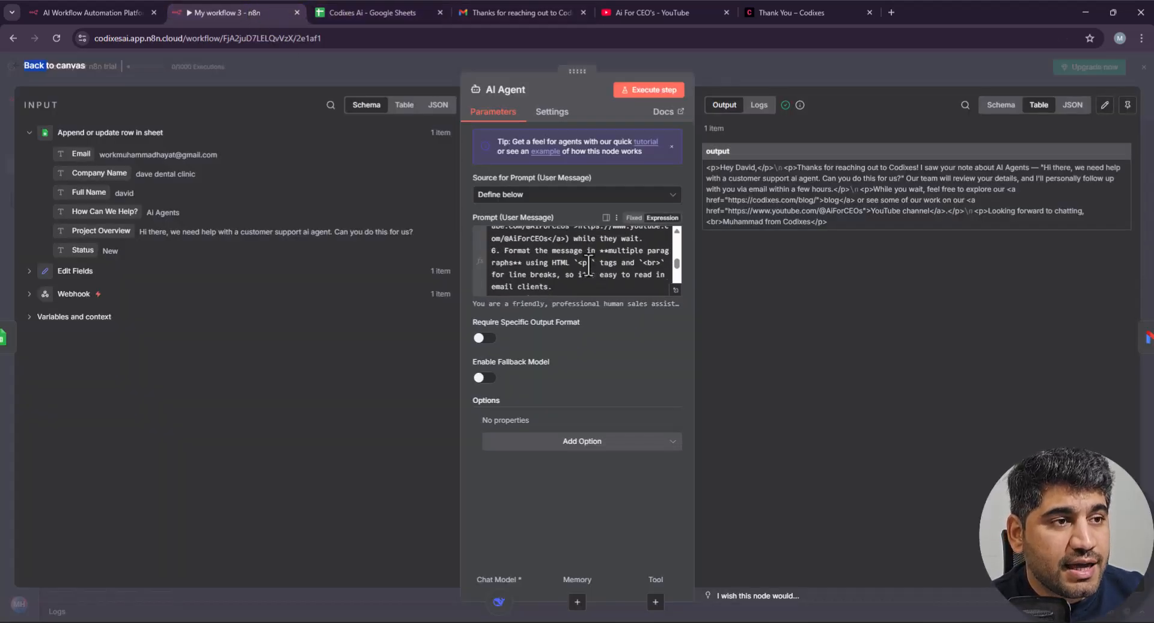
Step: Compare the prompt once more with the received email, then close the AI Agent node
click(517, 12)
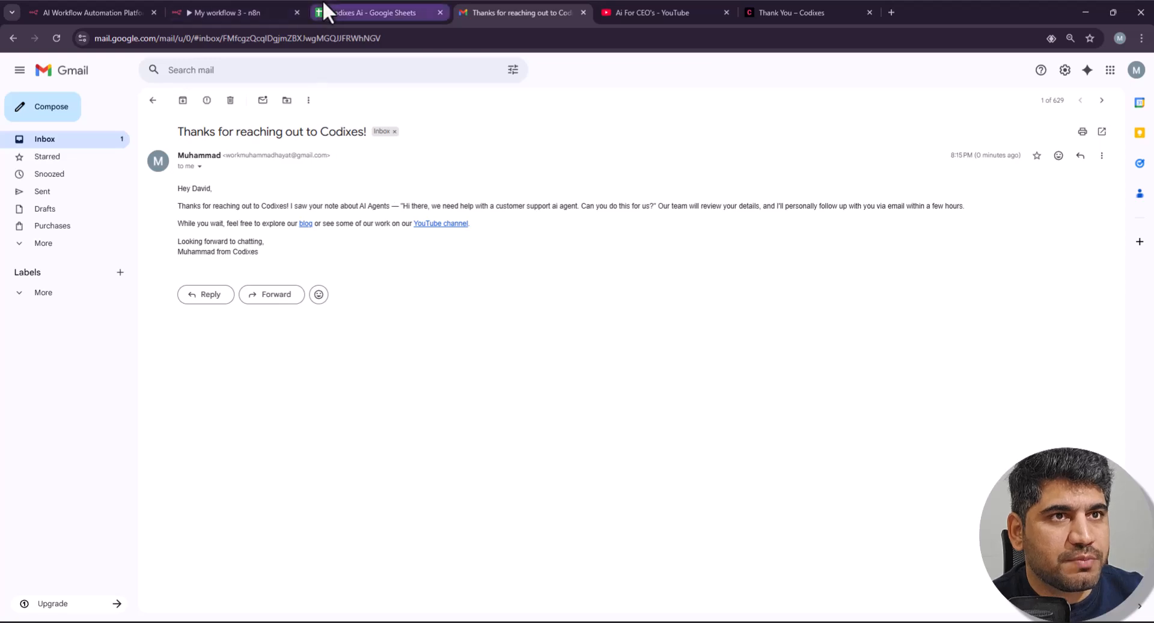
click(217, 11)
scroll(548, 251, down, 5)
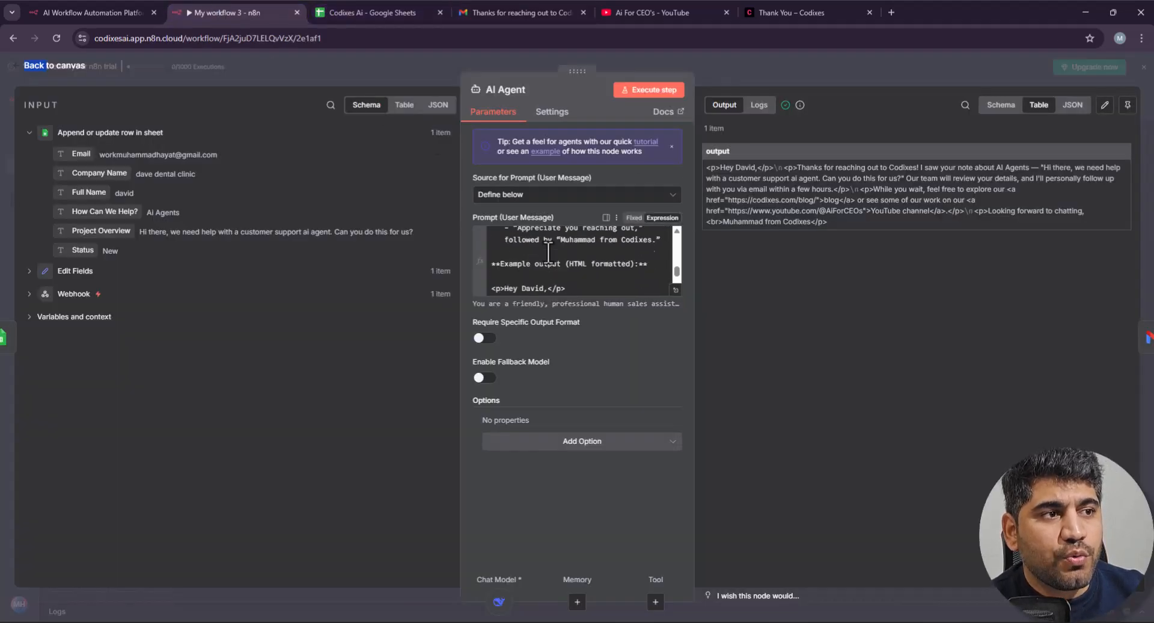
scroll(563, 275, down, 5)
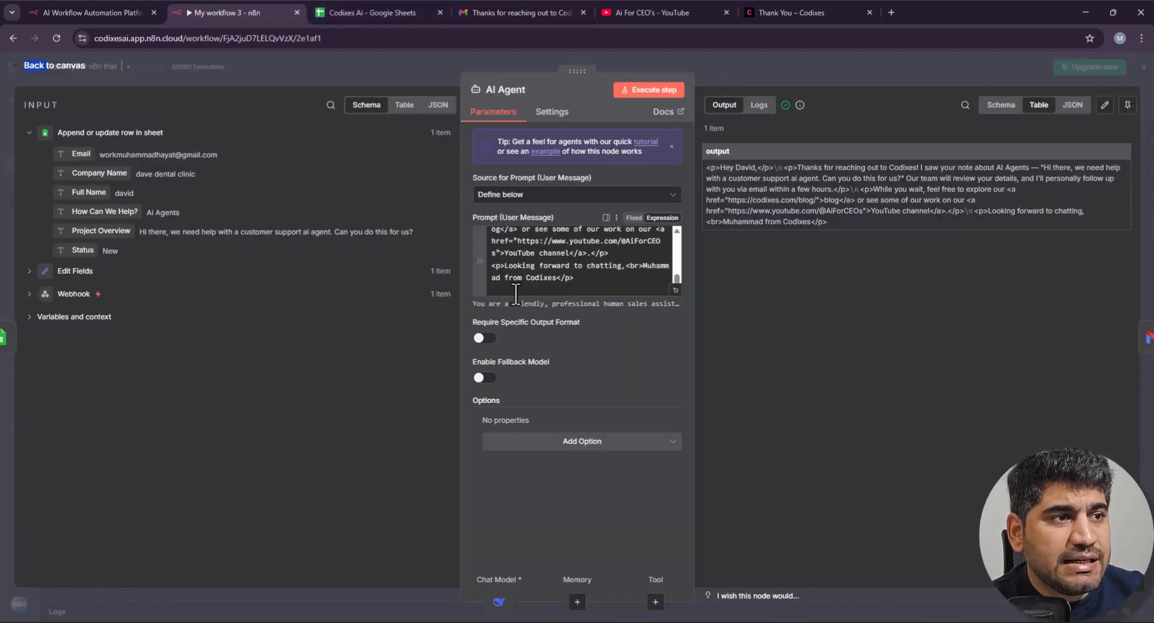
click(799, 67)
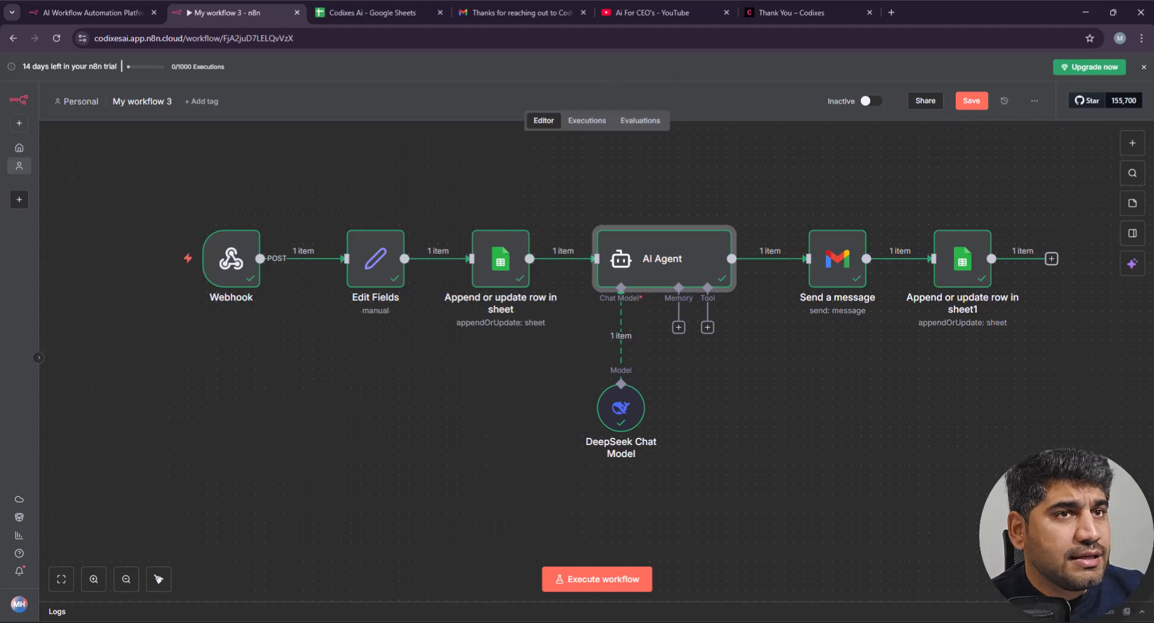
Step: Open the n8n cloud dashboard via Get Started on n8n.io, then return to My workflow 3
click(91, 12)
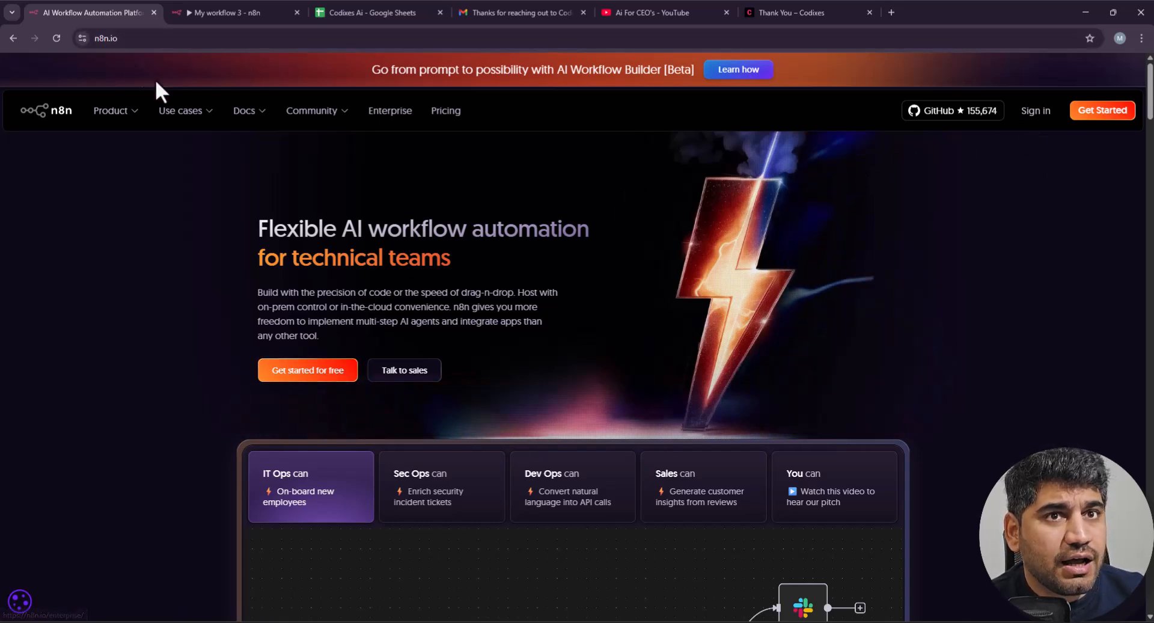
click(1114, 112)
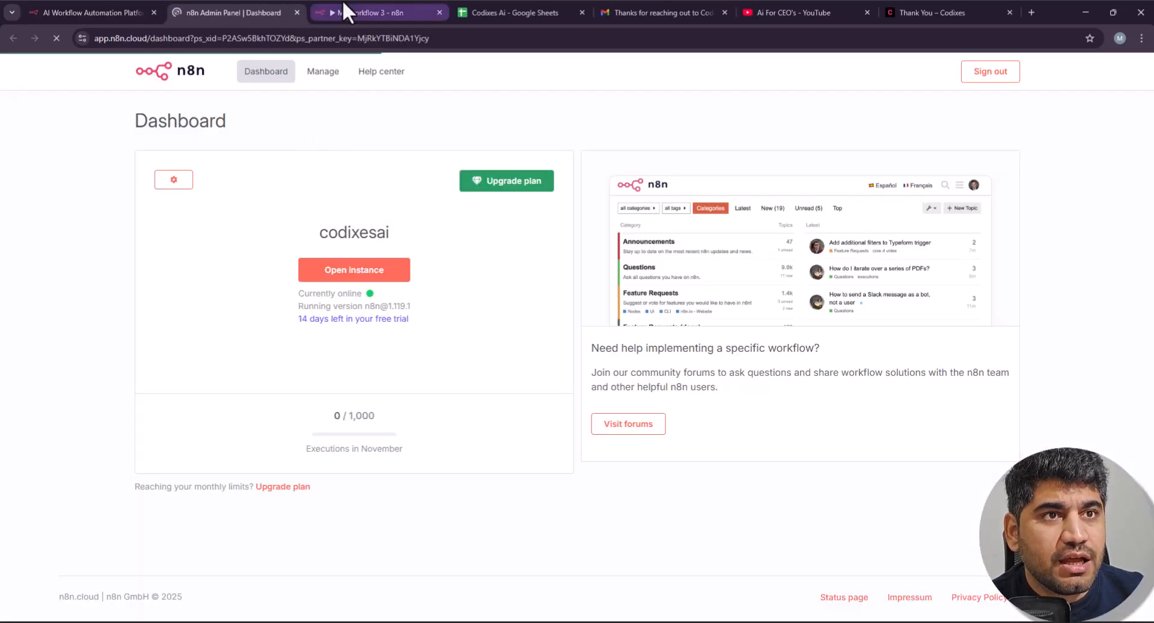
click(334, 13)
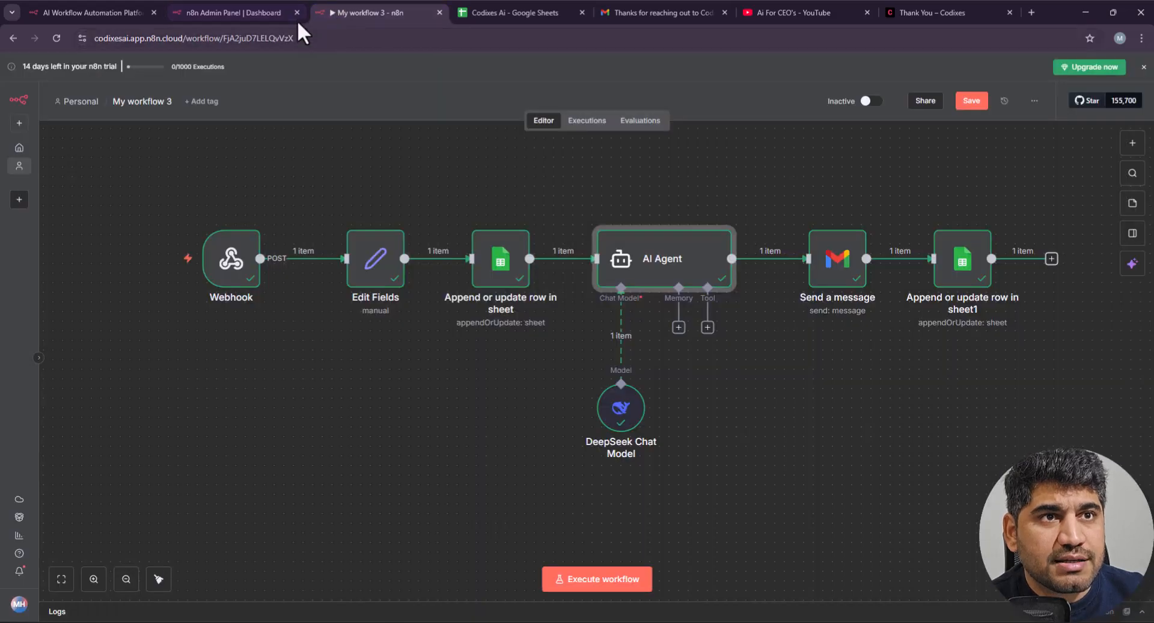
Step: Close the Admin Panel tab, dismiss the trial notice, and save My workflow 3 when leaving for Personal
click(297, 12)
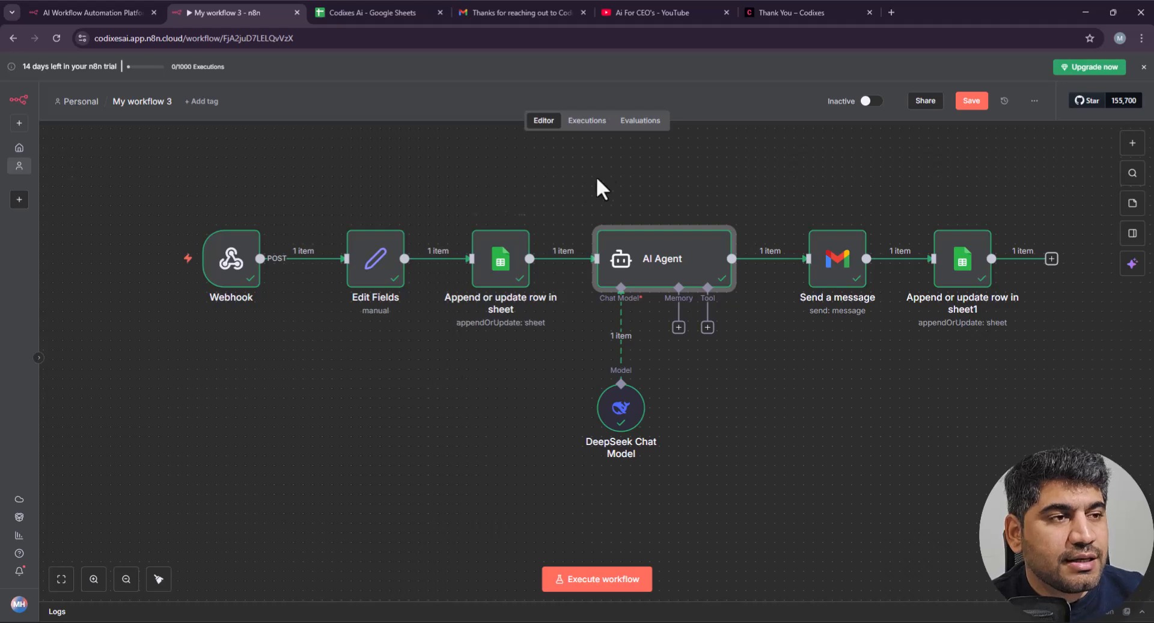
click(85, 5)
click(258, 12)
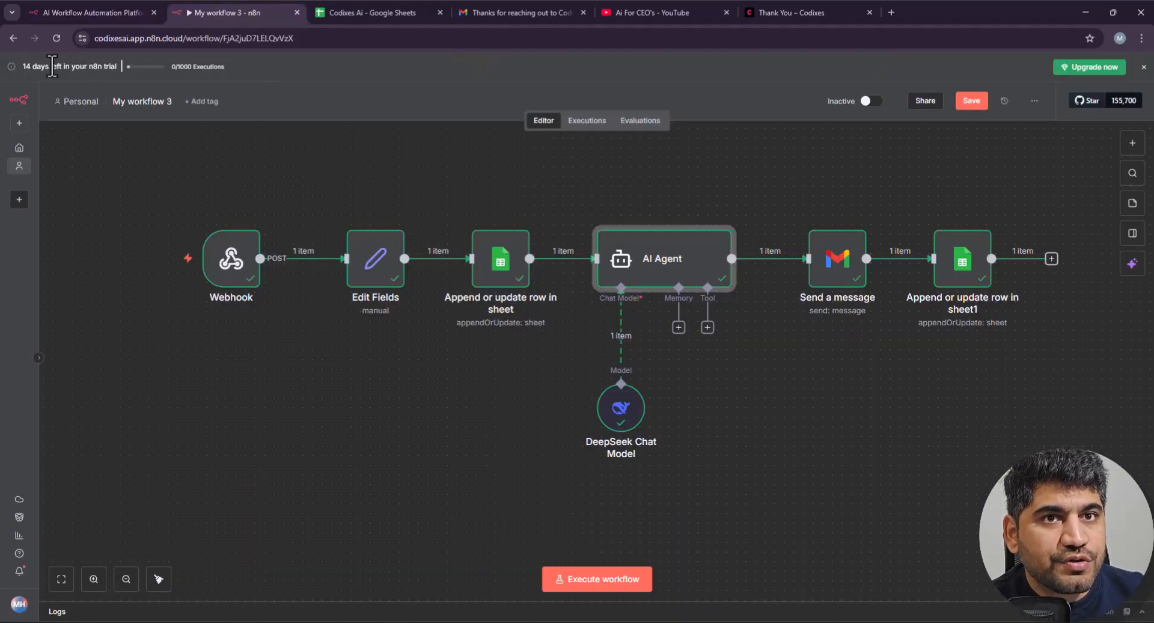
click(1143, 66)
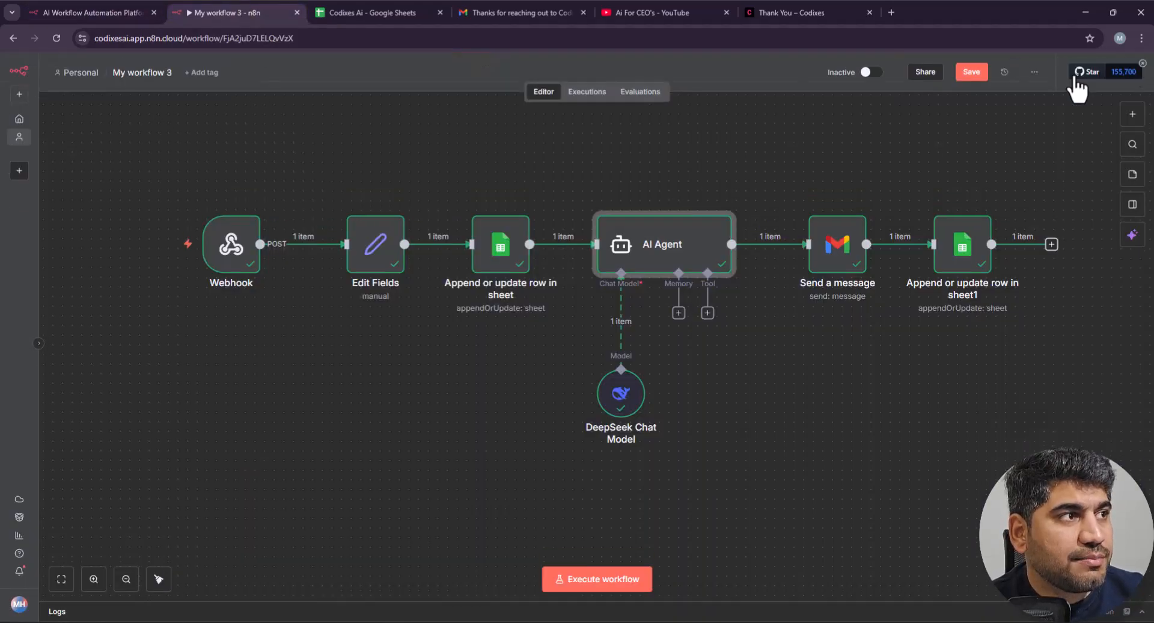
click(69, 72)
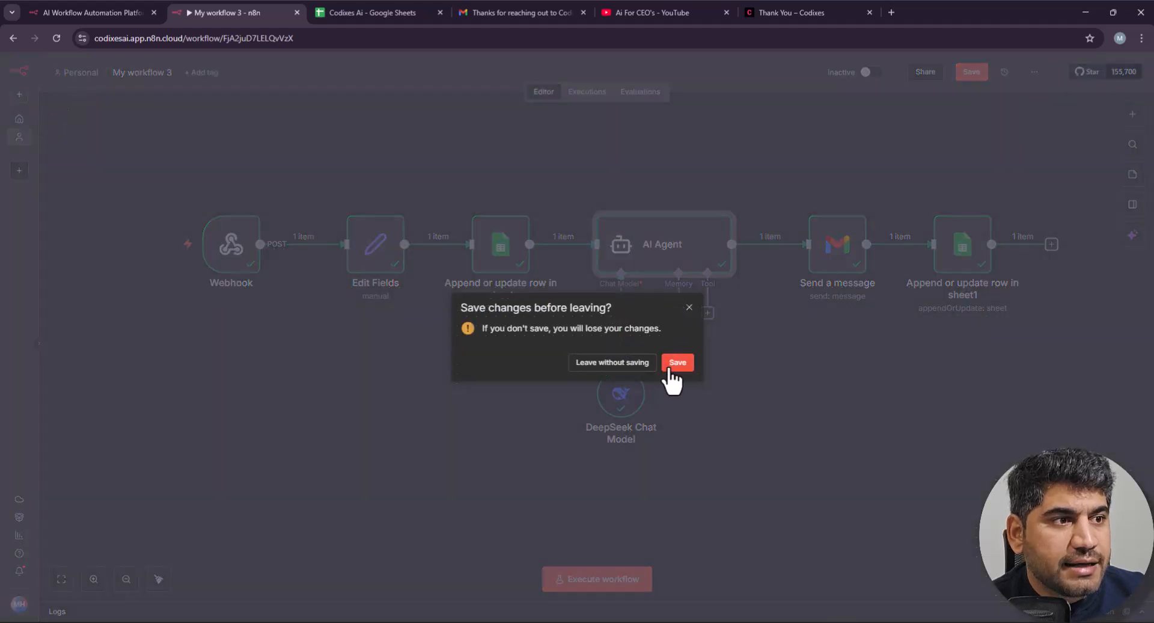
click(678, 362)
click(66, 74)
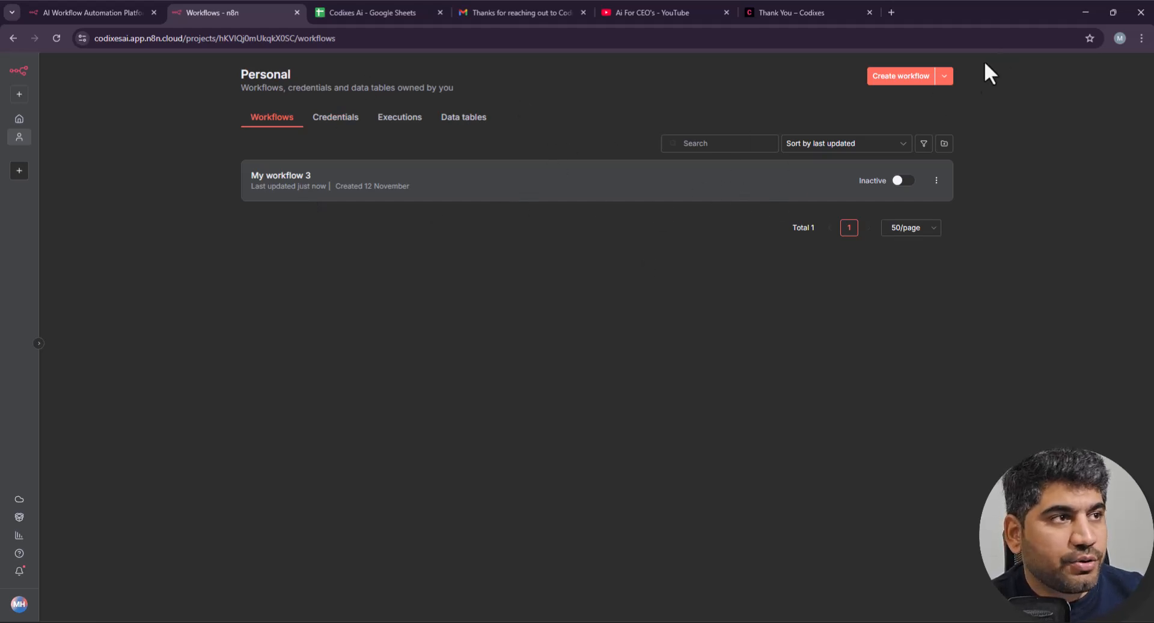
Step: Create a new workflow and add a Webhook trigger as its first step
click(894, 85)
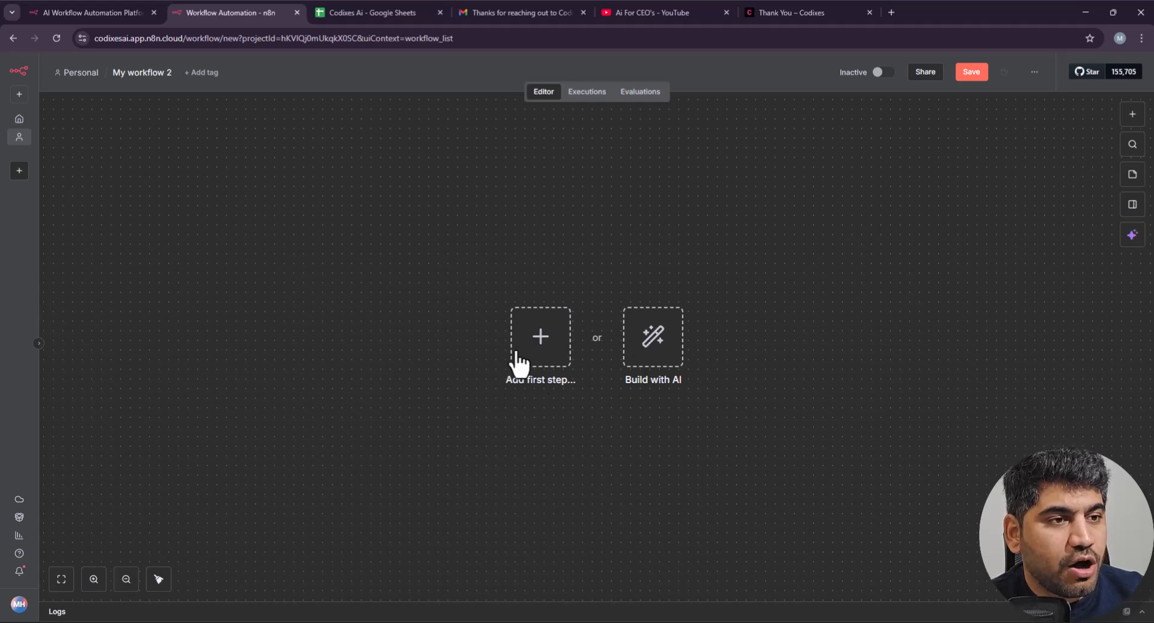
click(540, 355)
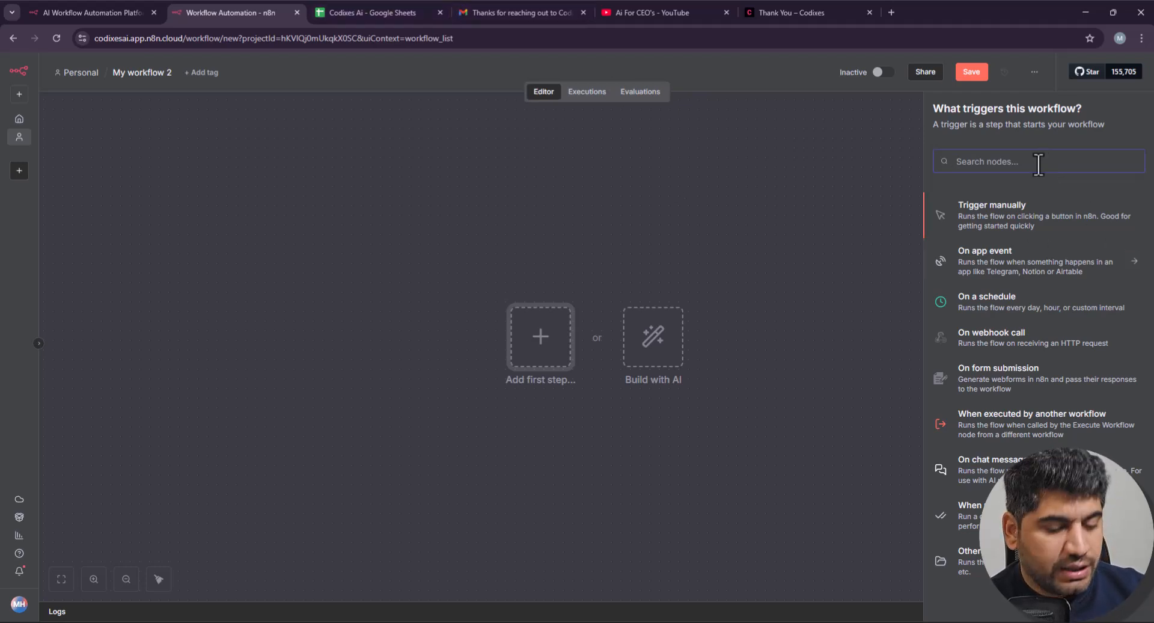
text(web)
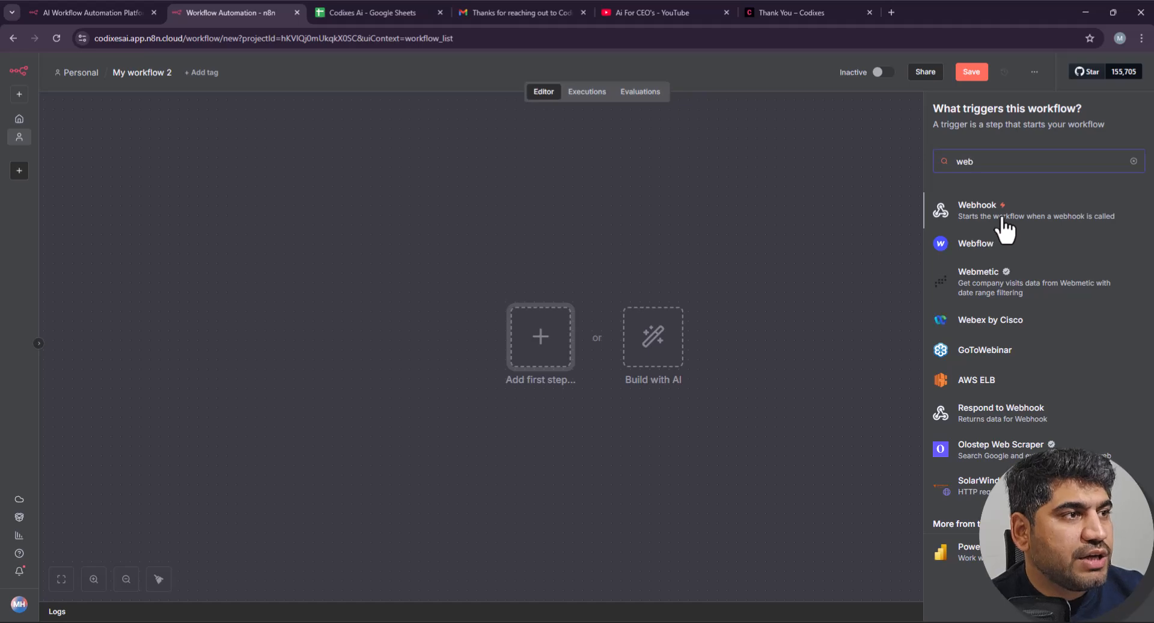
click(995, 219)
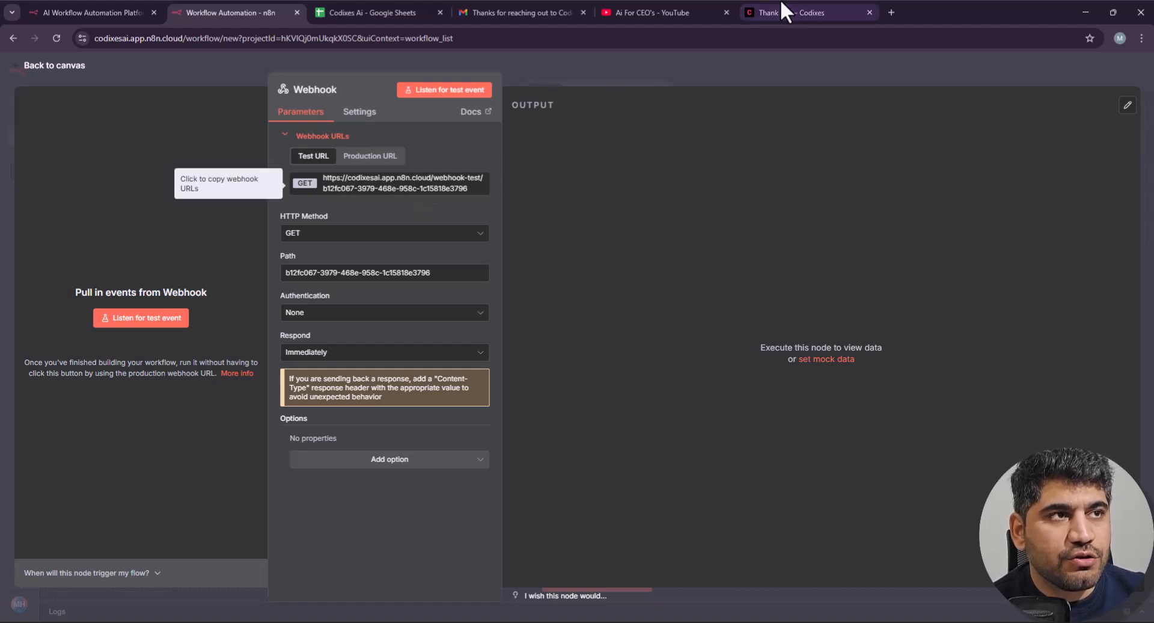
Step: Replace /thank-you/ with /wp-admin in the Codixes address to reach the WordPress login
click(756, 18)
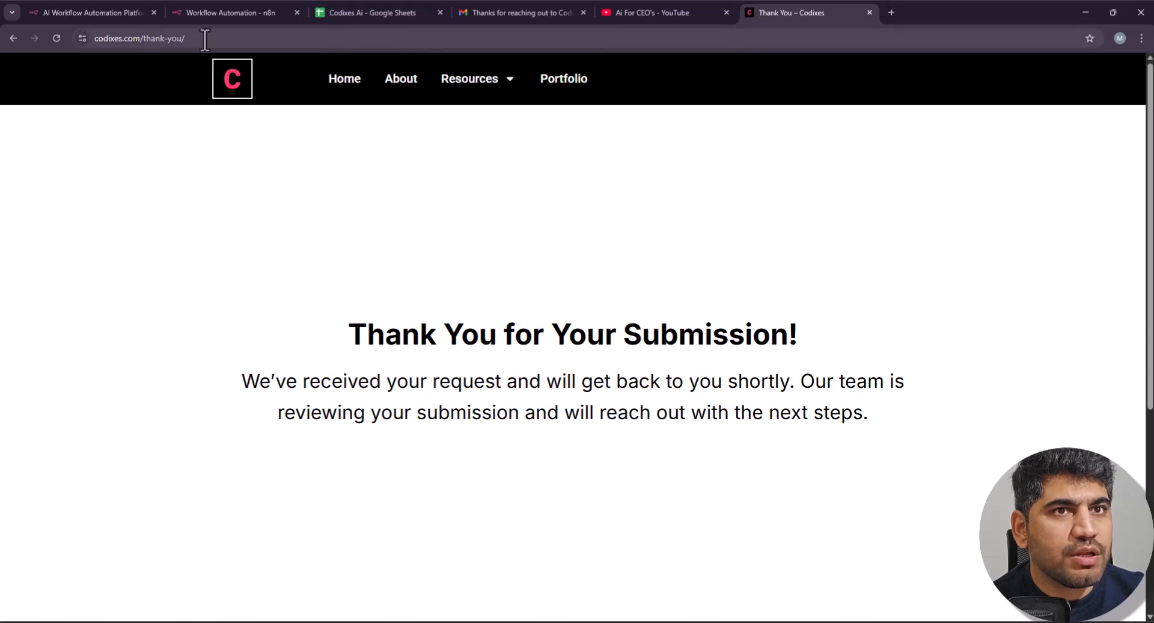
drag(140, 38, 355, 40)
click(355, 40)
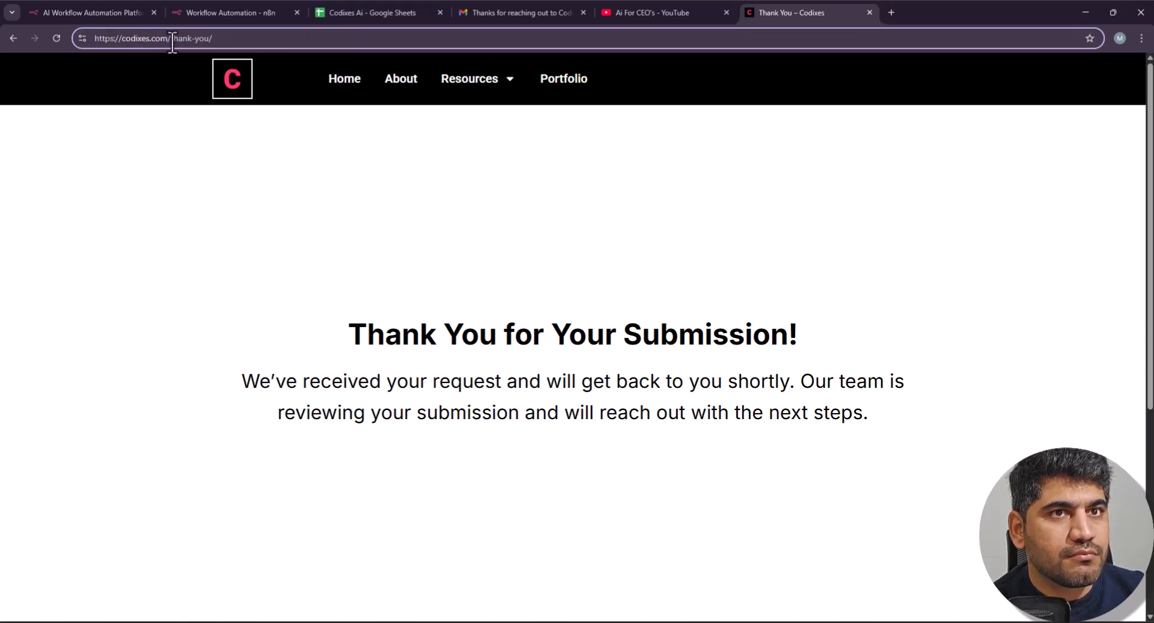
drag(169, 42, 368, 44)
text(/wp)
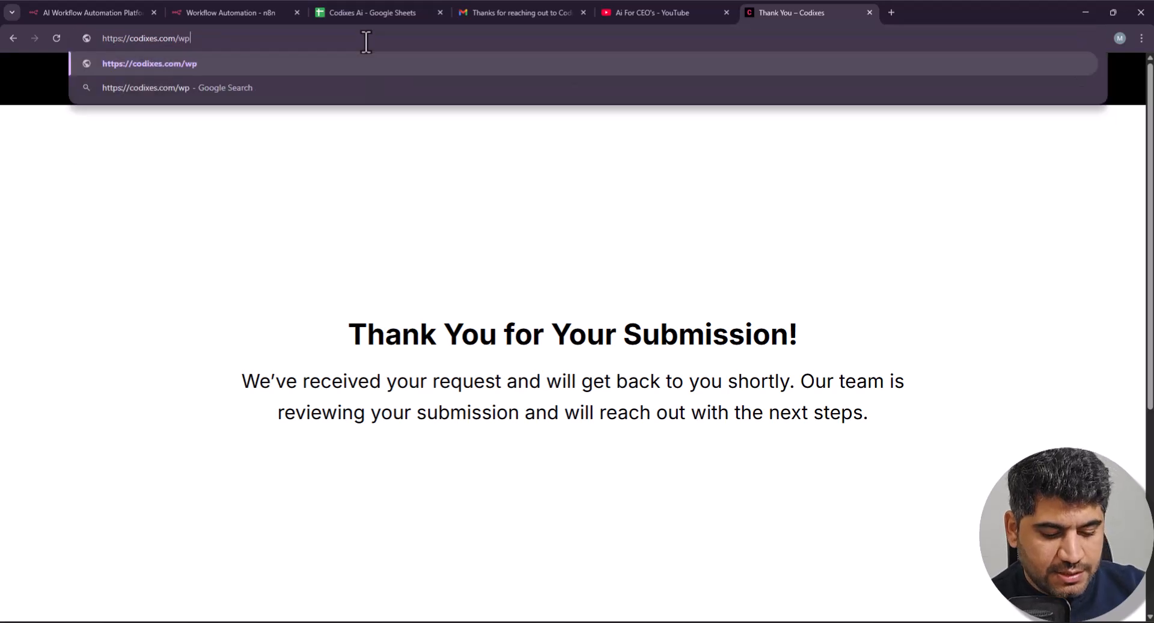
text(-admin)
key(Return)
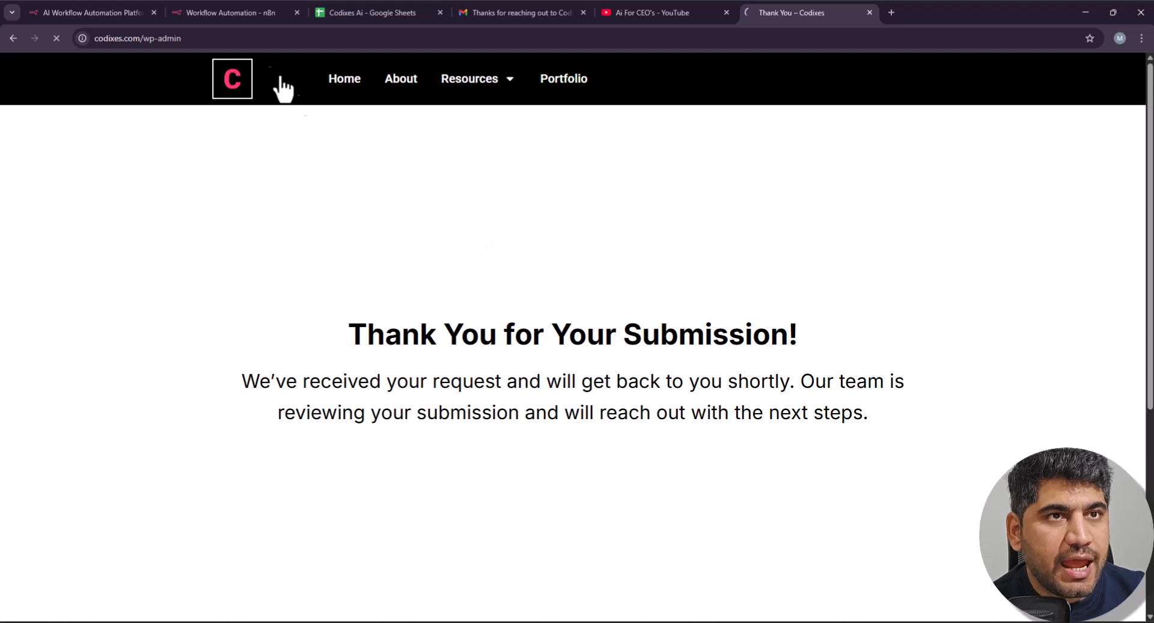
click(250, 18)
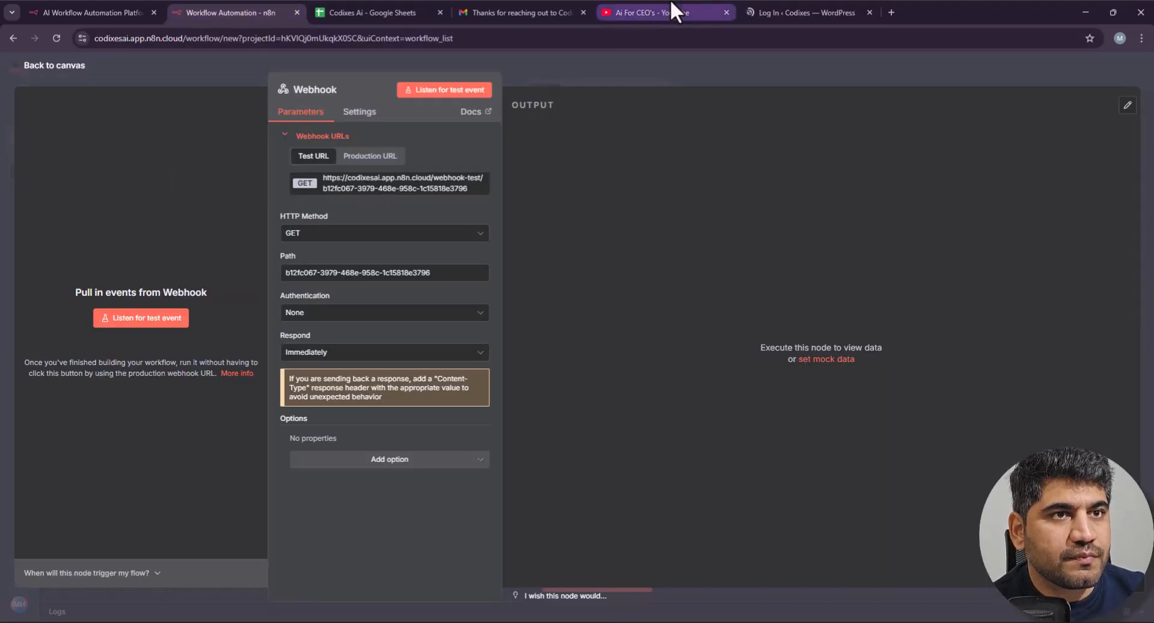
click(779, 3)
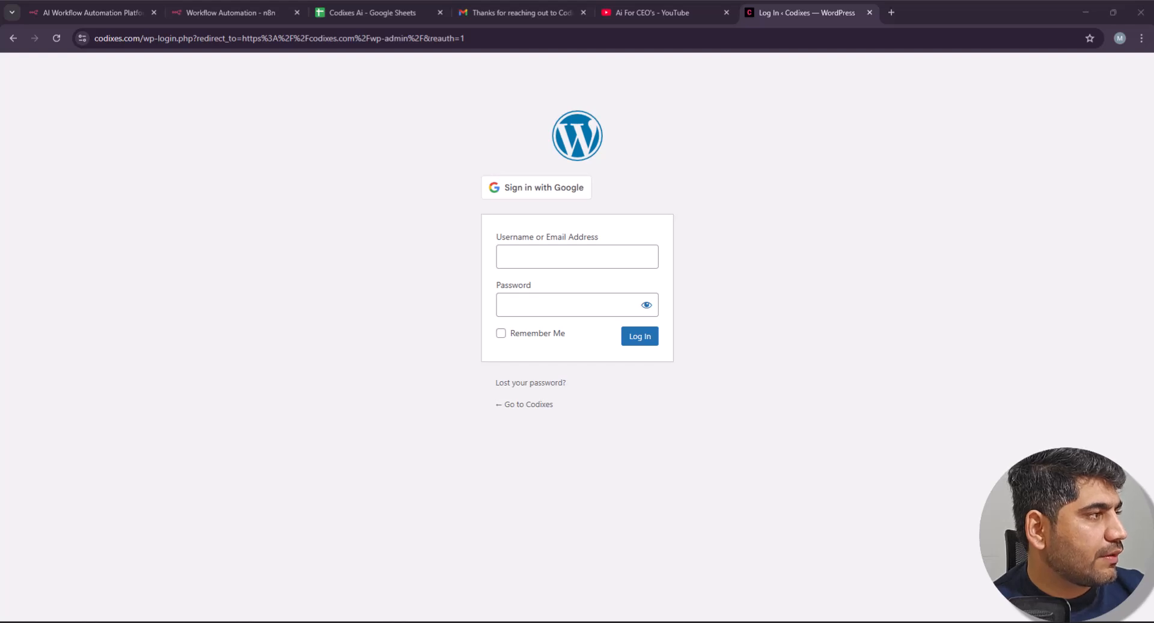
Step: Log in with the saved username and password, visit the site, and edit Contact with Elementor
click(530, 249)
key(ctrl+v)
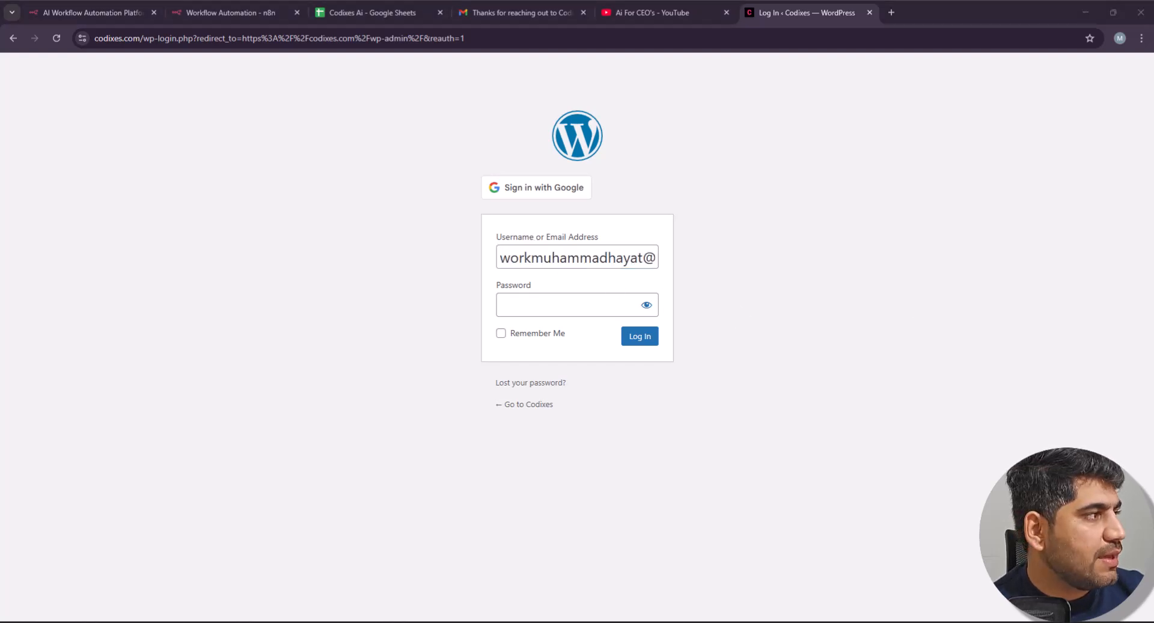
click(615, 301)
key(ctrl+v)
click(625, 336)
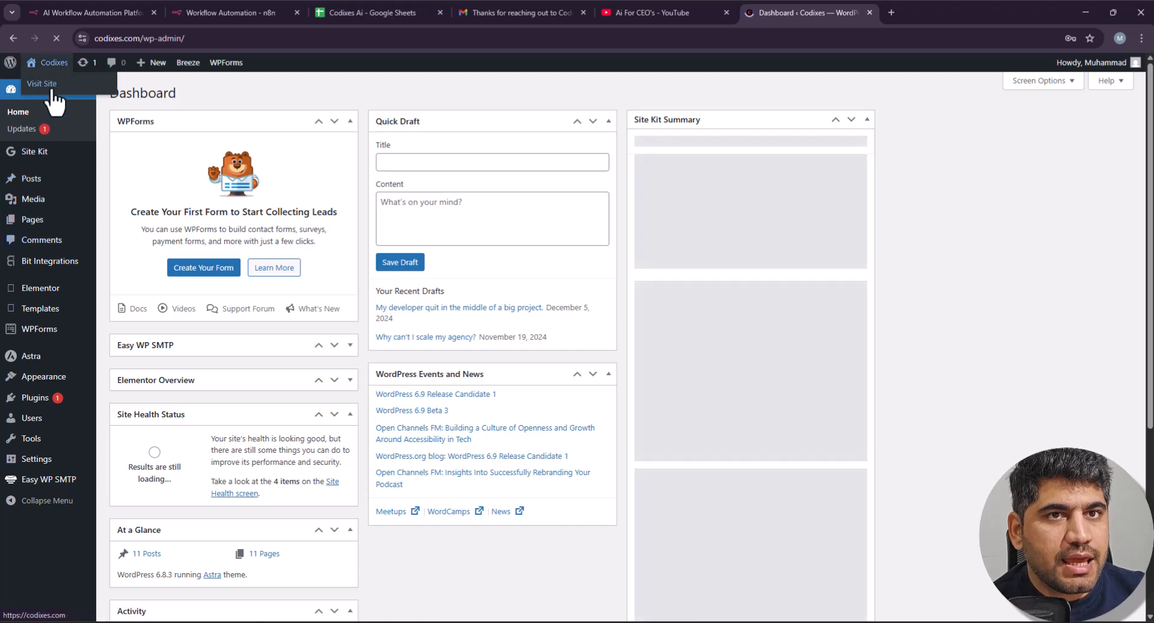
click(53, 90)
click(1025, 223)
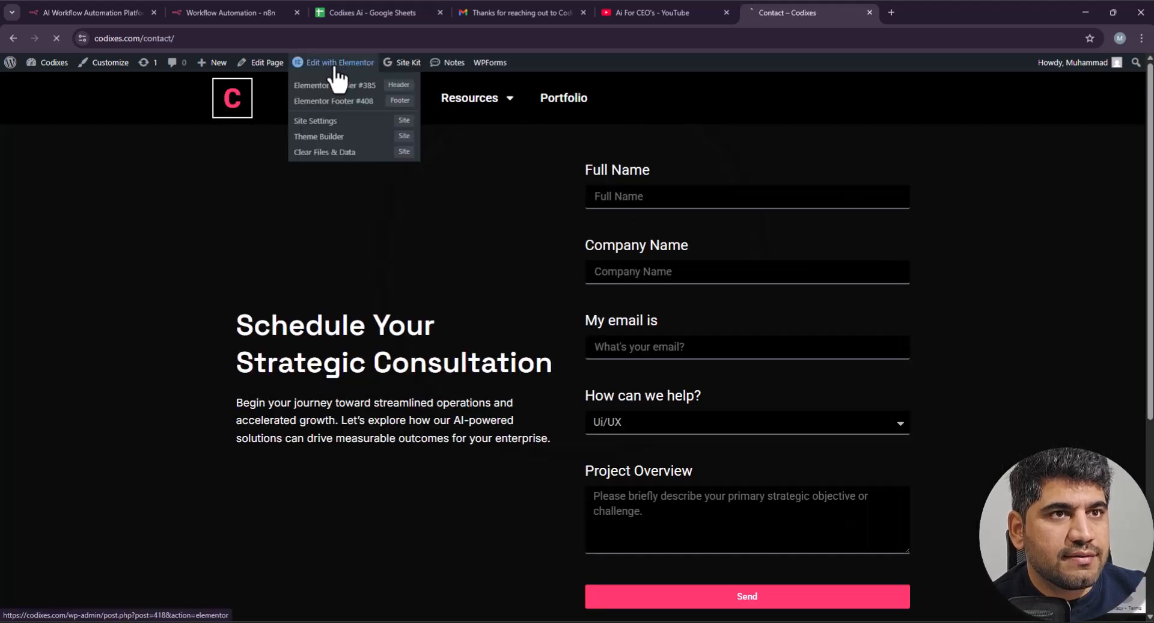
click(335, 70)
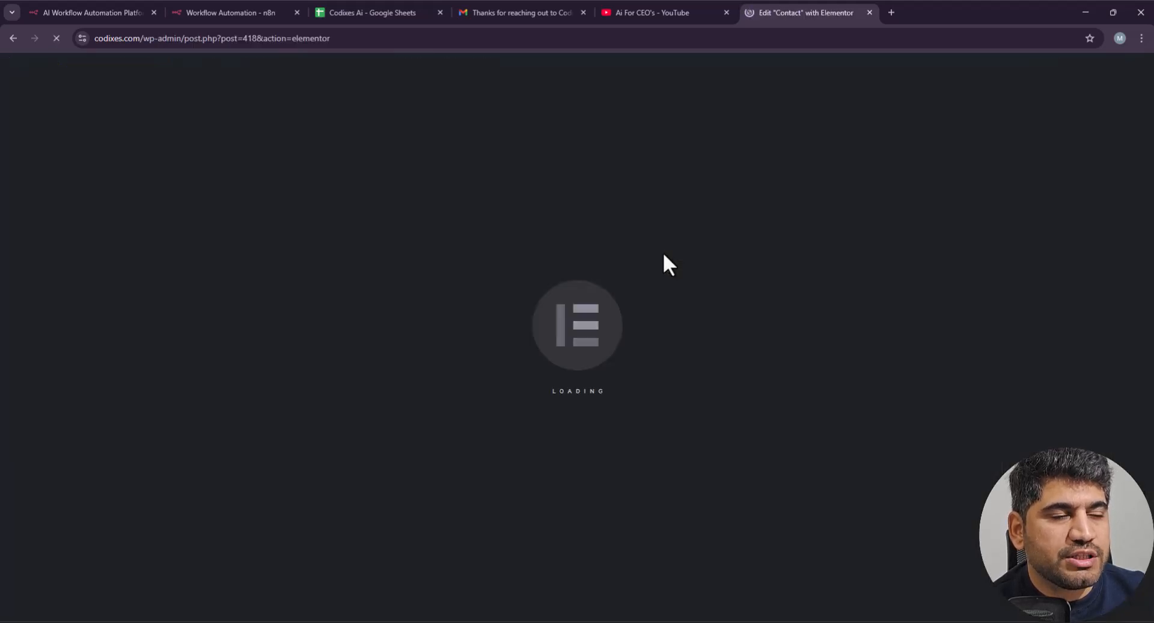
Step: Set the Webhook's HTTP Method to POST, copy its test URL, and return to the Elementor Contact editor
click(203, 7)
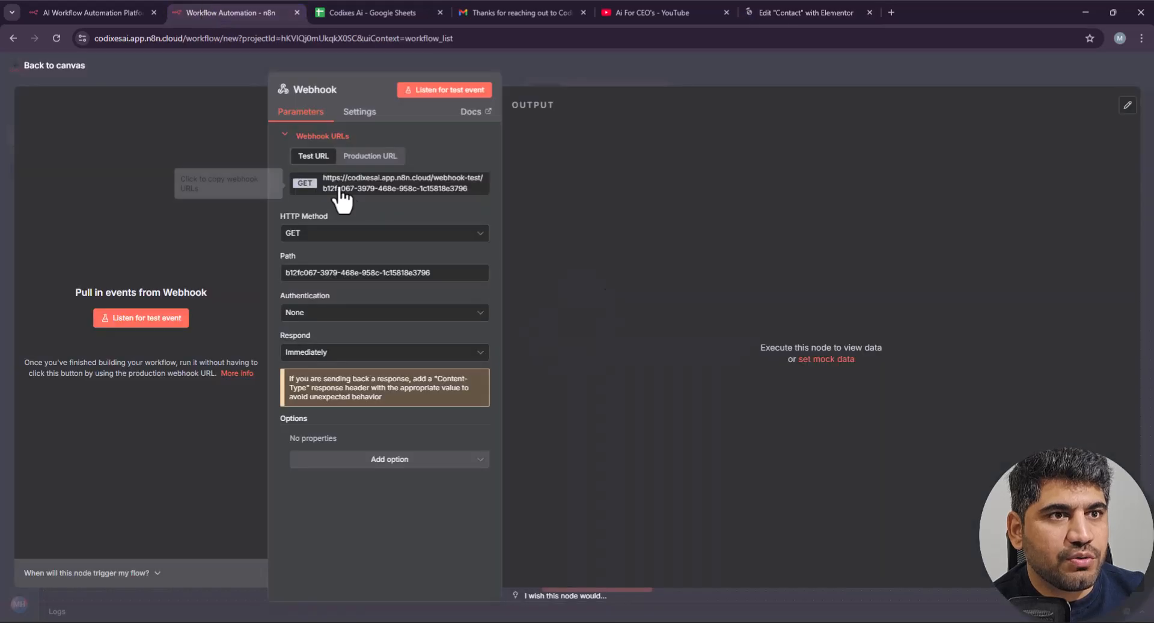
click(340, 234)
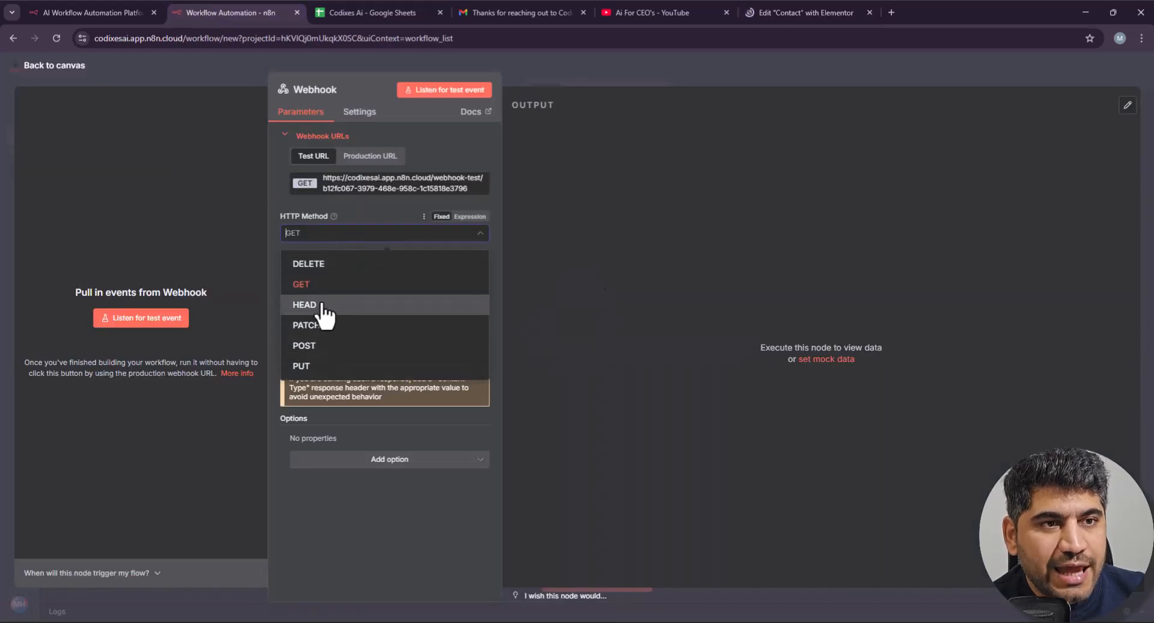
click(317, 345)
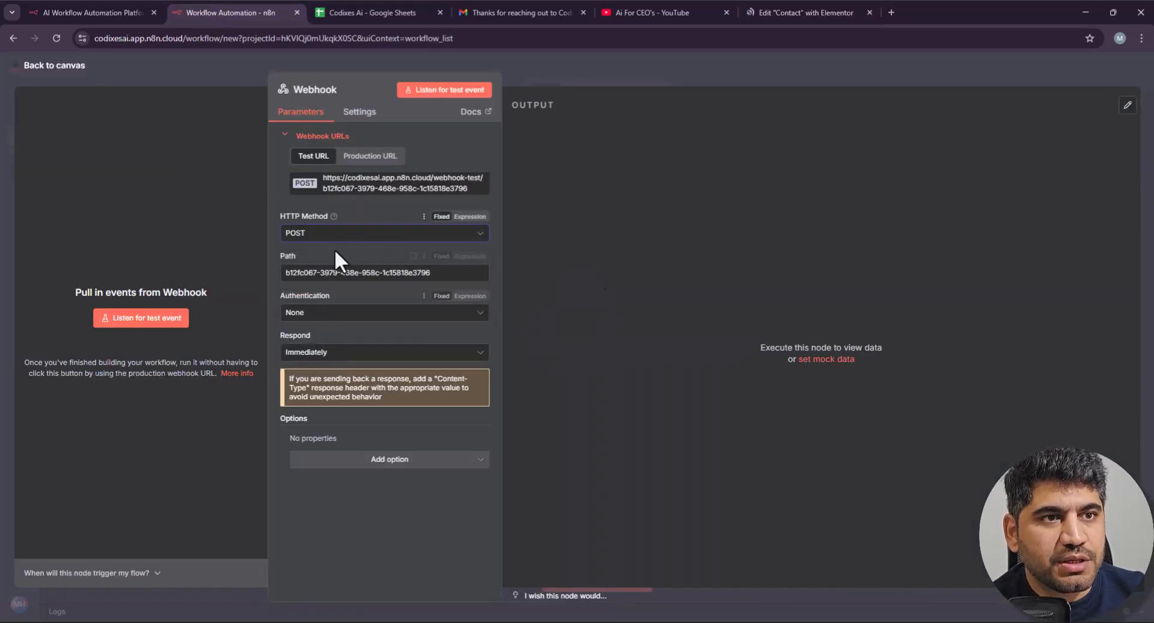
click(369, 195)
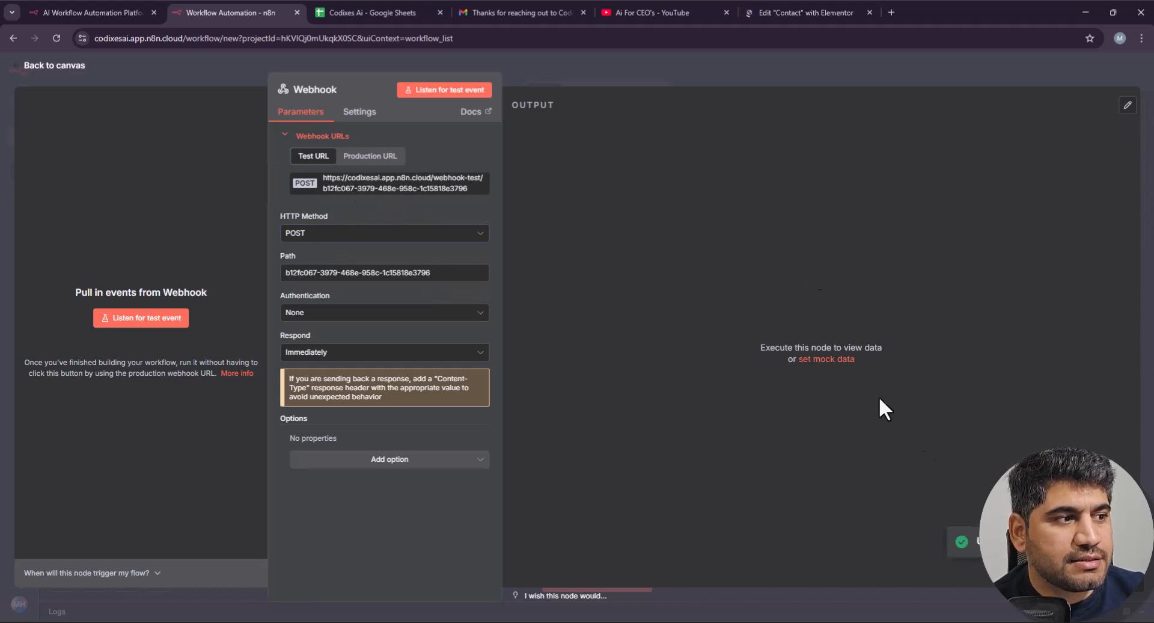
click(778, 13)
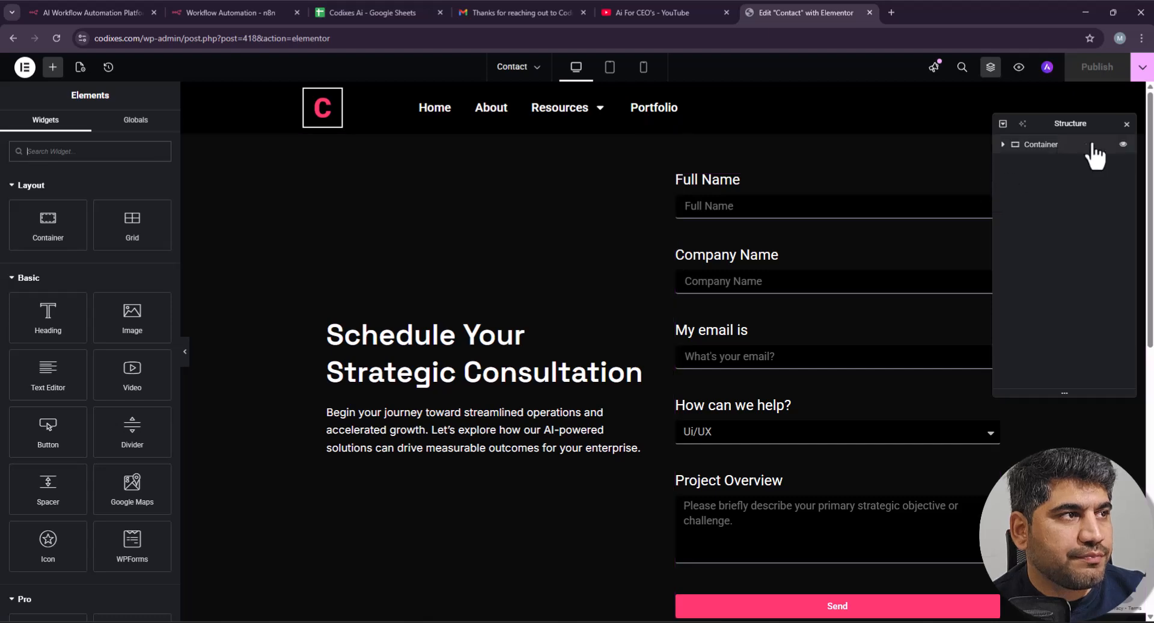
Step: Replace the contact form's webhook URL with the pasted n8n test URL
click(1127, 124)
click(992, 181)
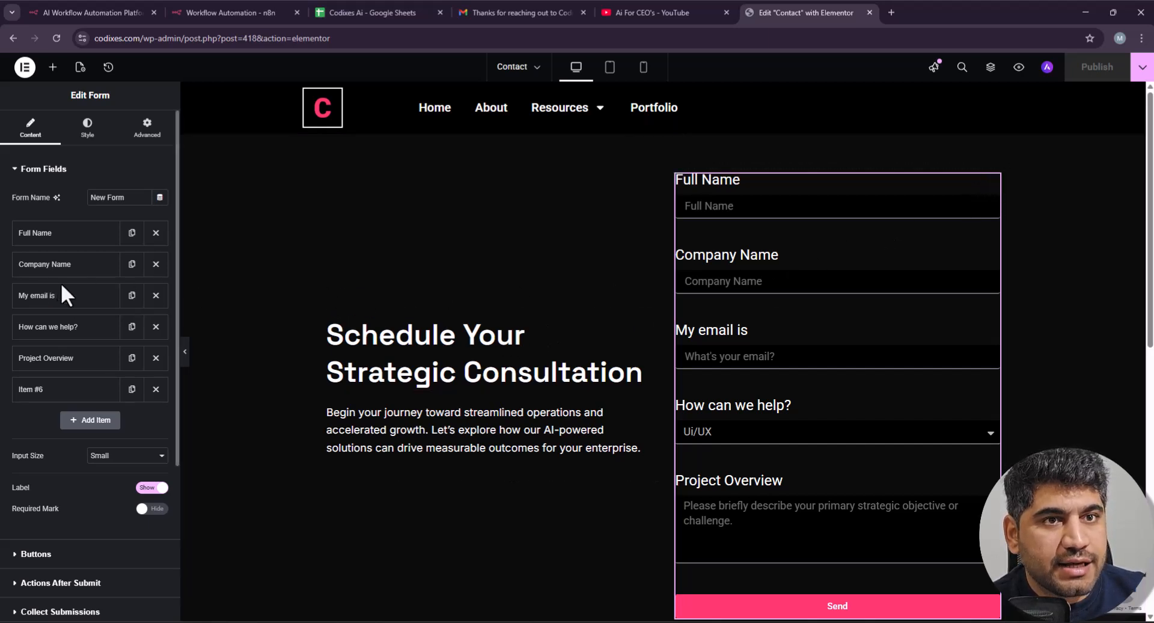
scroll(56, 291, down, 1)
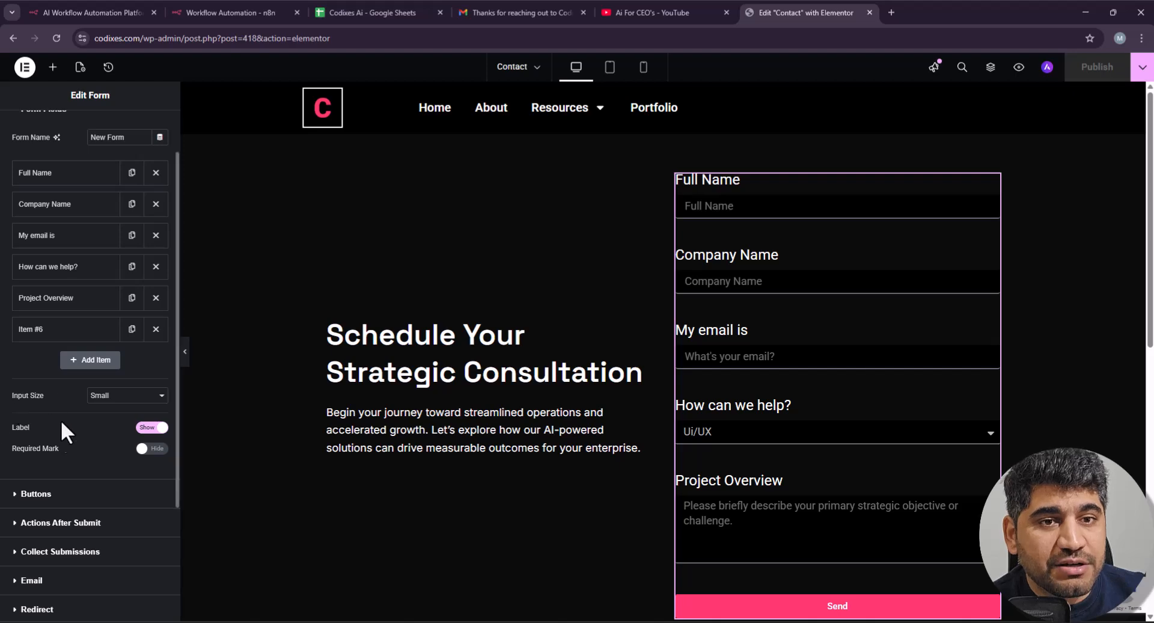
scroll(63, 429, down, 2)
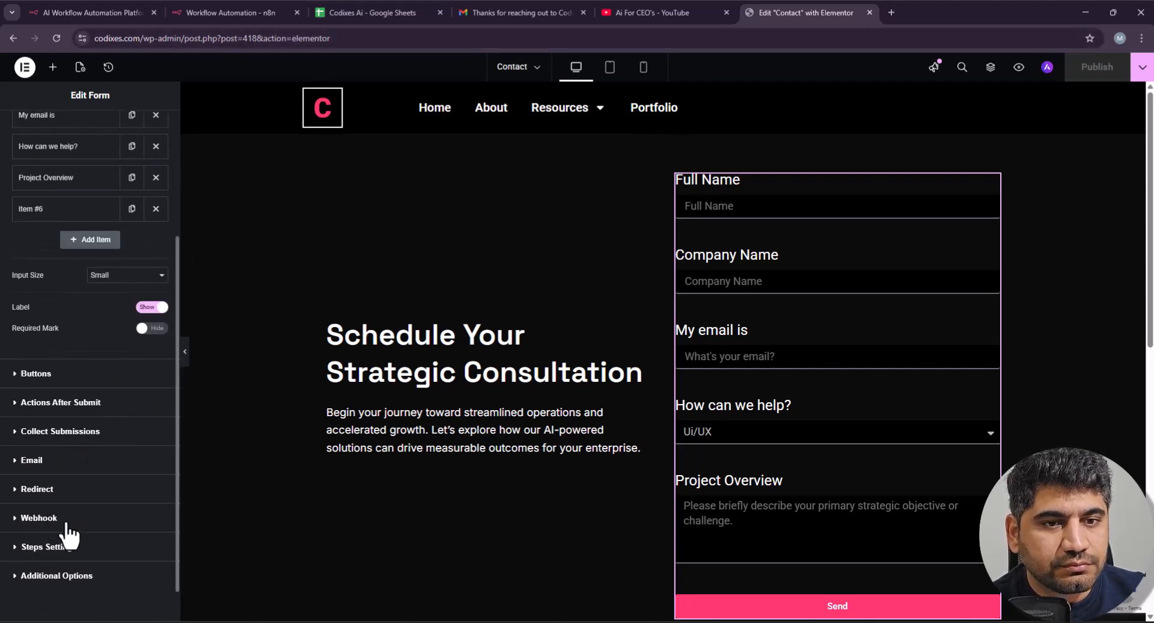
scroll(70, 532, up, 1)
click(73, 464)
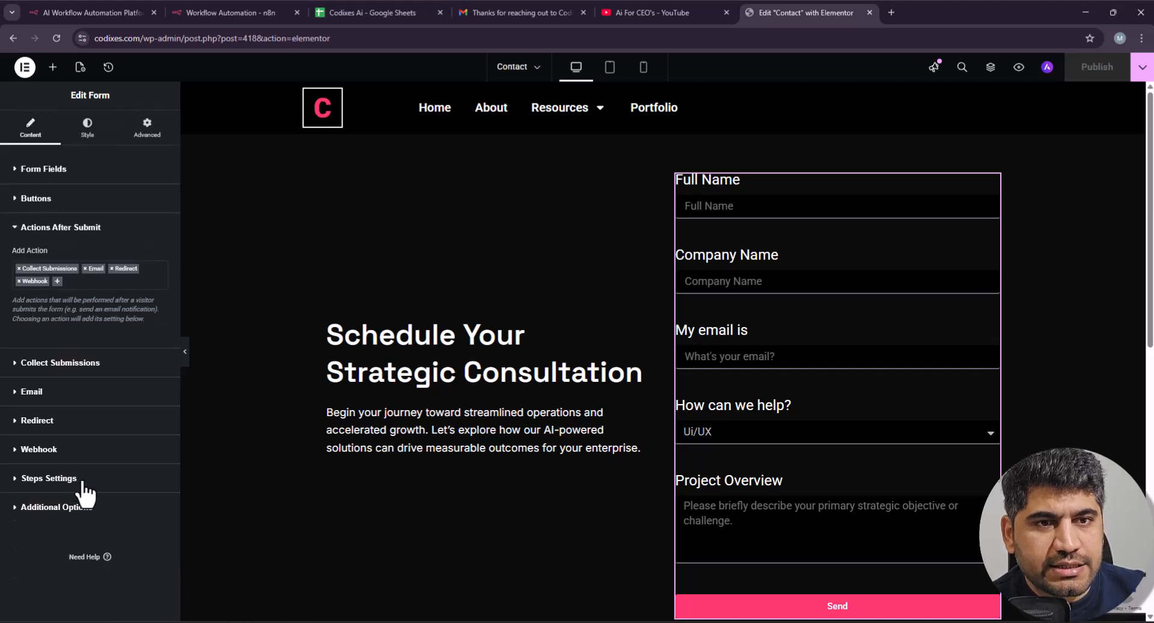
click(76, 282)
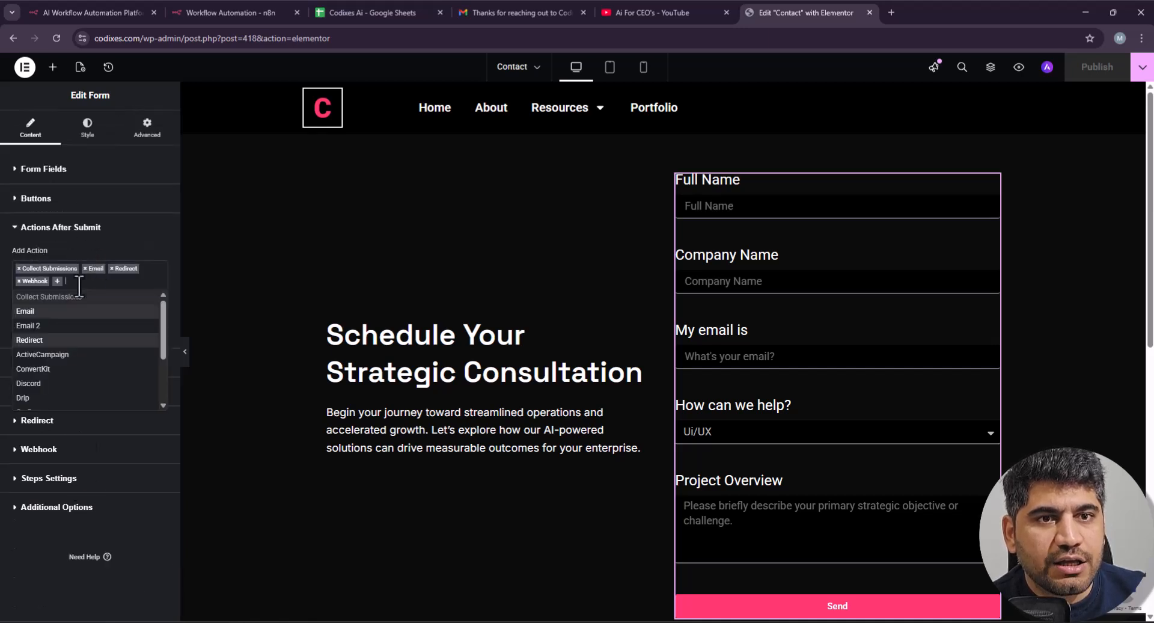
click(88, 258)
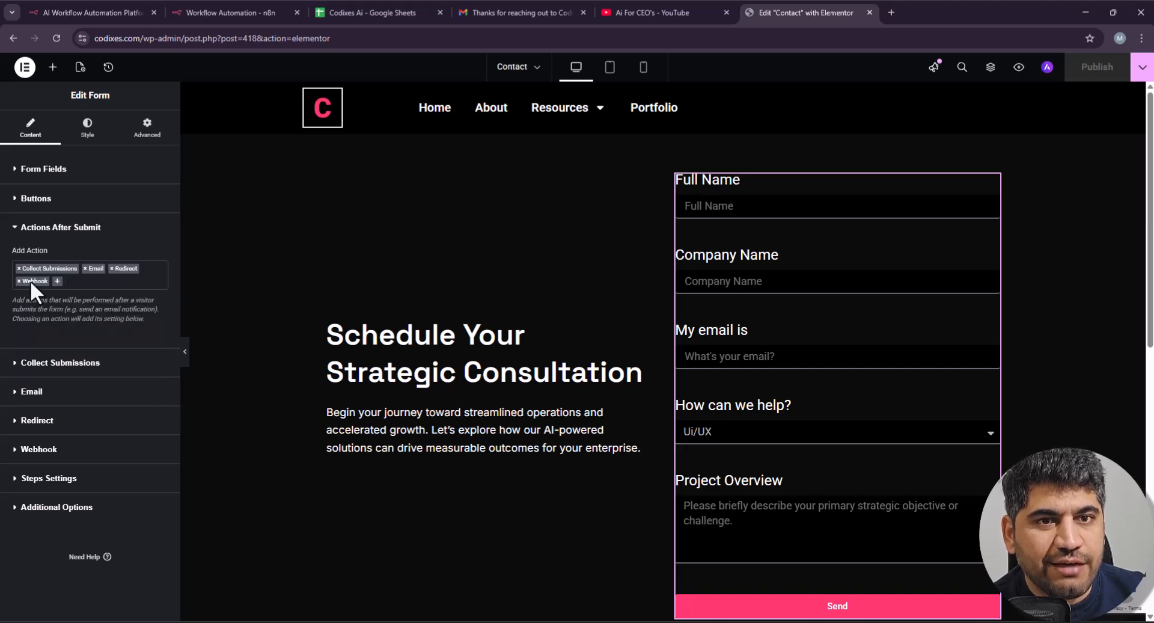
click(28, 280)
click(77, 519)
triple_click(74, 392)
key(ctrl+v)
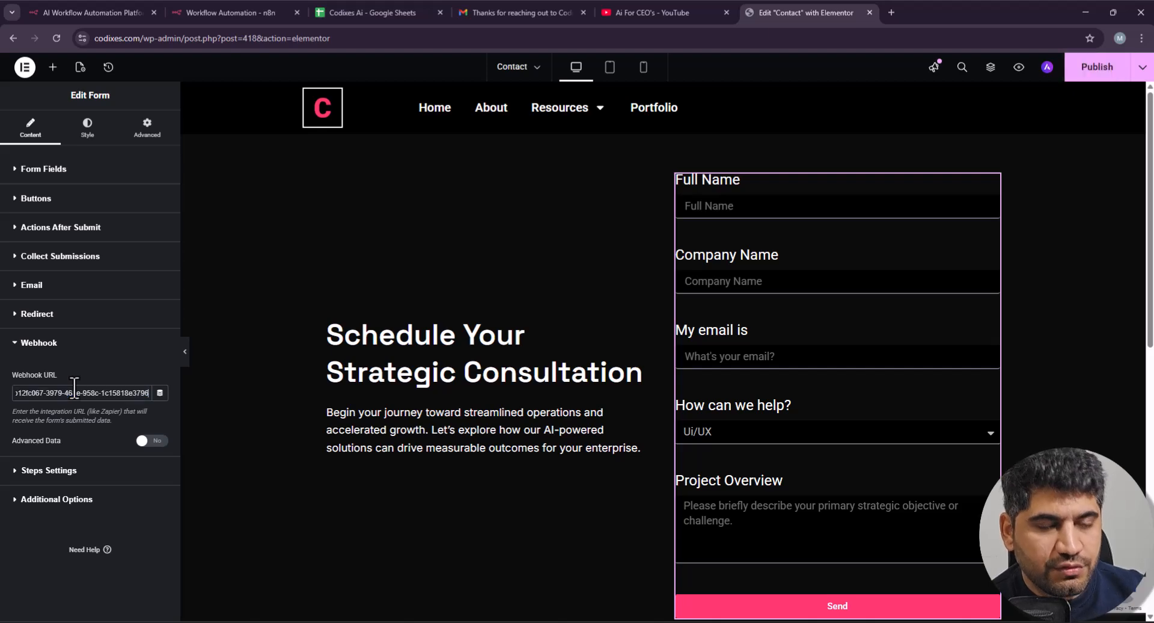
Step: Publish and save the Contact page with the new webhook
click(1073, 70)
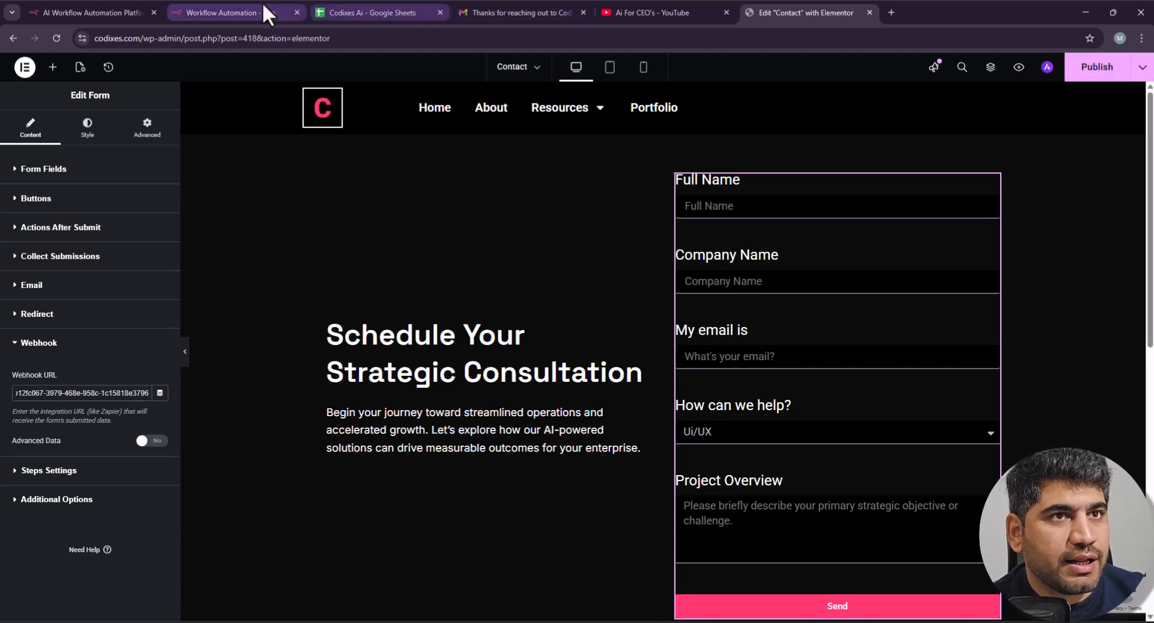
click(268, 12)
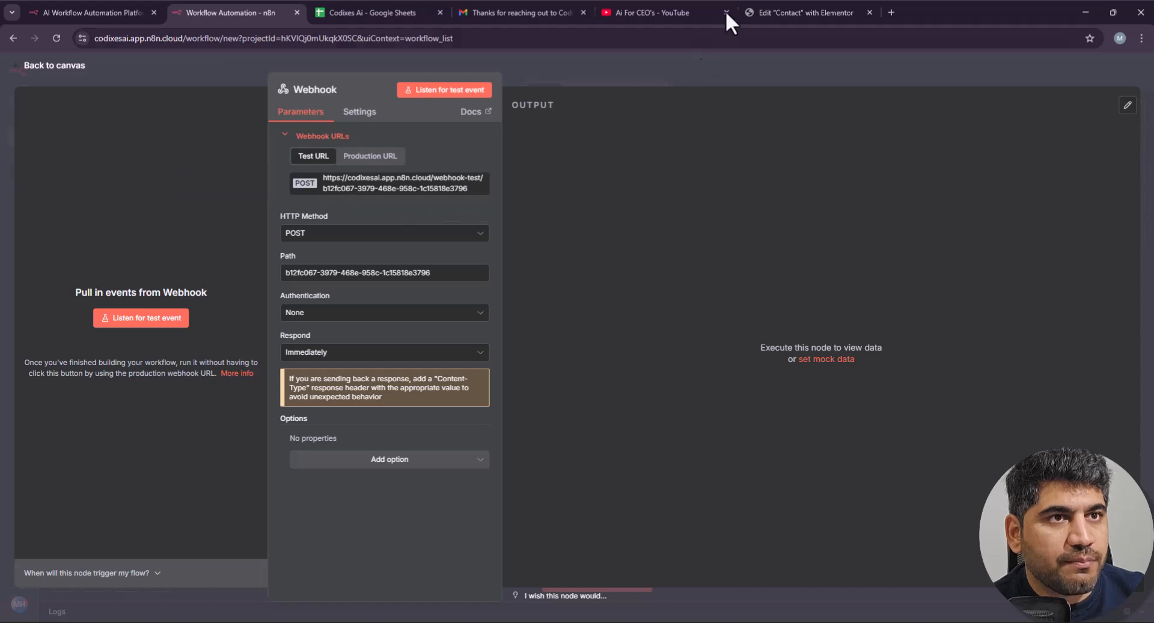
click(777, 3)
click(1088, 67)
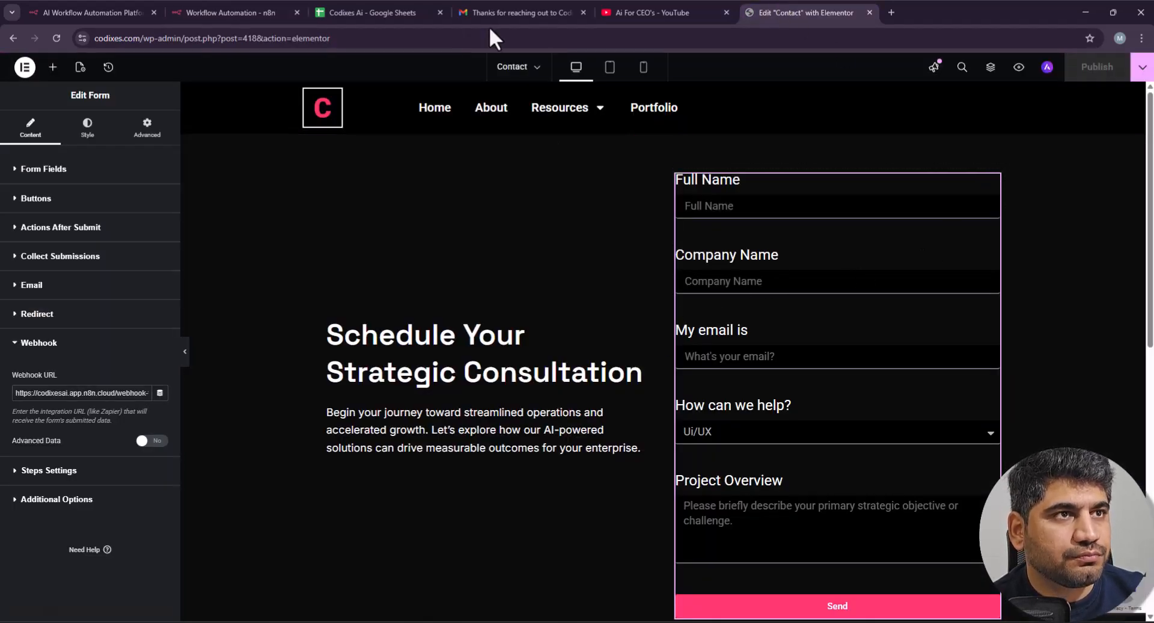
Step: Load the Codixes homepage, then return to the n8n workflow canvas
drag(143, 41, 588, 58)
key(BackSpace)
key(Return)
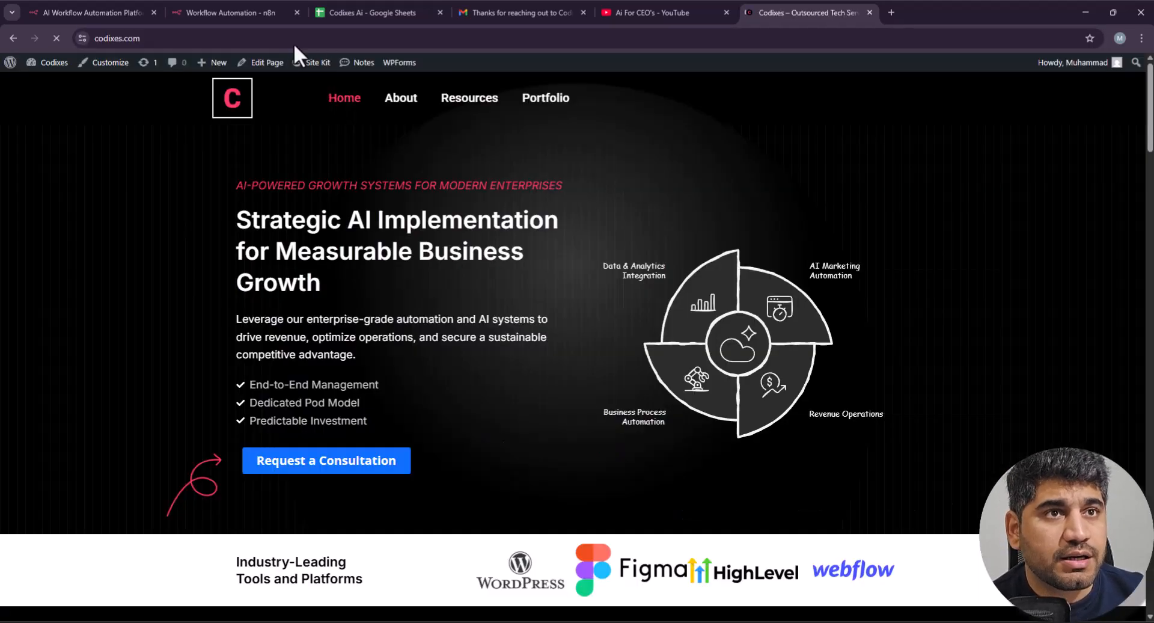
key(ctrl+2)
click(572, 76)
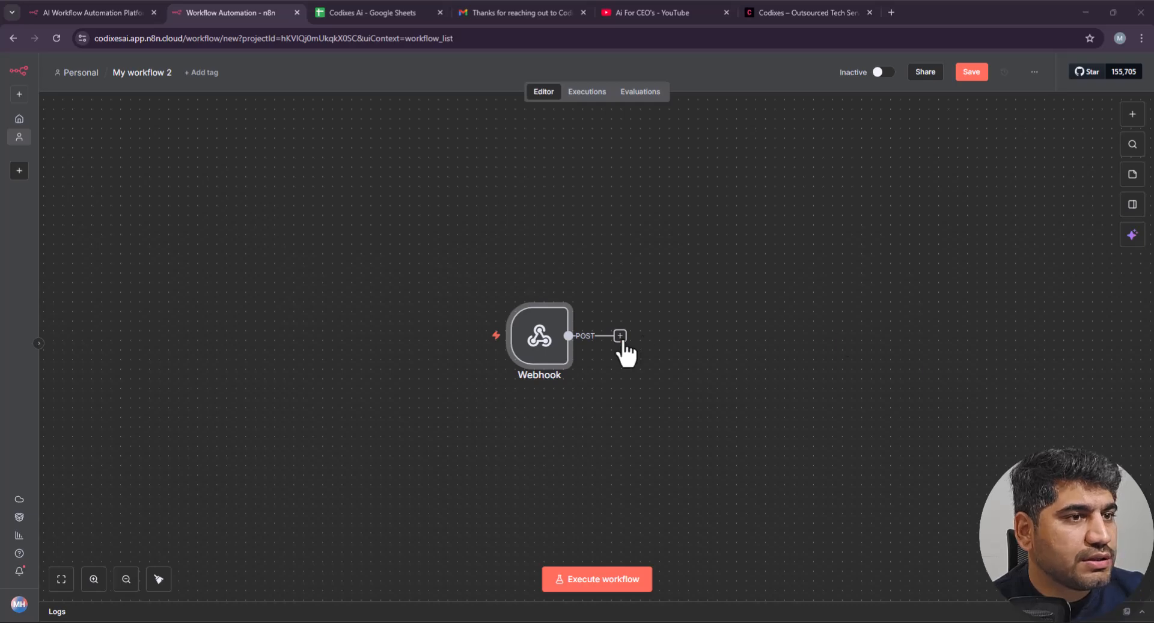
Step: Add an Edit Fields (Set) node after the Webhook, then show the Codixes Ai spreadsheet
click(619, 335)
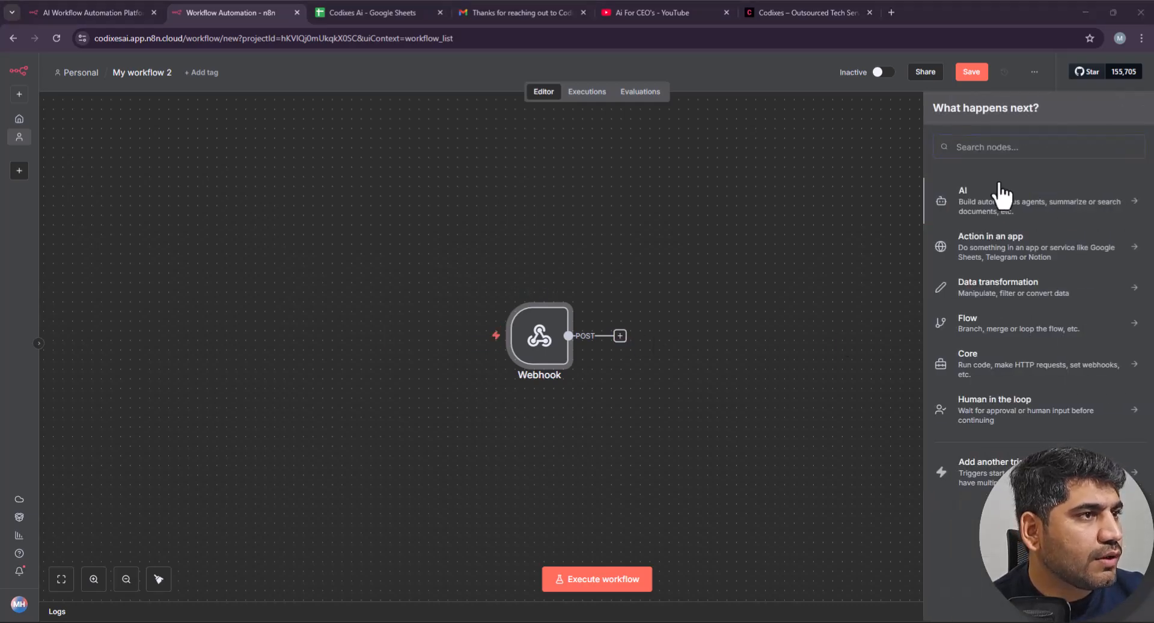
text(edit )
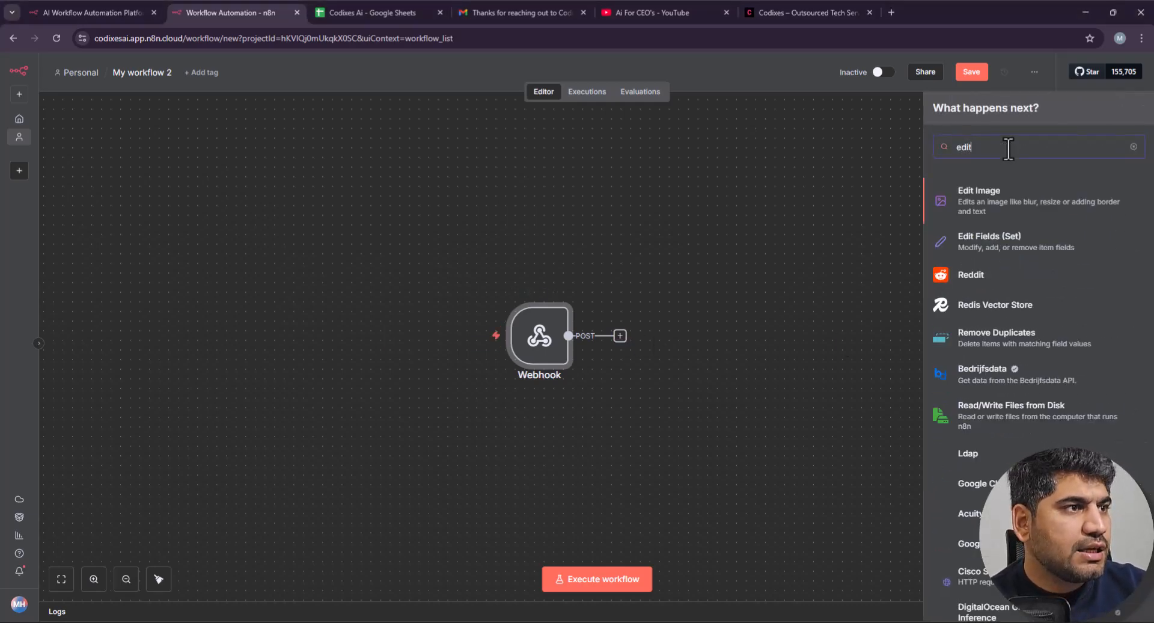
text(fie)
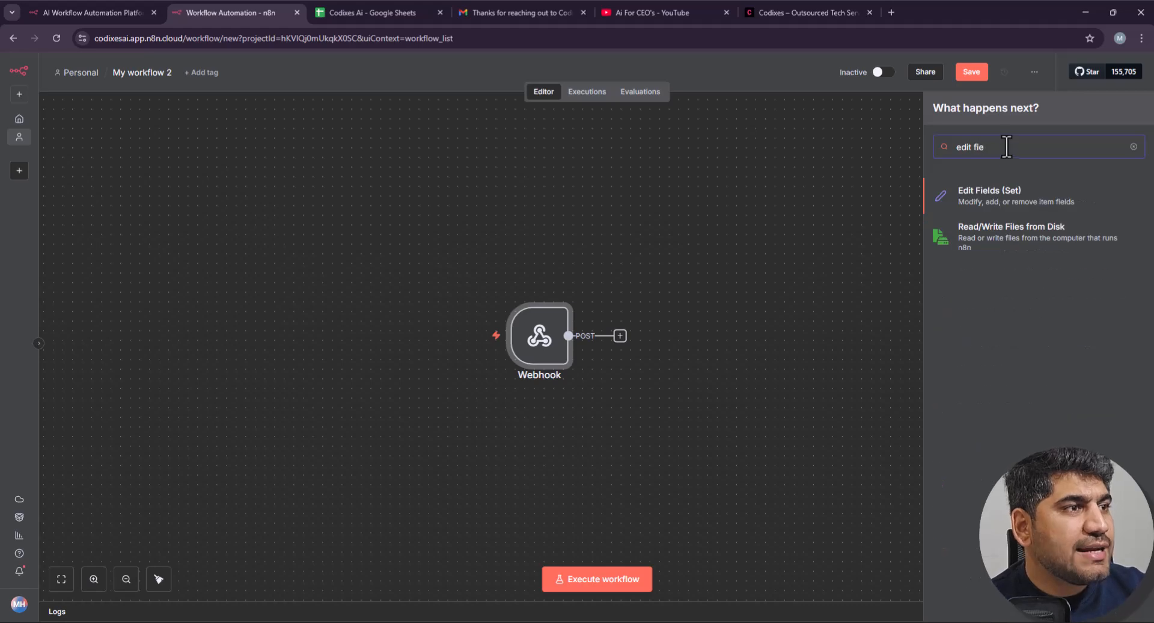
click(1009, 204)
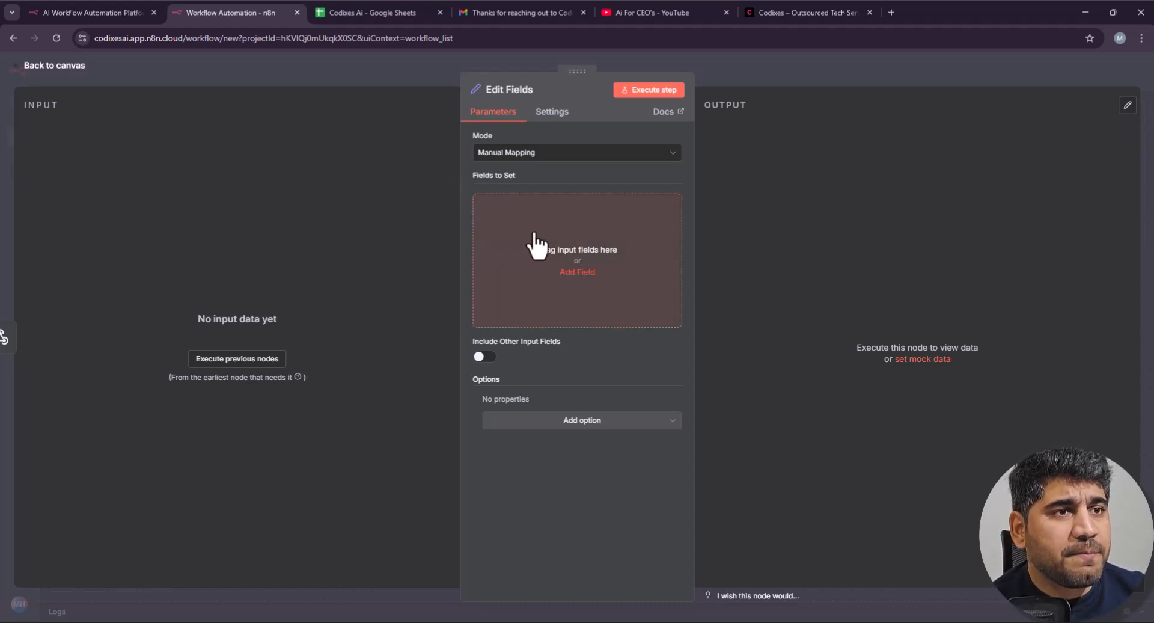
click(358, 12)
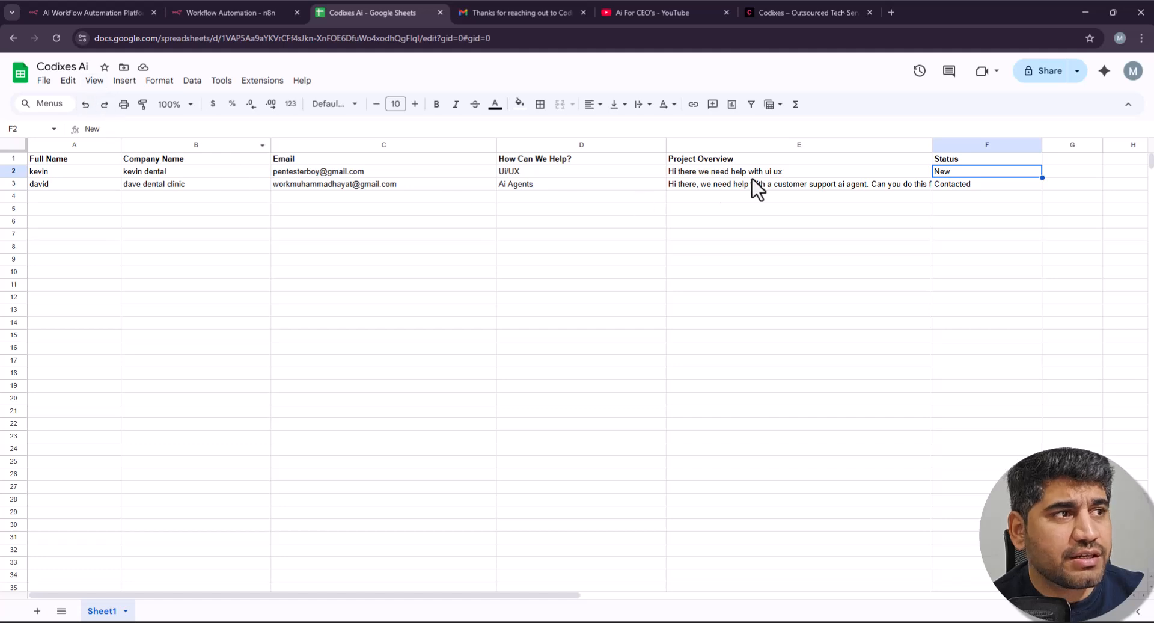
Step: Check the Status cells F2 (New) and F3 (Contacted), then switch to the Codixes website
click(770, 170)
click(976, 170)
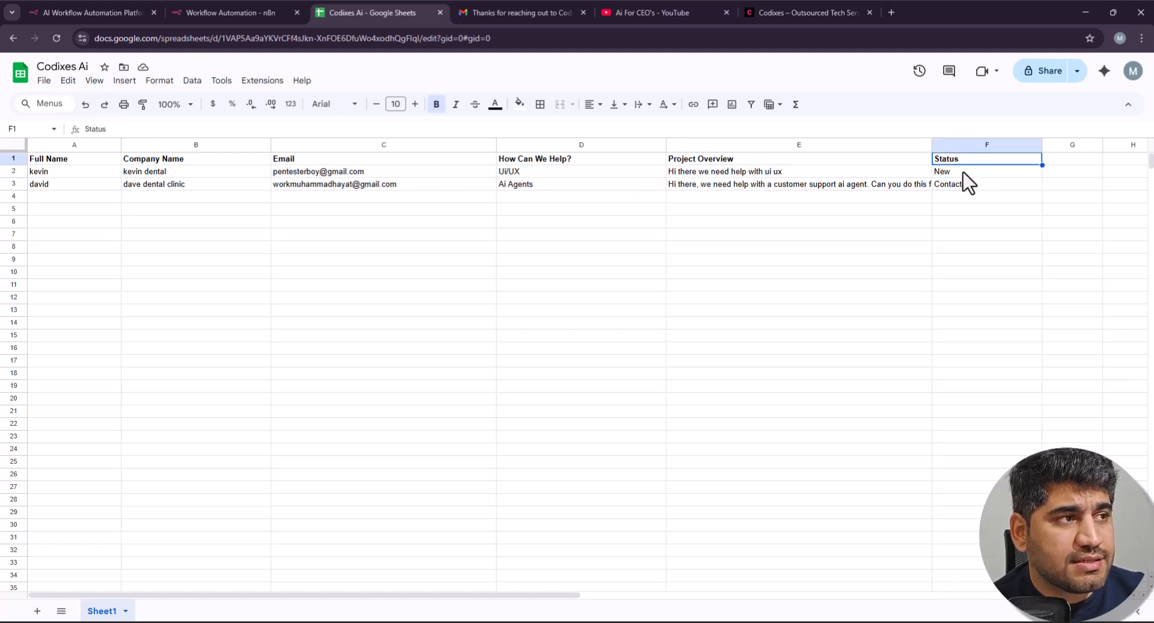
mouse_move(970, 169)
mouse_down()
mouse_move(149, 180)
mouse_move(834, 185)
mouse_move(965, 172)
mouse_up()
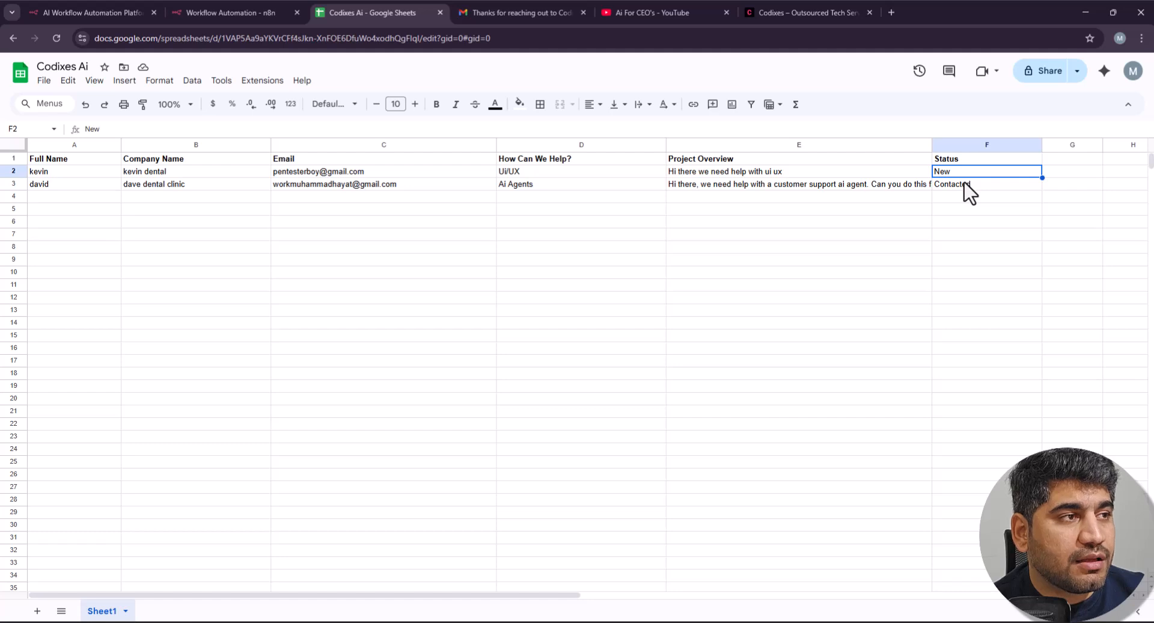
click(969, 186)
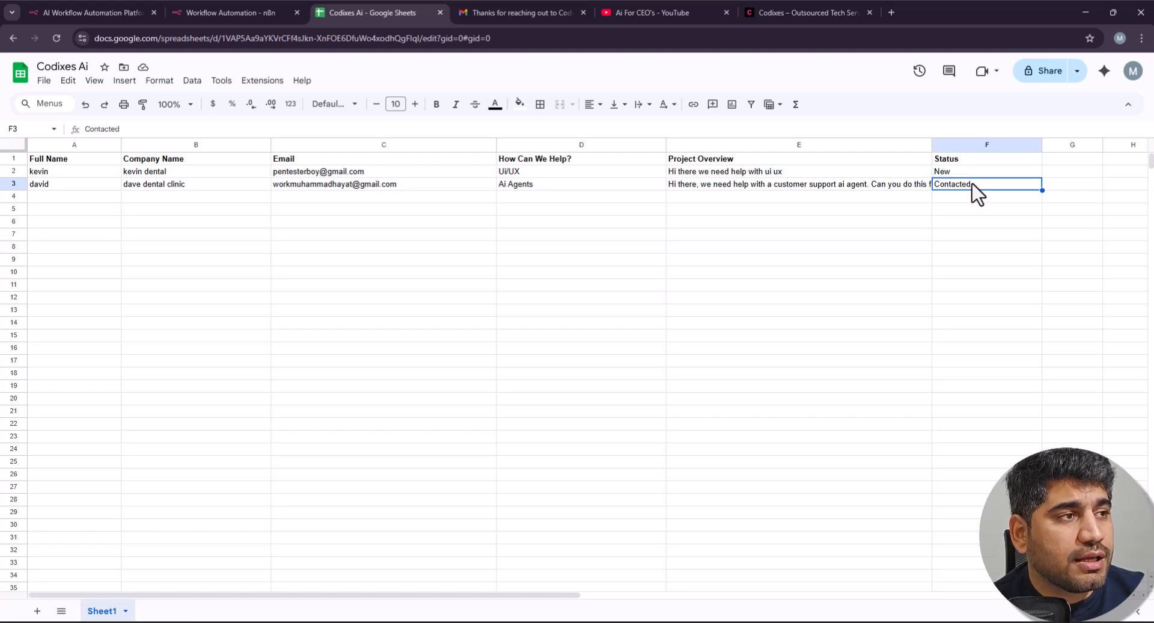
click(978, 173)
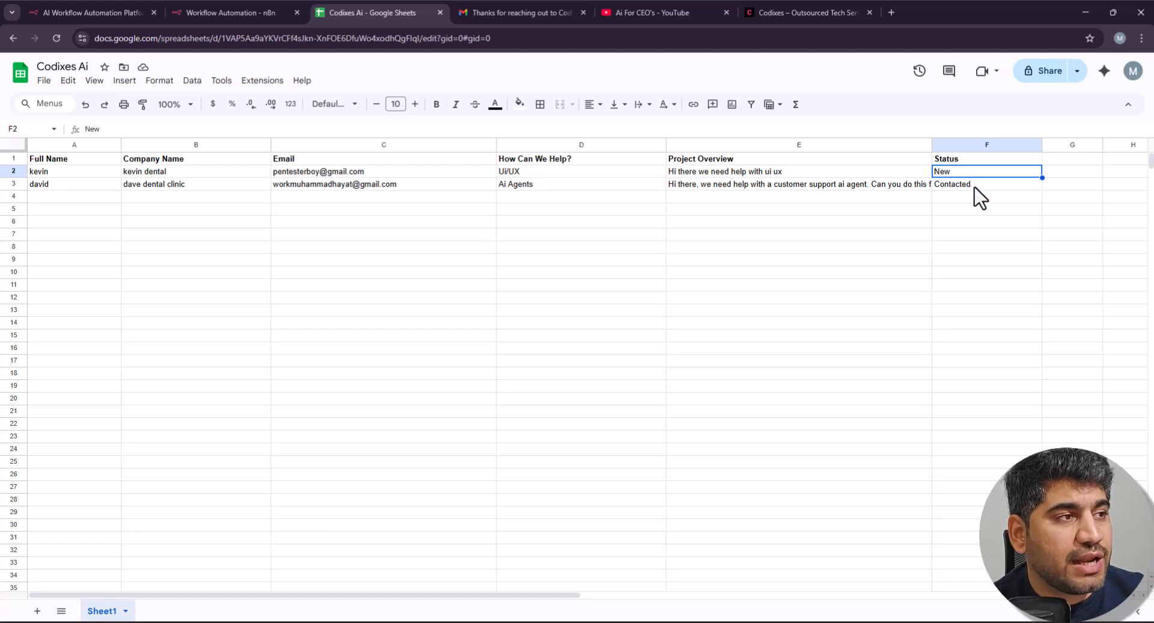
click(974, 187)
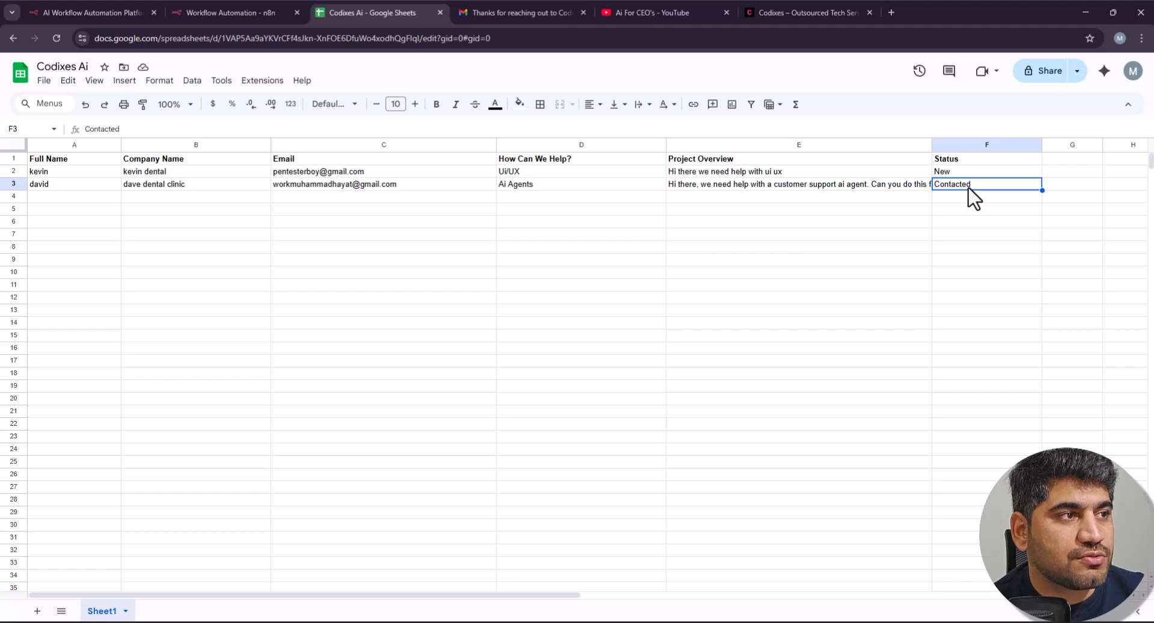
click(834, 7)
scroll(794, 376, down, 5)
Step: Open the Request a Consultation contact page, then return to the Codixes Ai spreadsheet
click(298, 167)
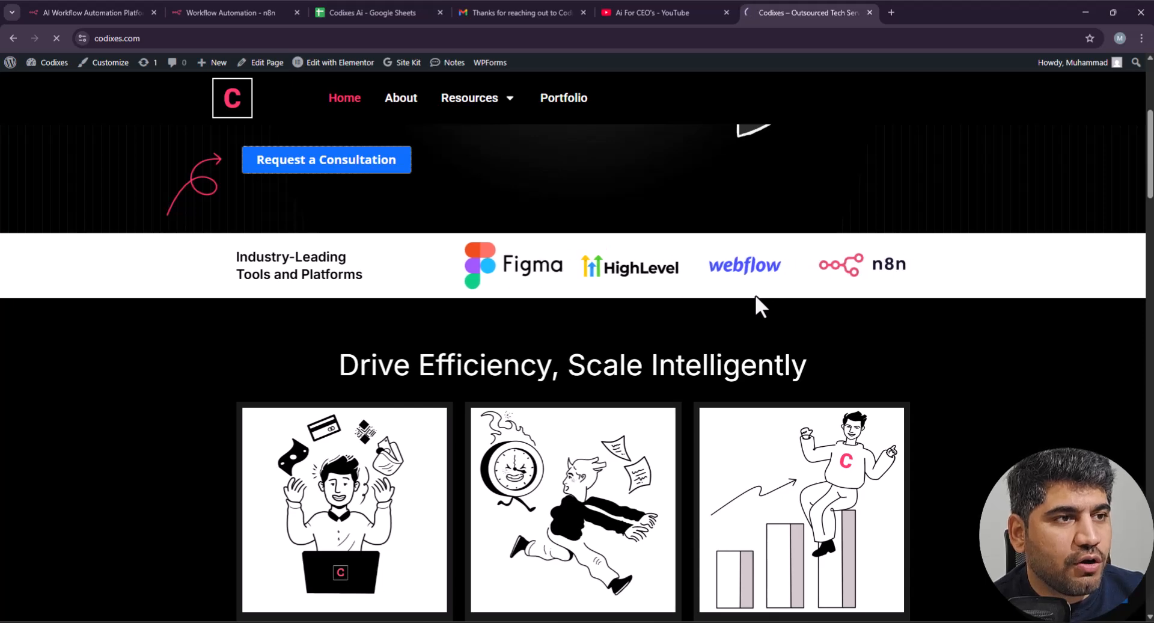
scroll(810, 307, down, 2)
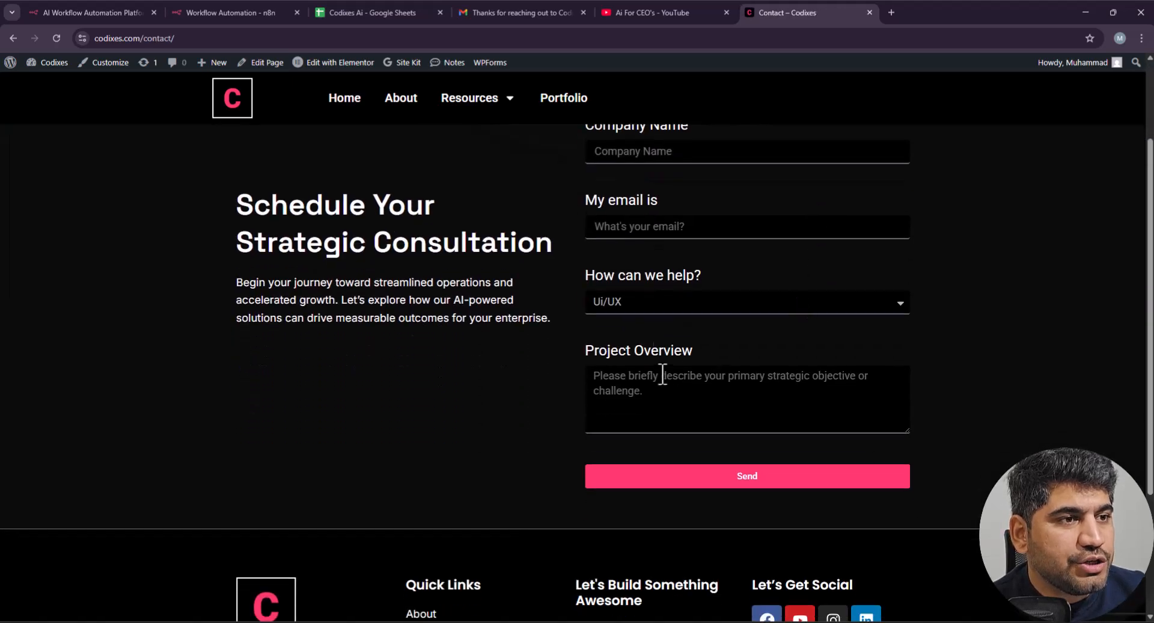
scroll(687, 312, up, 2)
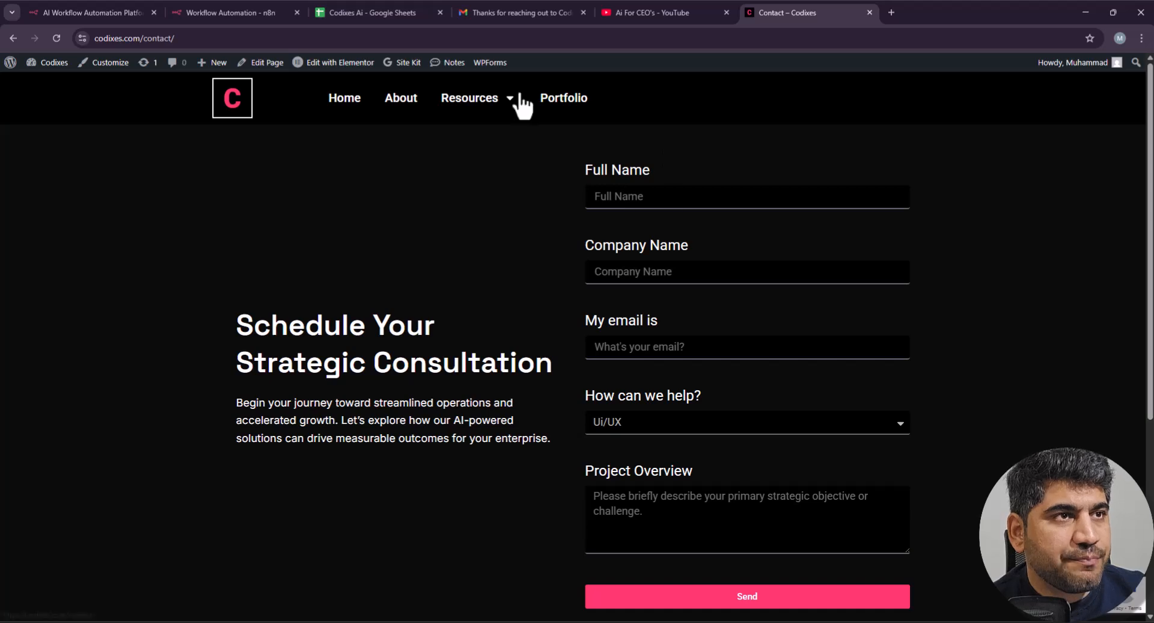
click(373, 11)
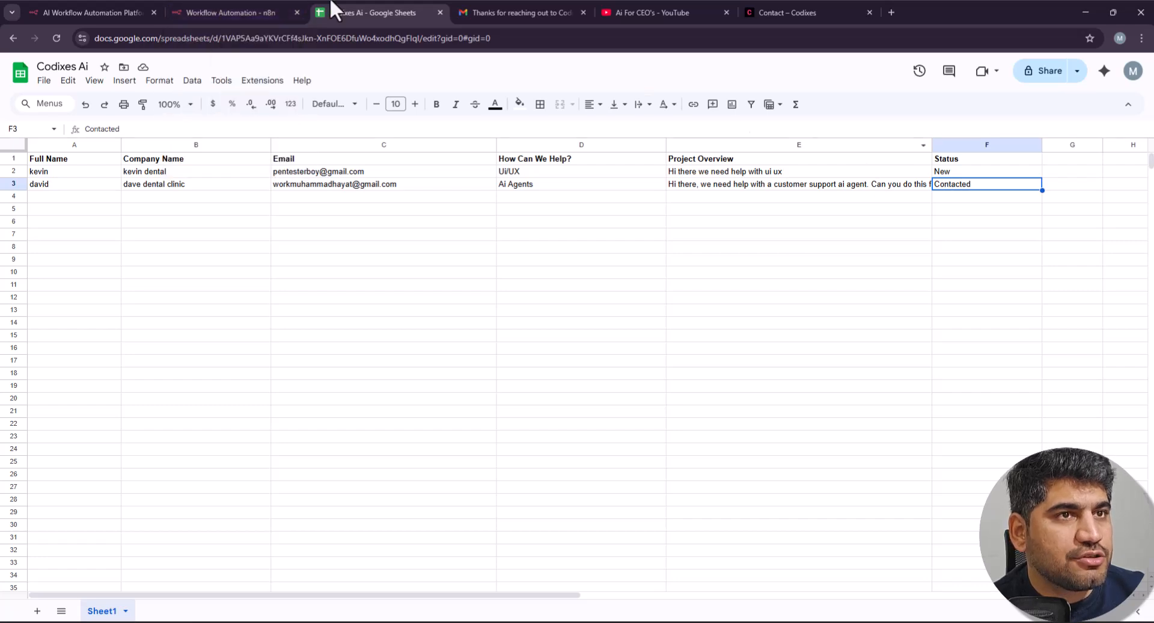
Step: Add a String field named Status with value New in the Edit Fields node
click(229, 3)
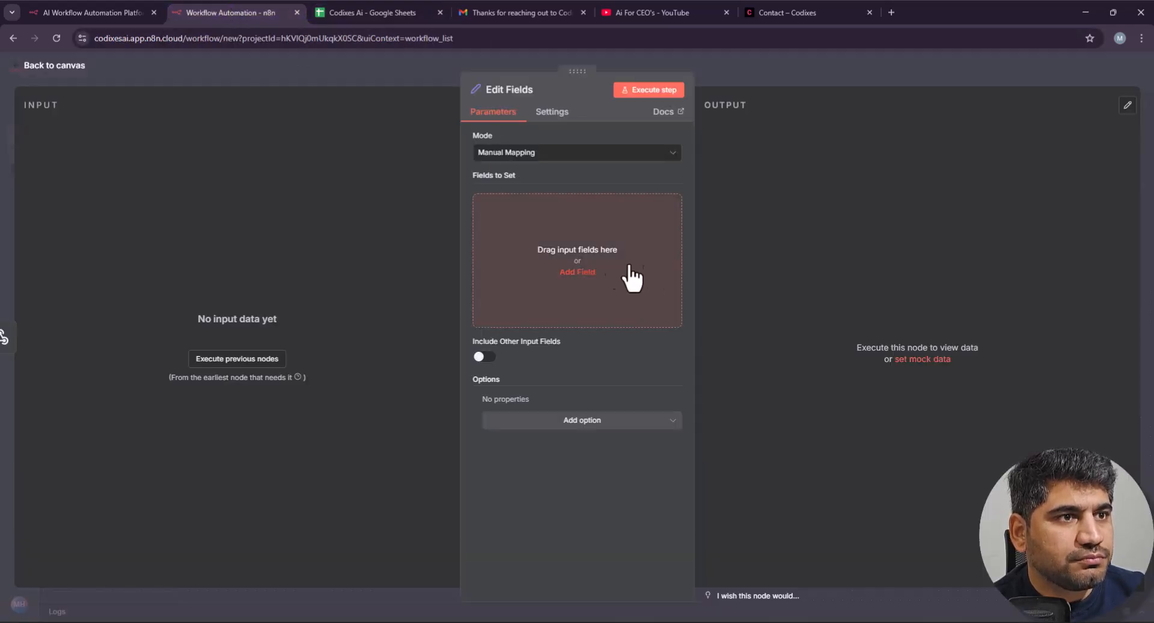
click(576, 271)
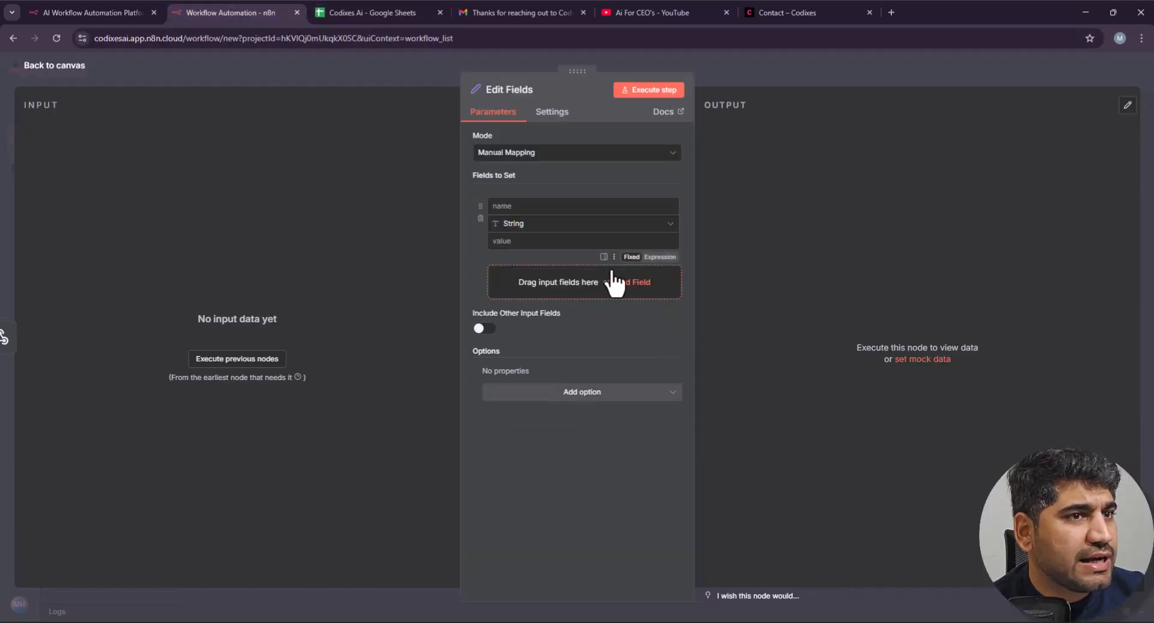
click(539, 225)
click(539, 224)
click(521, 204)
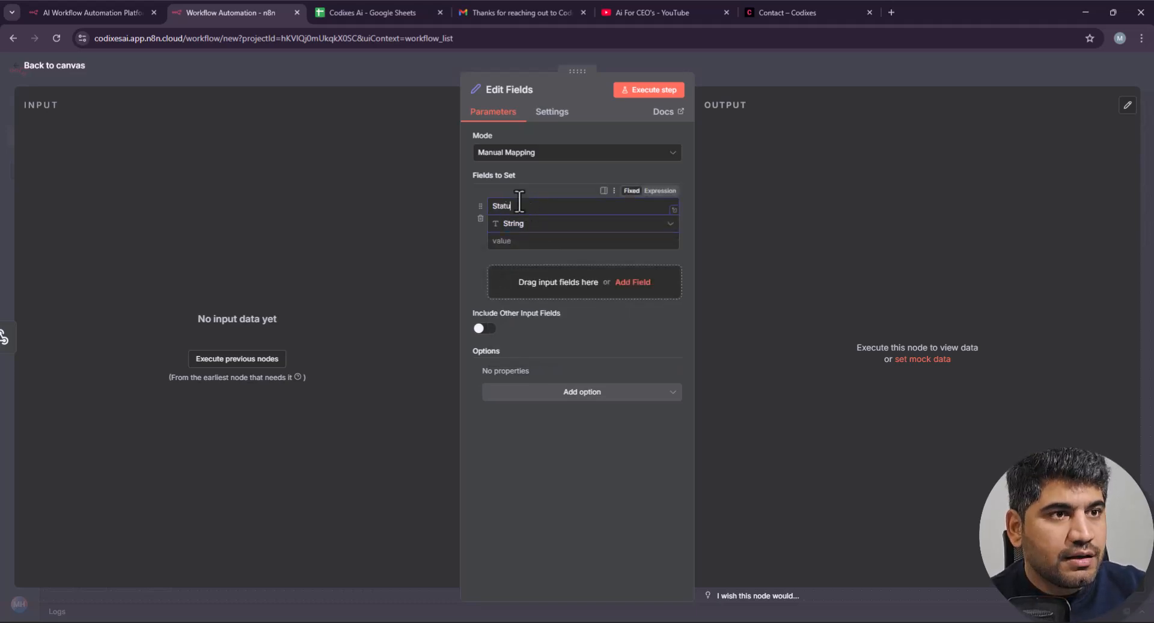
click(534, 242)
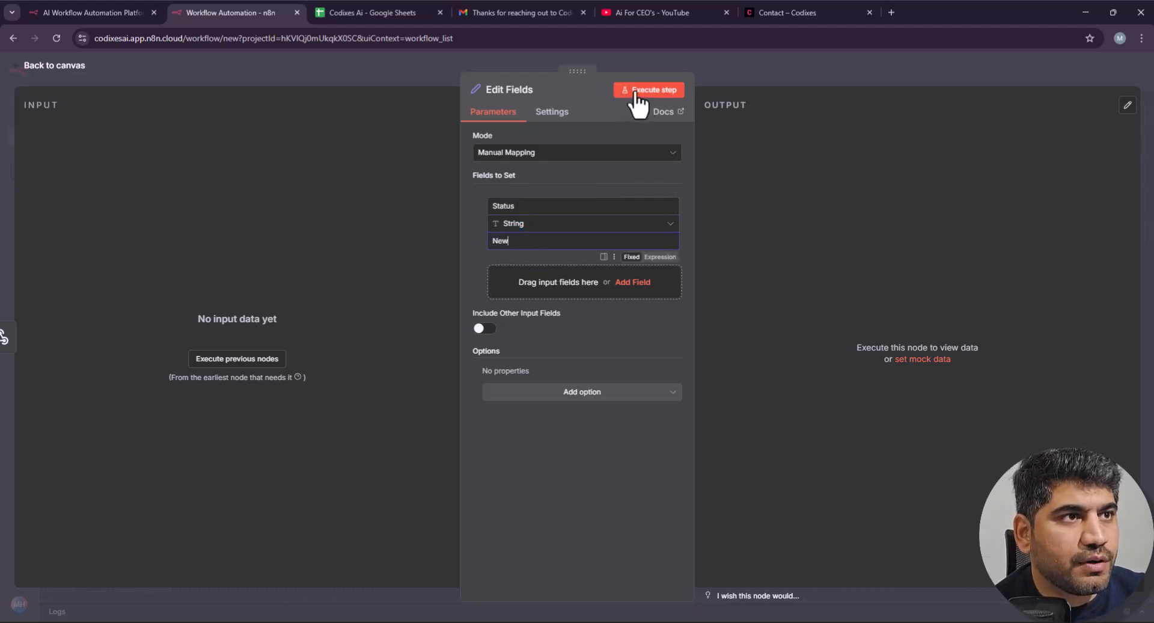
click(729, 62)
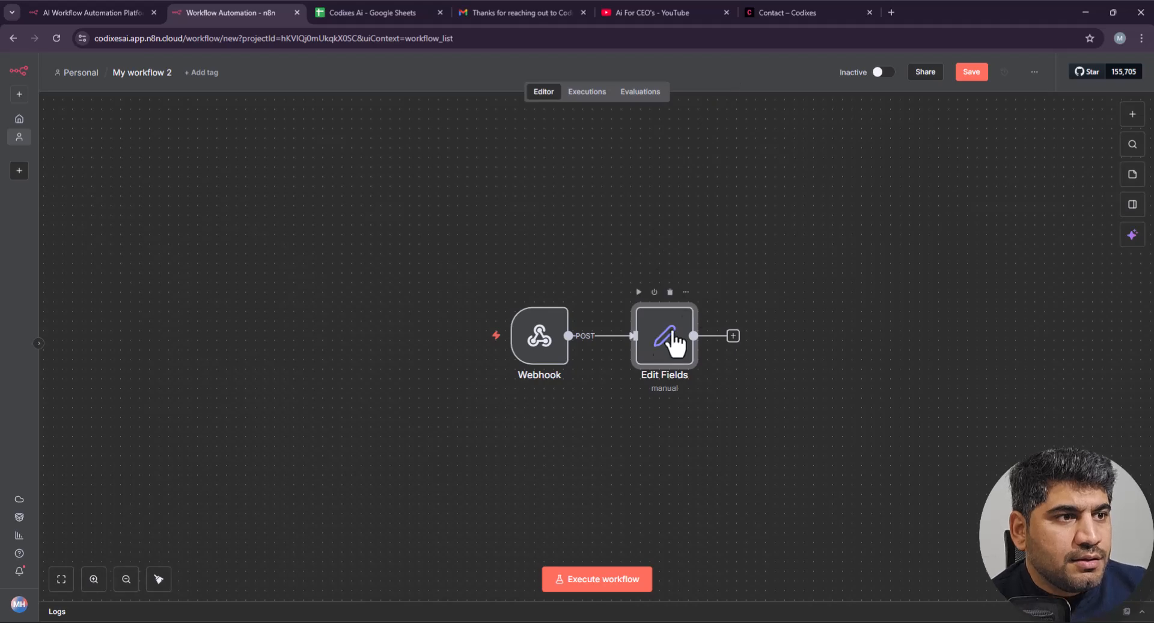
Step: Move the Webhook and Edit Fields nodes aside, then add a Google Sheets 'Append or update row in sheet' node
drag(443, 271, 801, 458)
drag(655, 350, 597, 311)
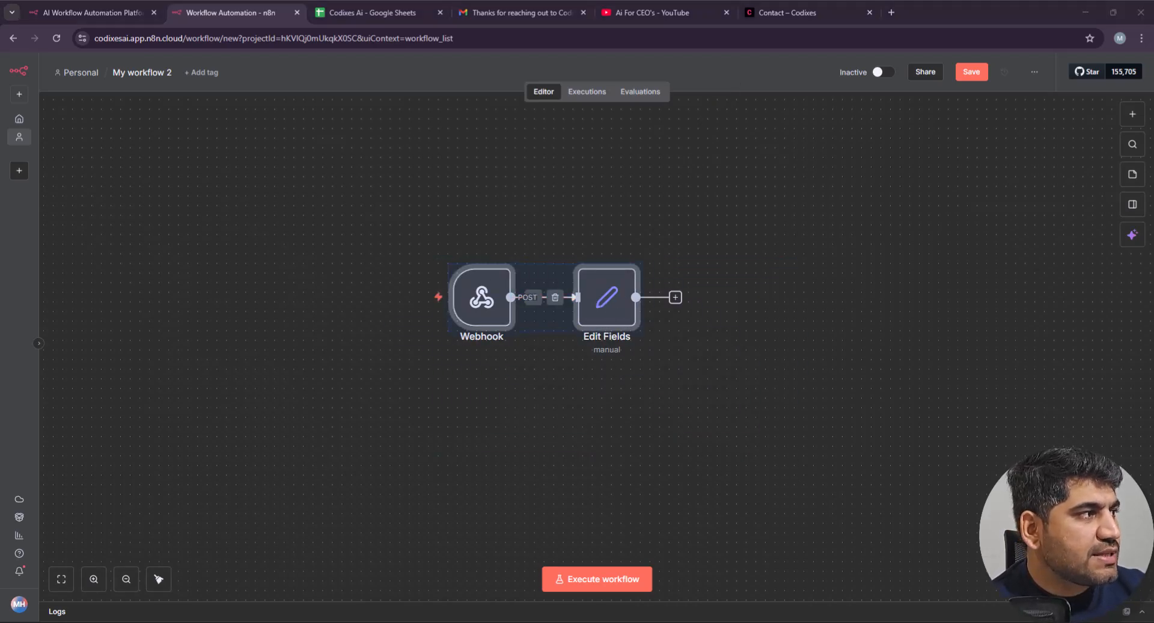
click(922, 304)
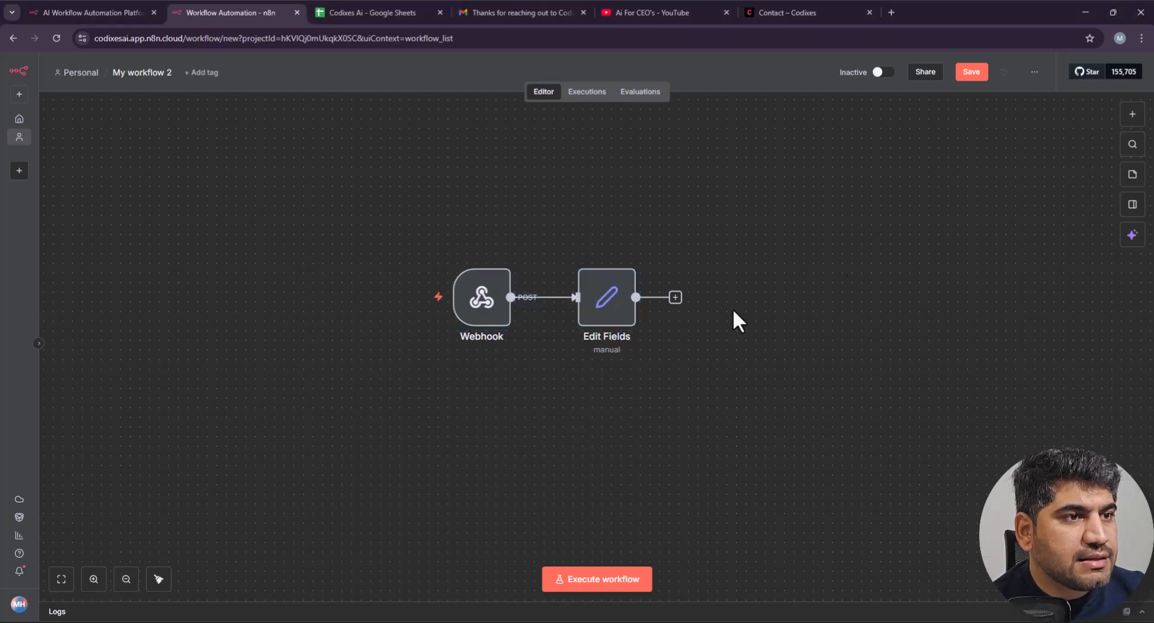
click(675, 297)
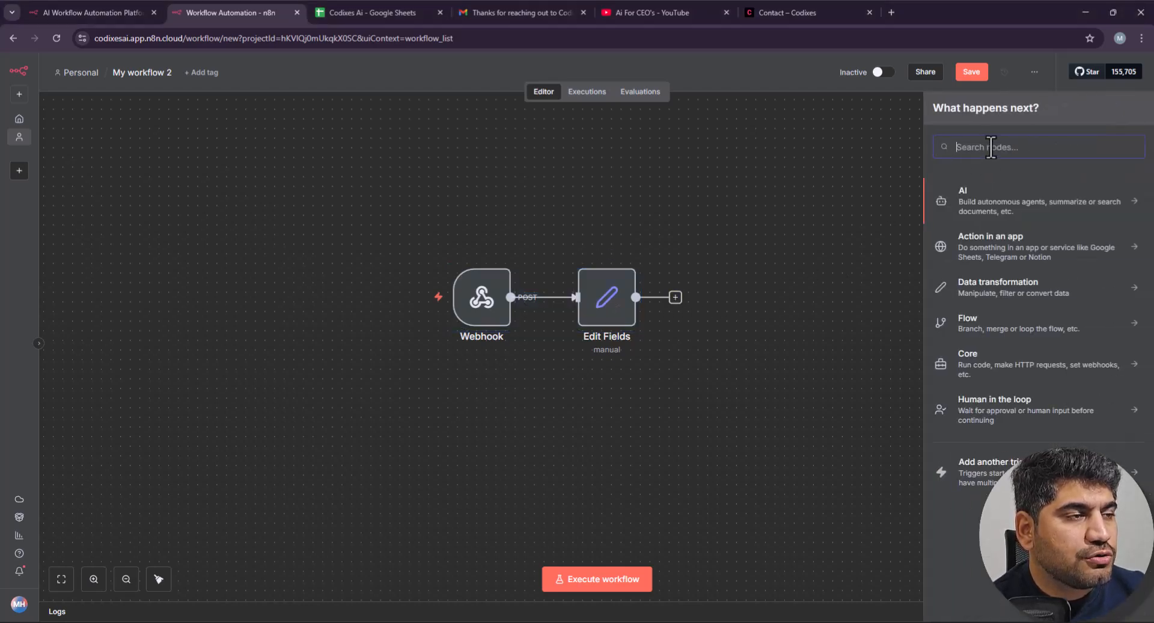
text(spreadsheet)
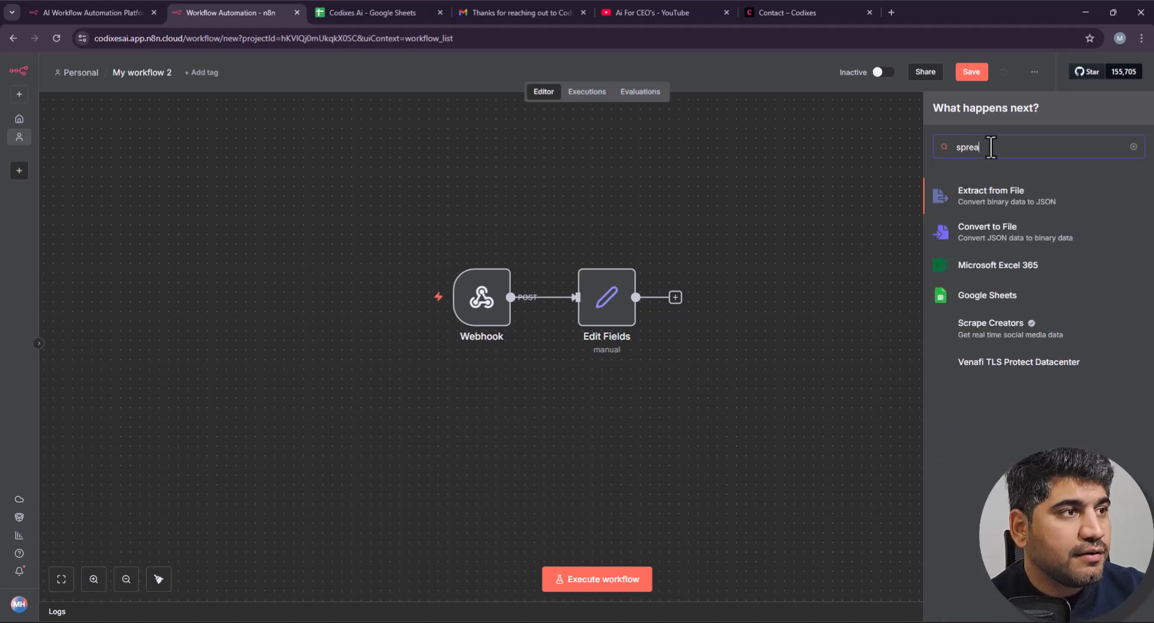
click(977, 305)
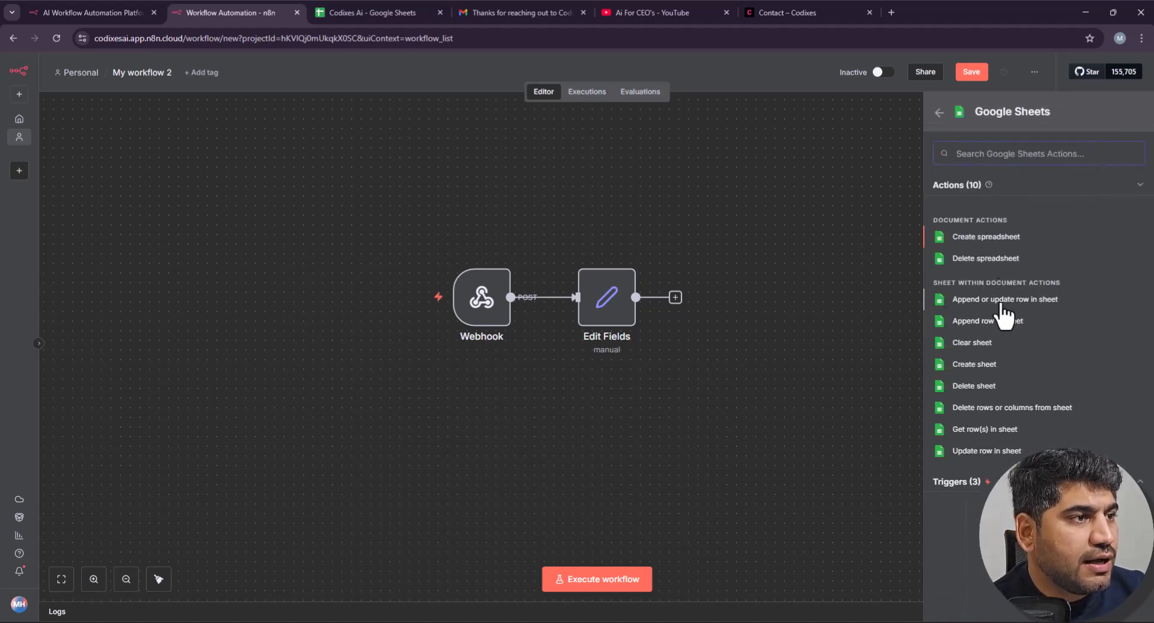
click(988, 300)
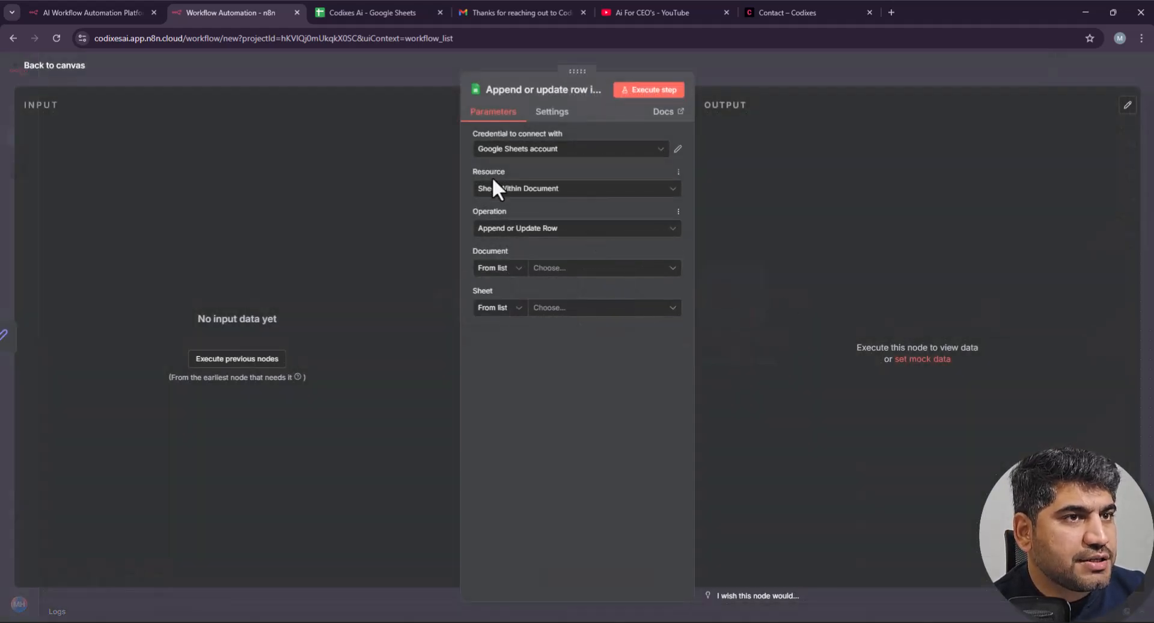
Step: Choose Codixes Ai as the Google Sheets node's Document, checking the spreadsheet tab
click(568, 270)
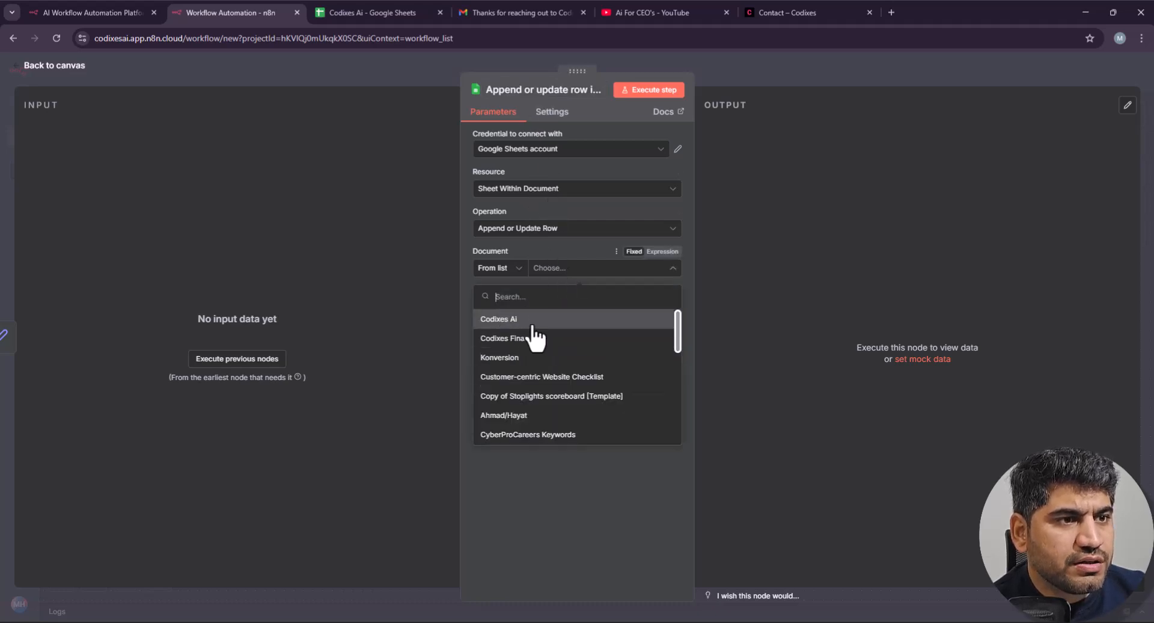
click(529, 315)
click(381, 11)
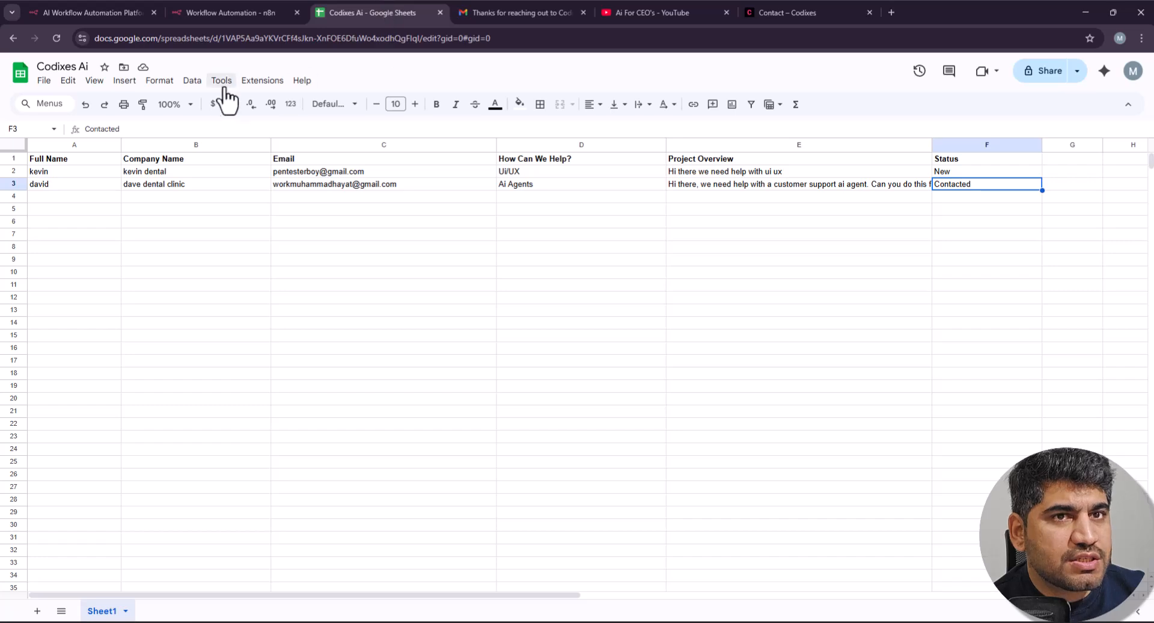
click(230, 5)
click(535, 150)
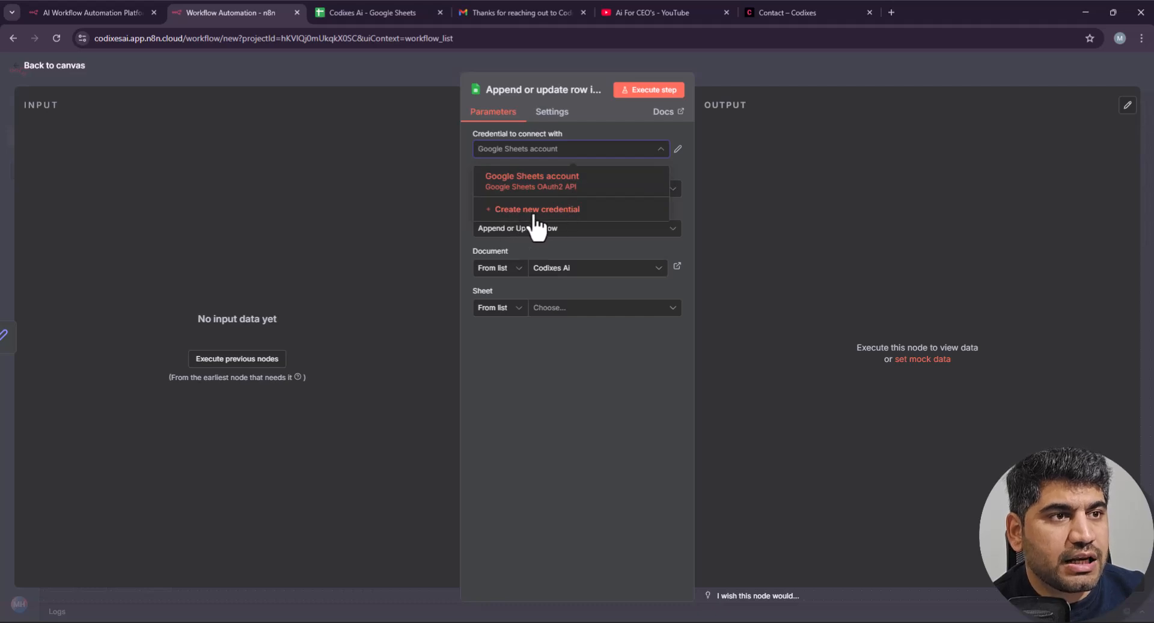
click(518, 212)
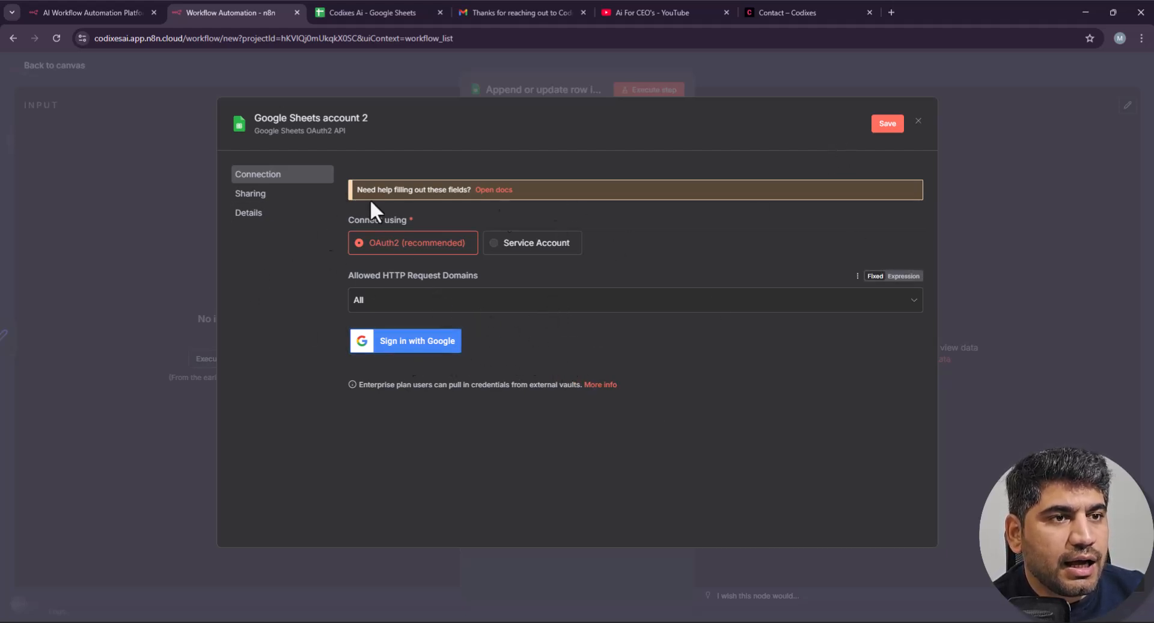
click(918, 123)
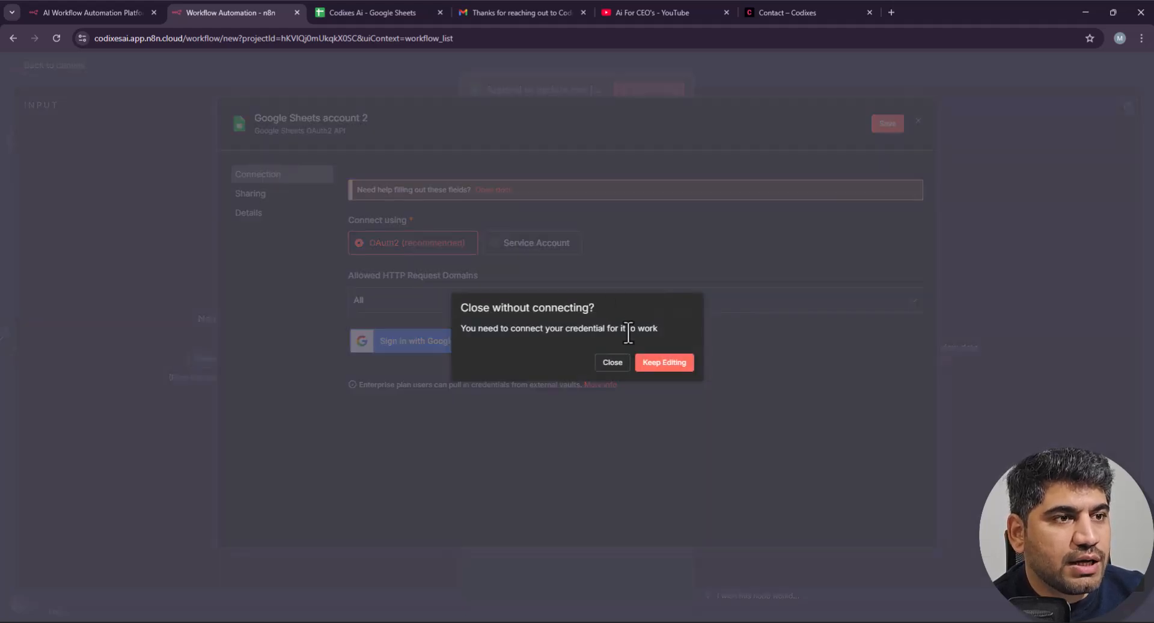
click(655, 362)
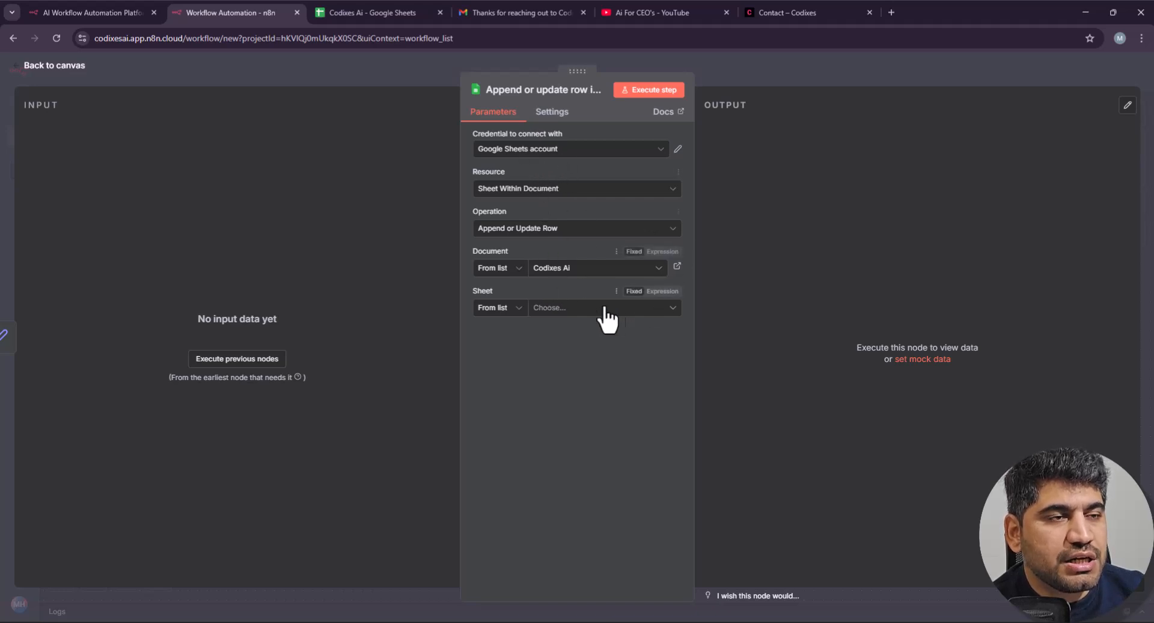
Step: Set the sheet to Sheet1 and match rows on the Email column
click(553, 309)
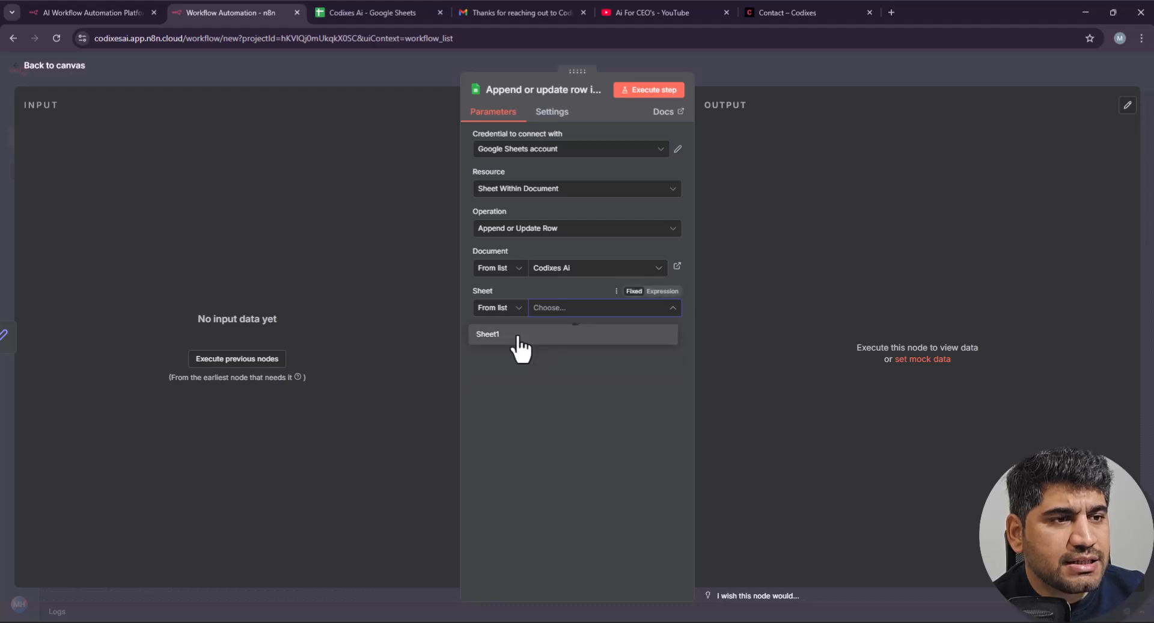
click(514, 334)
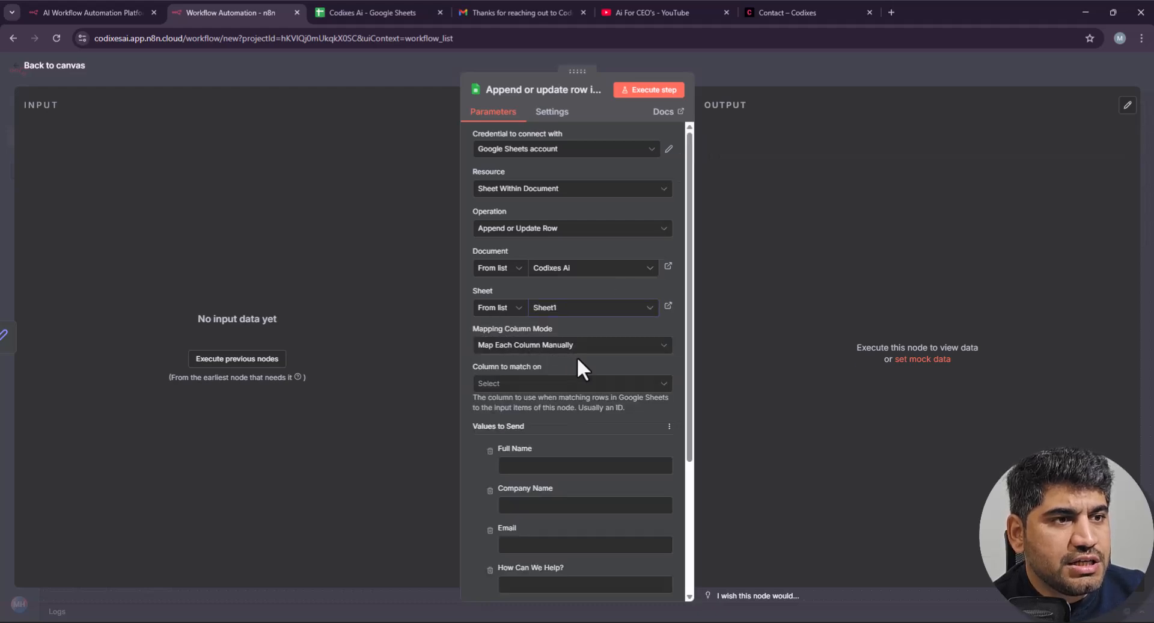
scroll(565, 359, down, 1)
click(523, 324)
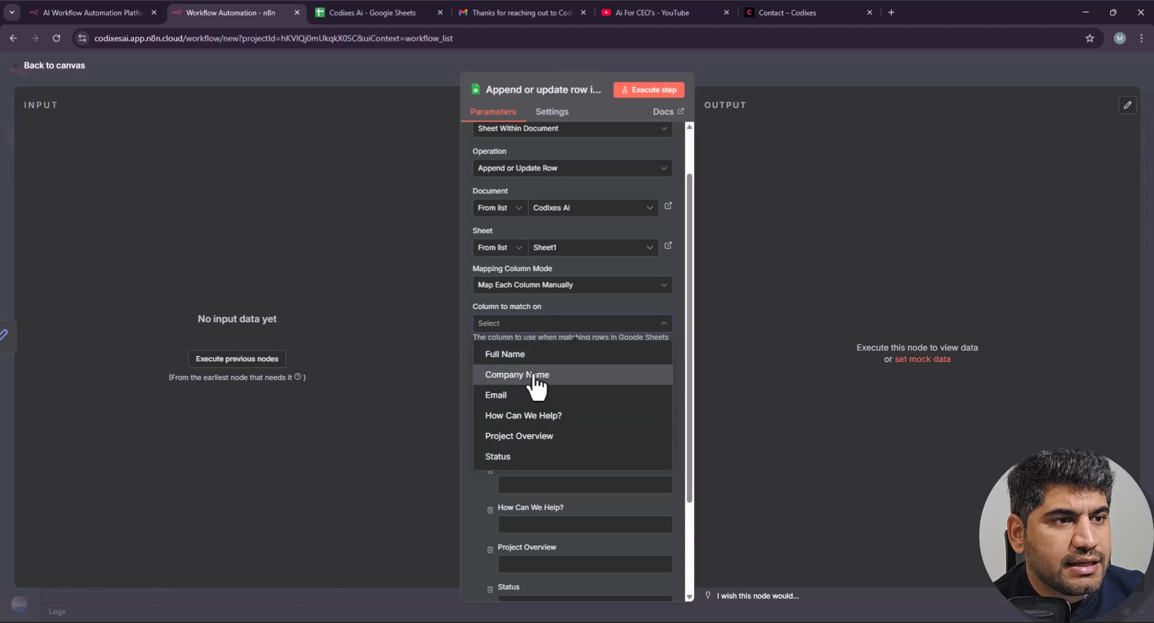
click(528, 395)
scroll(565, 356, down, 1)
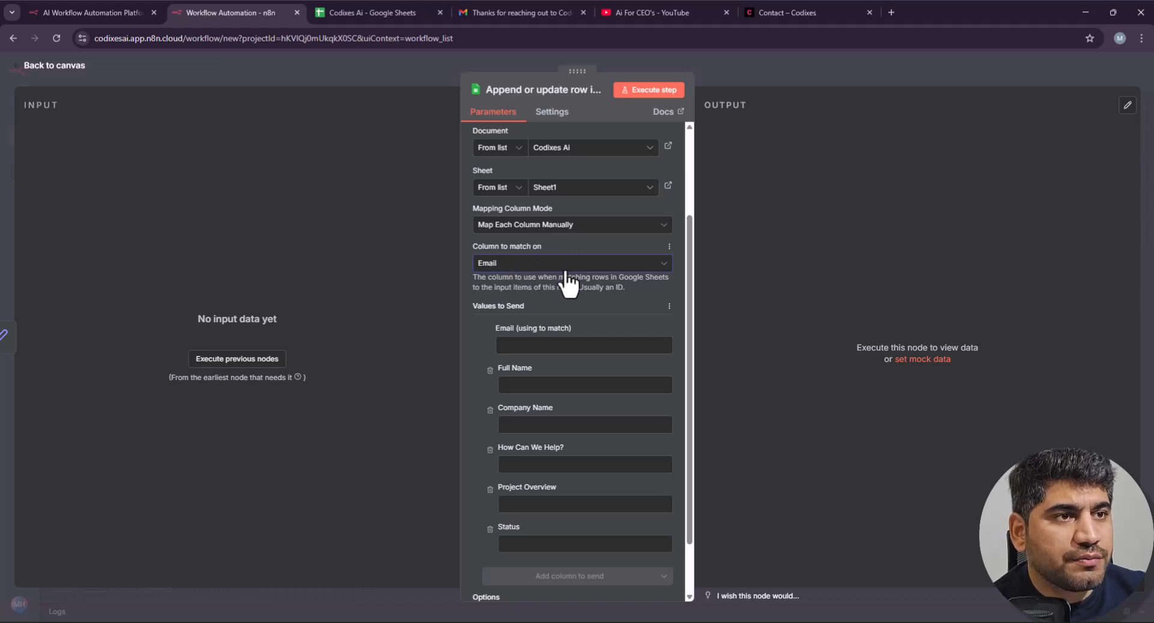
scroll(598, 385, down, 1)
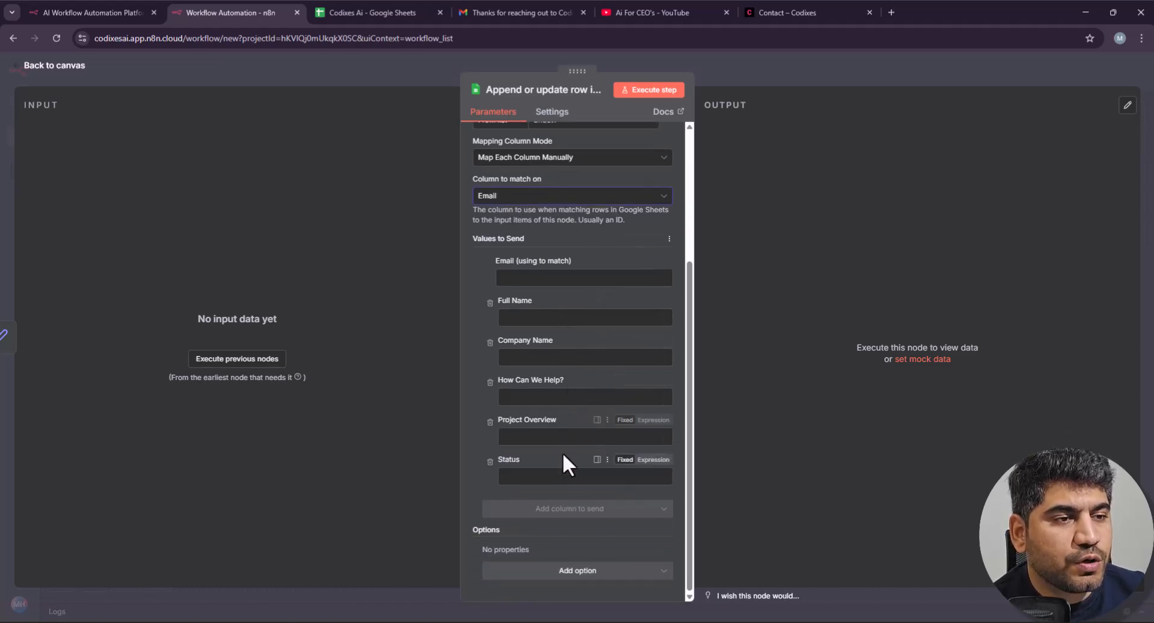
Step: Recheck the spreadsheet columns, return to the canvas, and switch to the Codixes contact page
click(392, 12)
click(212, 12)
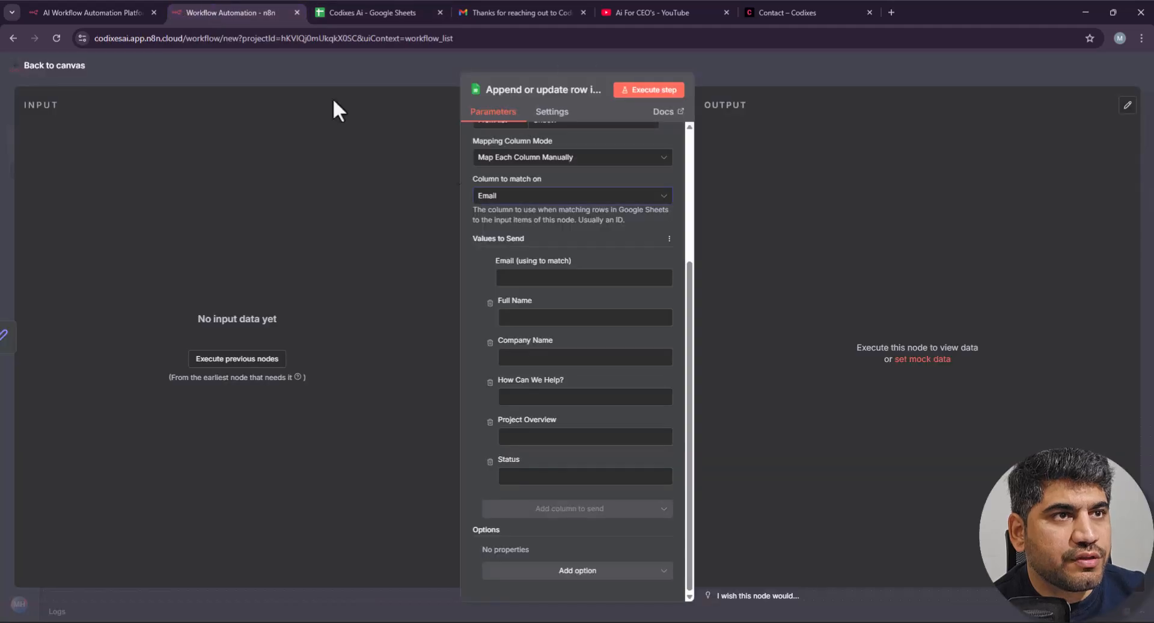
click(789, 76)
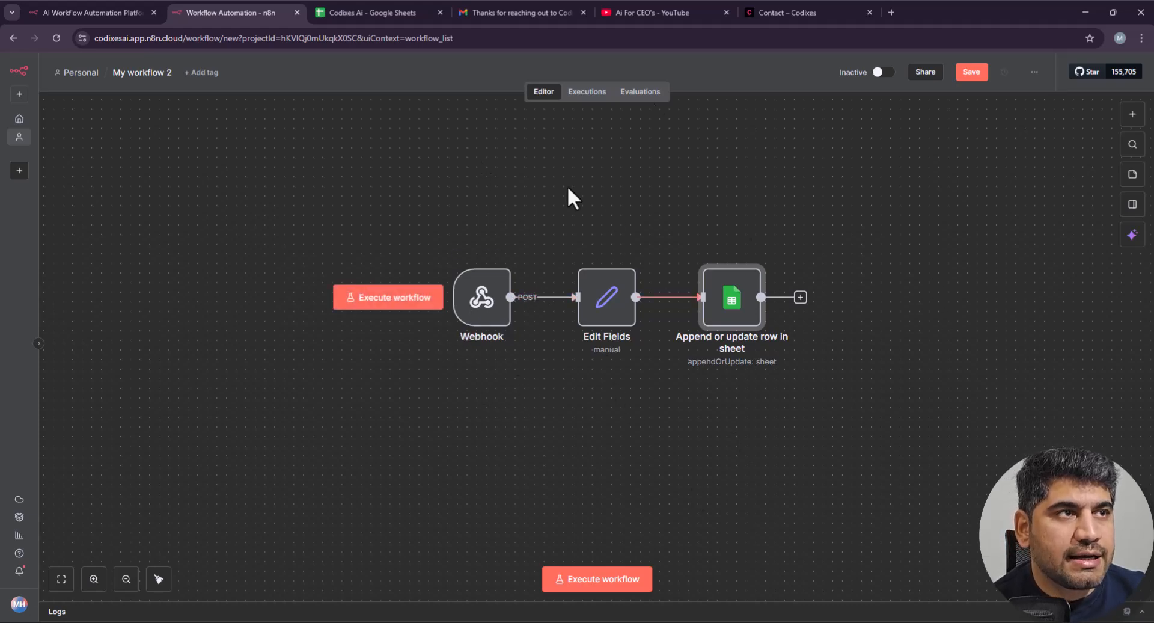
click(765, 12)
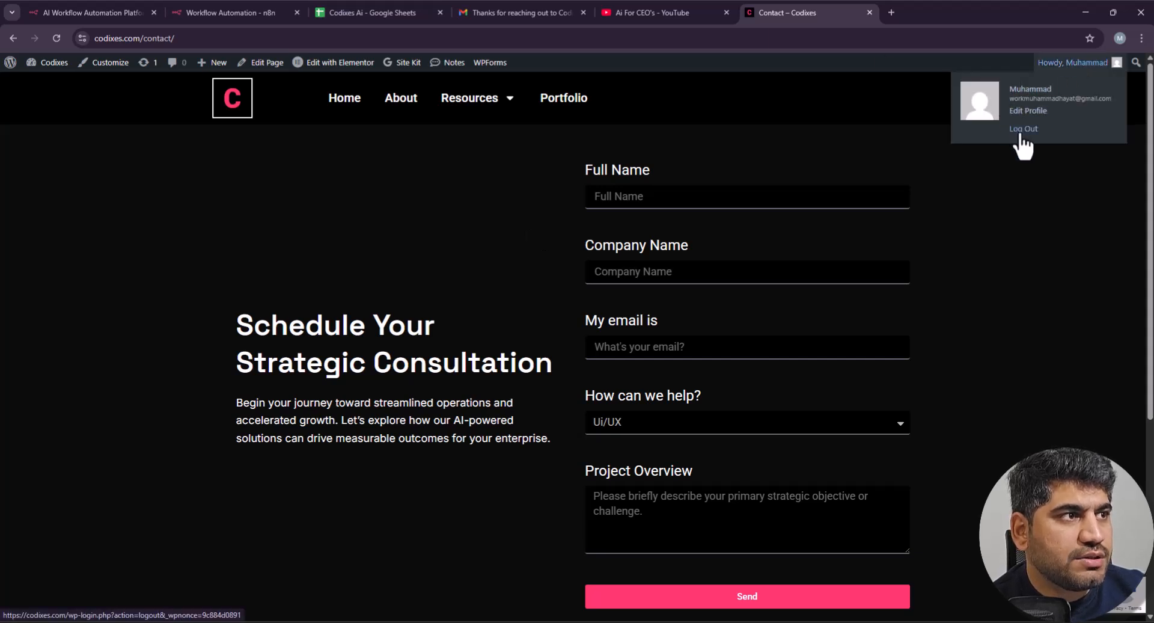
Step: Fill in the full name, company 'Mo clinic' and the autofilled e-mail address
click(662, 196)
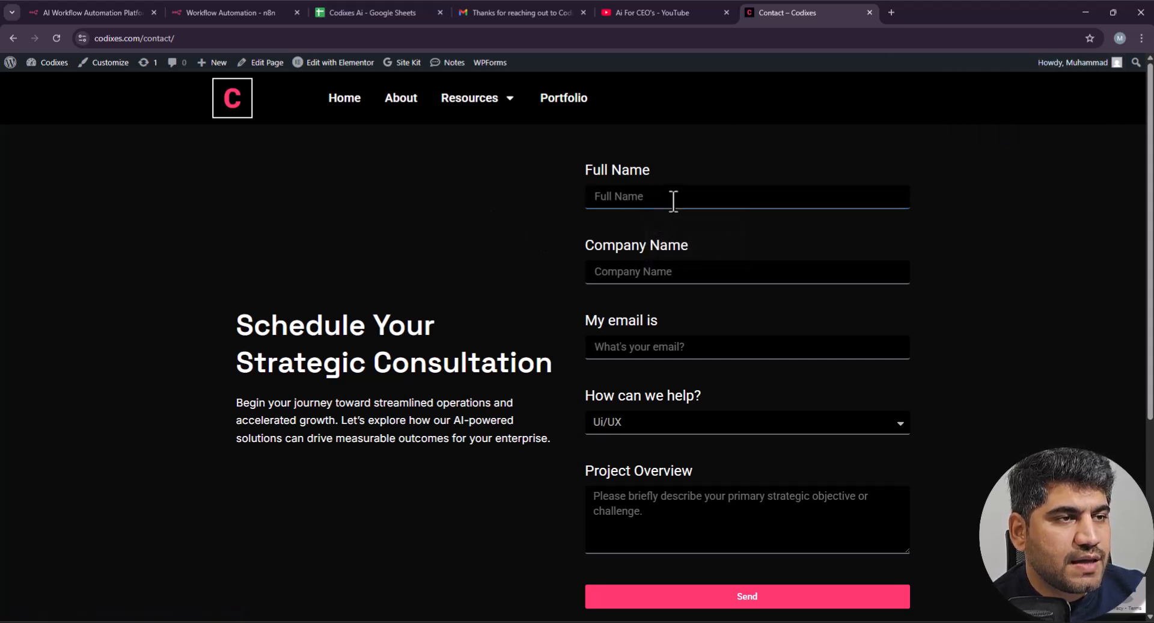
click(673, 200)
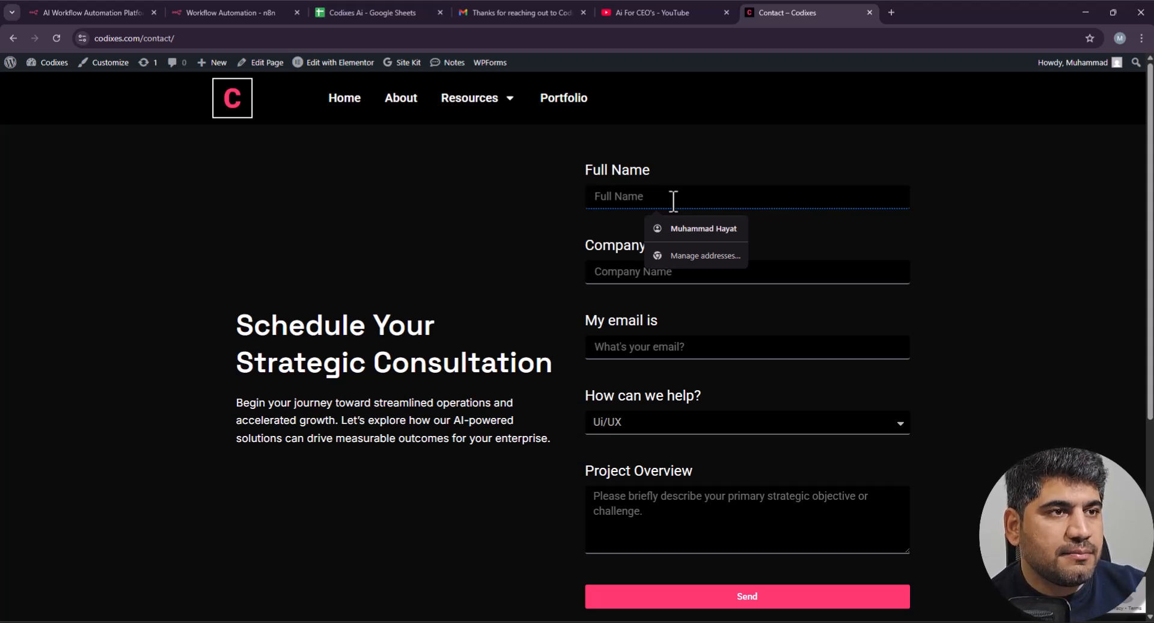
text(muhammad)
key(Tab)
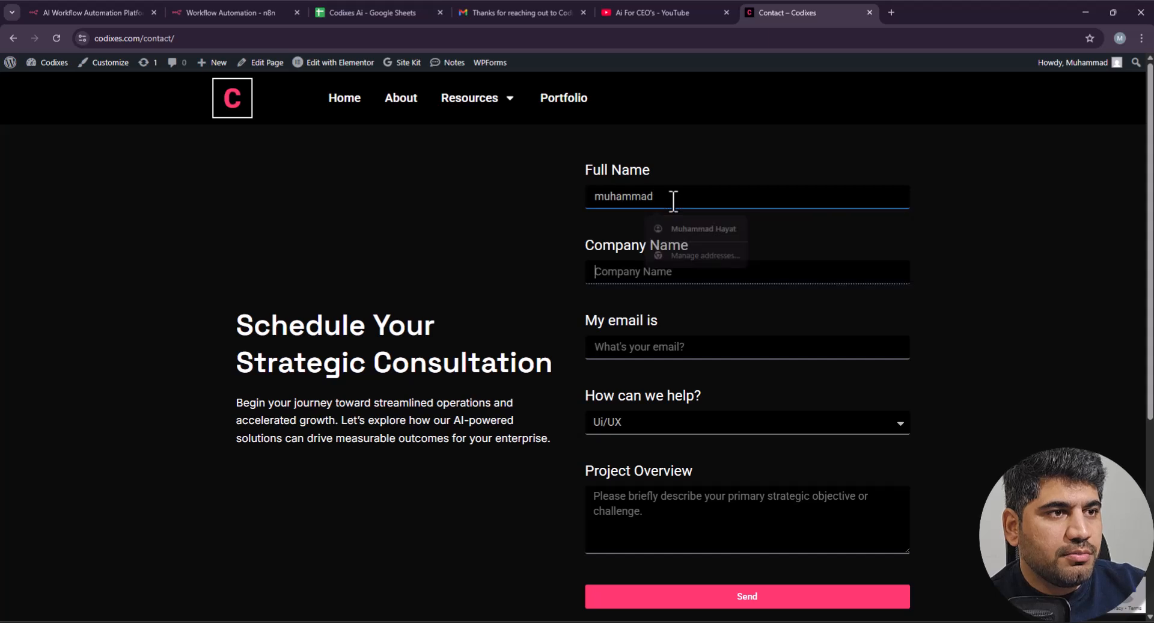
text(Mo)
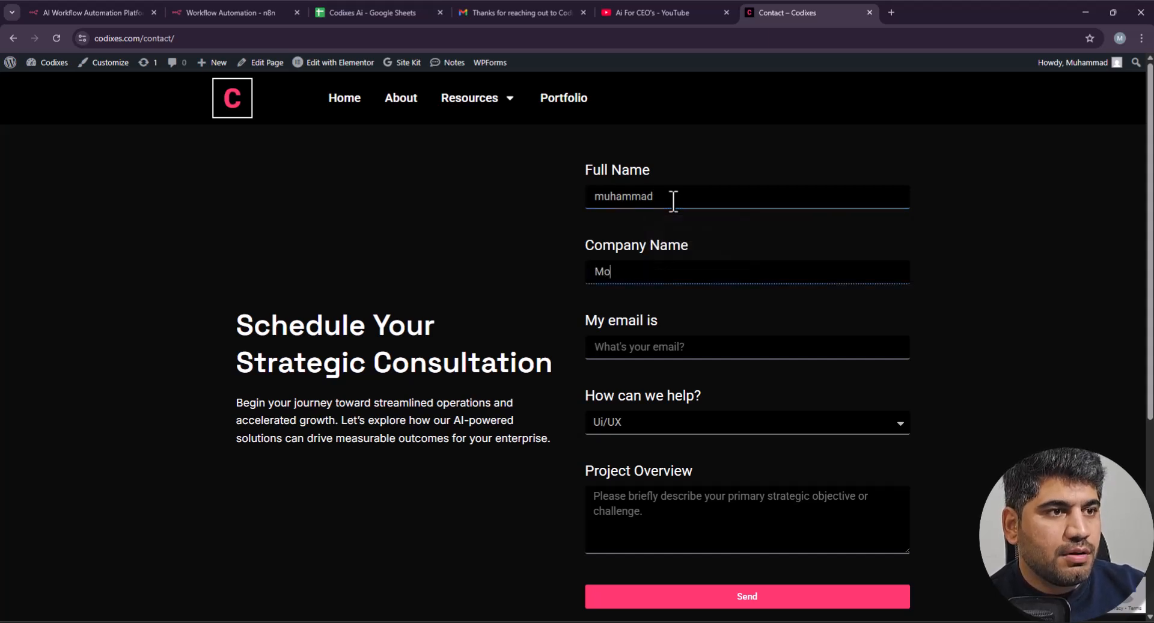
text( clinic)
key(Tab)
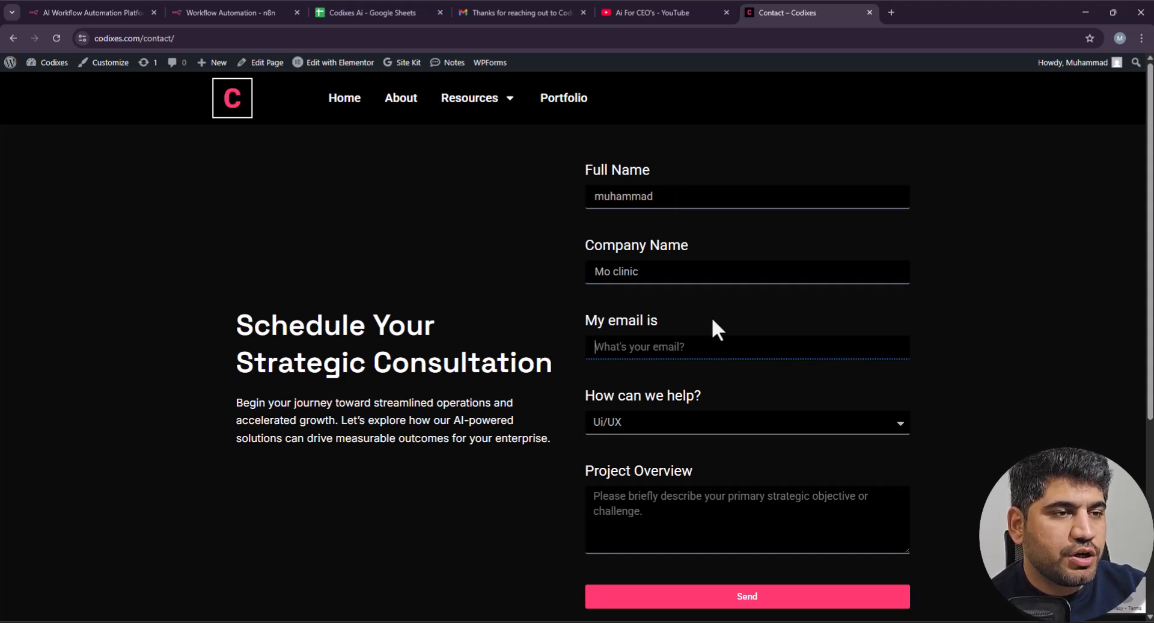
text(work)
click(679, 379)
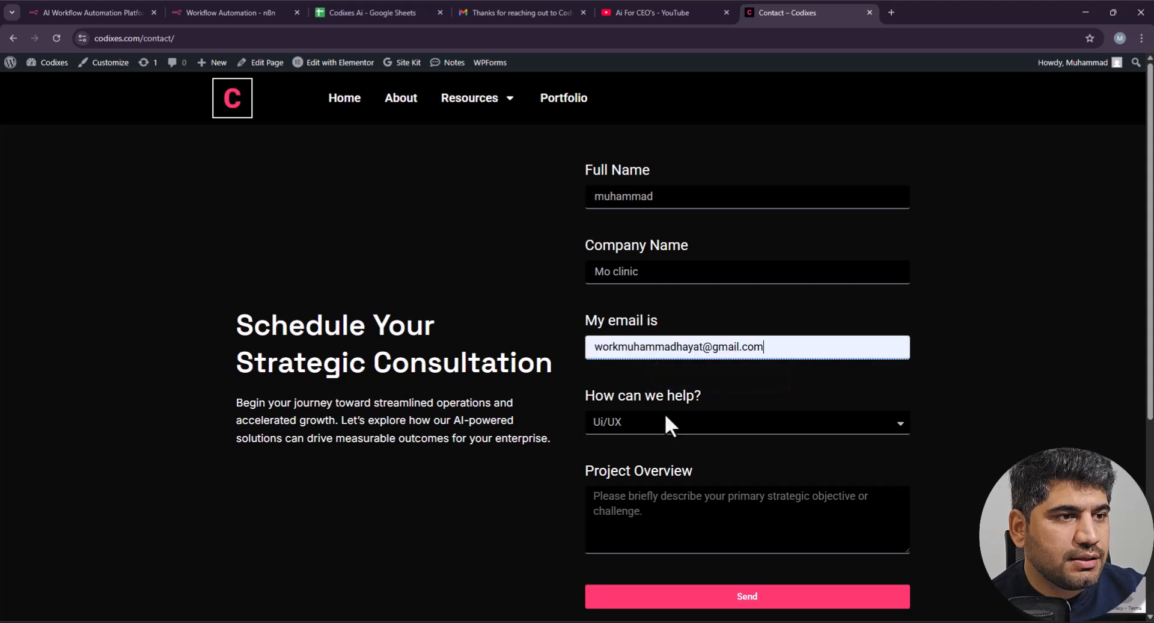
Step: Choose Ui/UX help, enter the overview 'Hi there, i need help with ui ux', then return to n8n
click(638, 427)
click(641, 201)
click(684, 531)
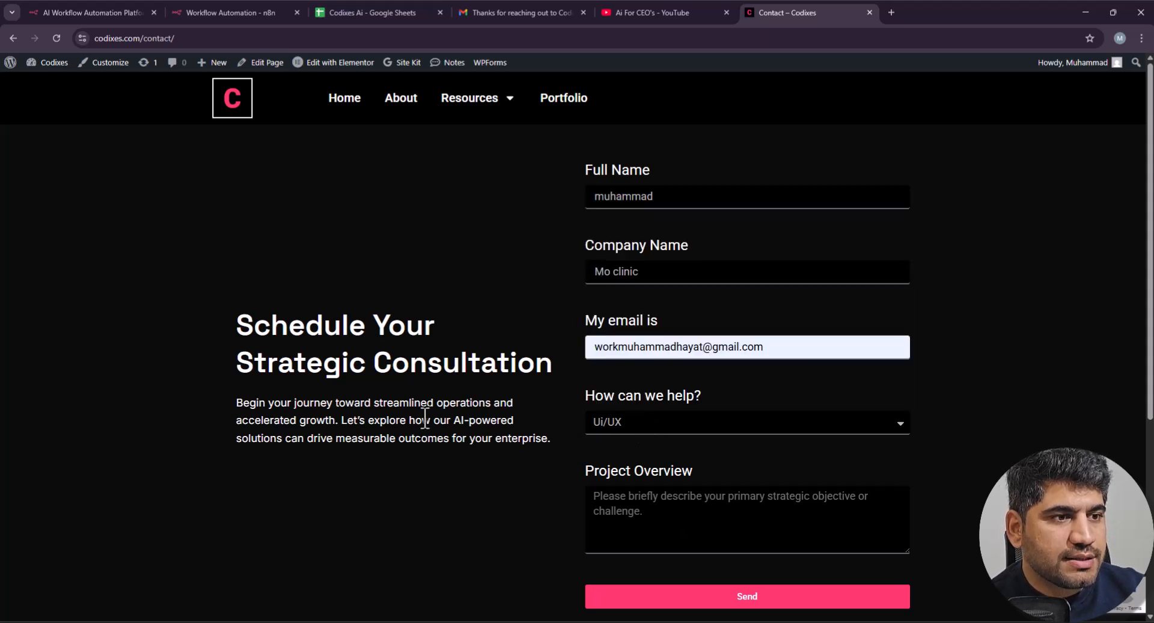
text(Hi there,)
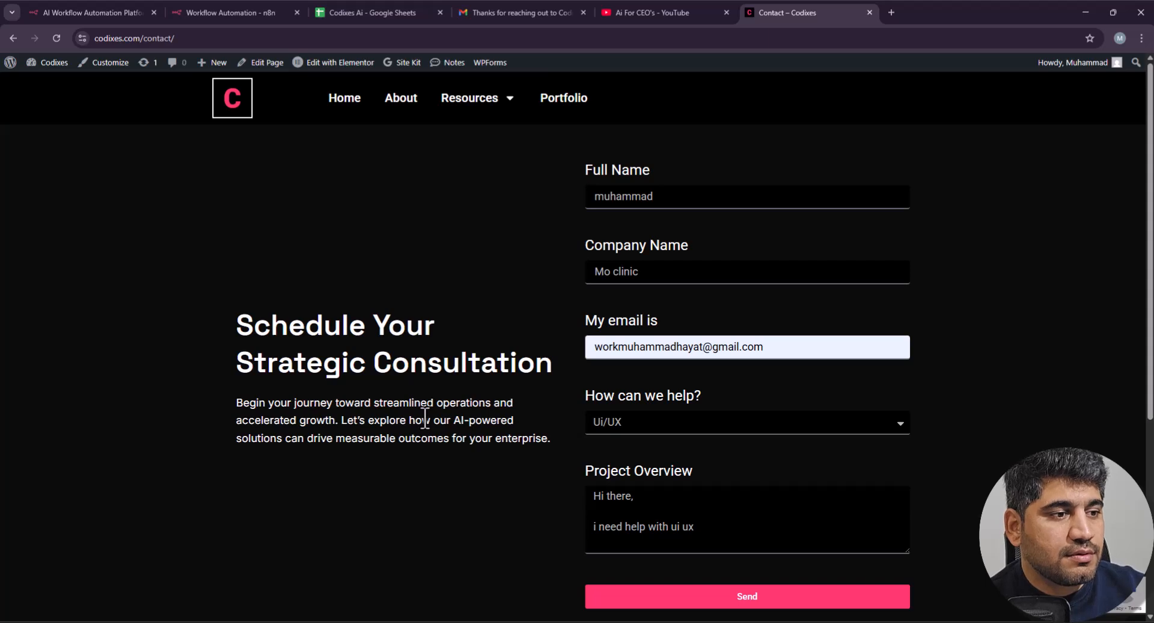
scroll(729, 448, down, 3)
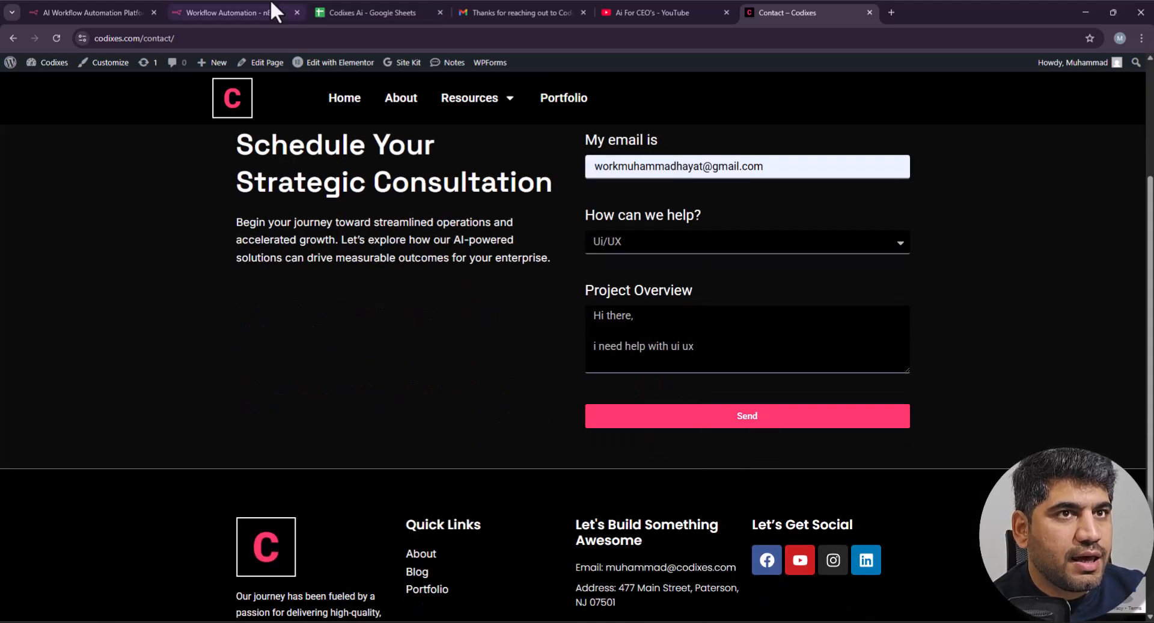
click(186, 12)
Step: Set the Webhook node listening for a test event, submit the contact form, and return to n8n
click(491, 293)
double_click(490, 294)
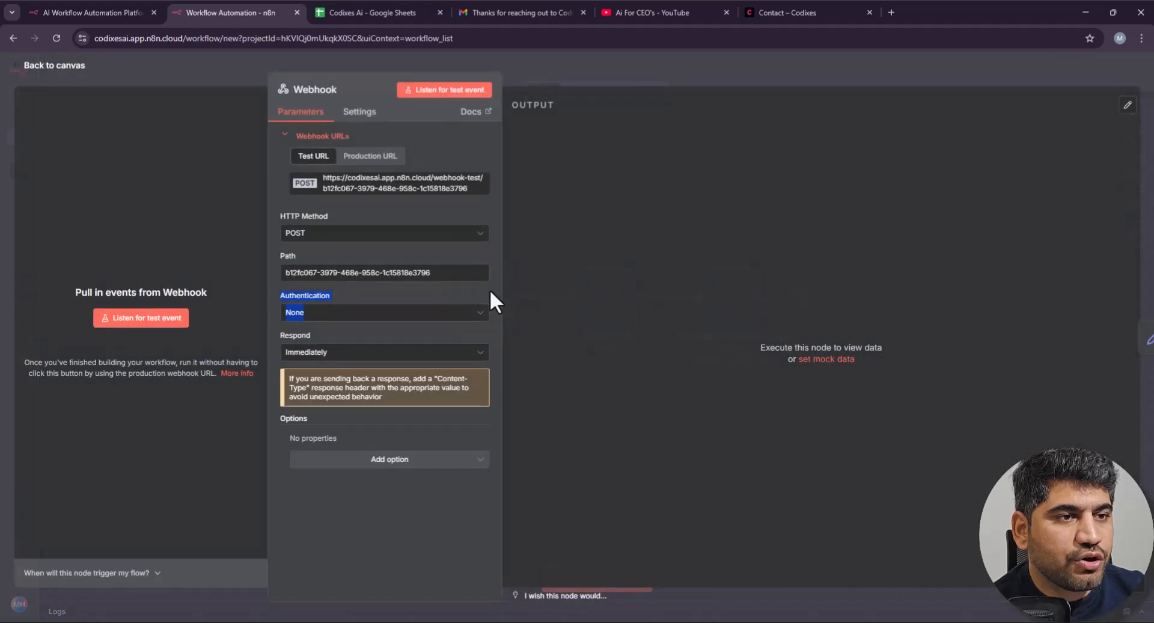
click(452, 91)
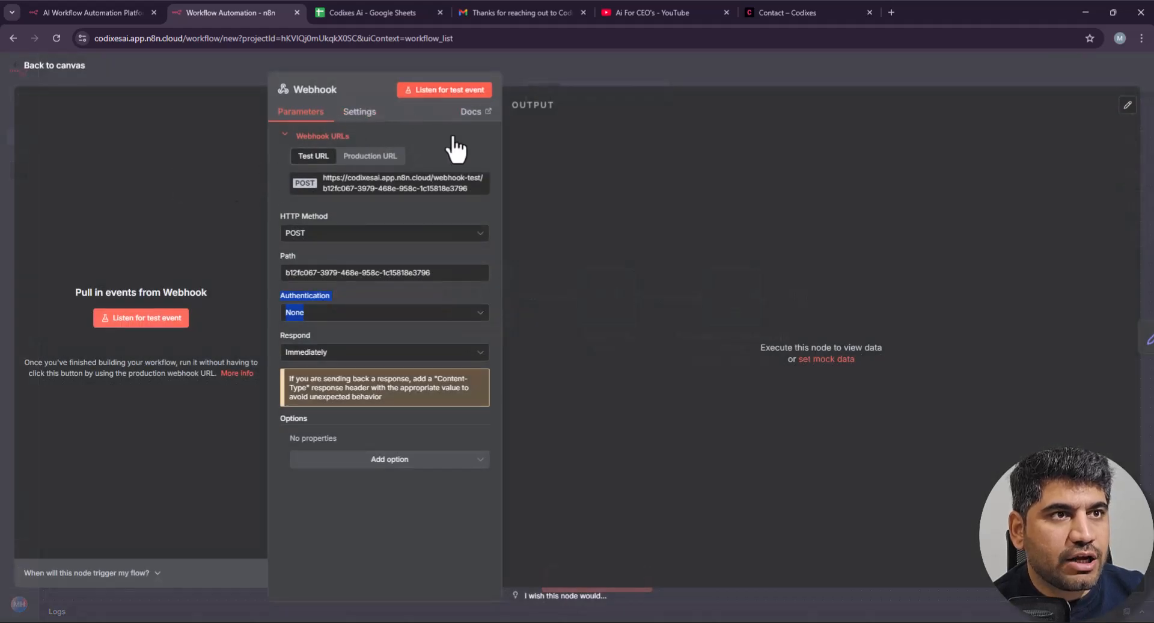
click(774, 11)
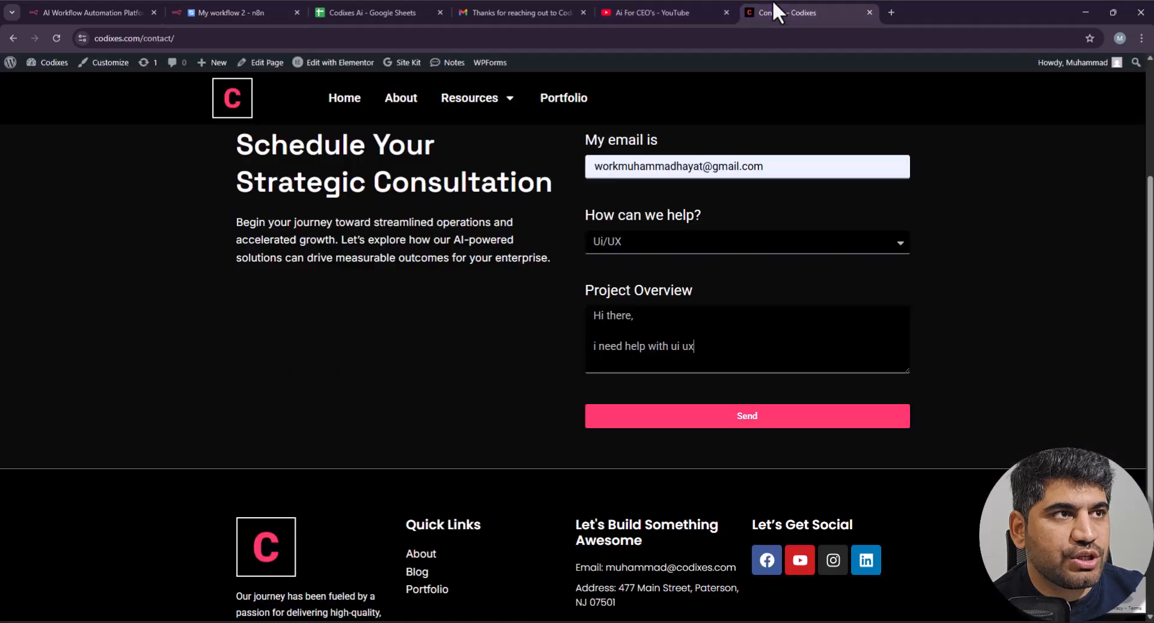
click(745, 421)
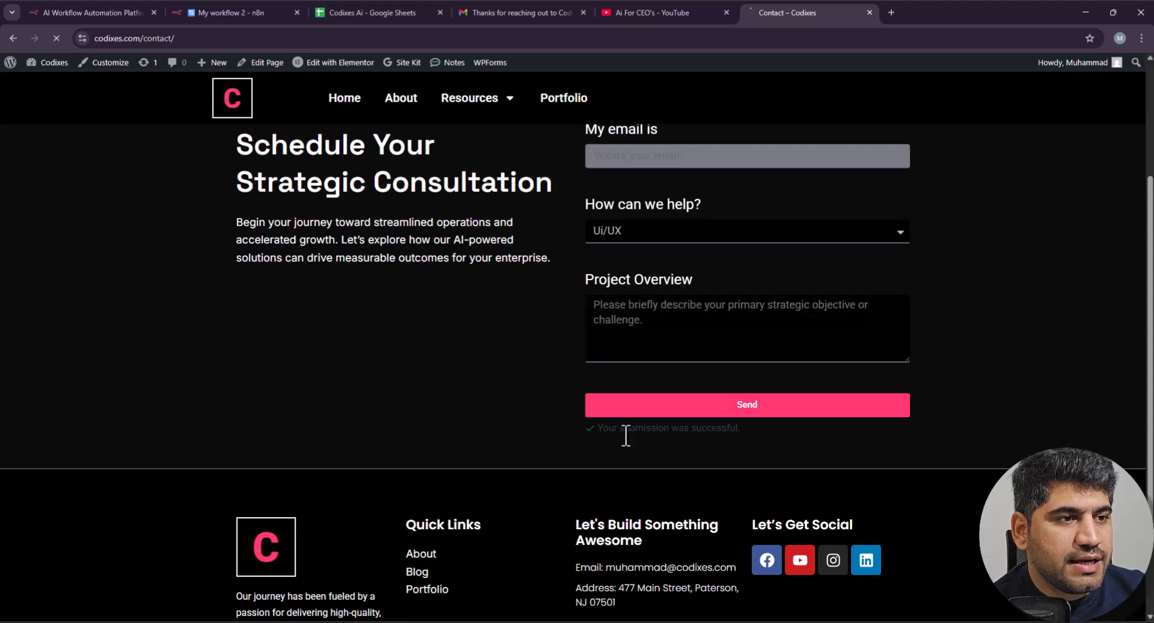
drag(636, 442, 716, 428)
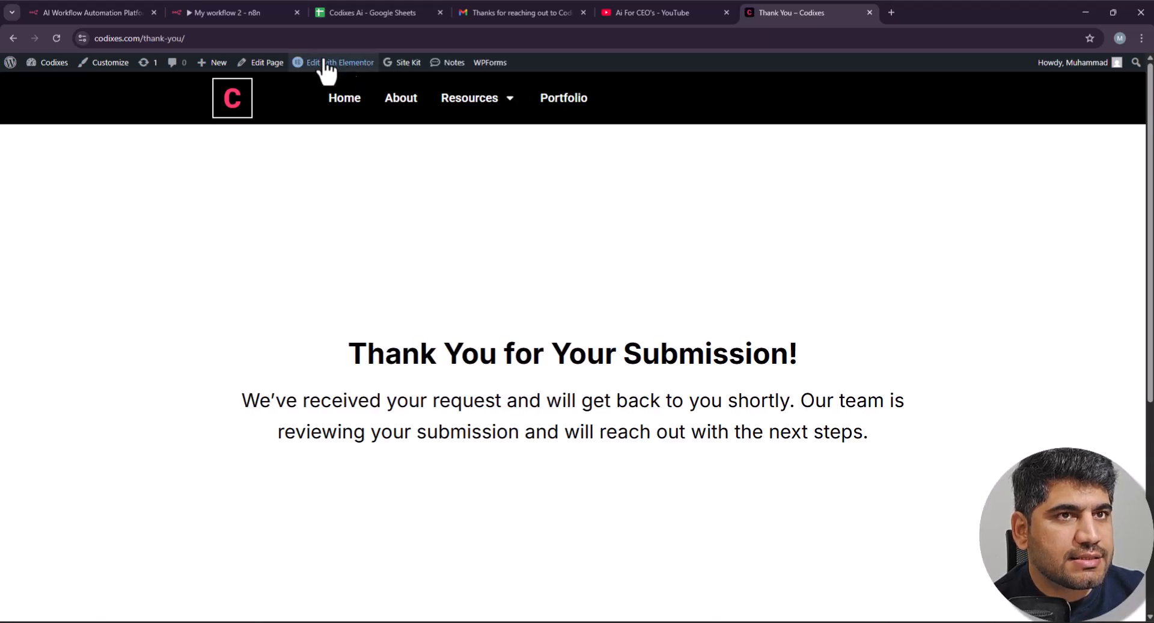
click(243, 11)
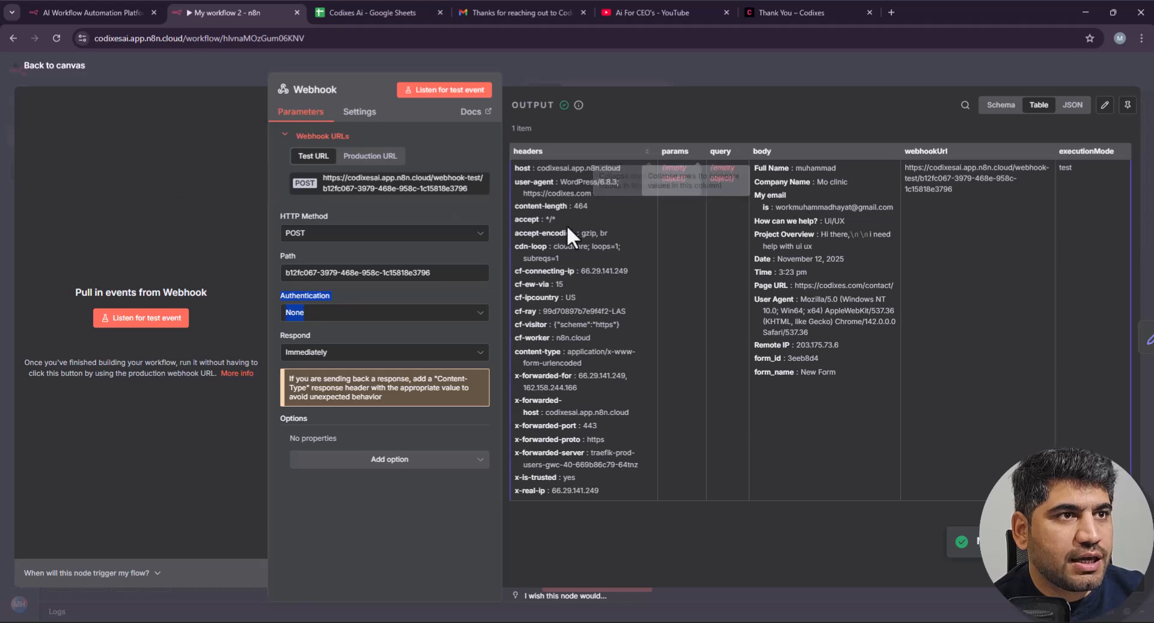
Step: Execute the Edit Fields step so it outputs Status New
click(891, 63)
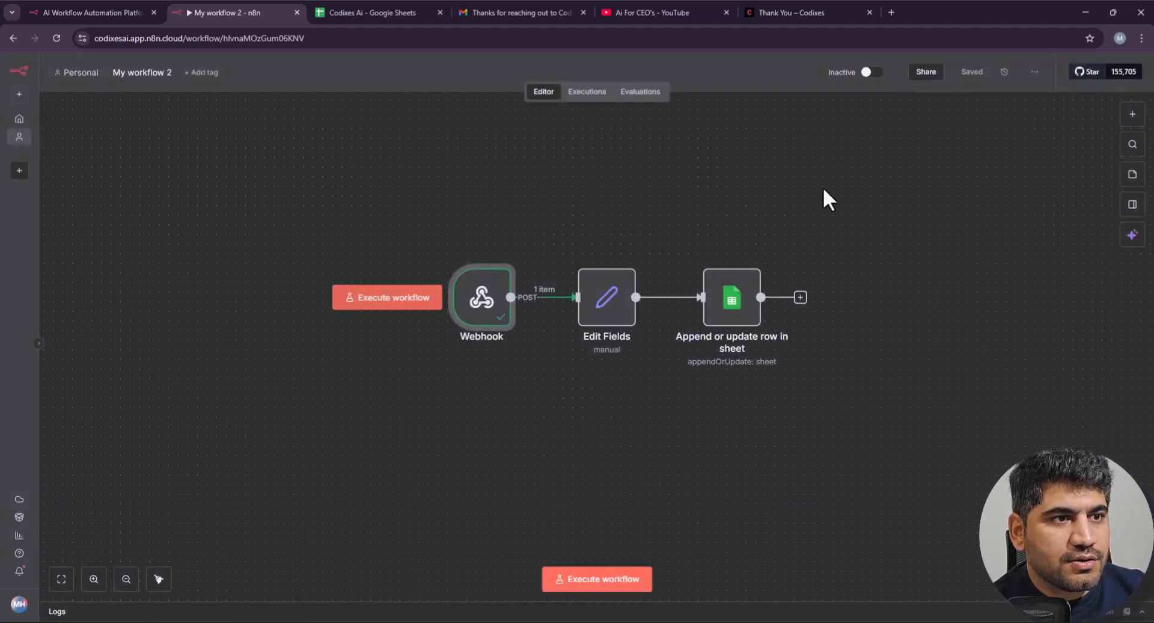
double_click(612, 304)
click(646, 87)
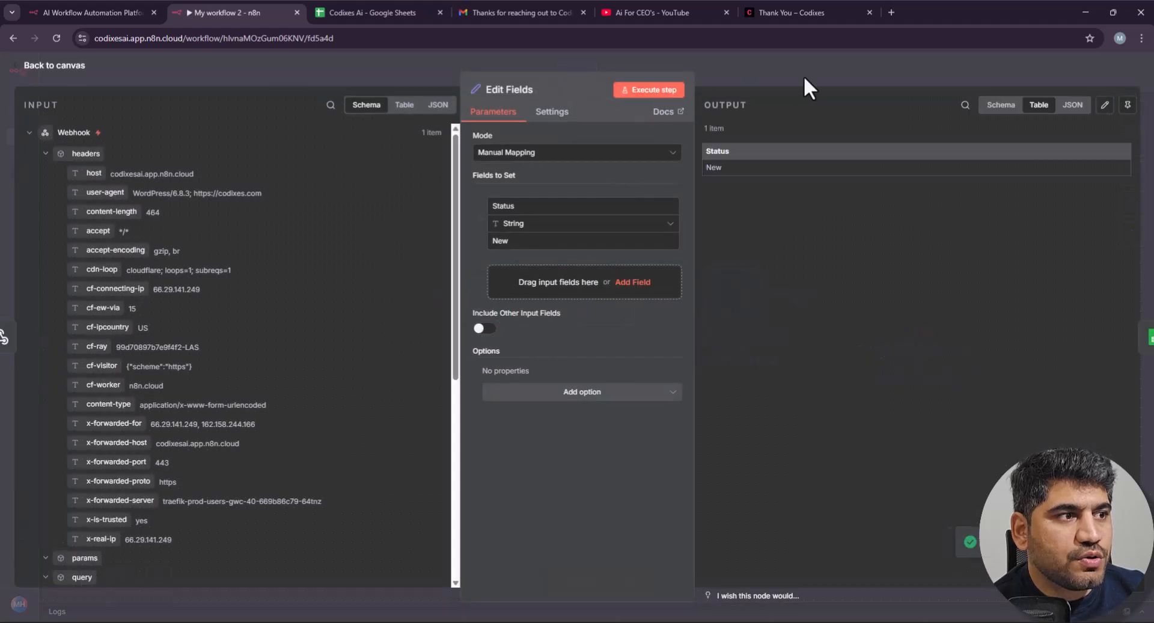
click(815, 74)
Step: Open the Append or update row node and expand the Webhook and Edit Fields input data
double_click(730, 305)
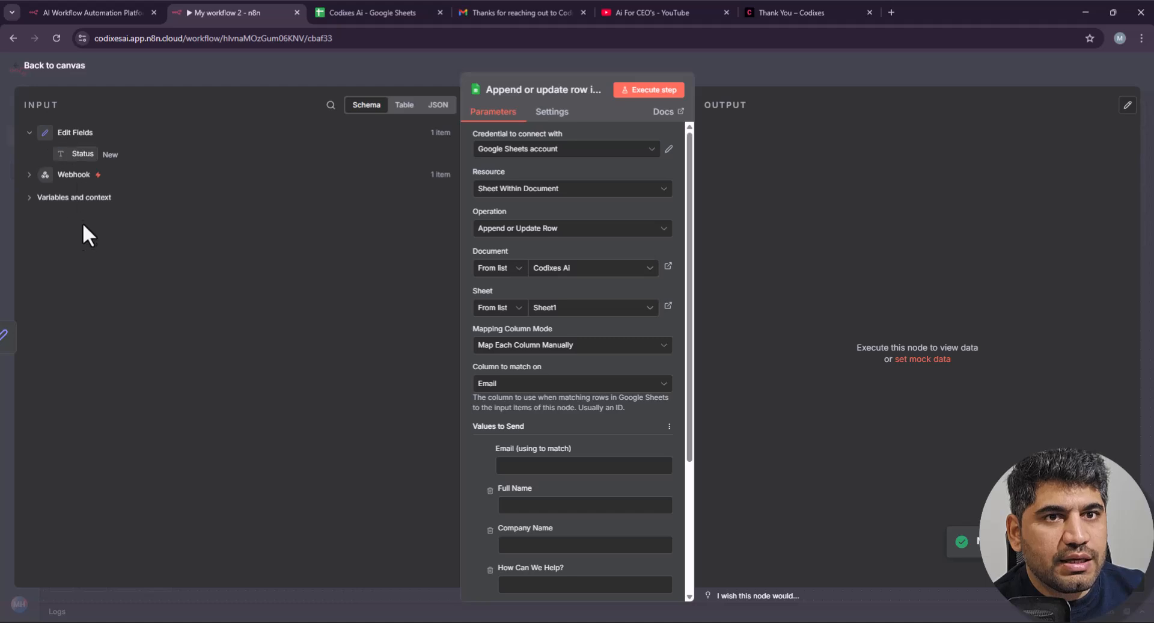
click(53, 197)
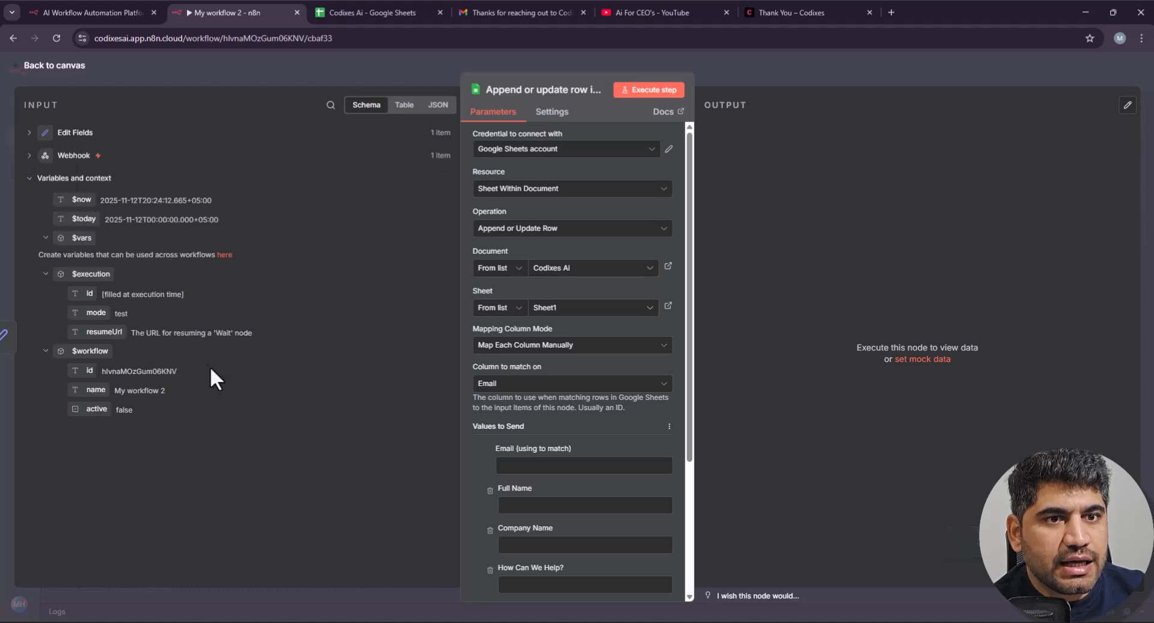
click(68, 155)
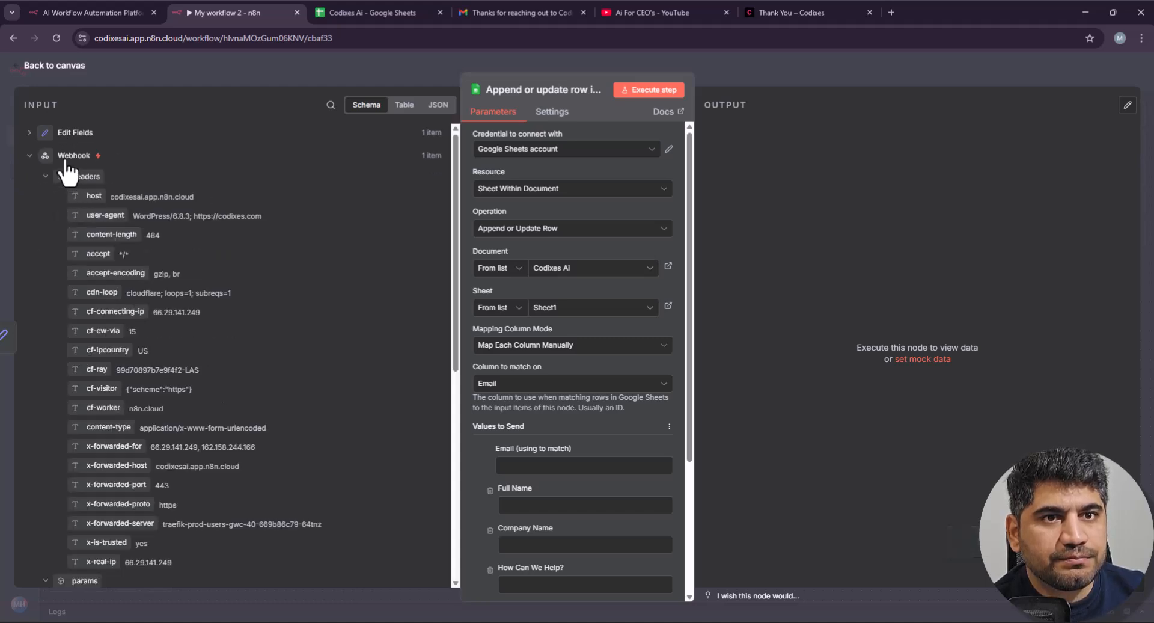
scroll(205, 330, down, 5)
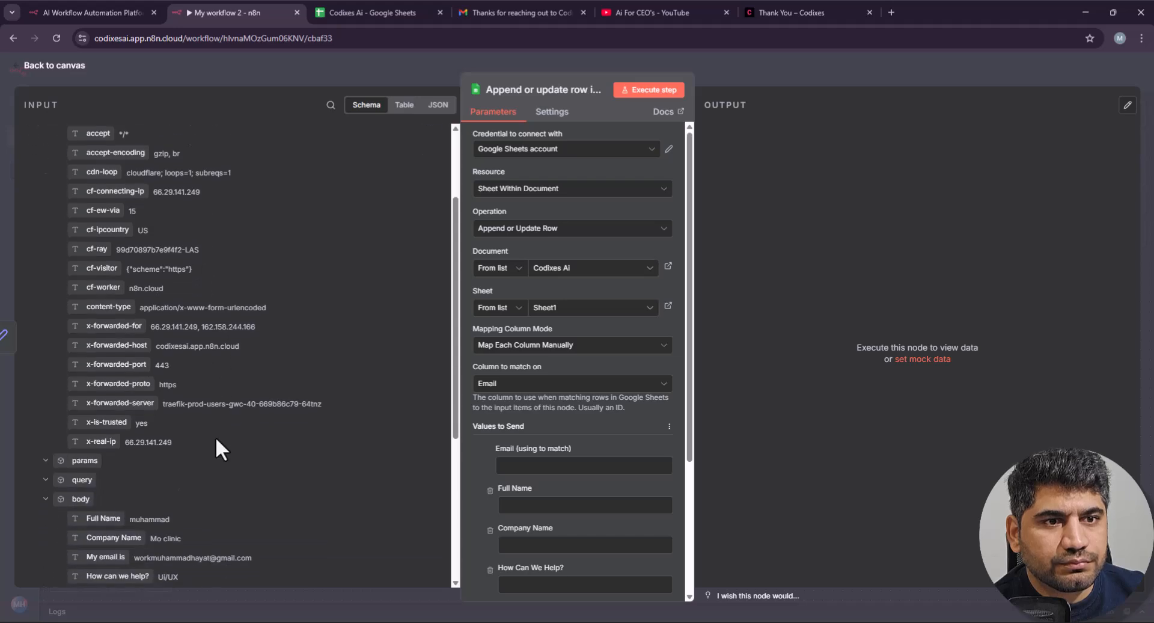
scroll(216, 435, down, 2)
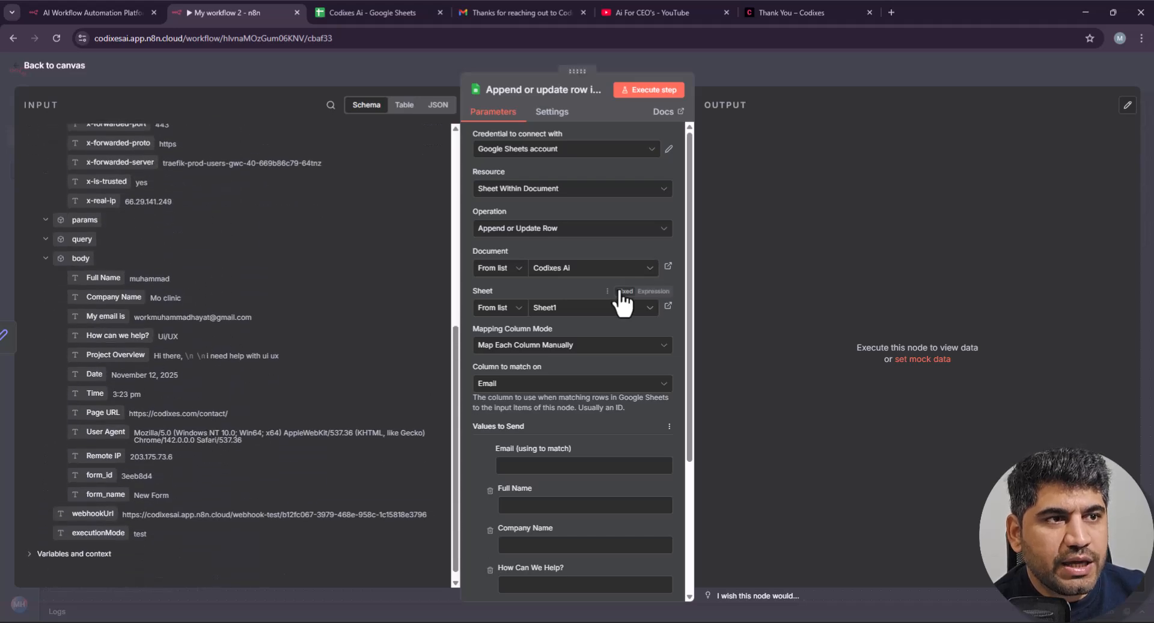
scroll(214, 271, up, 6)
click(63, 133)
scroll(607, 364, down, 2)
scroll(608, 362, down, 2)
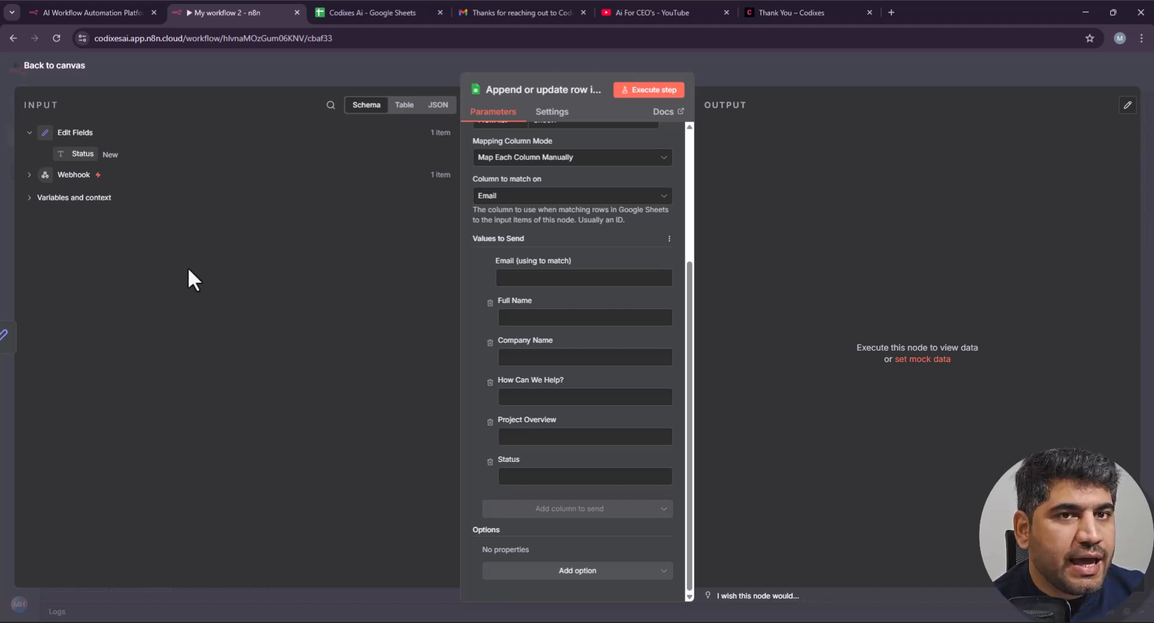
Step: Map Edit Fields' Status into the Status column and expand the webhook's submitted form fields
drag(72, 154, 569, 485)
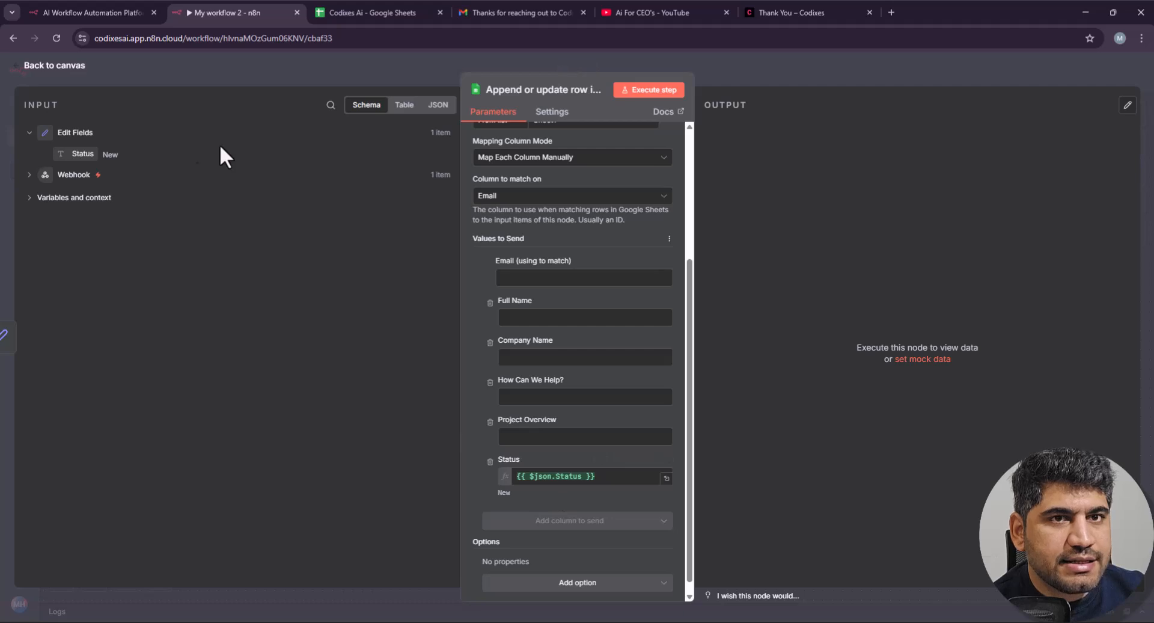
click(36, 176)
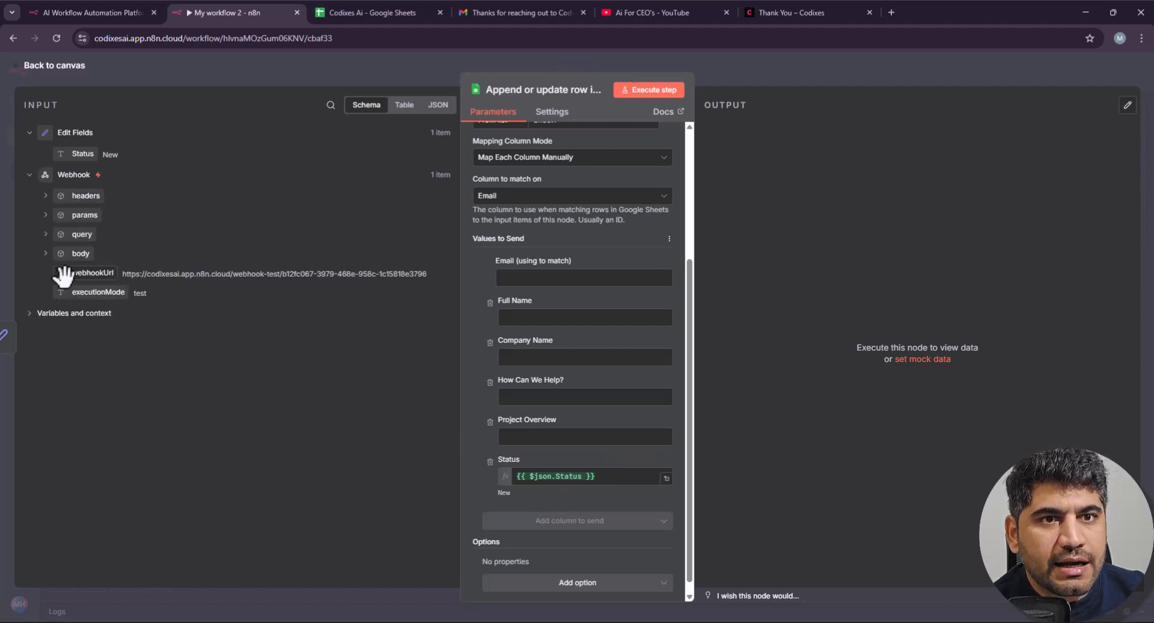
click(38, 315)
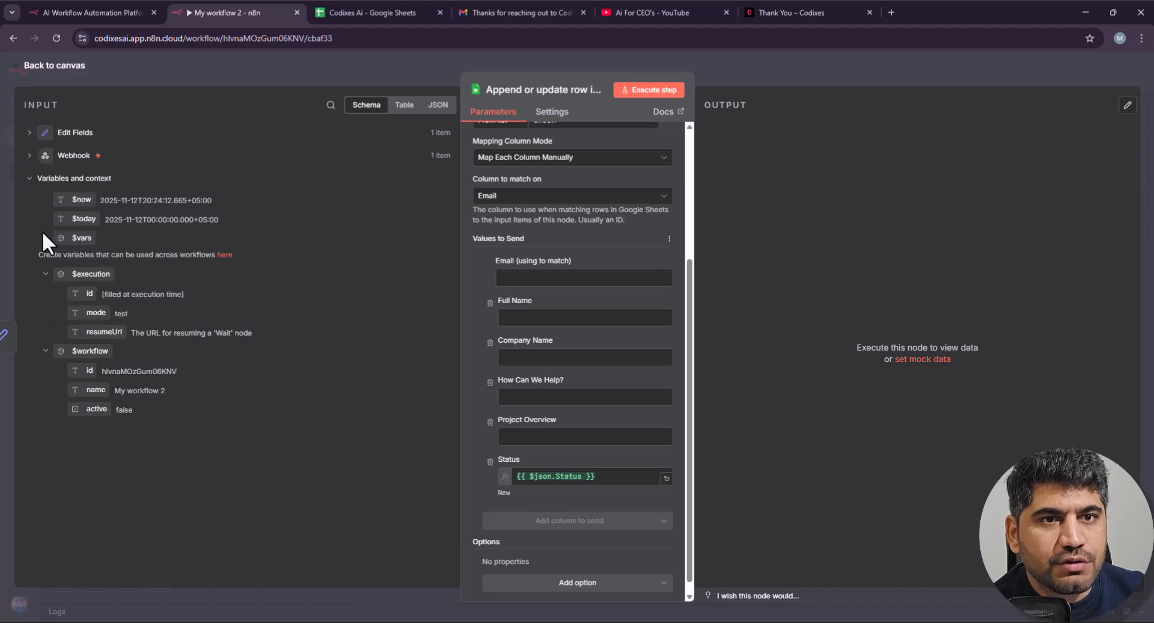
click(29, 156)
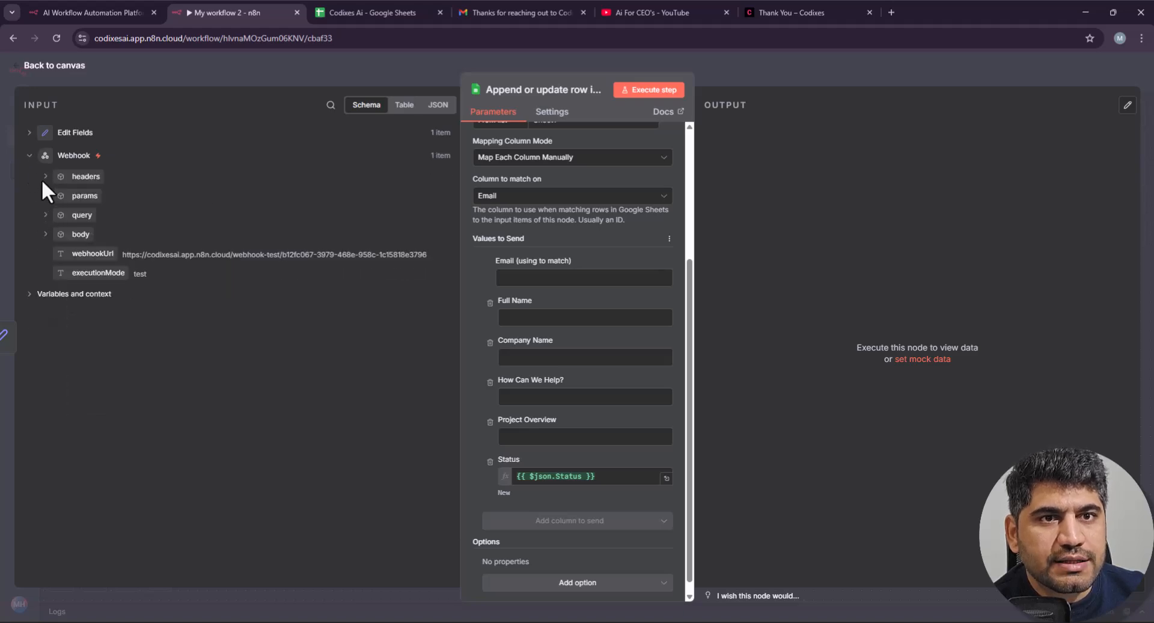
click(45, 177)
scroll(60, 360, down, 4)
scroll(60, 330, up, 4)
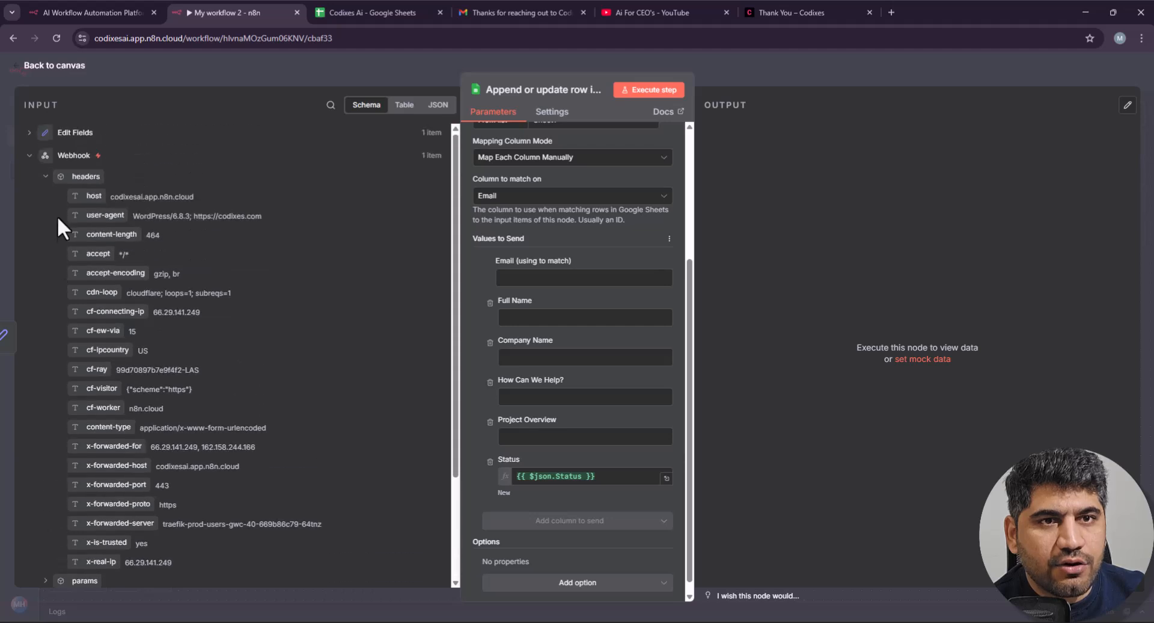
click(46, 177)
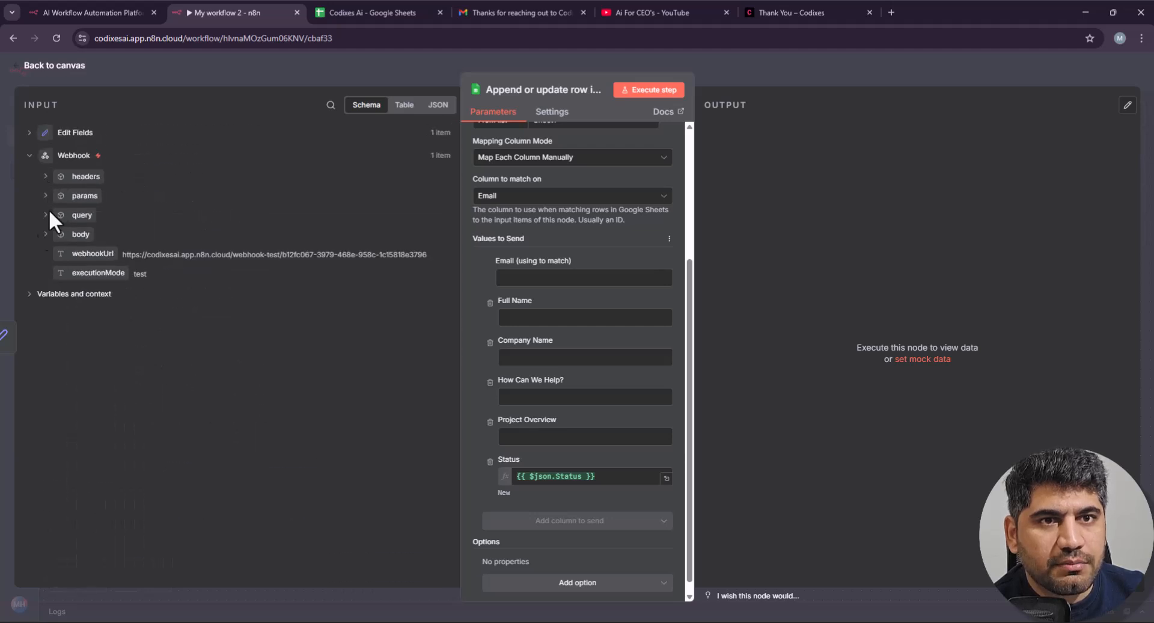
click(45, 234)
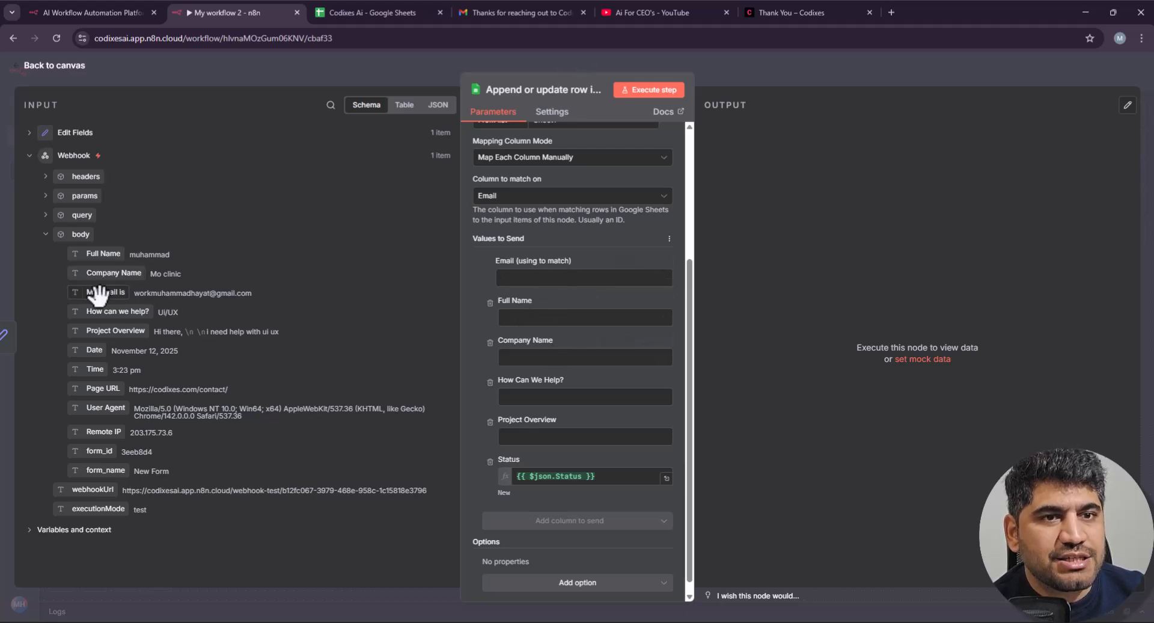
Step: Map Email, Full Name, Company Name, How Can We Help? and Project Overview to their columns
drag(94, 293, 586, 278)
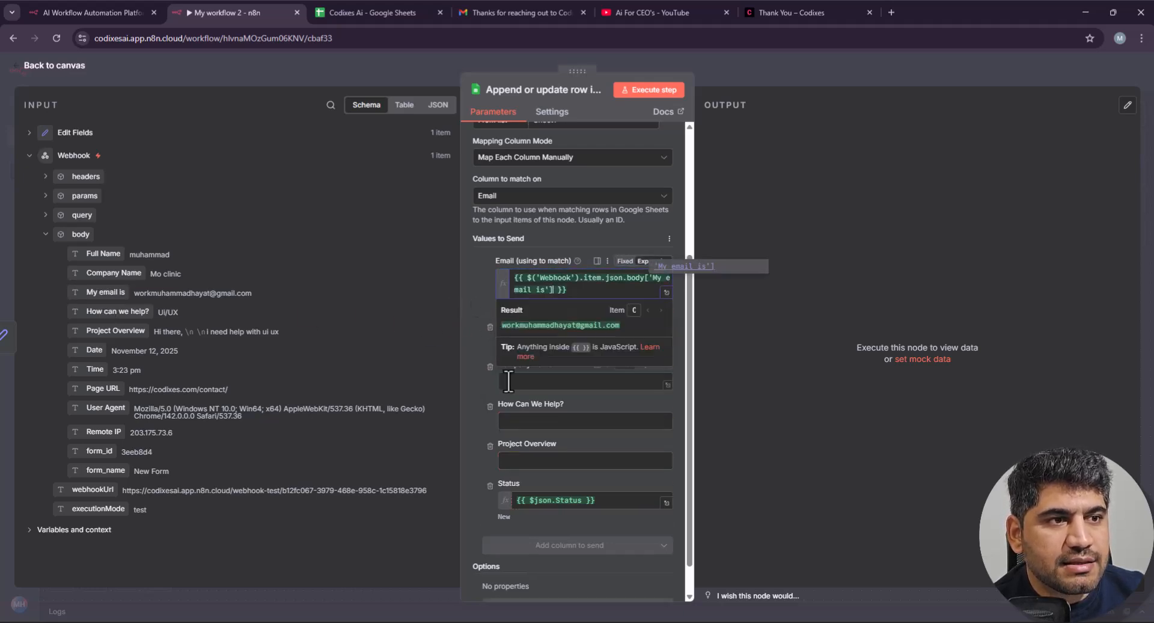
click(479, 357)
drag(103, 253, 543, 349)
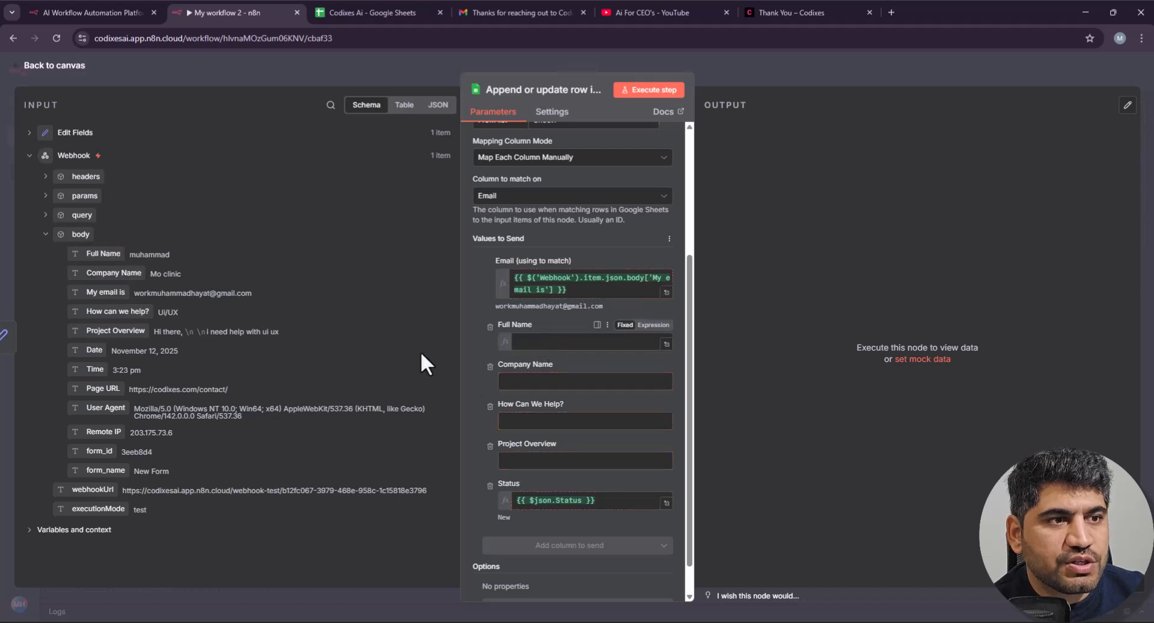
click(462, 409)
drag(99, 272, 561, 411)
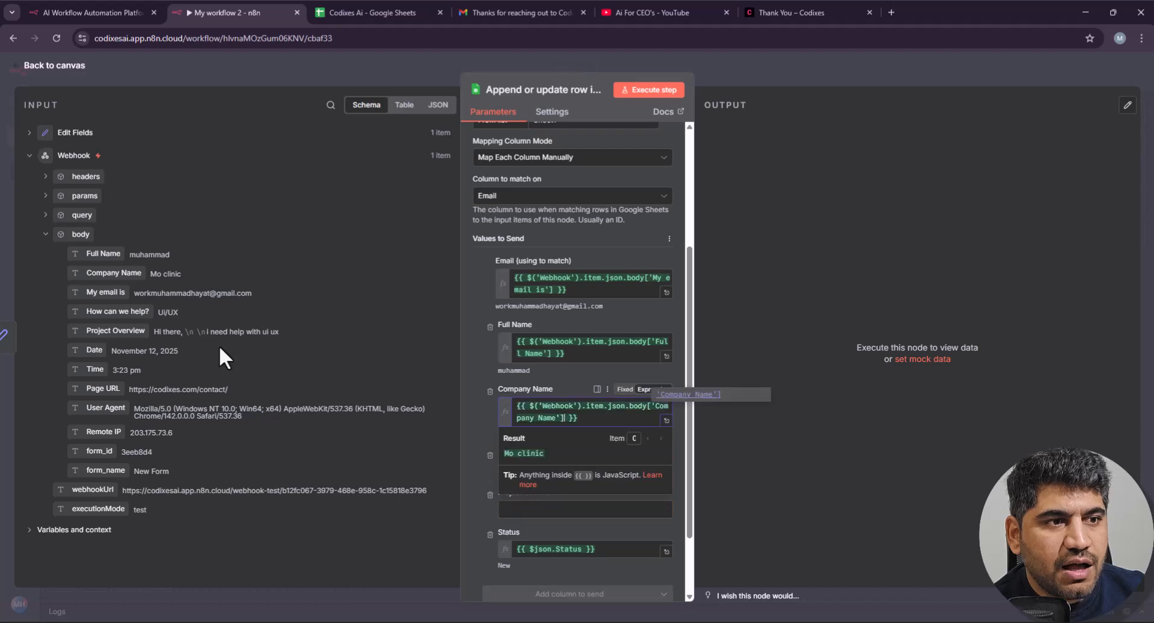
click(459, 391)
drag(129, 315, 589, 471)
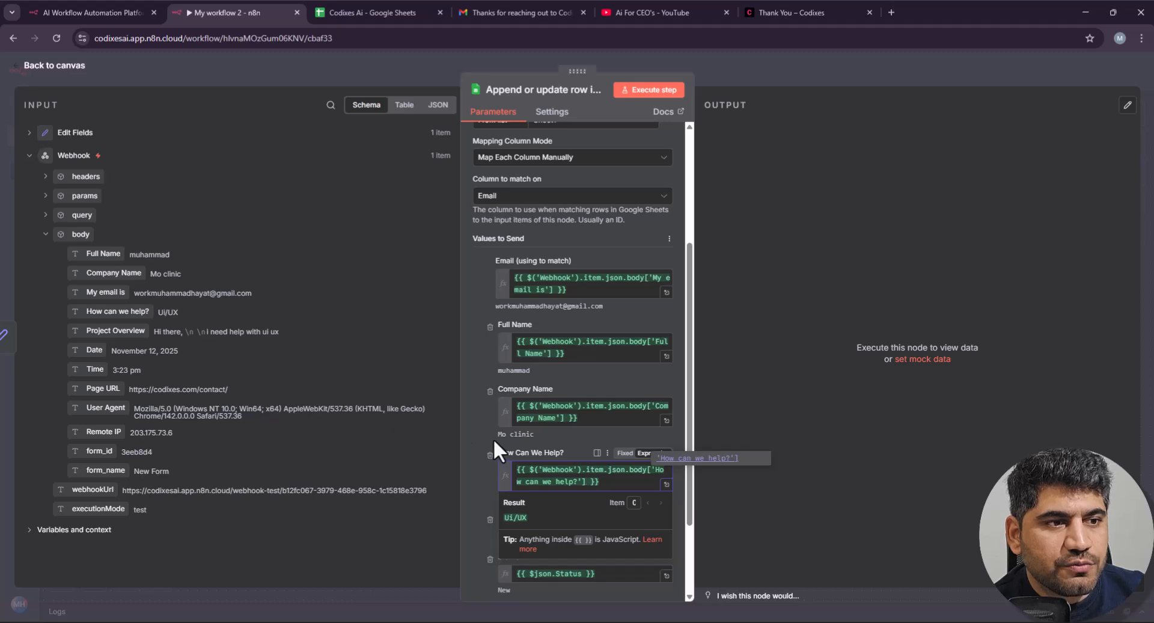
click(295, 364)
drag(124, 331, 592, 533)
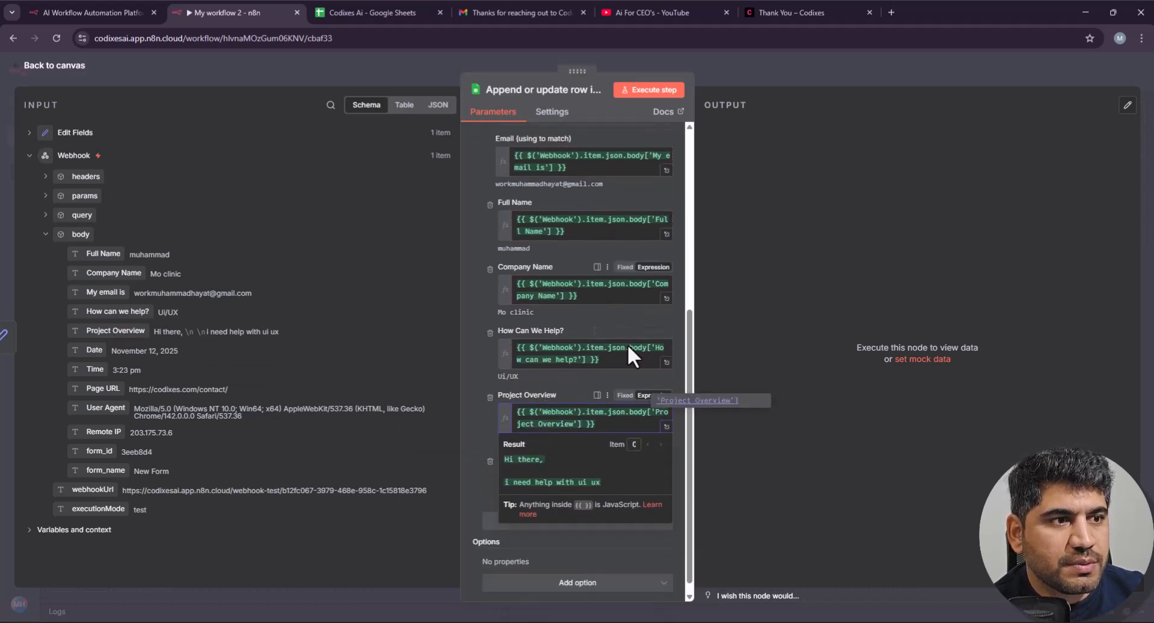
click(477, 373)
Step: Reopen the Google Sheets node and execute the append-or-update step
click(841, 85)
double_click(732, 326)
scroll(611, 396, down, 10)
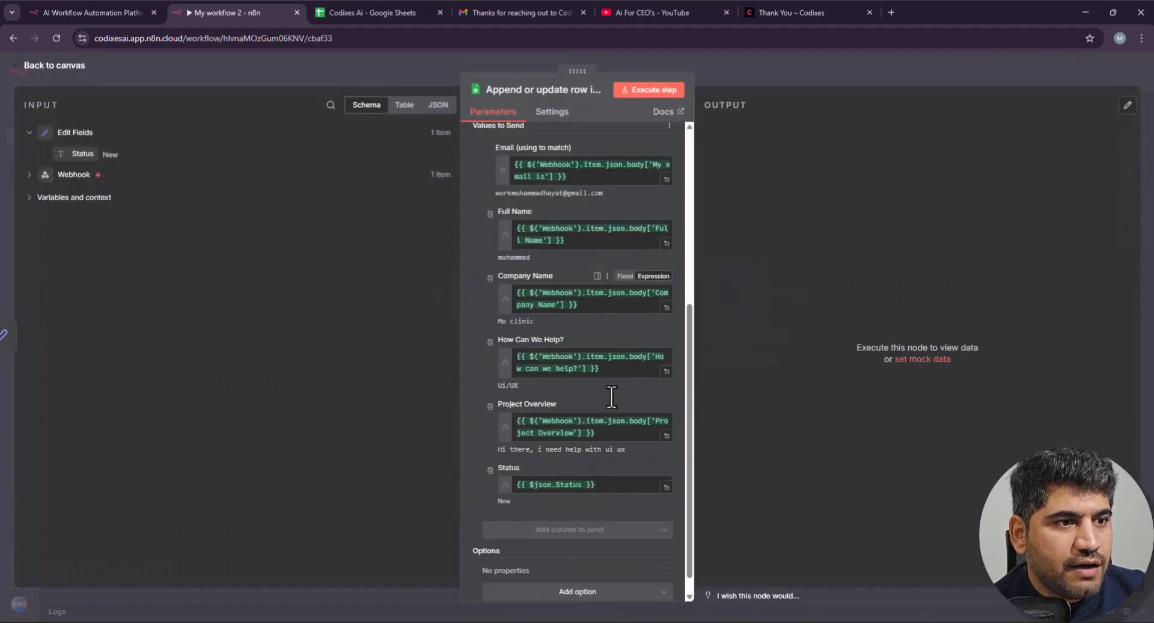
scroll(573, 498, down, 1)
scroll(513, 536, up, 3)
scroll(558, 506, down, 3)
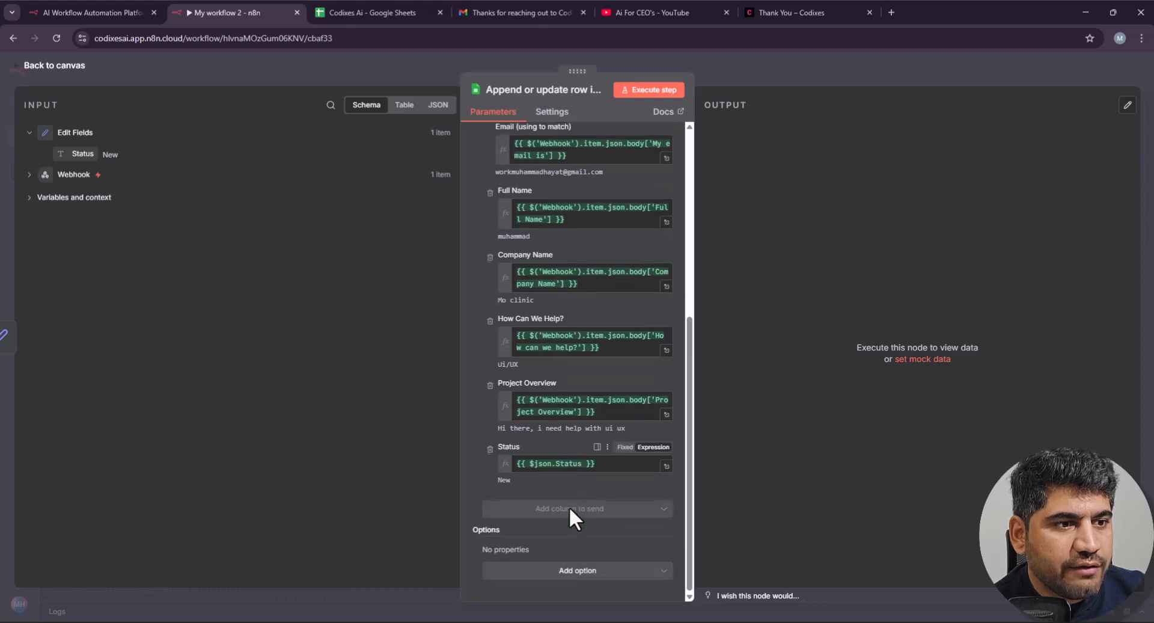
scroll(601, 408, up, 10)
click(649, 89)
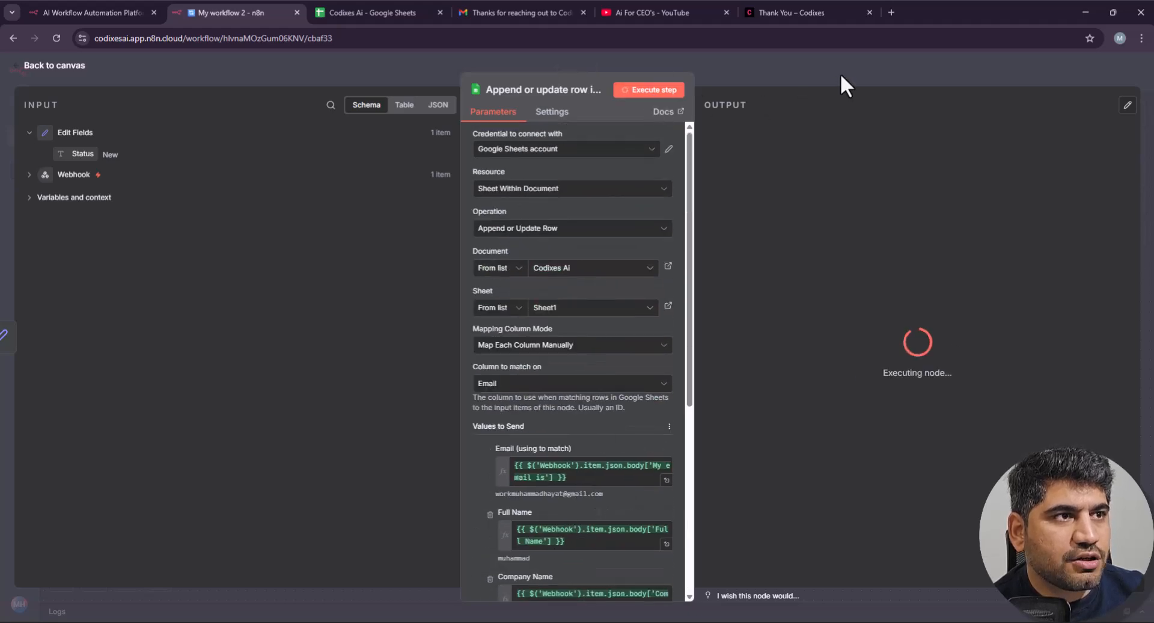
Step: Add an AI Agent after the Google Sheets node, with Source for Prompt set to Define below
click(885, 66)
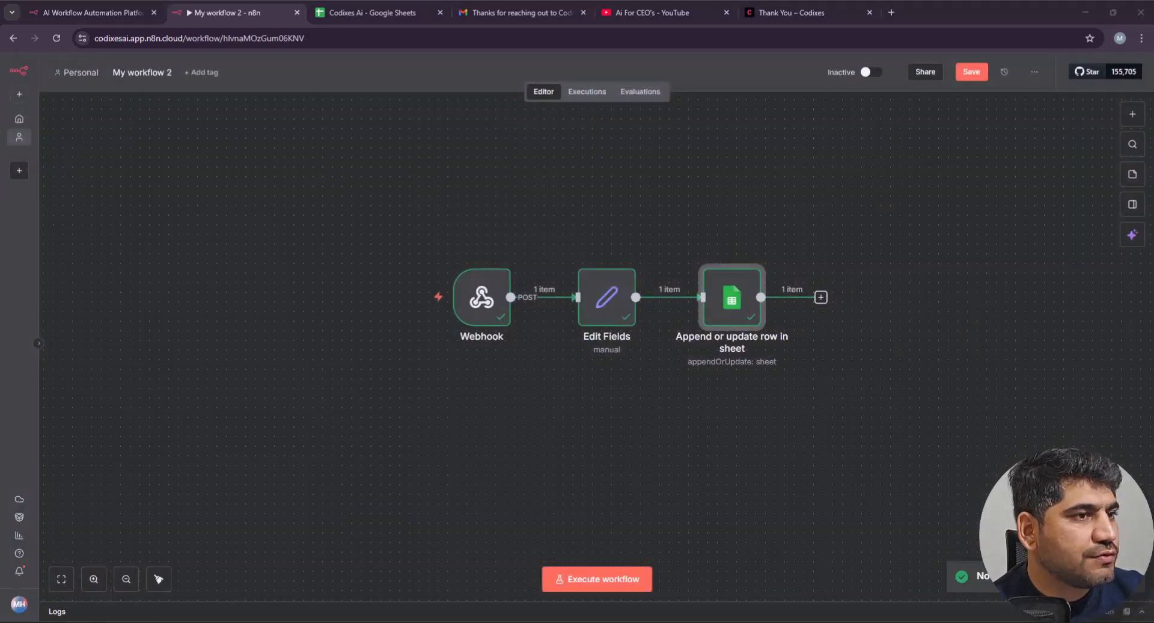
click(820, 297)
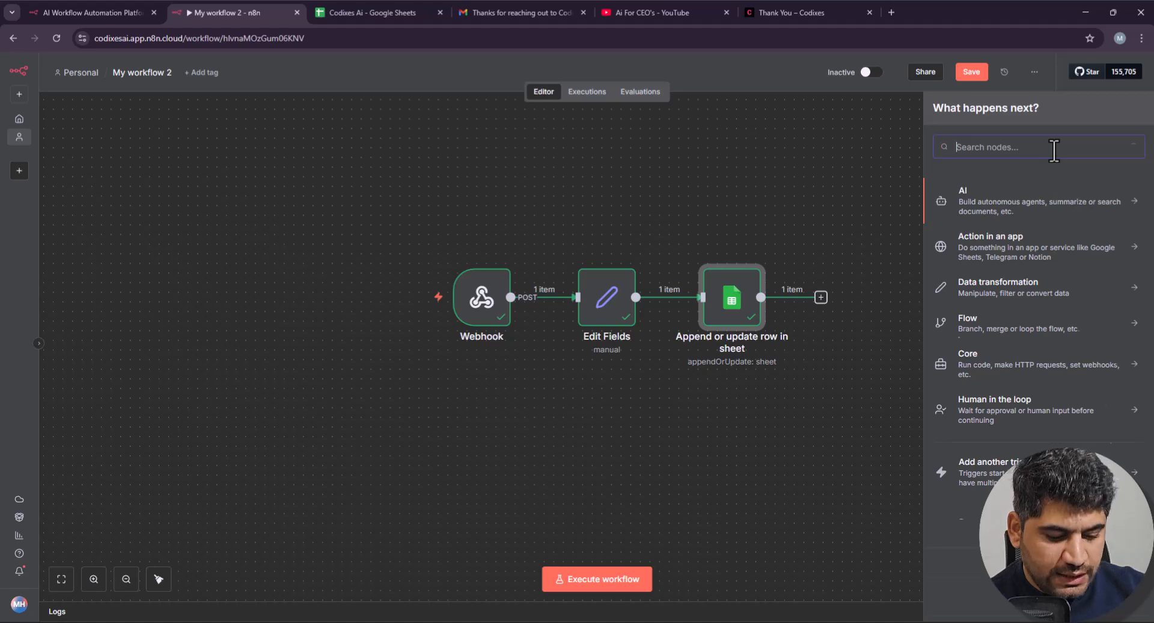
text(ai)
click(991, 192)
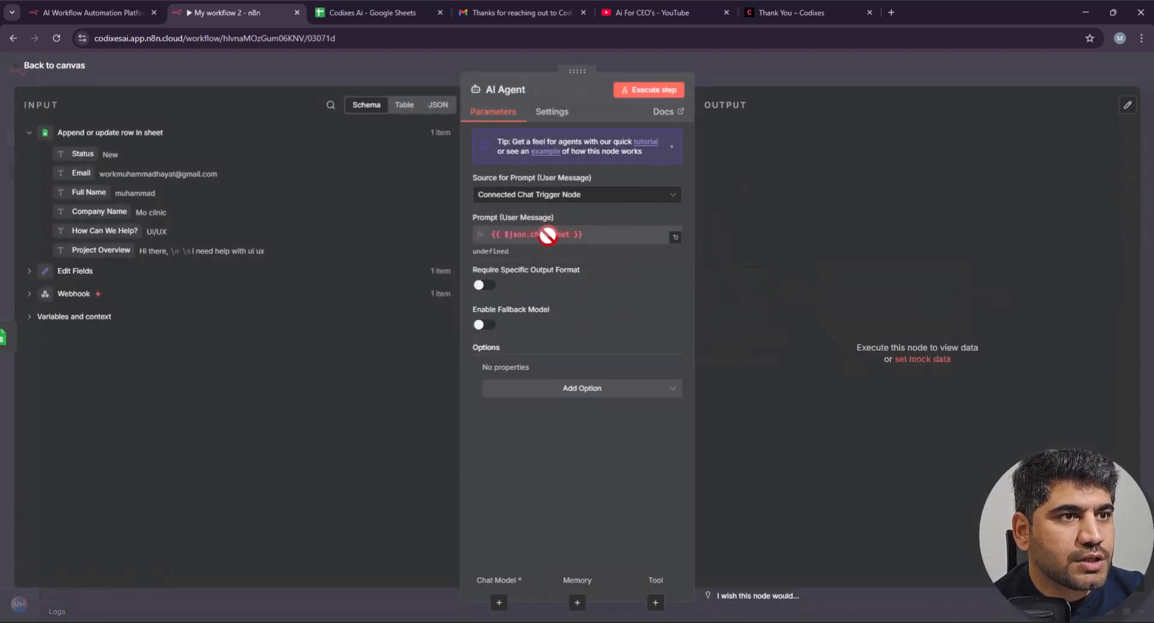
click(584, 203)
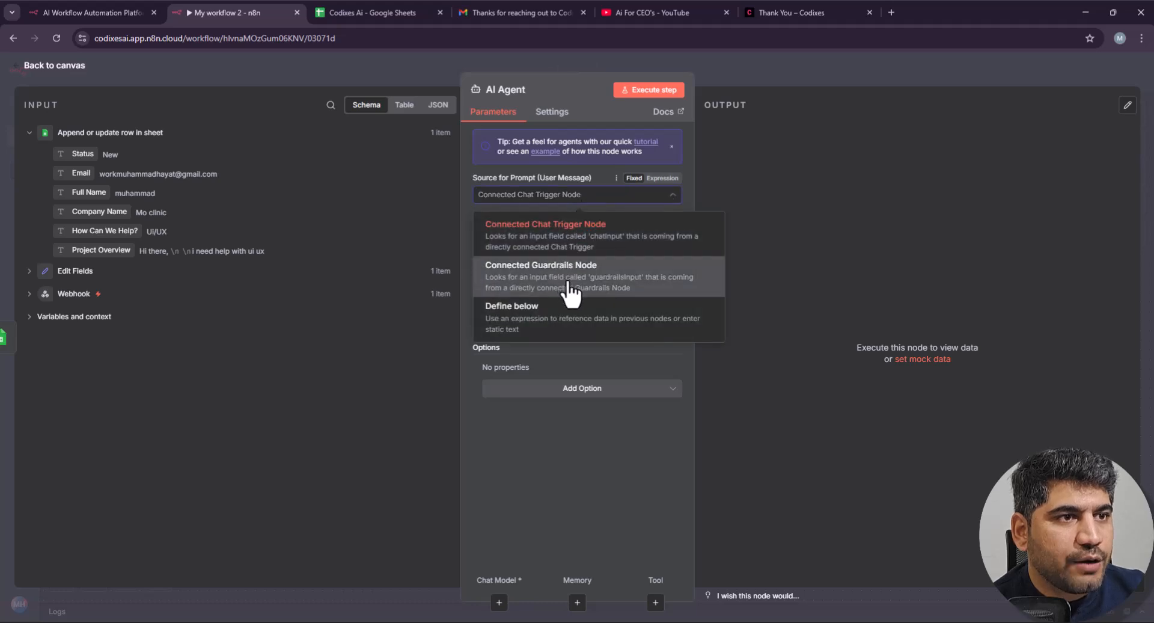
click(562, 326)
click(571, 250)
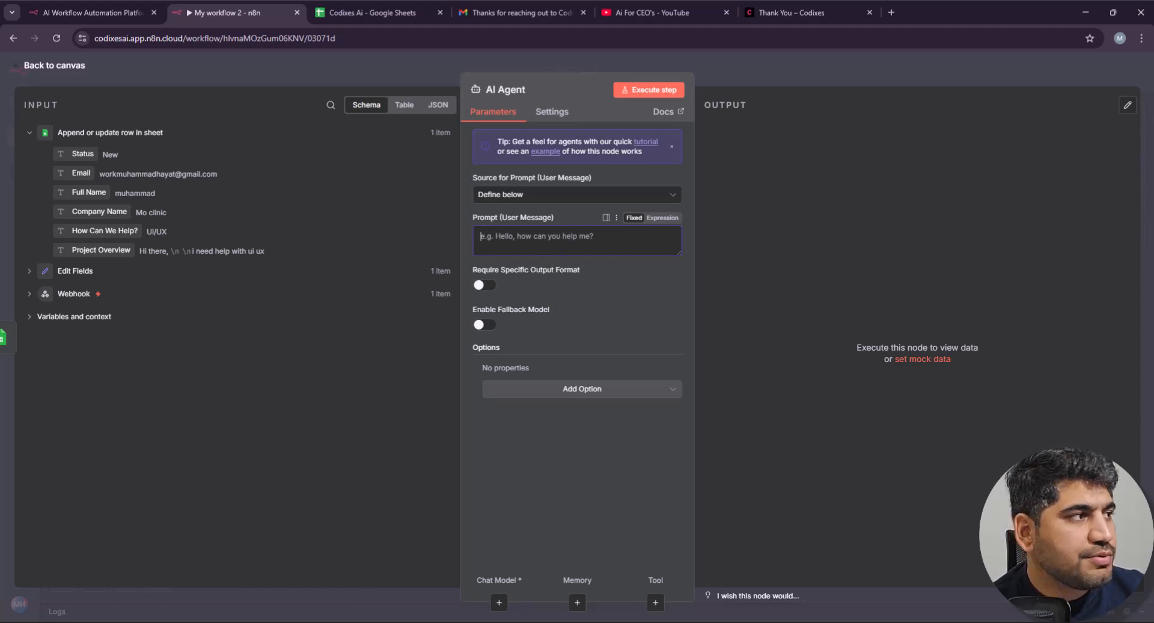
Step: Paste the Codixes sales-assistant prompt into the AI Agent's User Message field and review it
click(572, 246)
key(ctrl+v)
scroll(584, 255, up, 5)
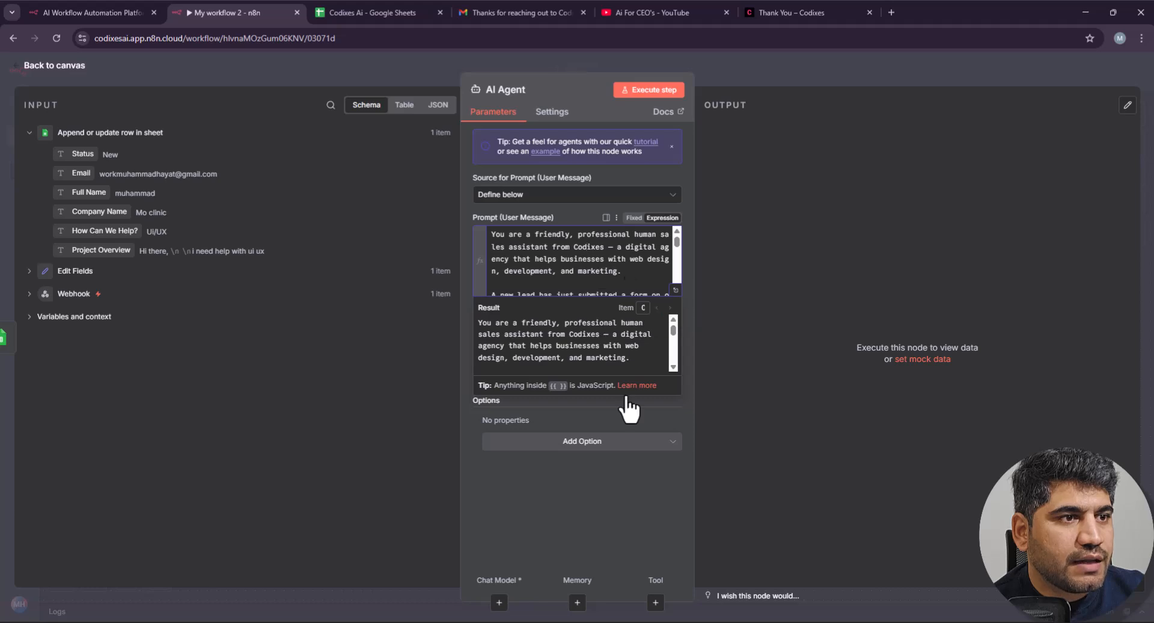
click(619, 503)
scroll(619, 268, down, 10)
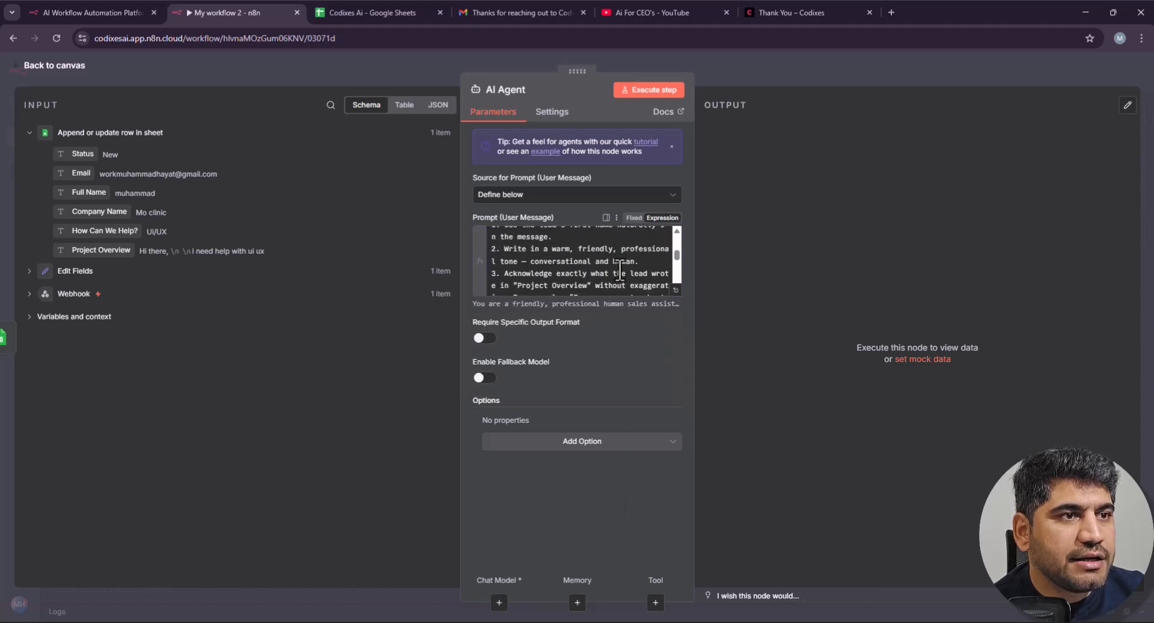
scroll(619, 269, down, 10)
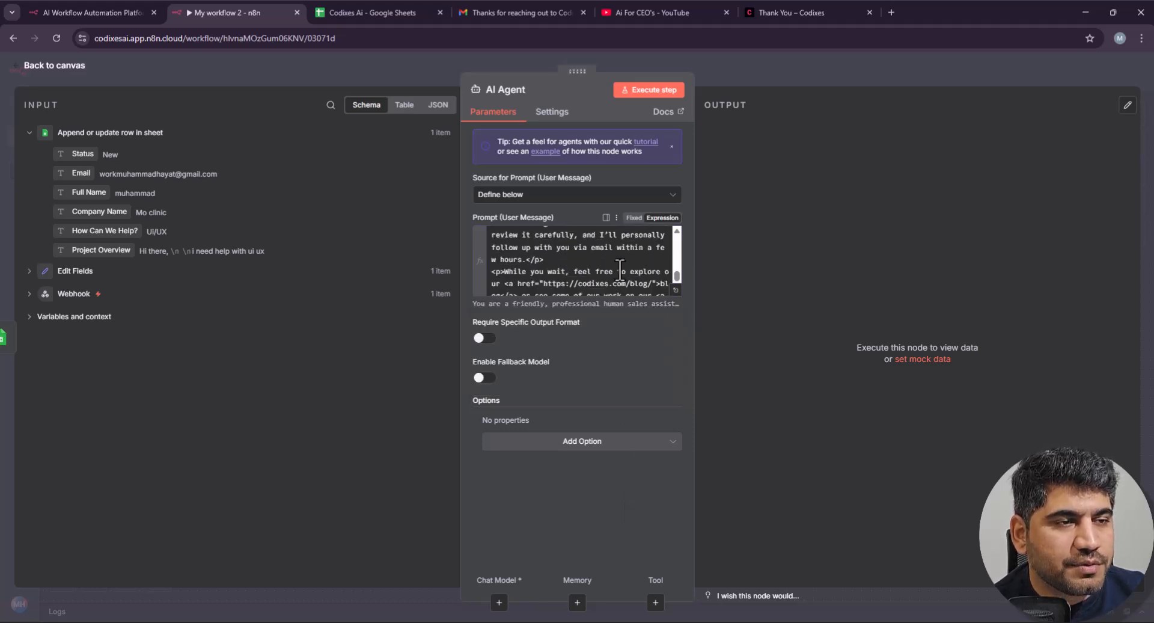
scroll(620, 269, up, 5)
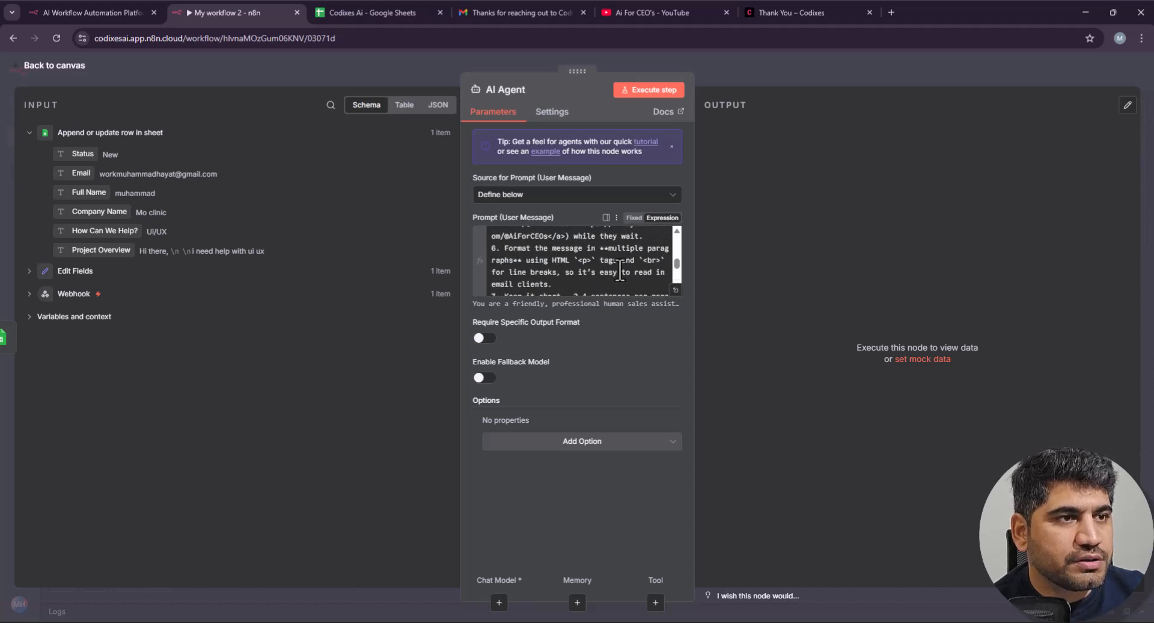
scroll(597, 270, up, 5)
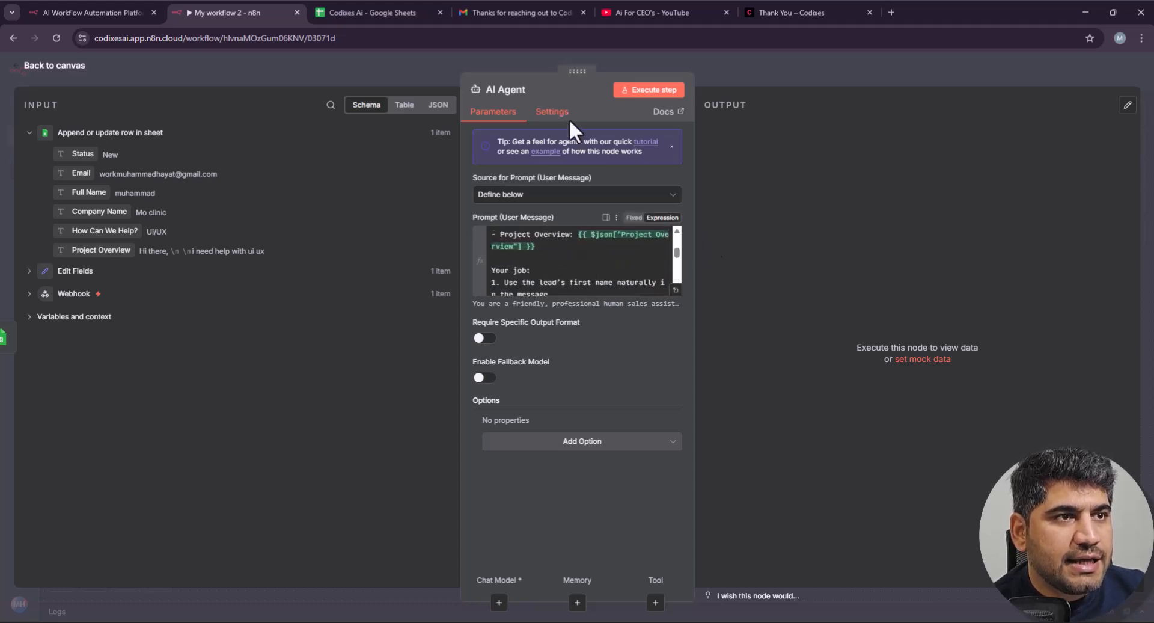
scroll(572, 257, up, 6)
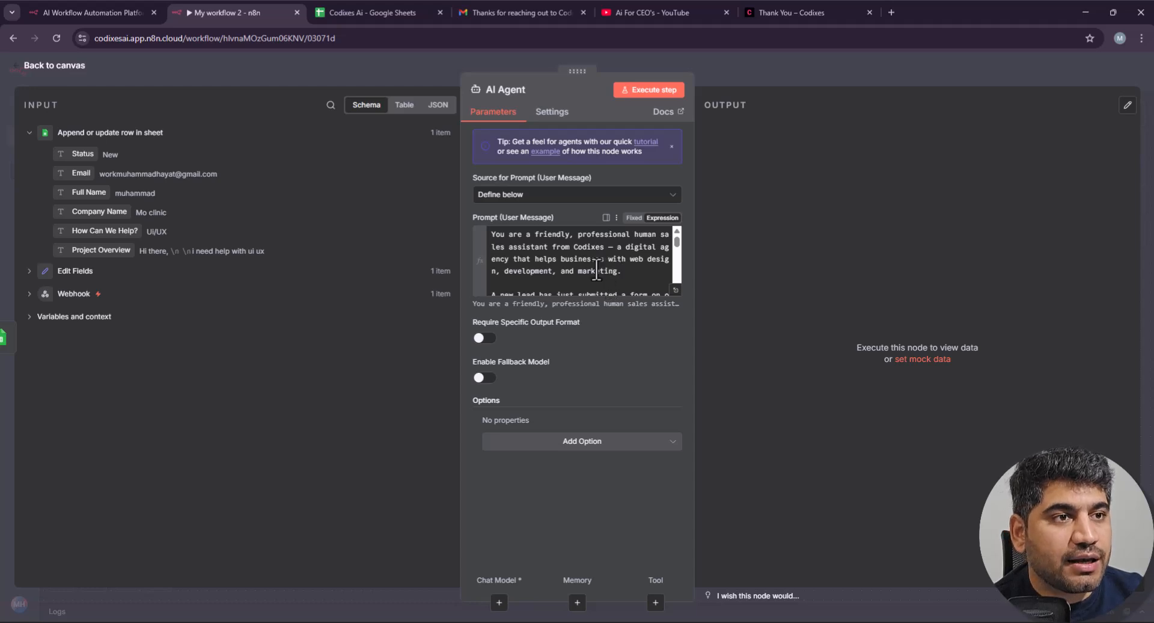
scroll(597, 269, down, 5)
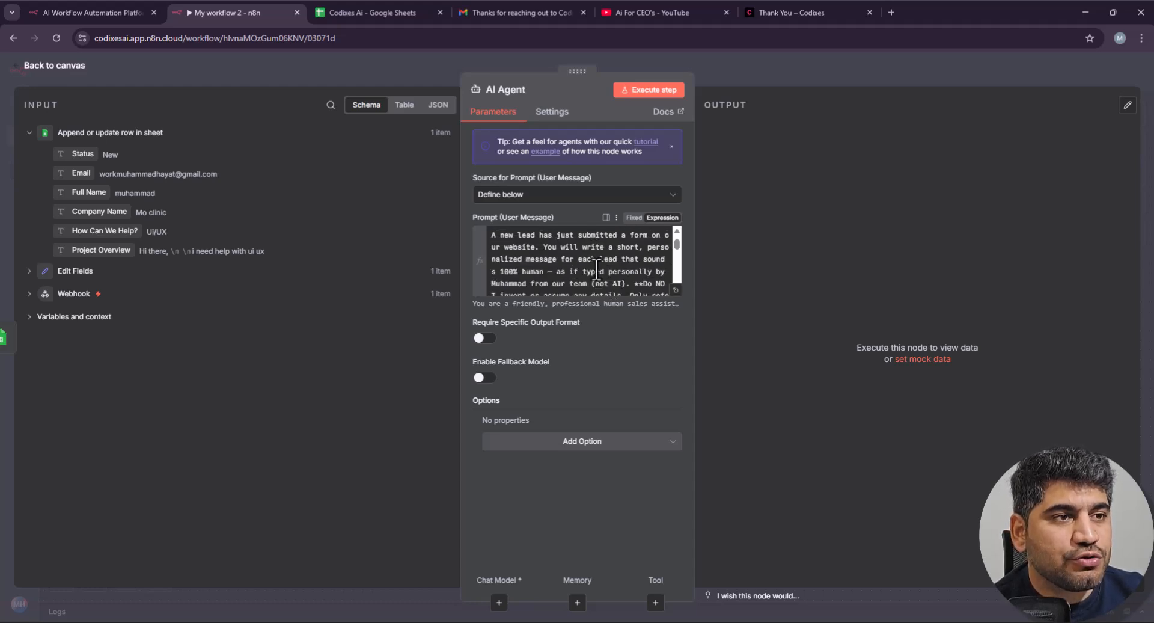
scroll(597, 268, down, 2)
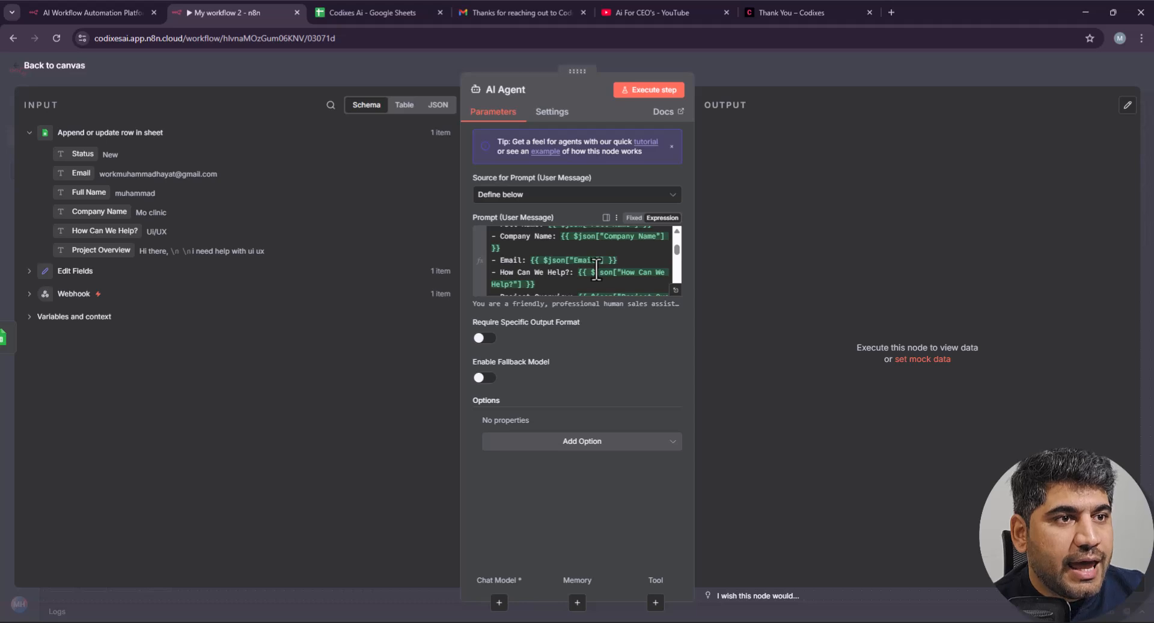
scroll(597, 269, up, 2)
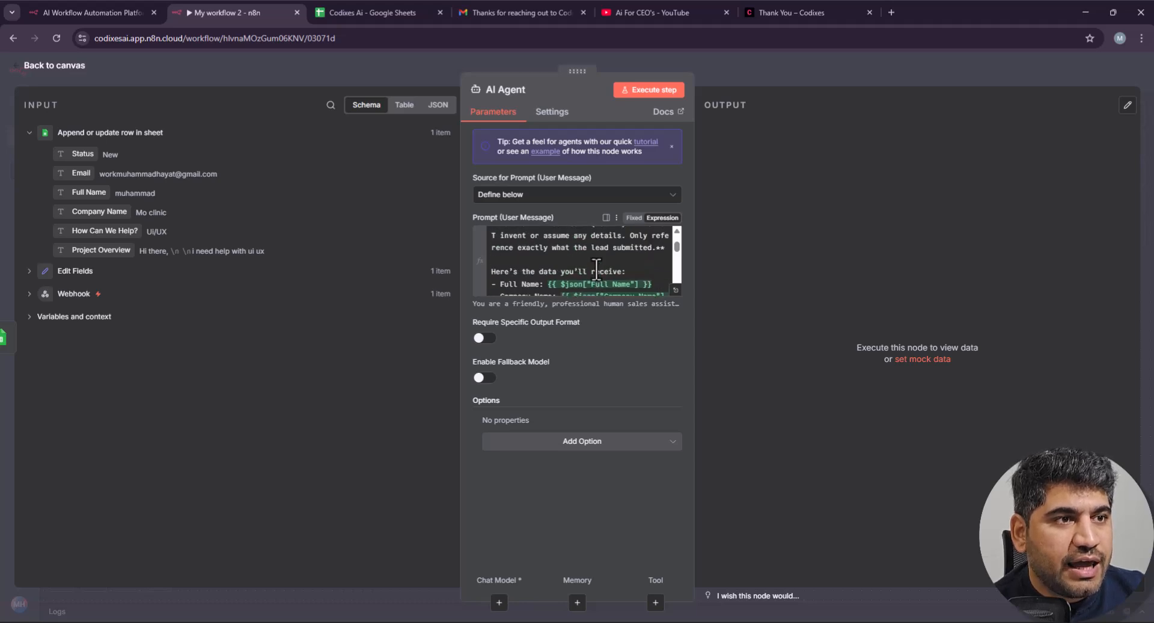
scroll(596, 267, down, 2)
scroll(597, 266, up, 2)
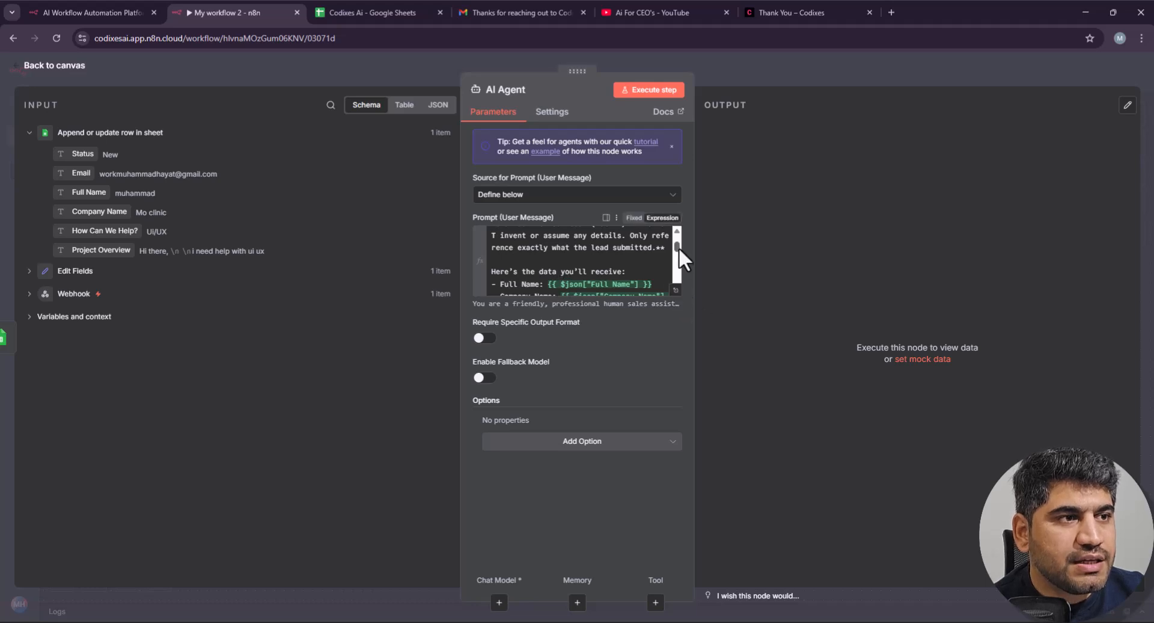
scroll(679, 248, down, 1)
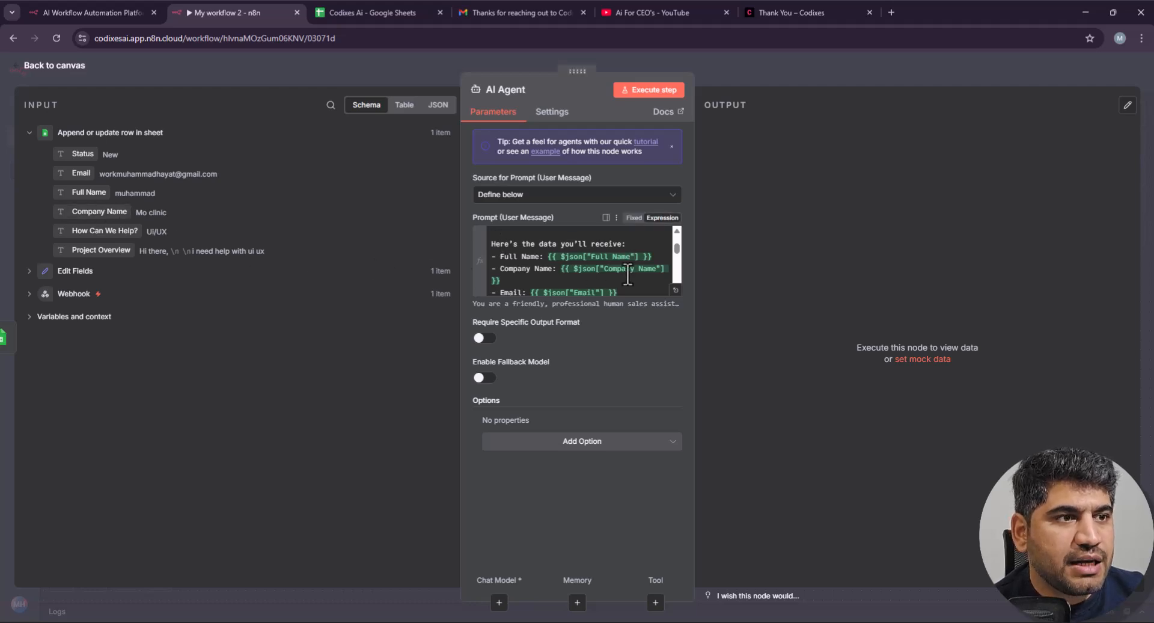
scroll(597, 282, down, 2)
scroll(586, 273, up, 2)
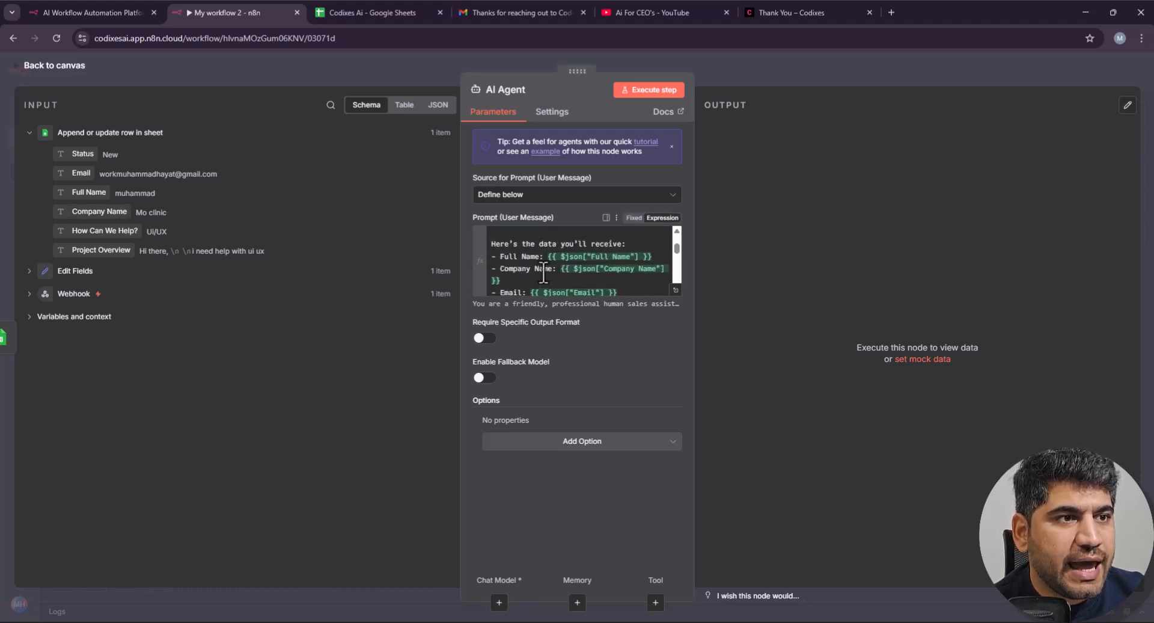
scroll(549, 279, down, 2)
scroll(546, 268, up, 2)
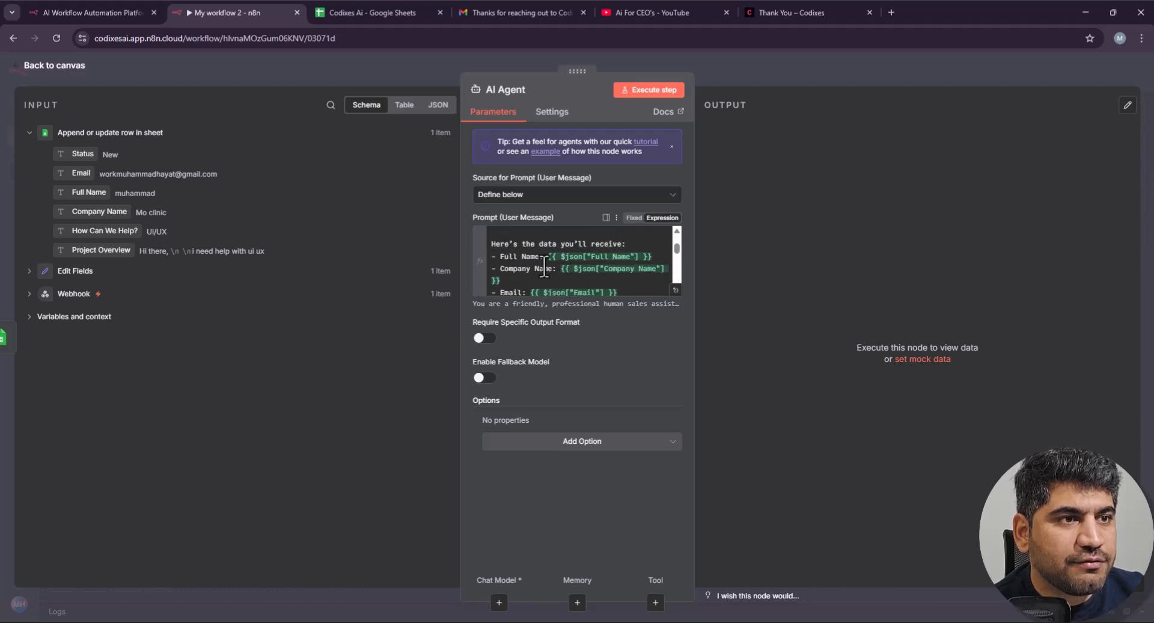
Step: Check the prompt's lead-data expressions, including Project Overview, in the full-size expression editor
drag(492, 243, 614, 242)
click(629, 243)
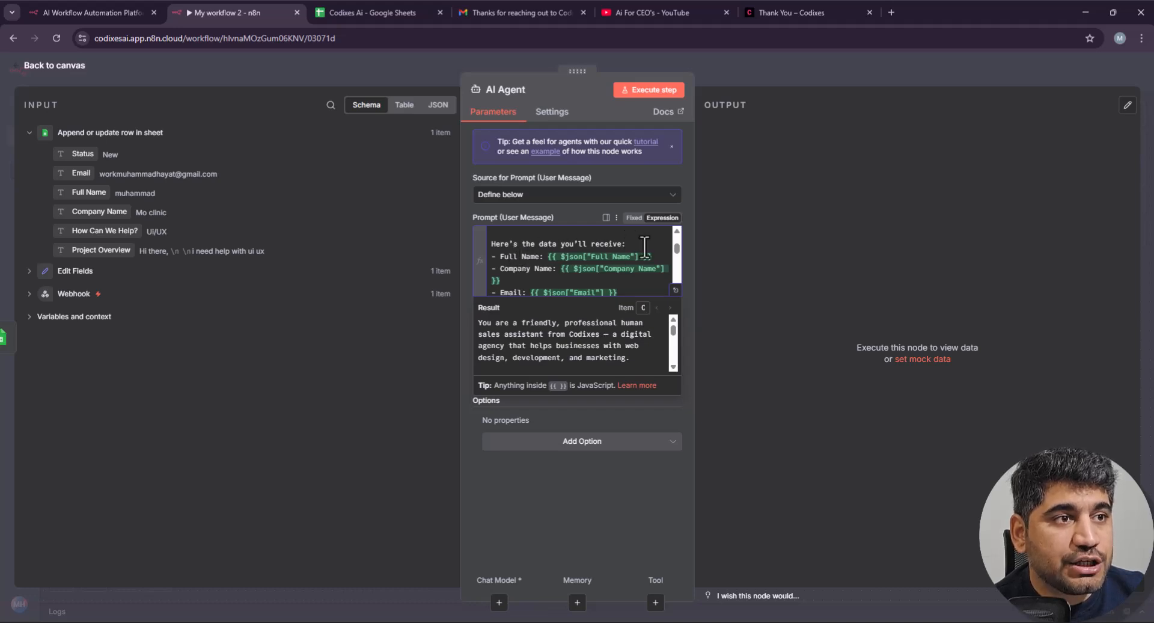
scroll(601, 261, down, 2)
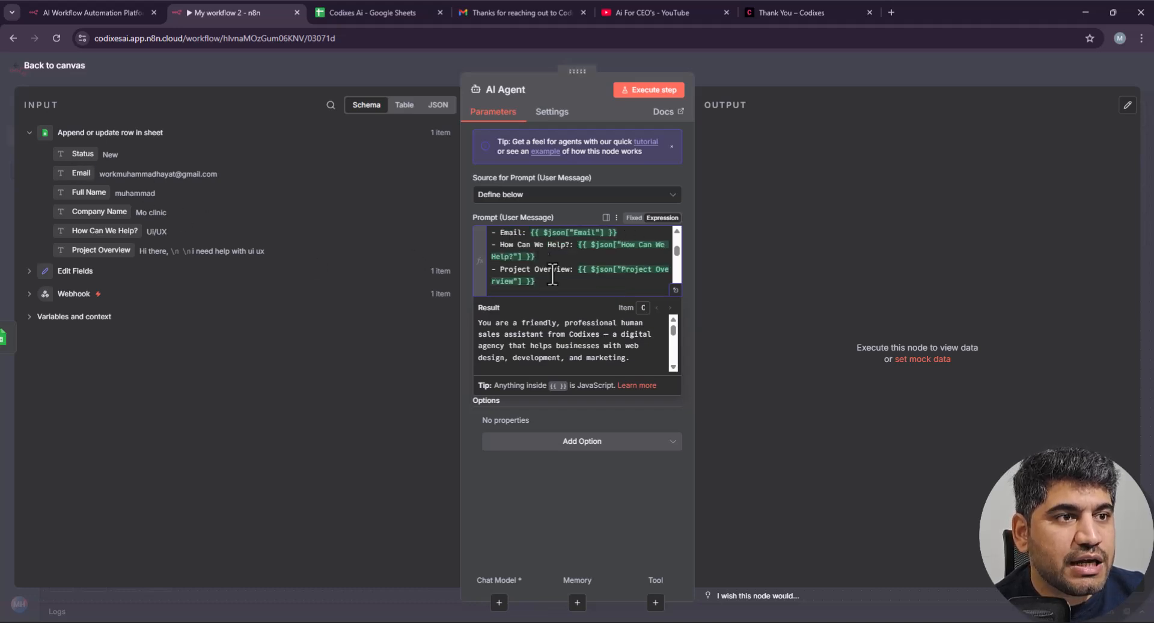
scroll(574, 271, down, 1)
scroll(589, 258, up, 1)
click(578, 284)
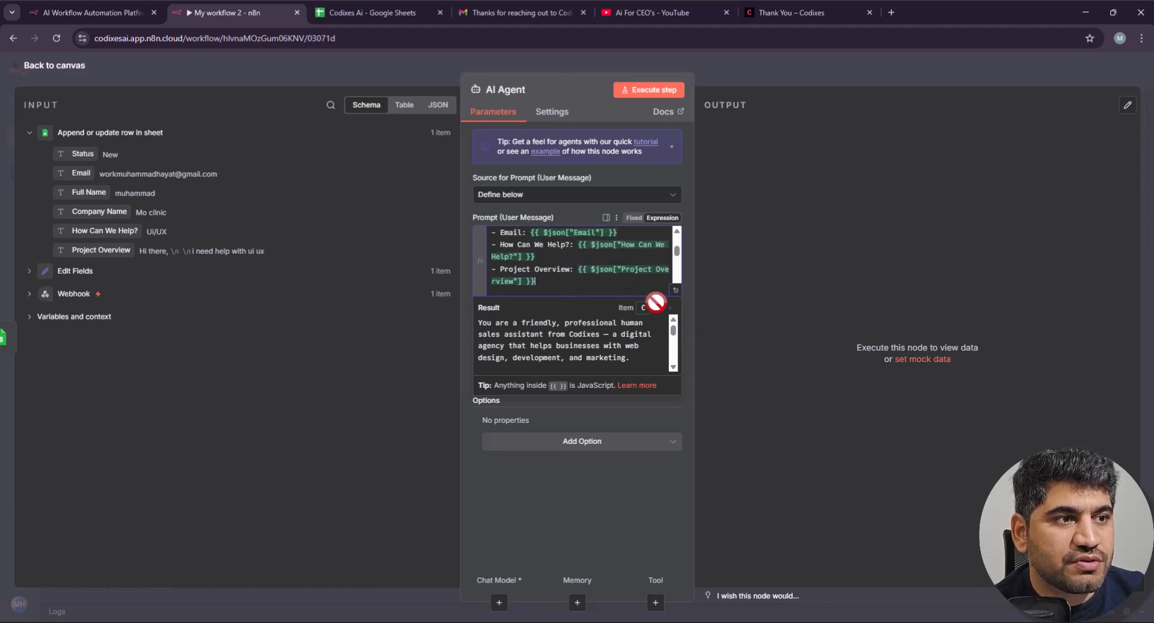
click(631, 499)
scroll(584, 279, down, 3)
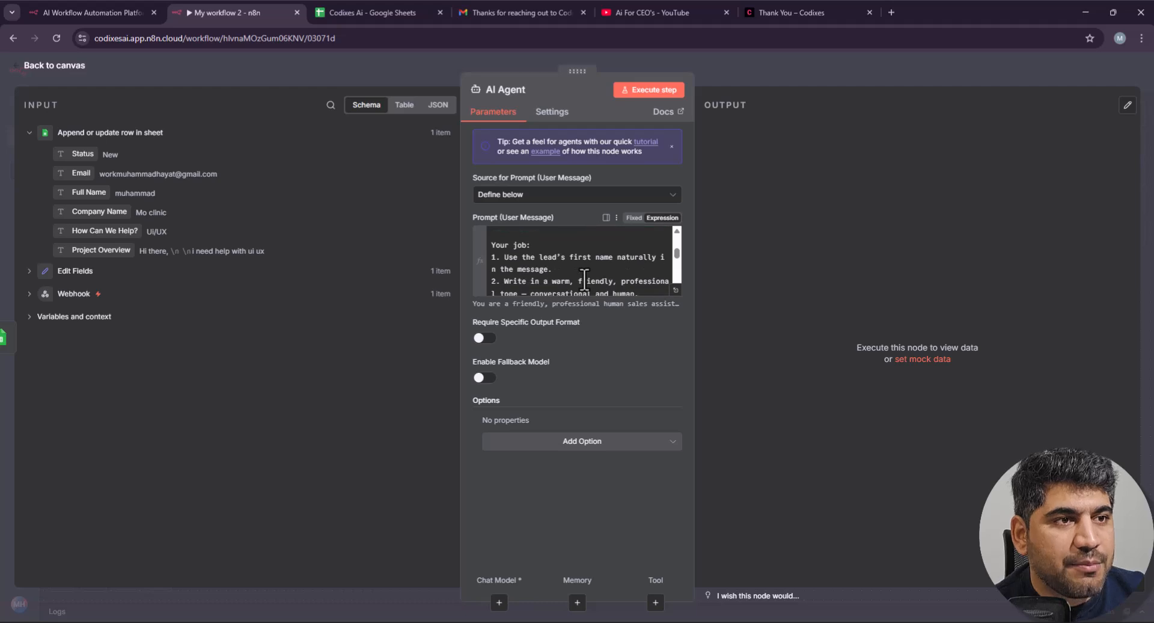
scroll(584, 278, up, 3)
scroll(583, 280, down, 4)
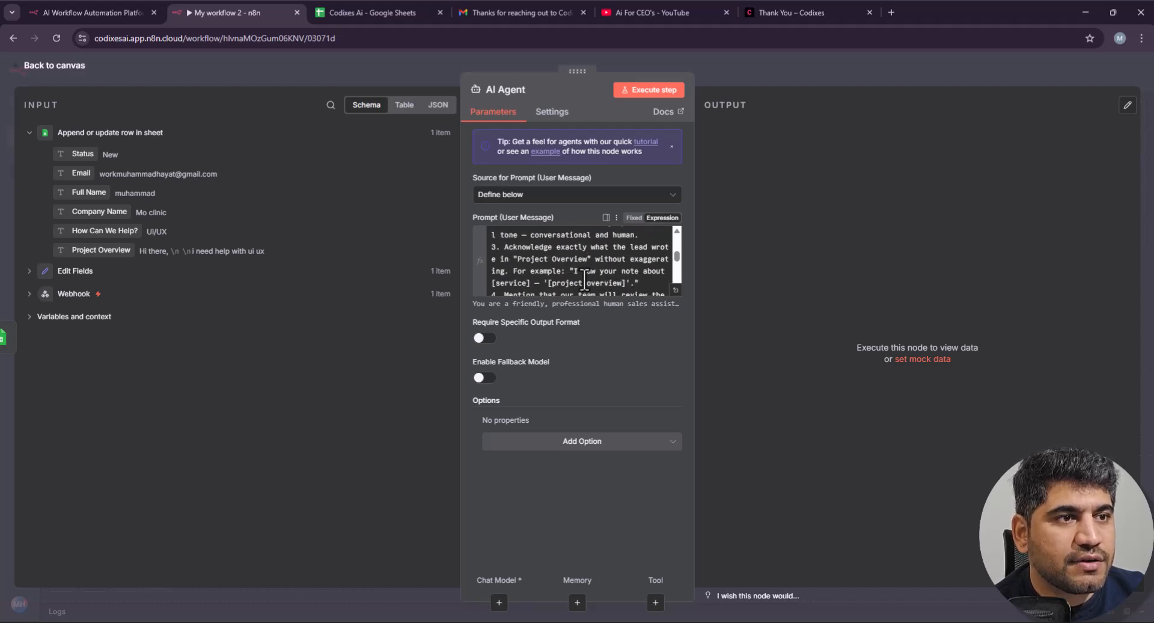
scroll(588, 267, down, 2)
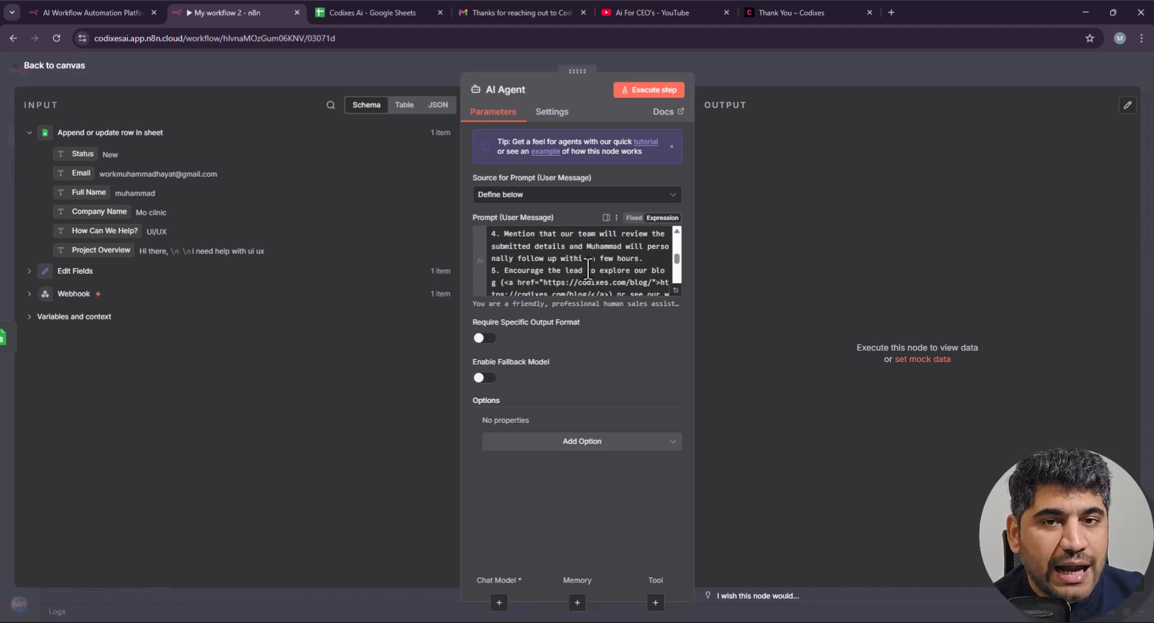
scroll(596, 241, down, 3)
scroll(600, 260, down, 5)
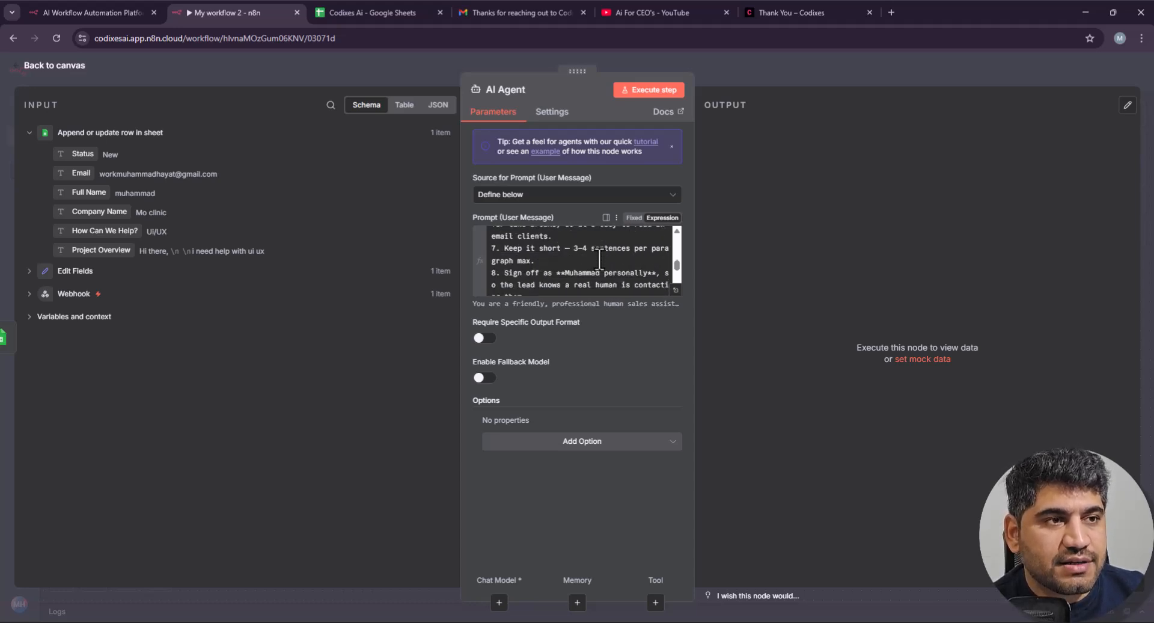
scroll(599, 259, up, 15)
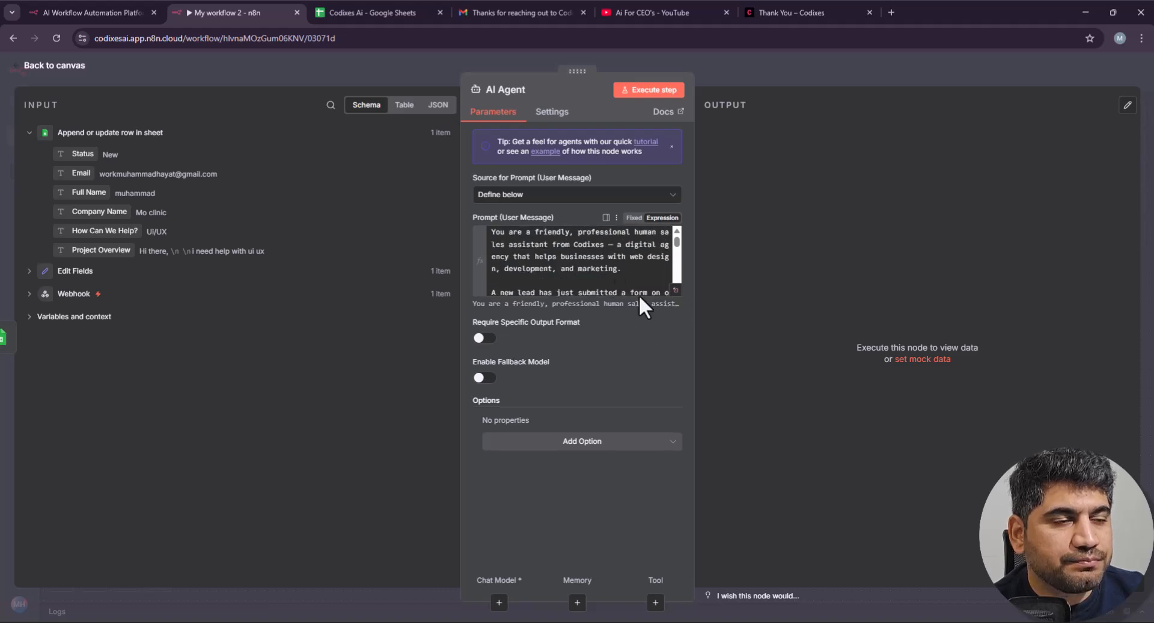
click(677, 290)
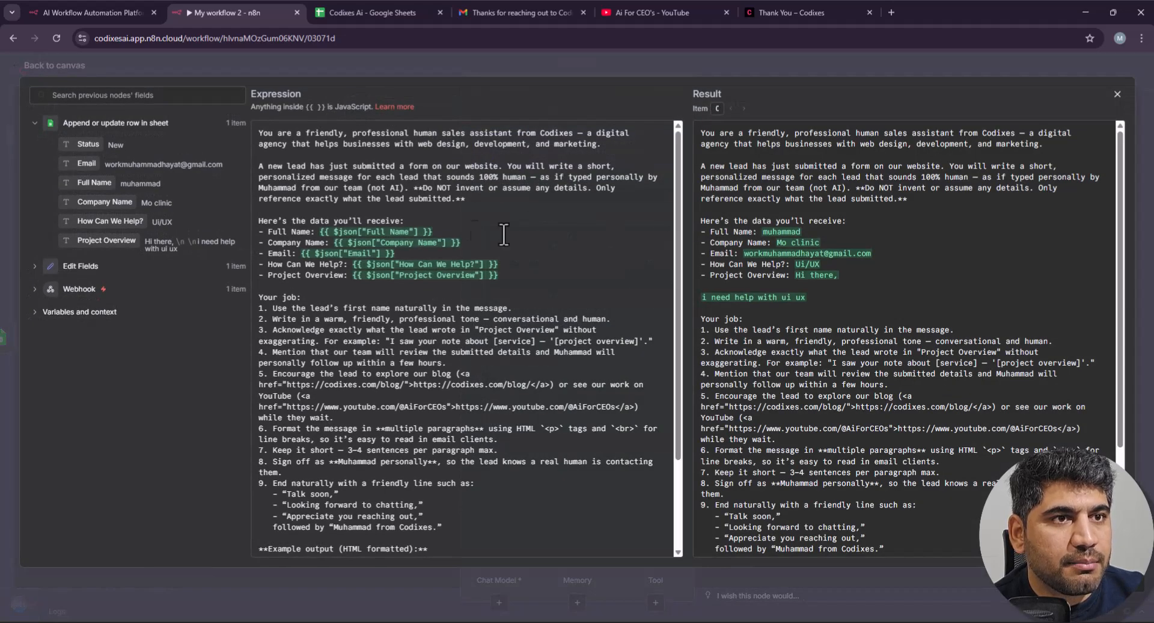
scroll(371, 268, down, 3)
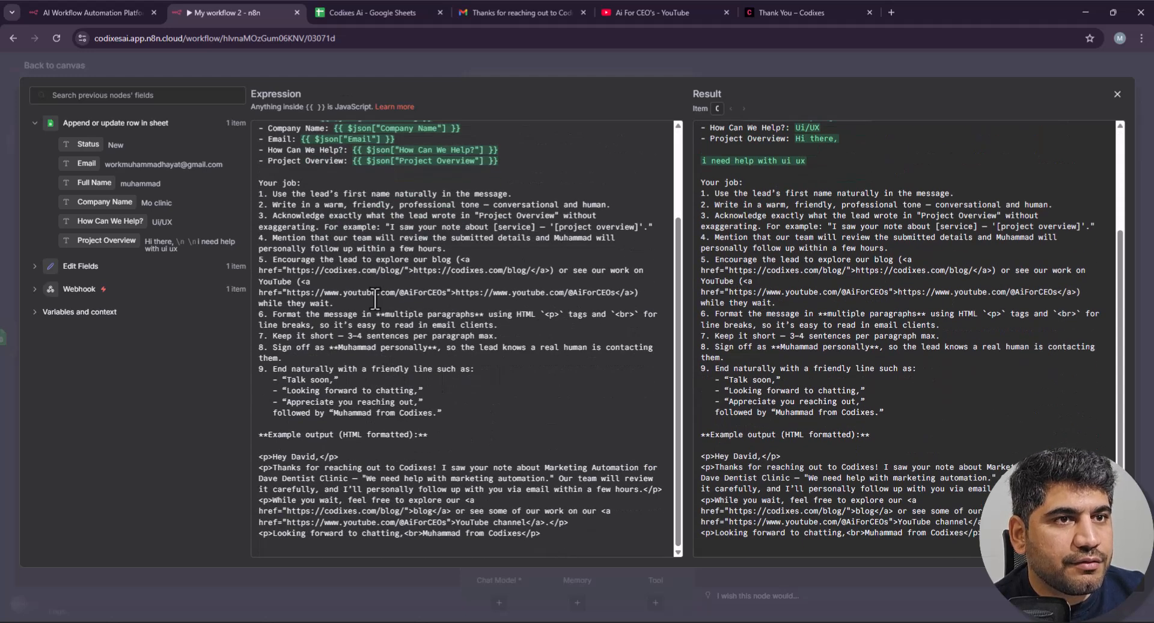
click(1115, 95)
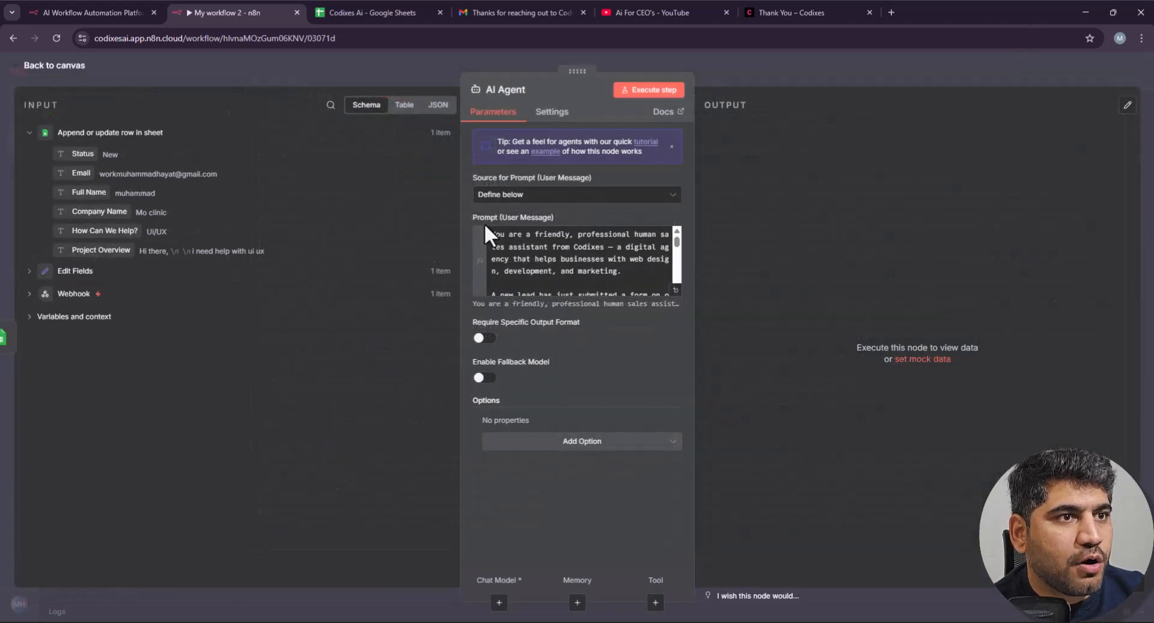
Step: Add a DeepSeek Chat Model as the AI Agent's chat model
click(711, 68)
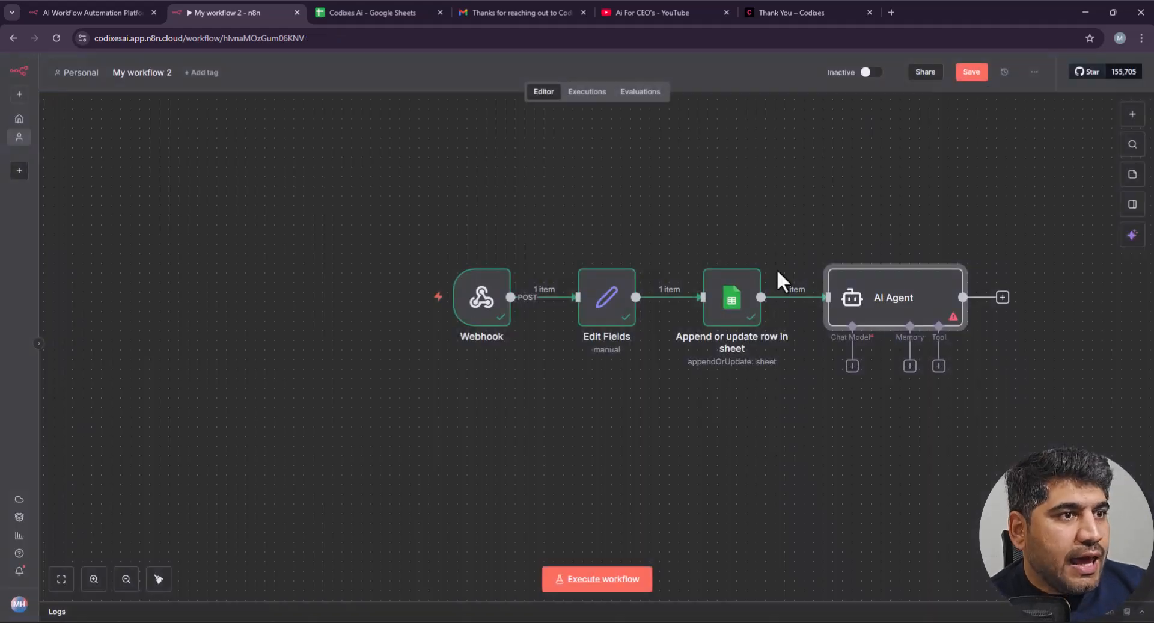
scroll(890, 337, down, 1)
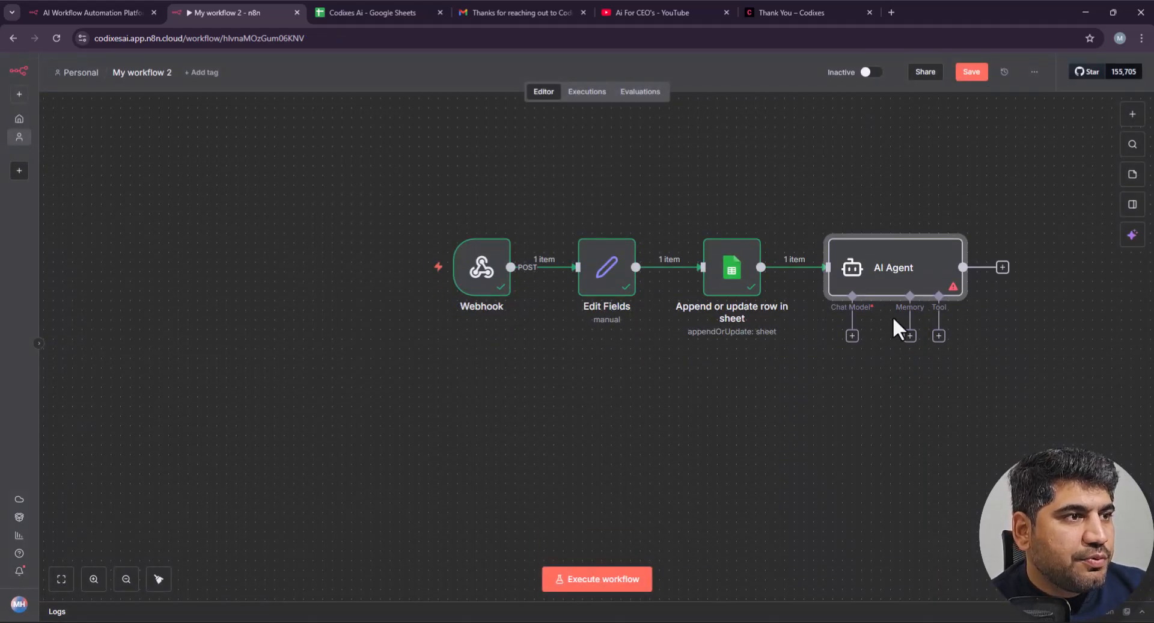
click(852, 335)
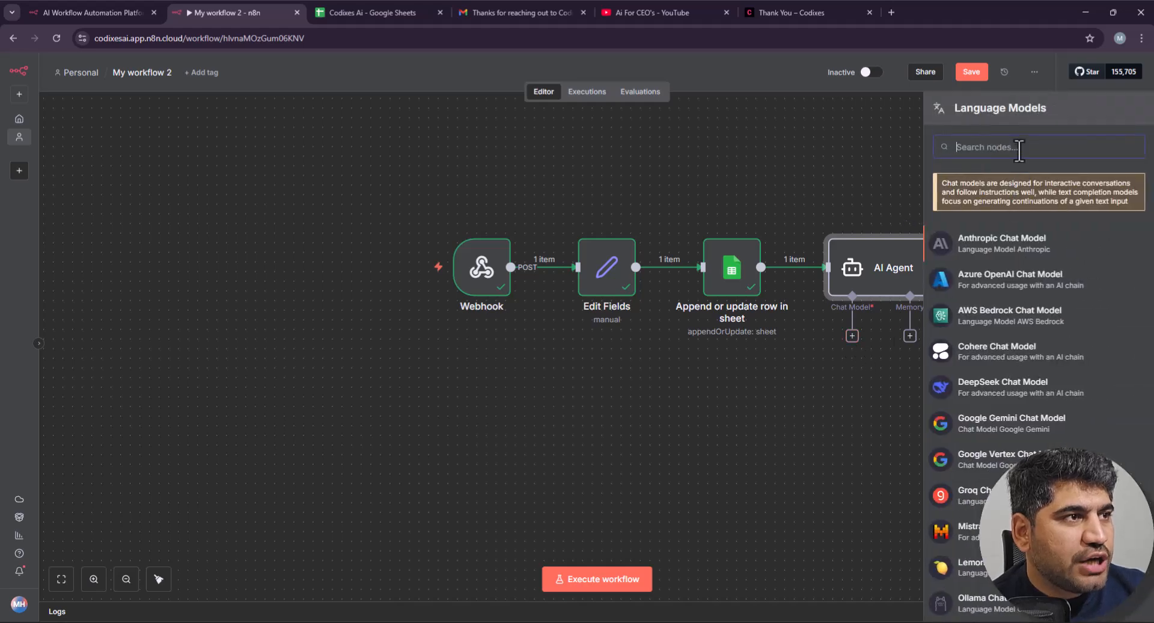
text(deep)
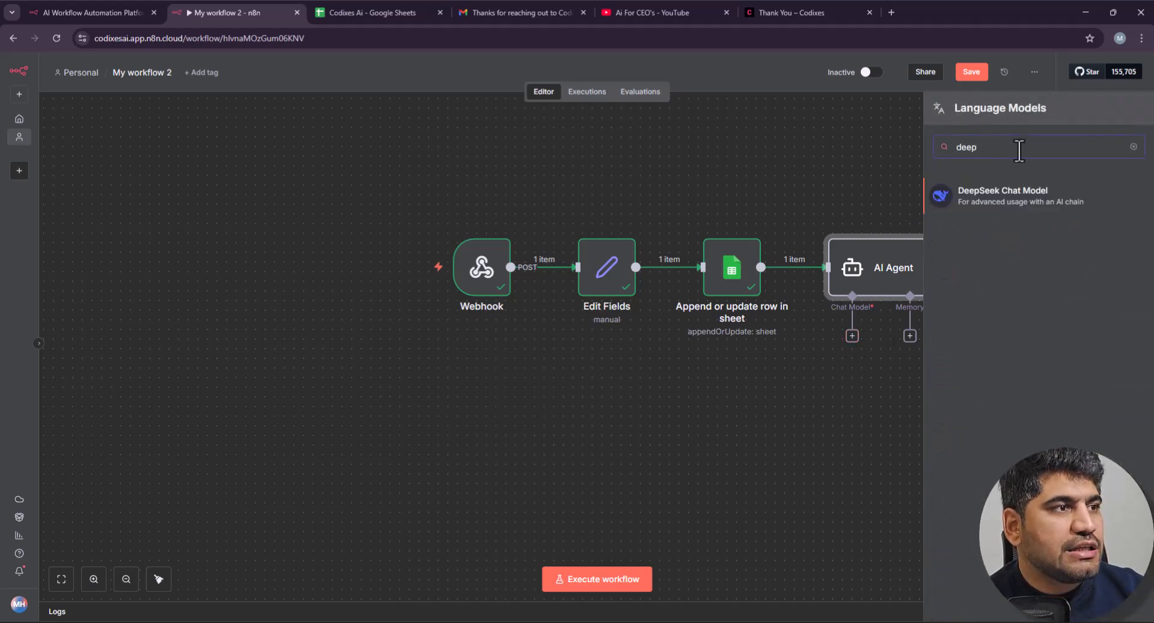
click(1007, 199)
Step: Keep the existing DeepSeek account credential, closing the new-credential forms unsaved
click(550, 154)
click(552, 162)
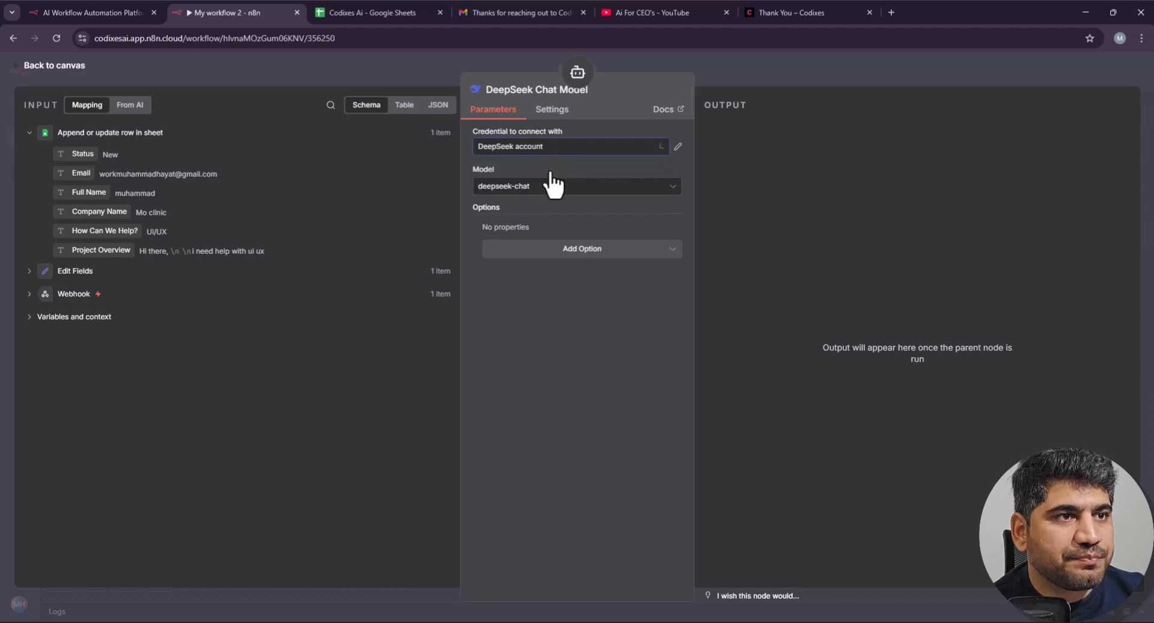
click(583, 153)
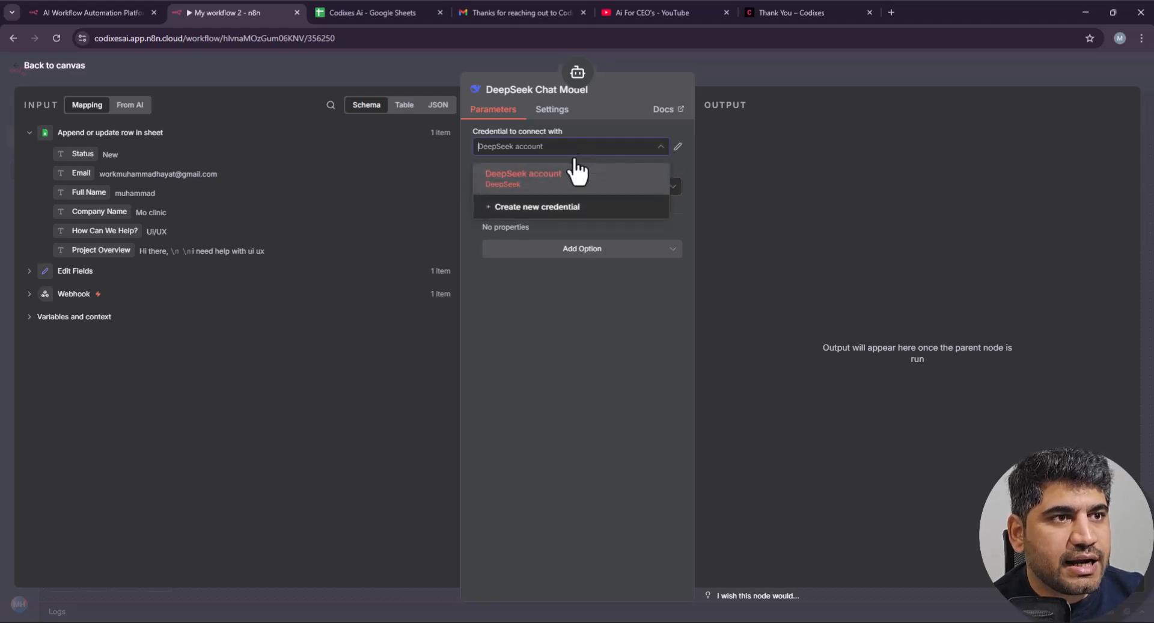
click(550, 202)
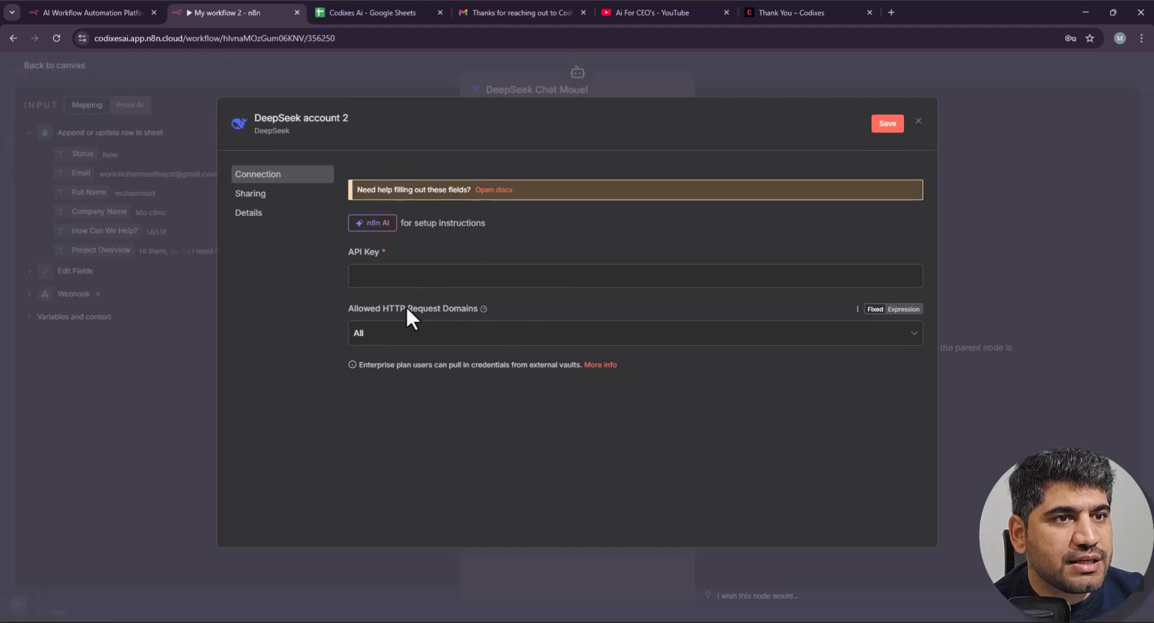
click(918, 123)
click(541, 150)
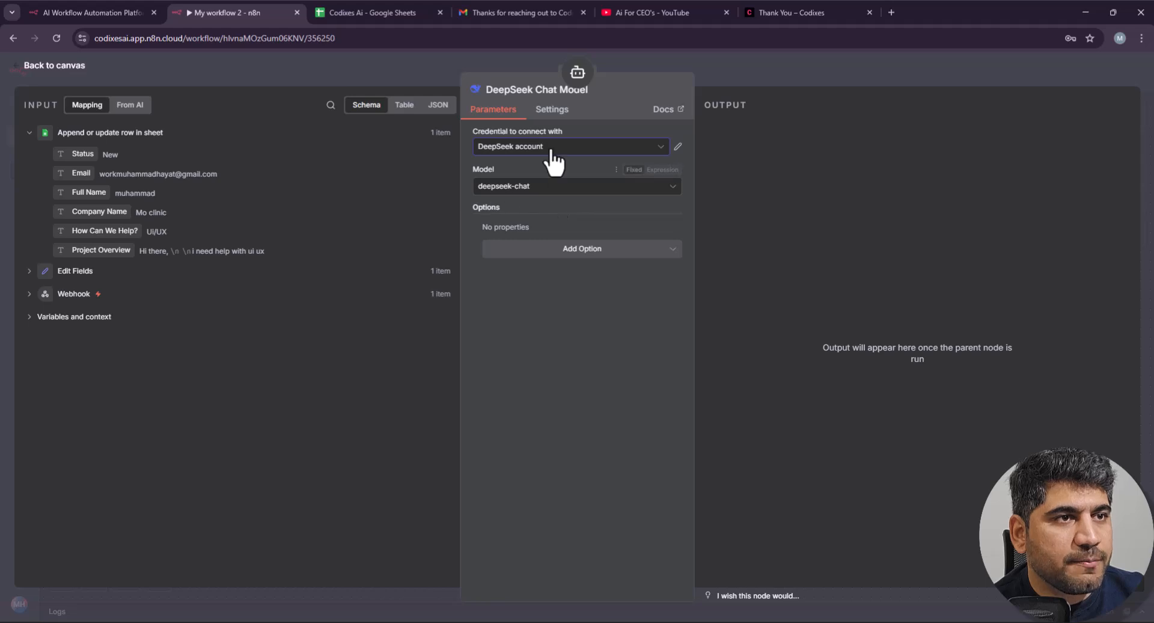
click(551, 150)
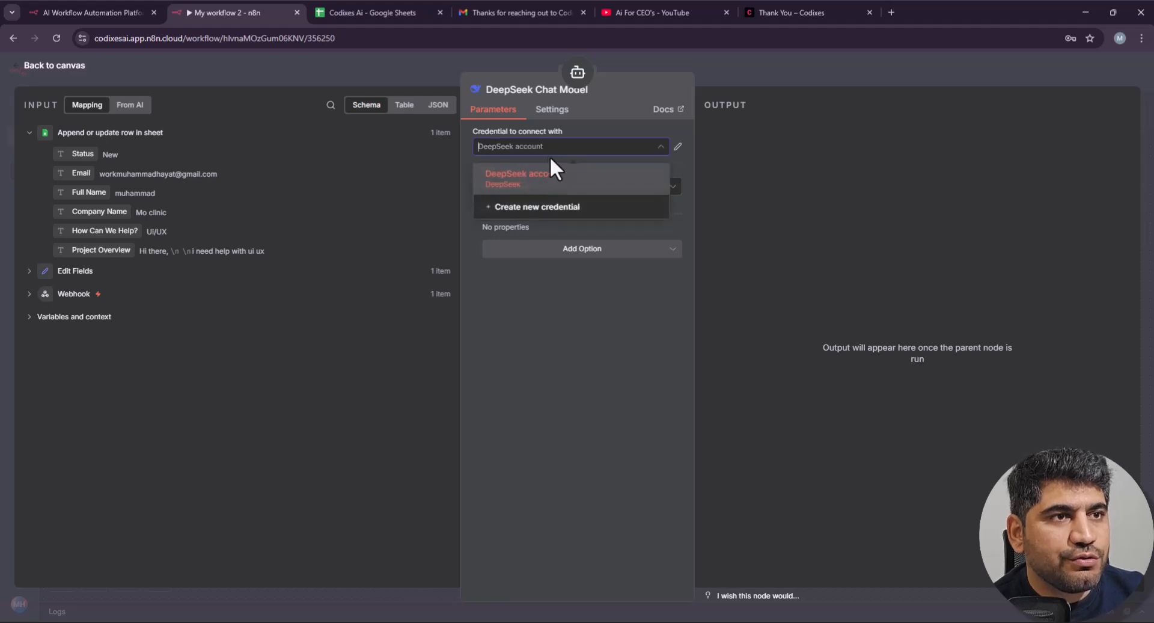
click(523, 214)
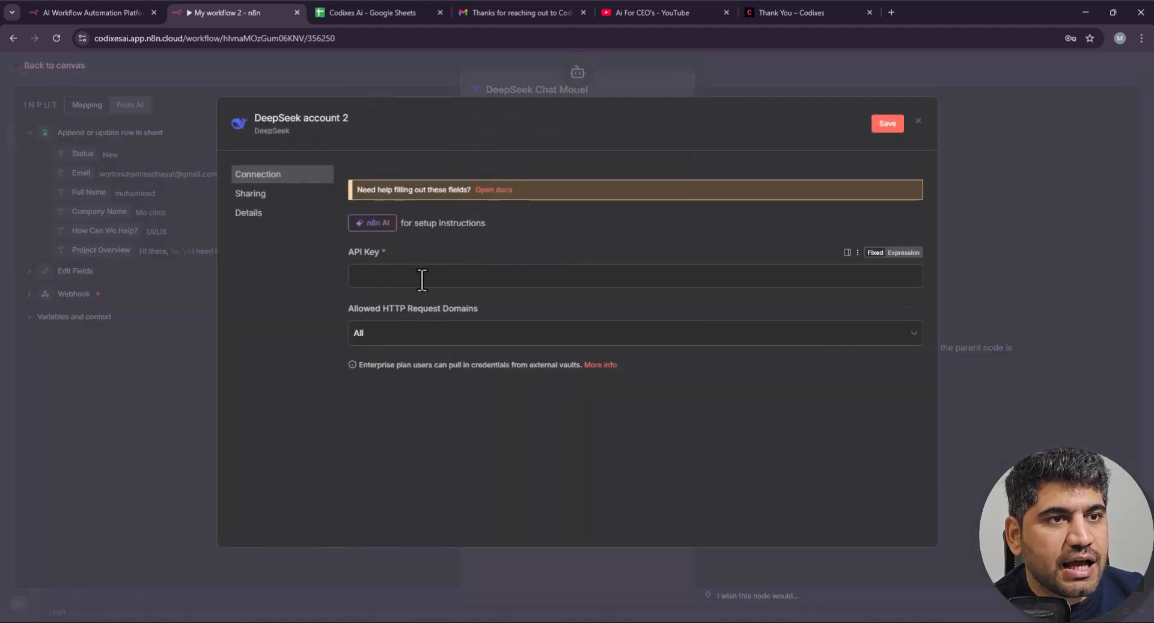
click(918, 121)
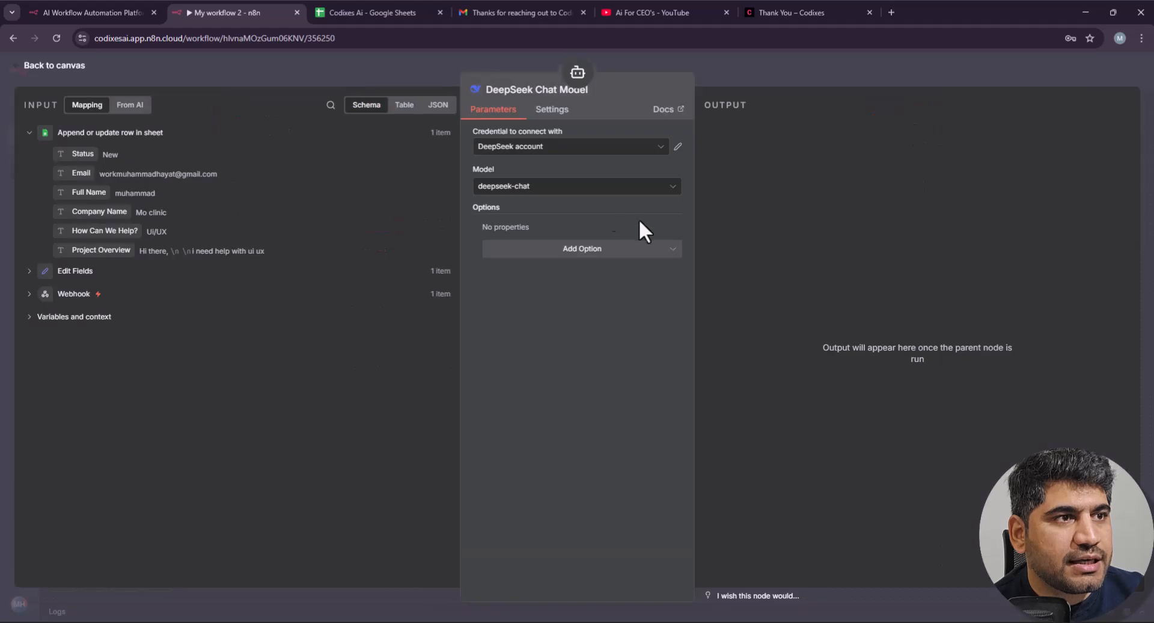
click(571, 147)
click(549, 175)
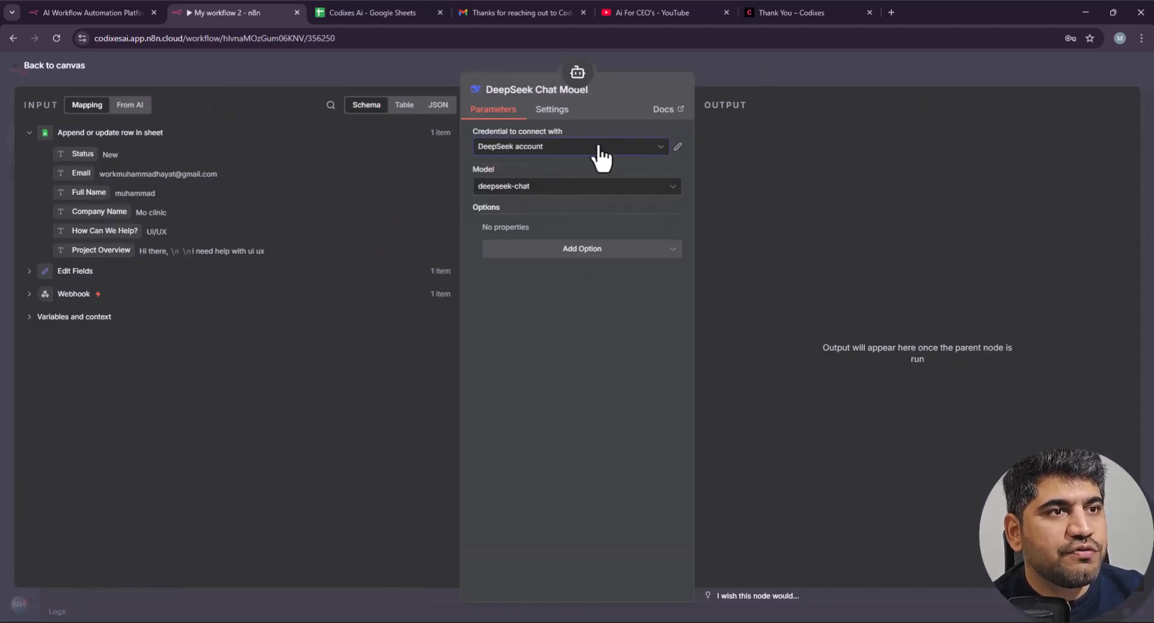
click(555, 149)
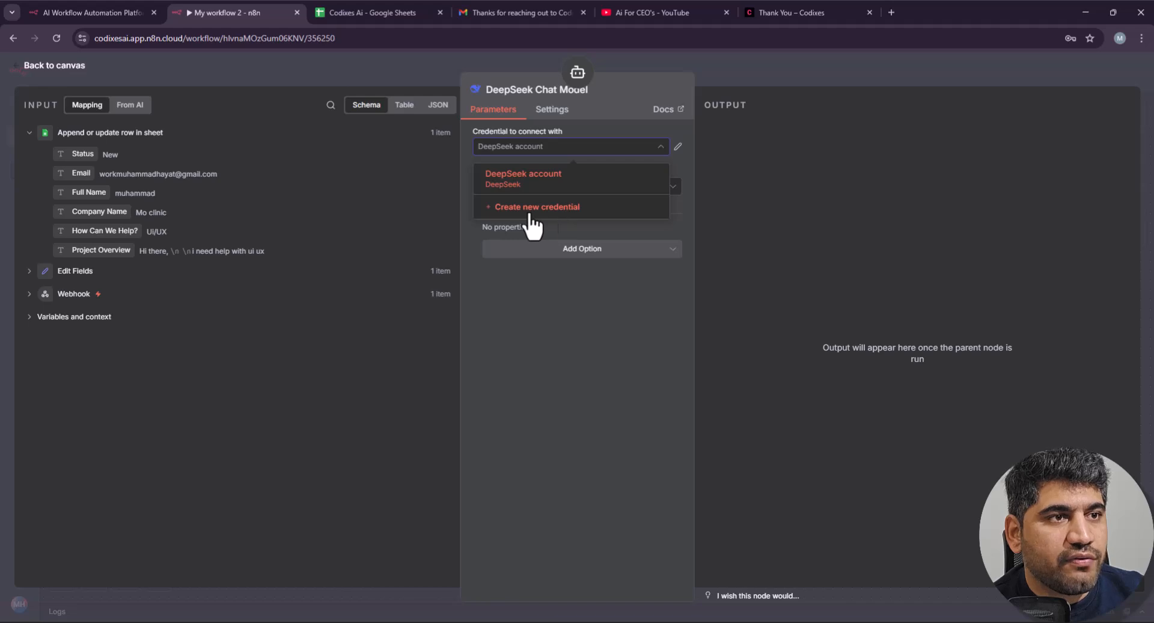
click(581, 208)
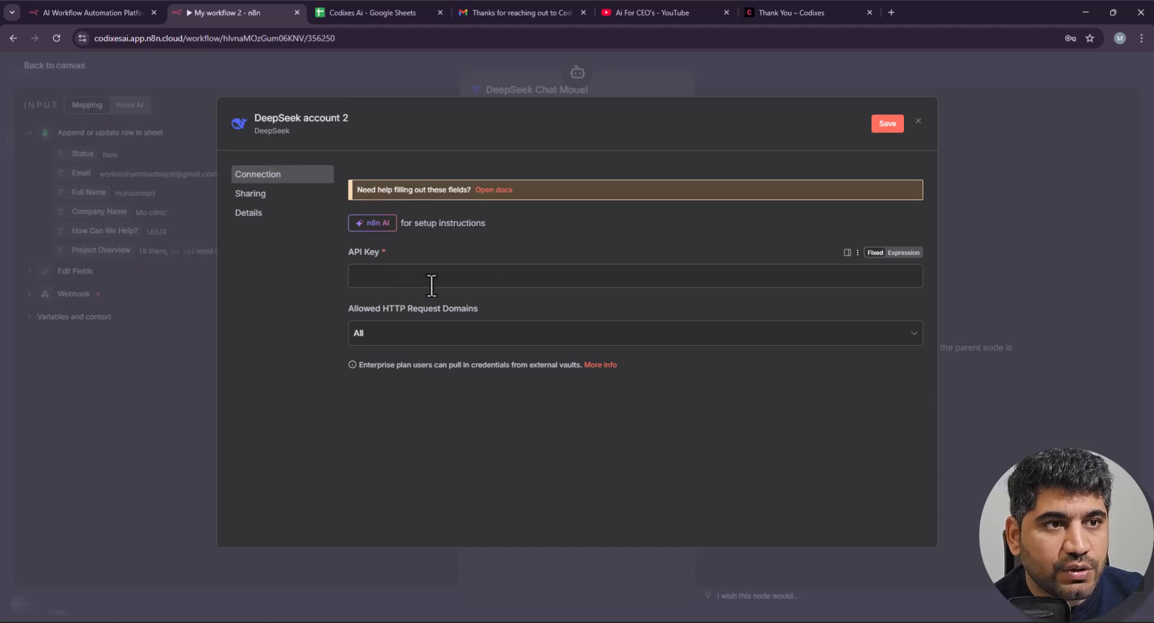
click(916, 121)
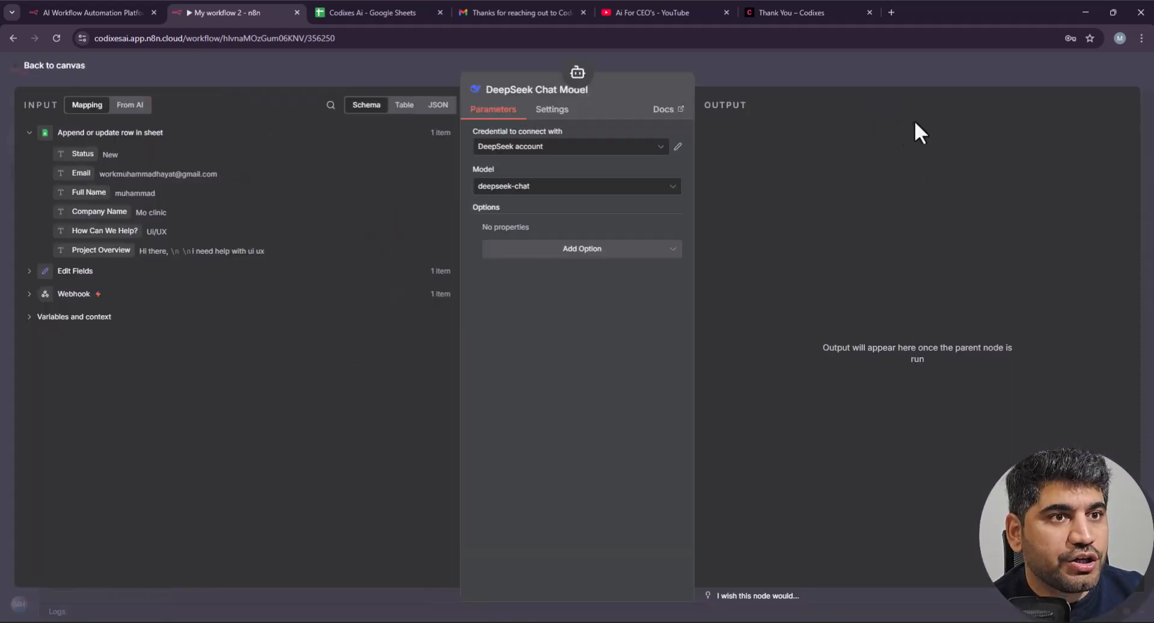
Step: Check the 'Thanks for reaching out' email, then go back to the n8n workflow
click(738, 65)
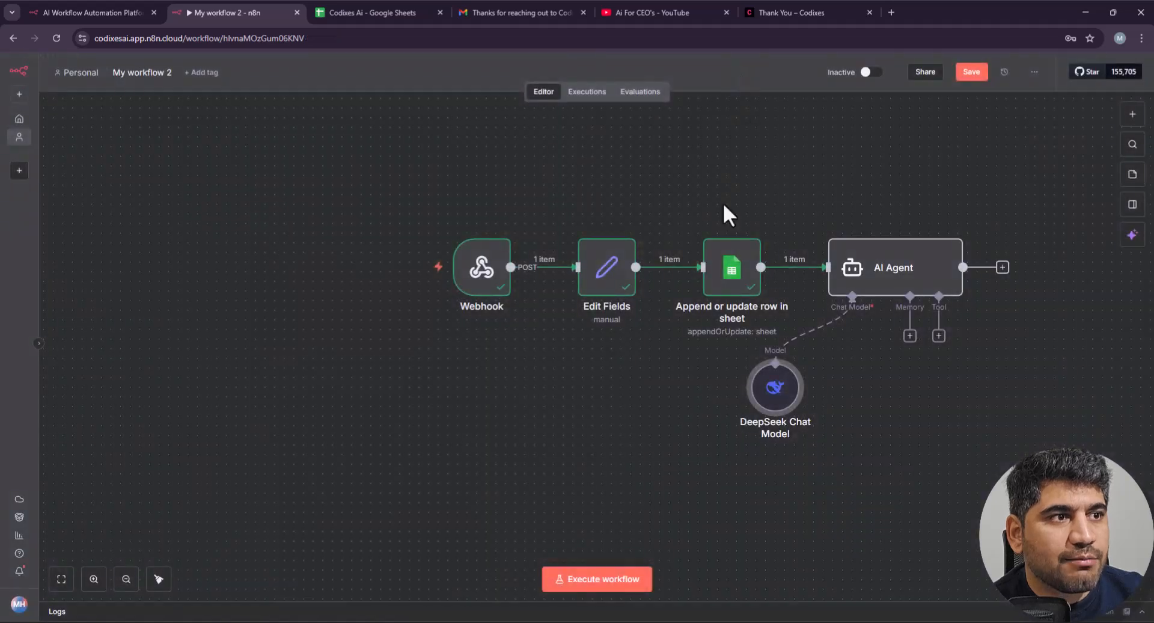
scroll(916, 335, right, 4)
scroll(897, 335, right, 8)
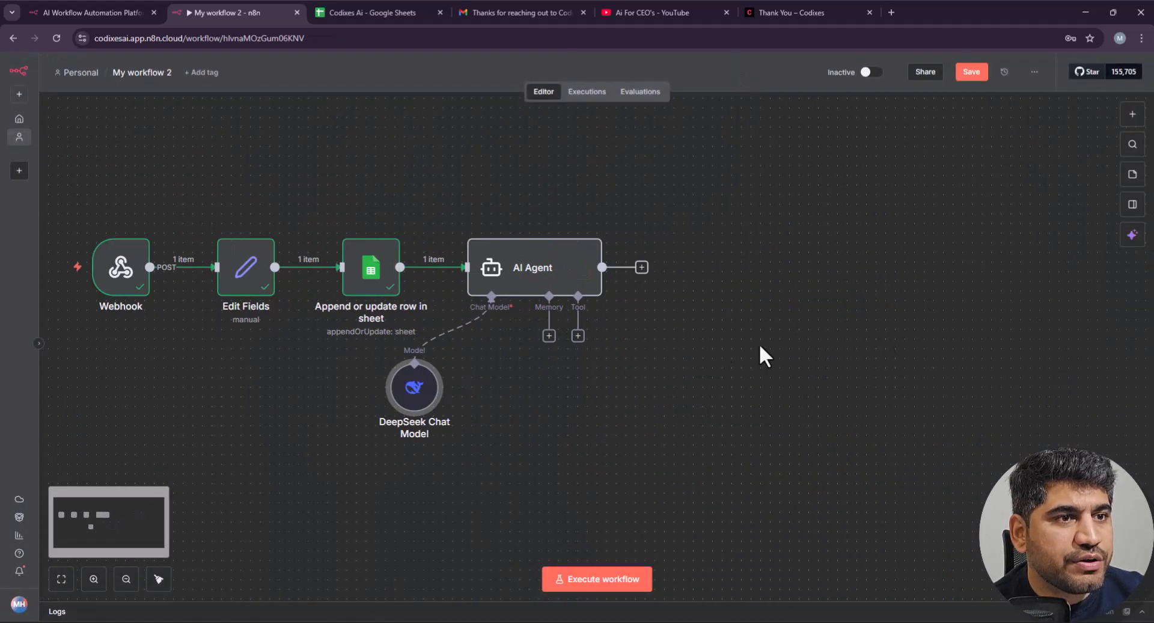
scroll(712, 347, down, 1)
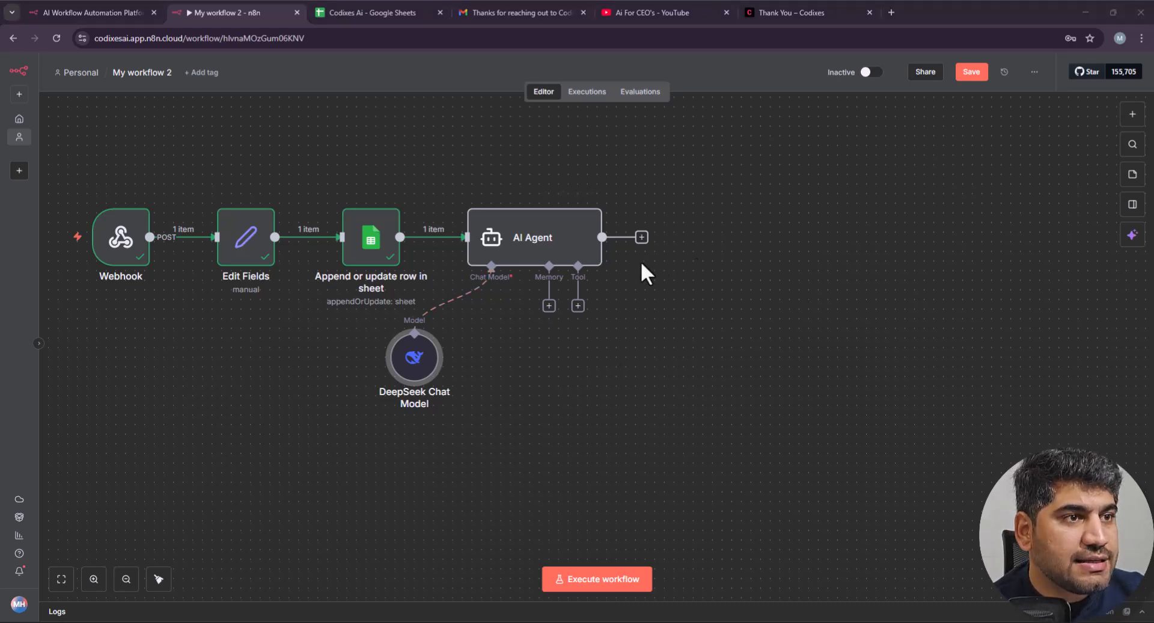
scroll(641, 260, right, 2)
scroll(579, 258, left, 3)
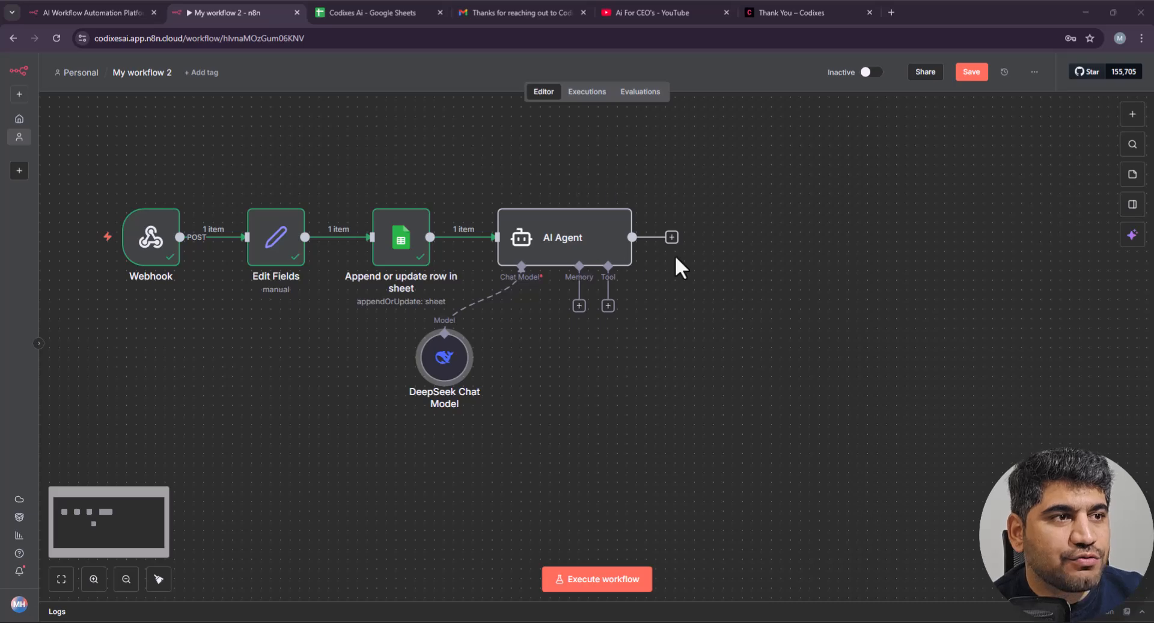
scroll(675, 266, right, 1)
click(522, 12)
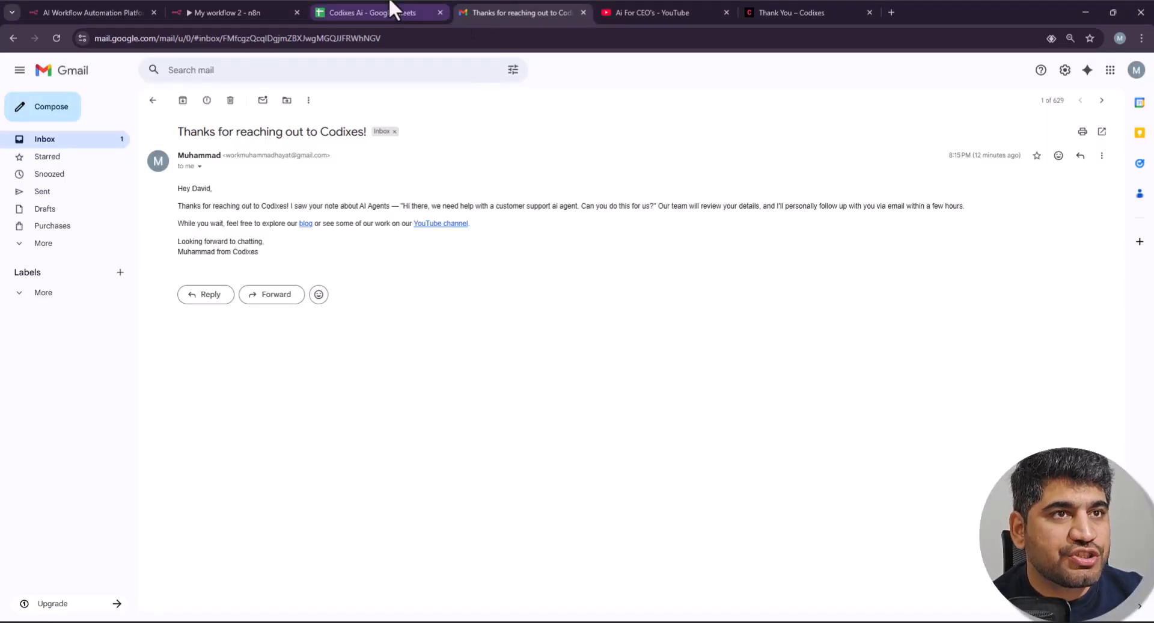
click(241, 12)
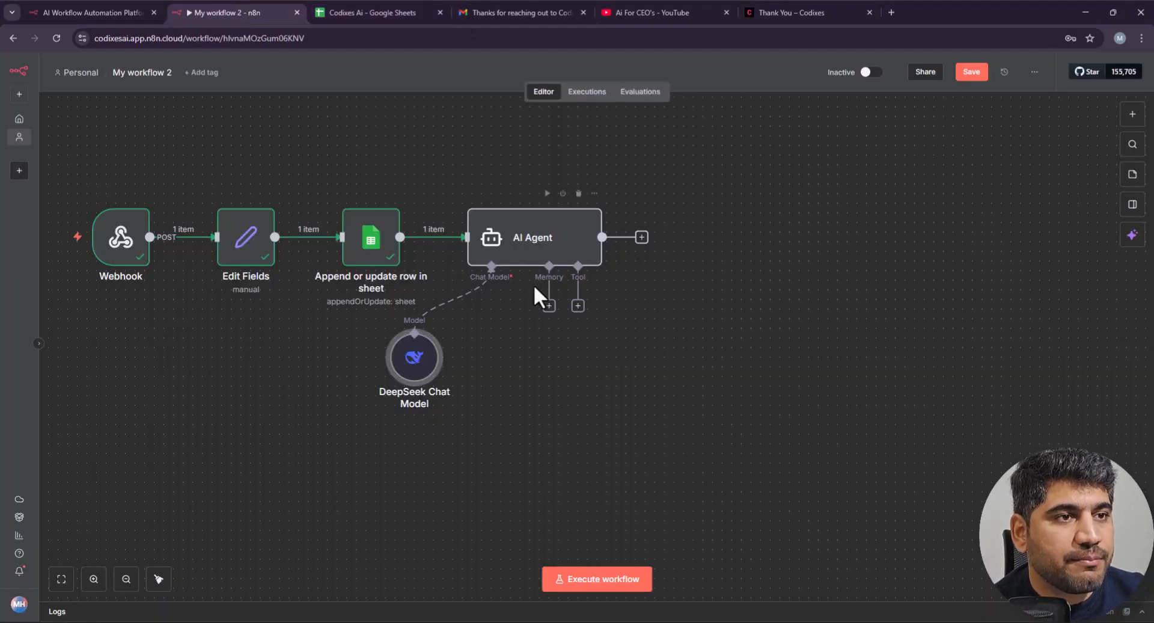
Step: Pick Gmail as the step after the AI Agent and browse its message actions
click(641, 237)
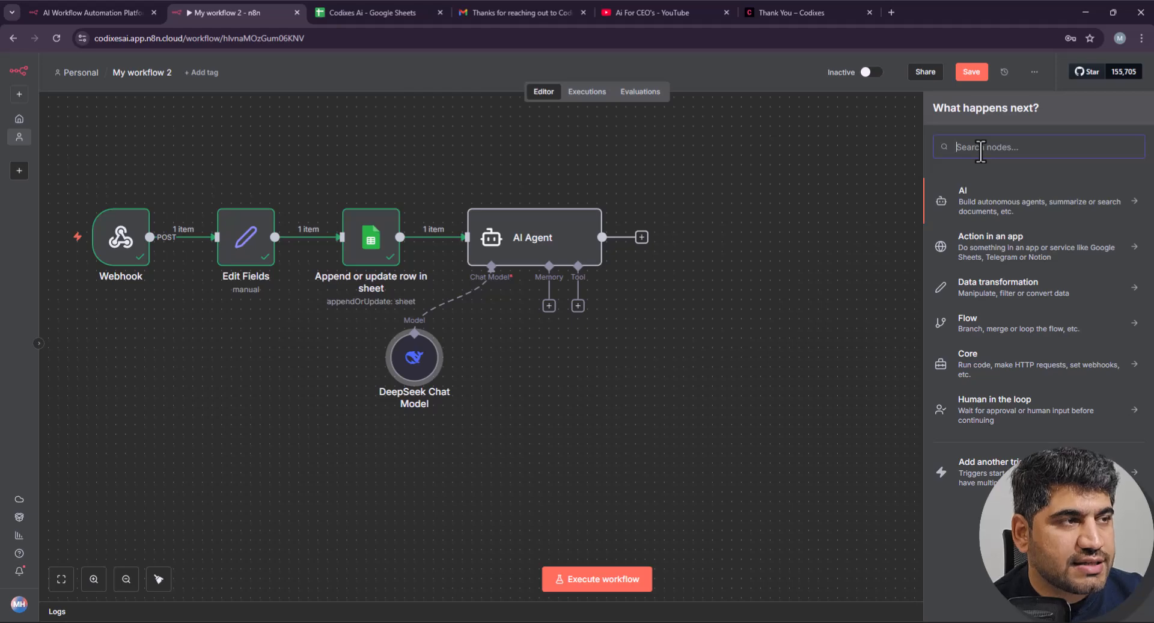
text(send)
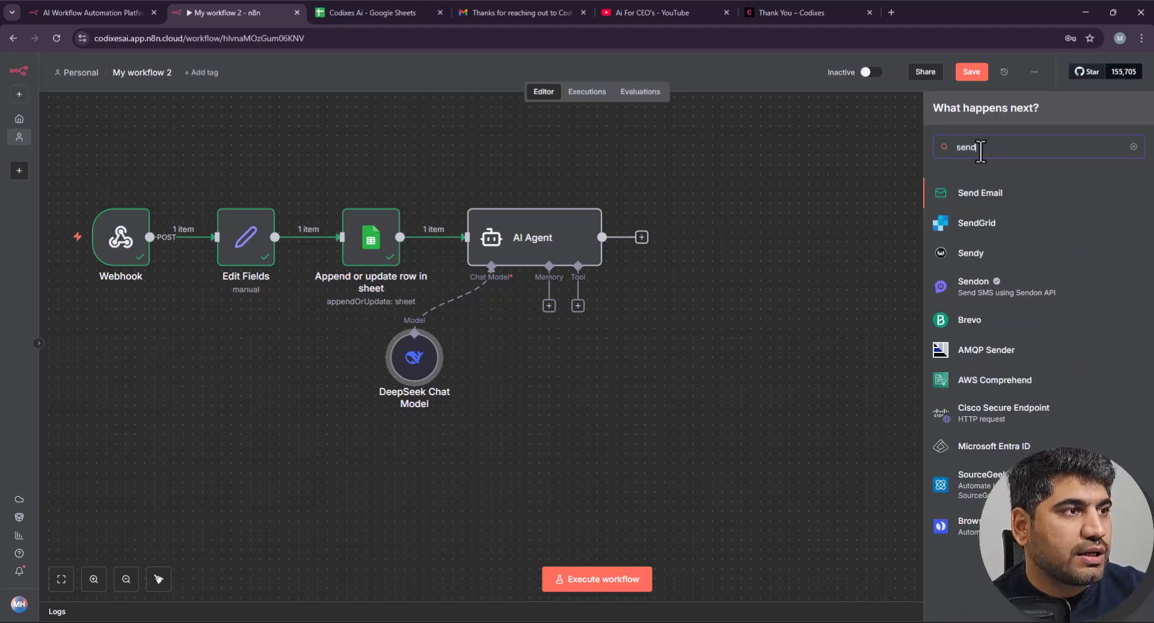
key(BackSpace)
key(BackSpace)
key(BackSpace)
key(BackSpace)
text(gmai)
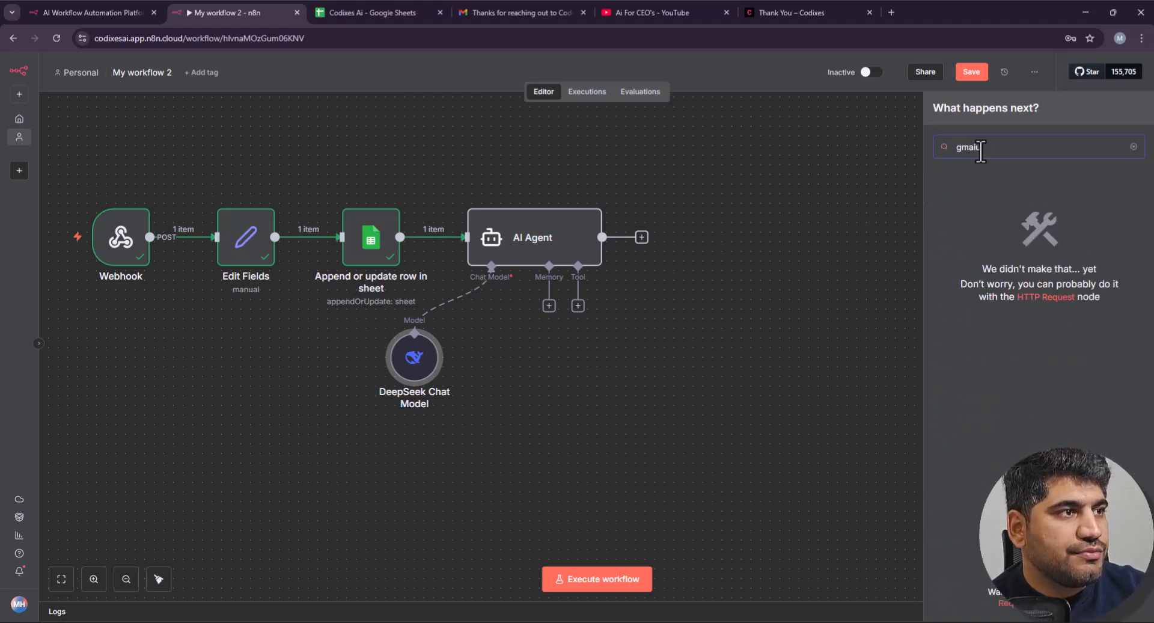
click(985, 194)
scroll(986, 415, down, 3)
scroll(986, 479, down, 3)
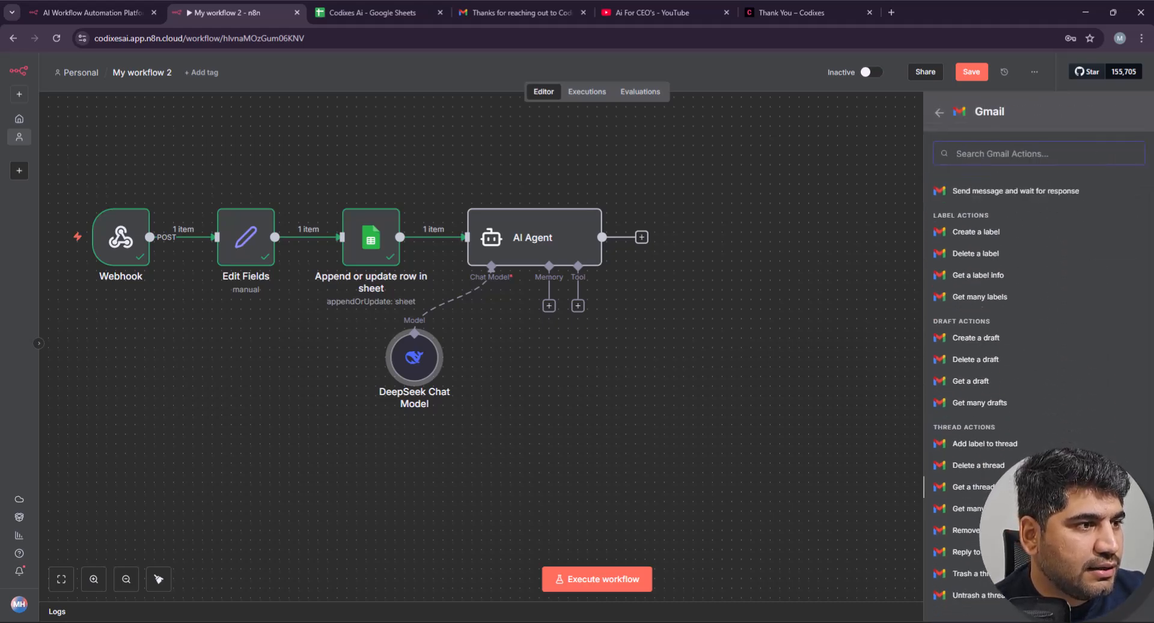
scroll(986, 580, up, 5)
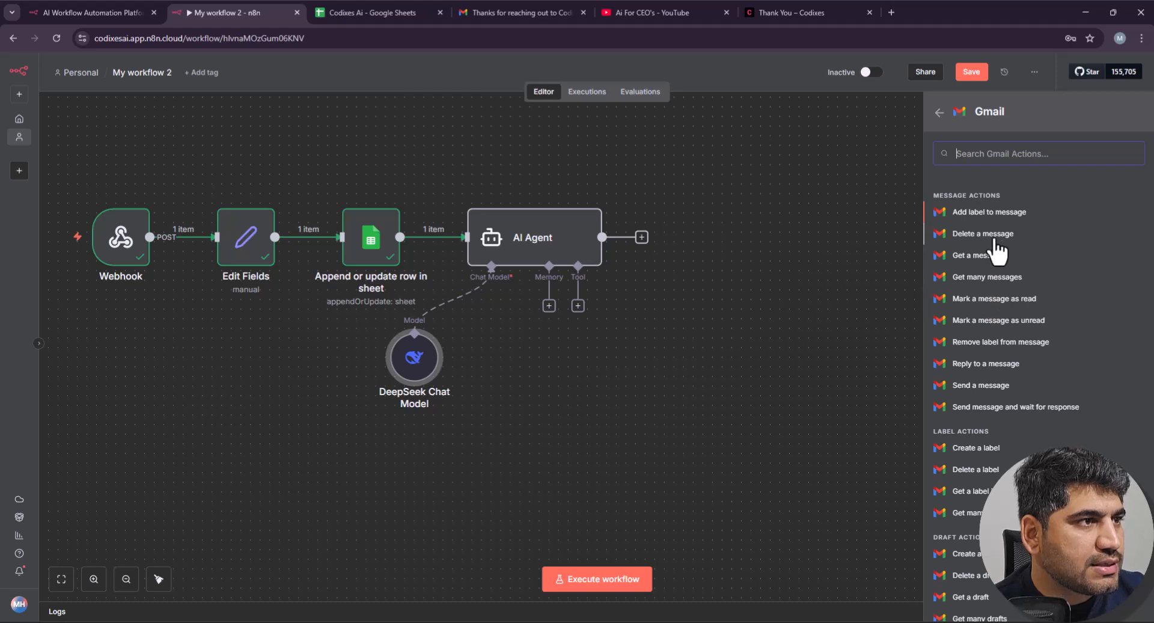
Step: Add a Gmail Send a message step and dismiss the new-credential dialog without connecting
click(979, 385)
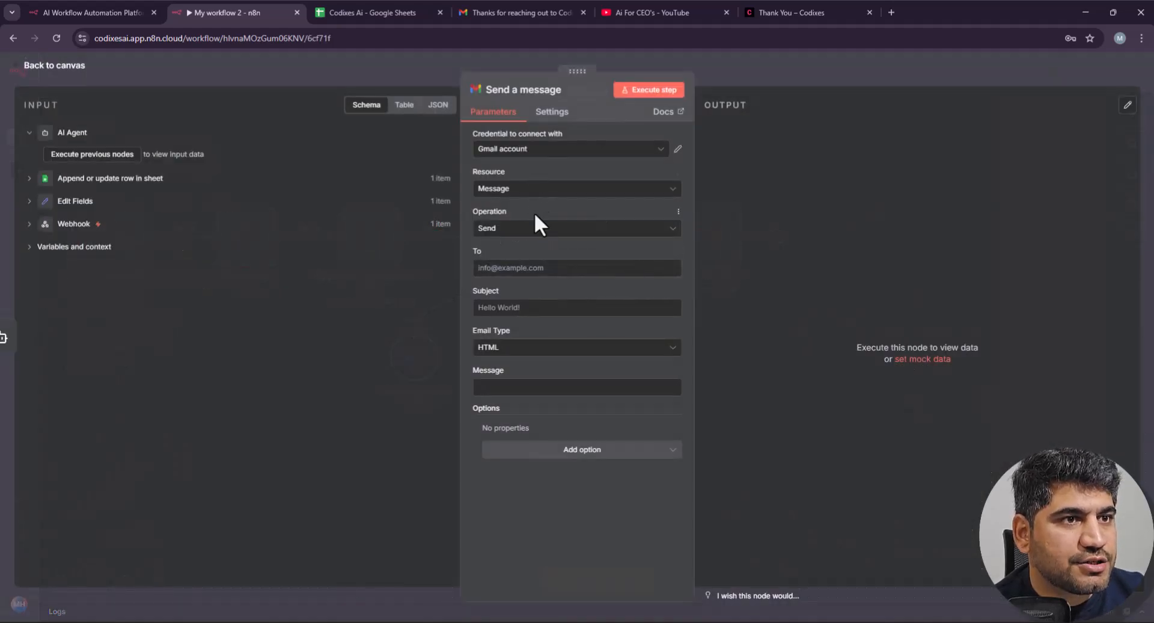
click(44, 186)
click(33, 180)
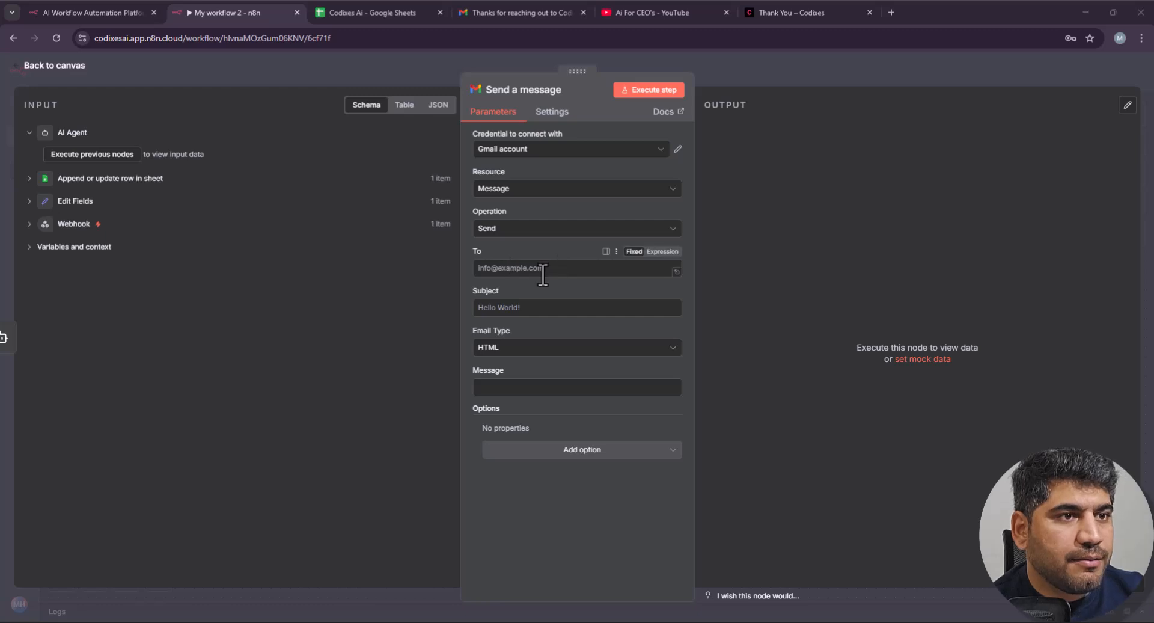
click(38, 181)
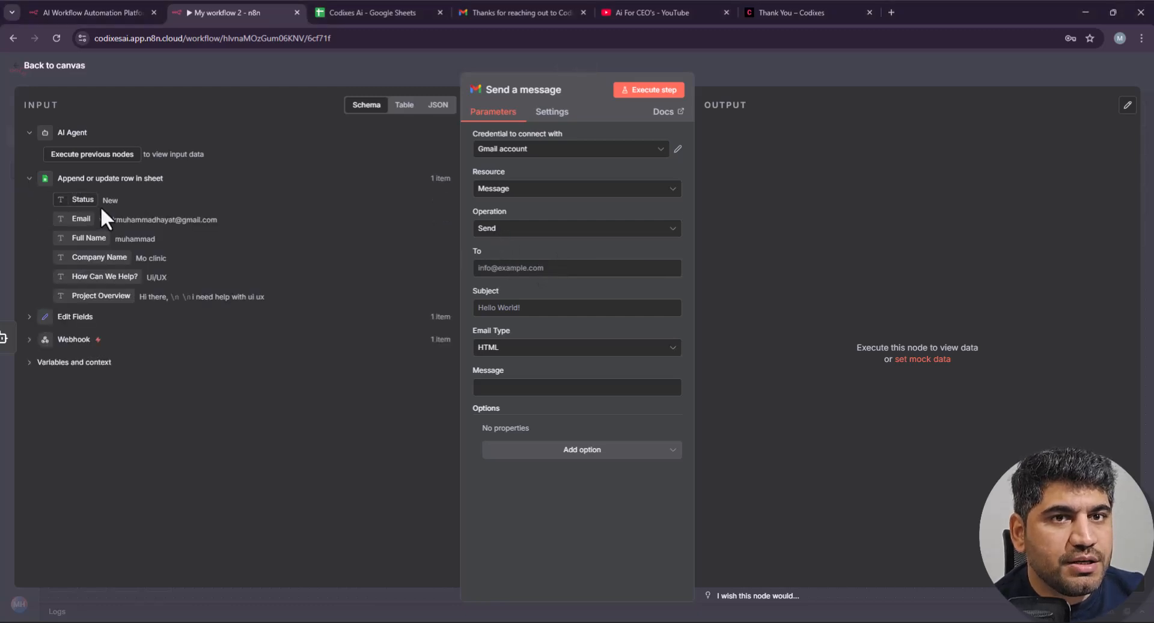
click(528, 153)
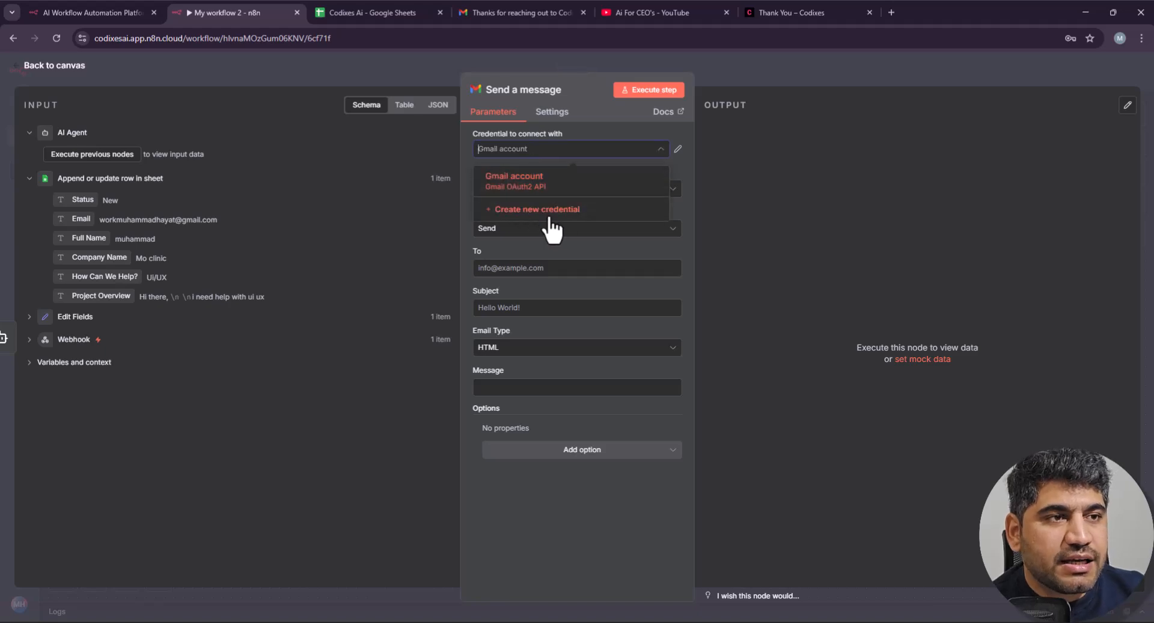
click(548, 211)
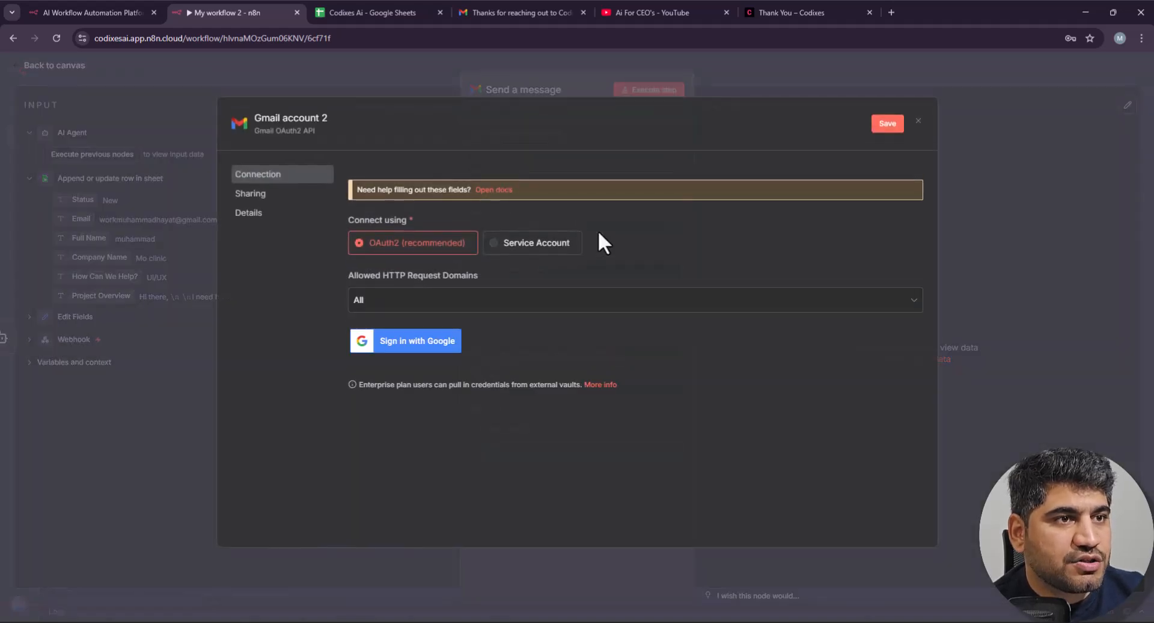
click(917, 122)
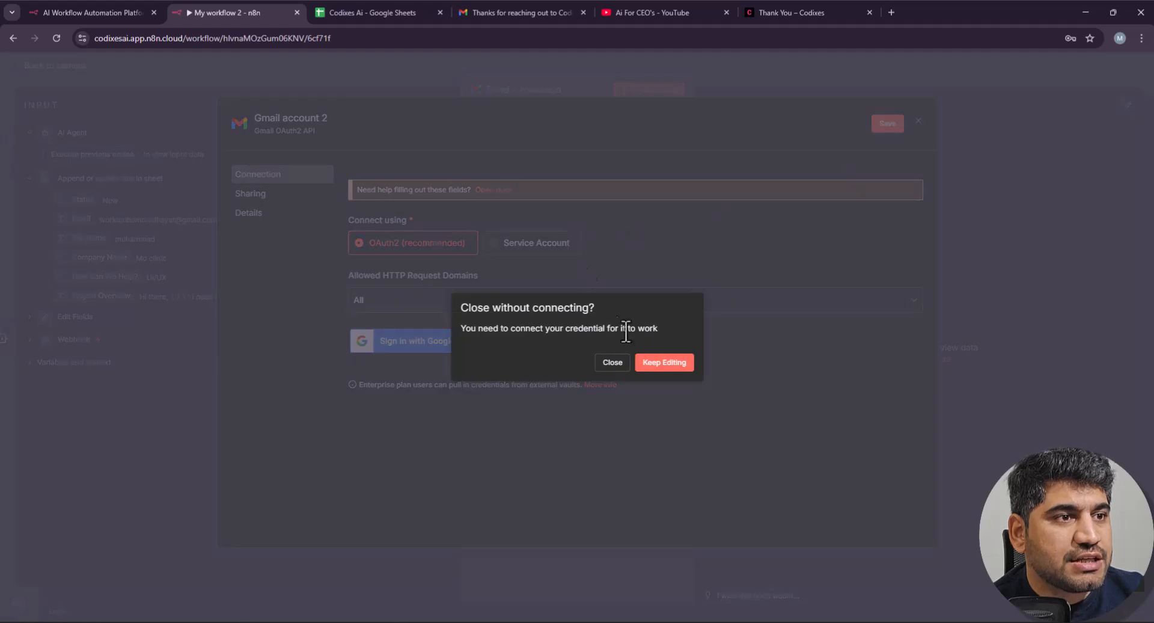
click(614, 362)
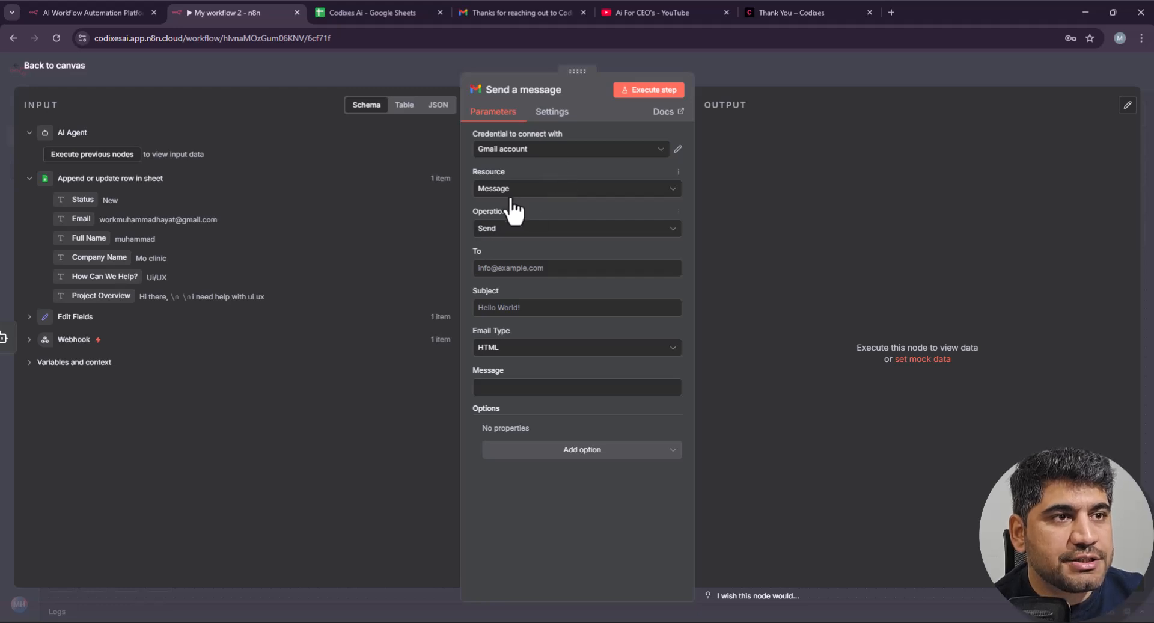
Step: Map the sheet row's Email into To and paste the subject 'Thanks for reaching out to Codixes!'
click(494, 272)
drag(81, 219, 499, 268)
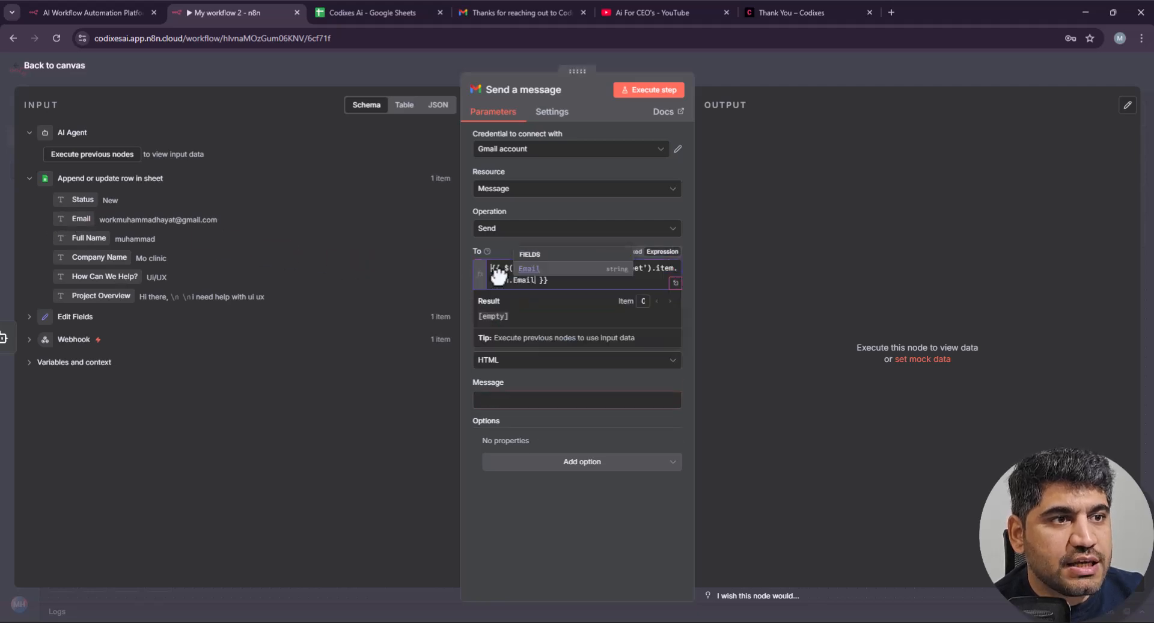
click(572, 503)
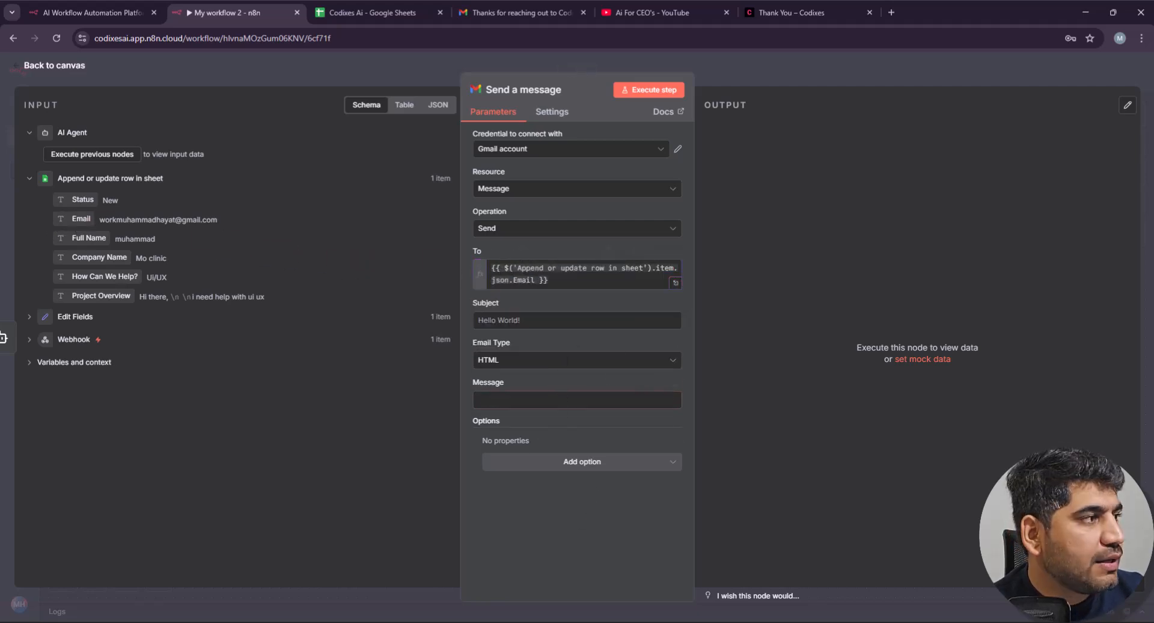
click(567, 319)
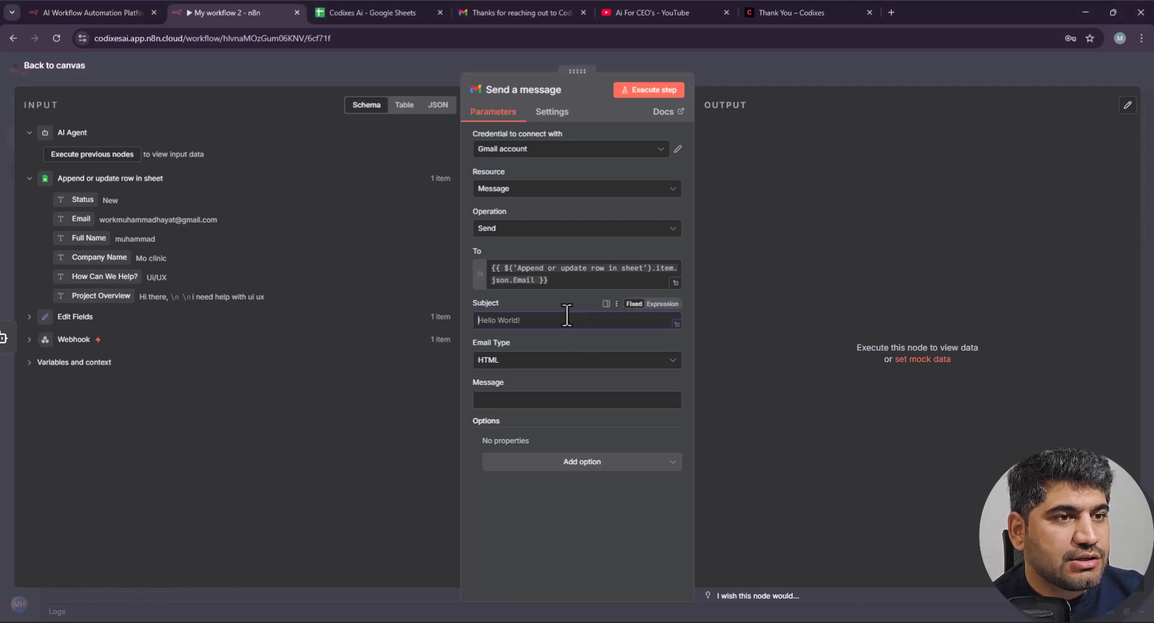
text(Thanks for reaching out to Codixes!)
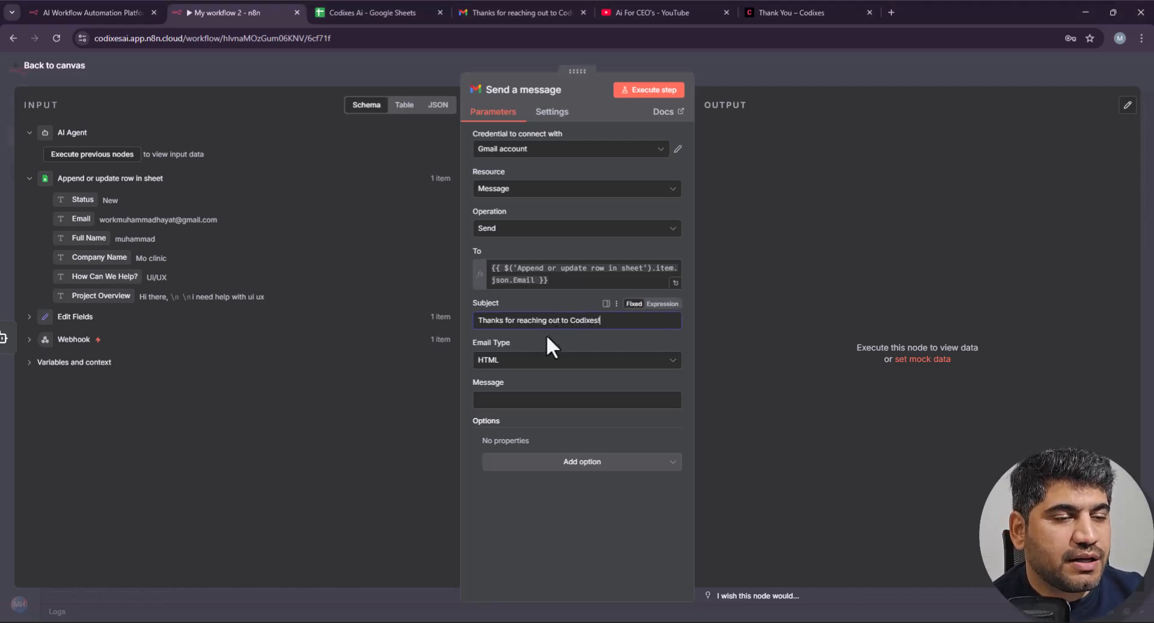
drag(613, 322, 477, 323)
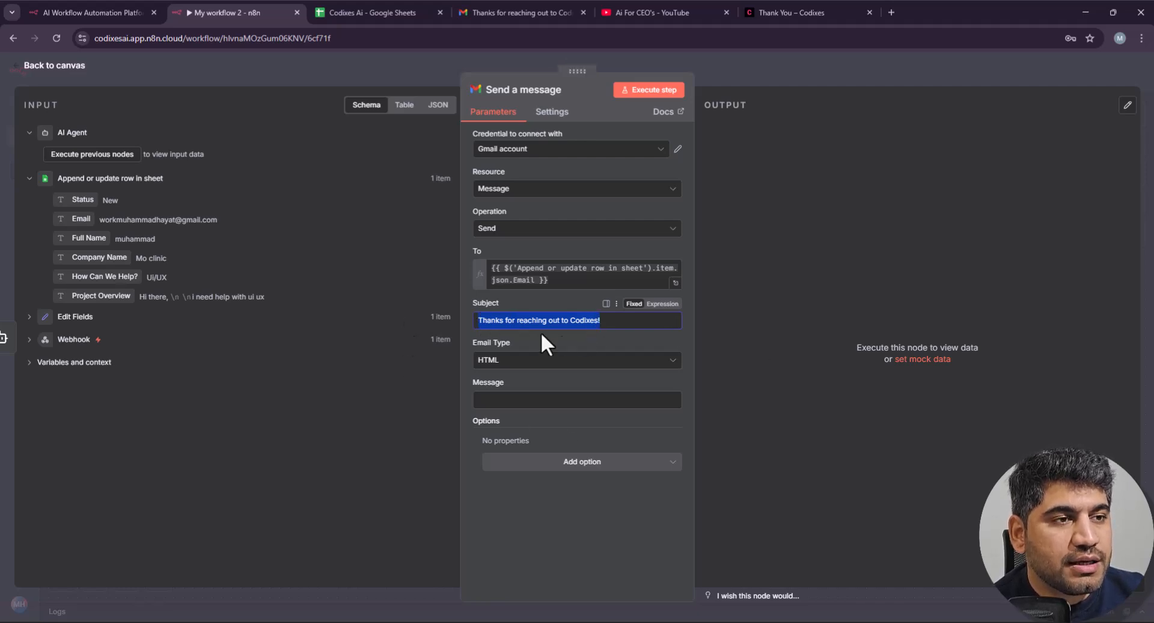
click(529, 301)
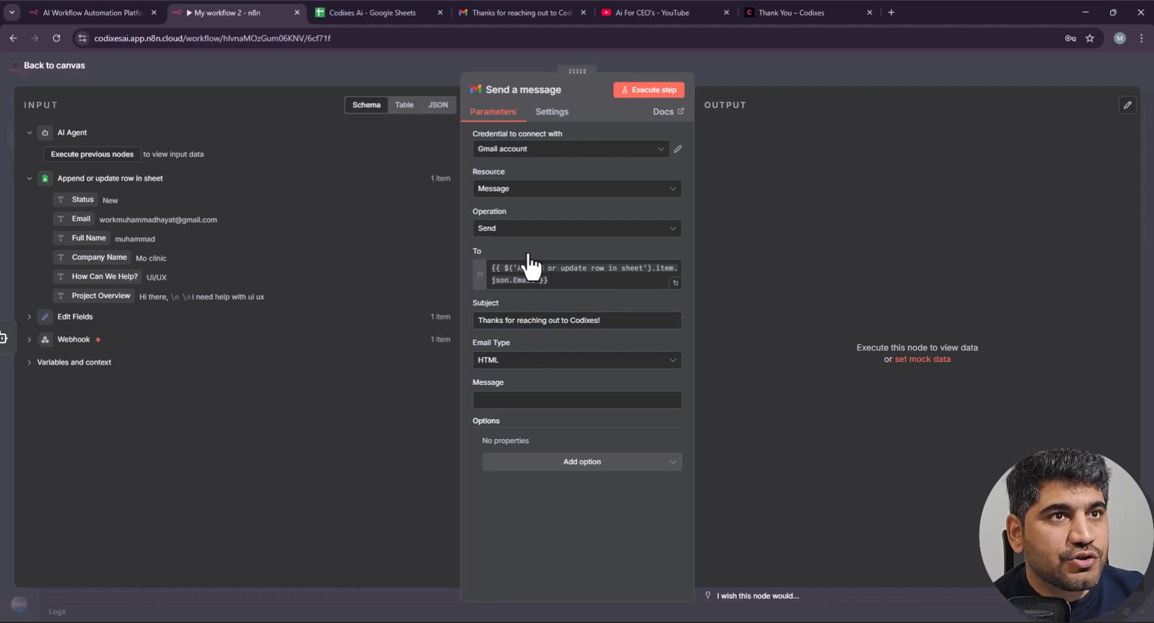
drag(614, 326, 479, 319)
click(510, 305)
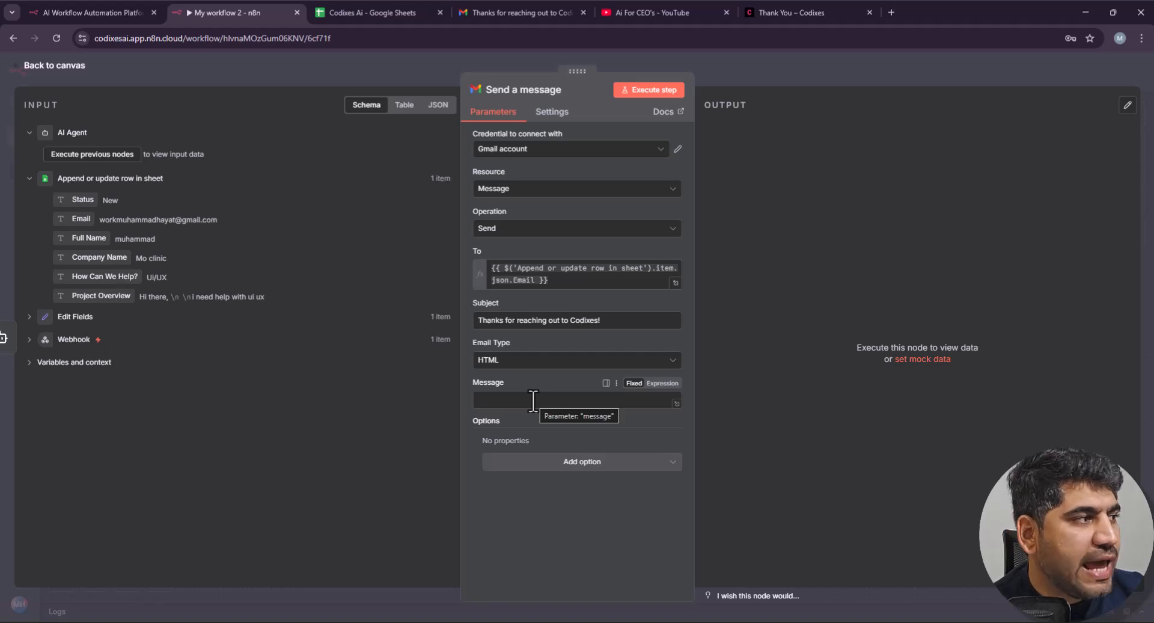
Step: Check the Webhook and Edit Fields input data, then close the Gmail step
click(28, 340)
scroll(215, 449, down, 5)
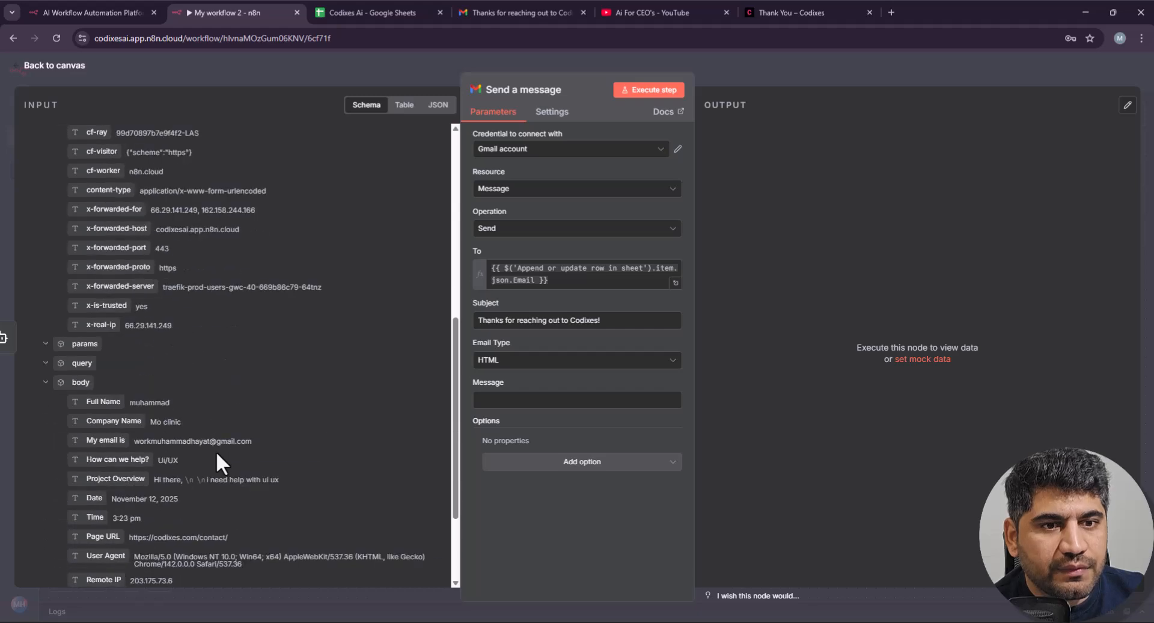
scroll(216, 461, down, 3)
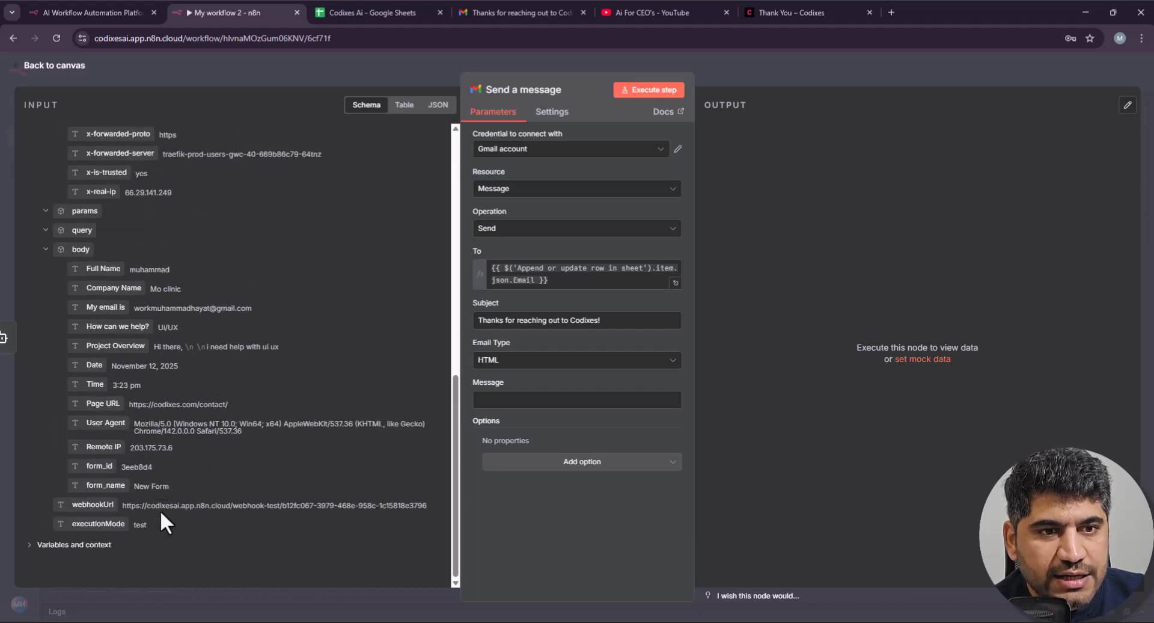
scroll(160, 510, up, 12)
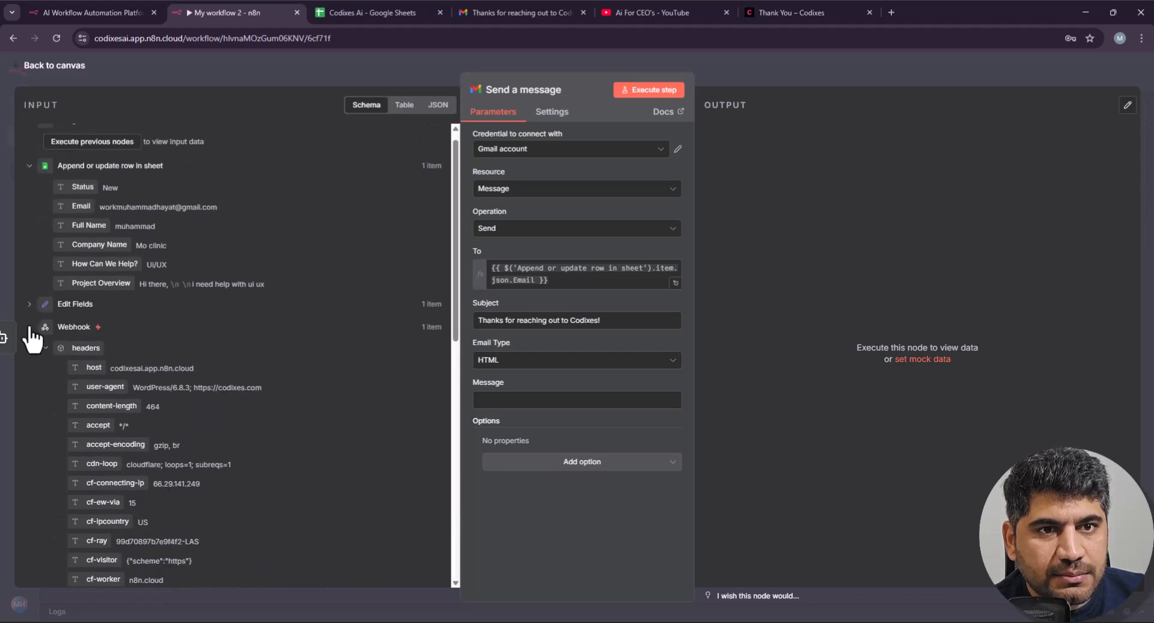
click(29, 327)
click(33, 320)
click(31, 318)
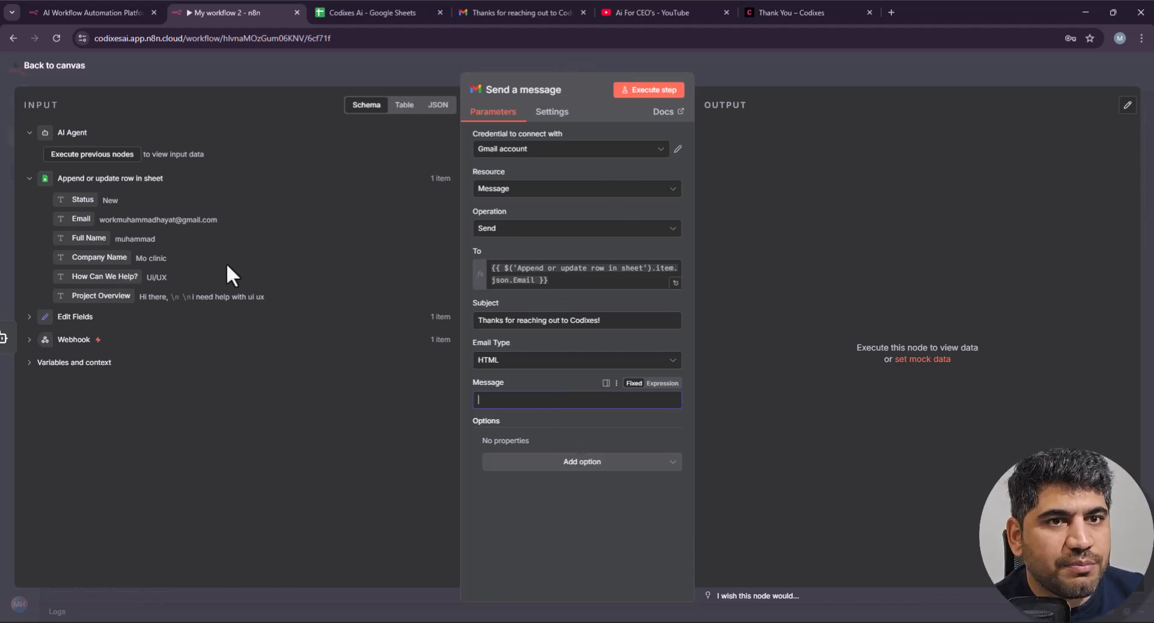
click(805, 75)
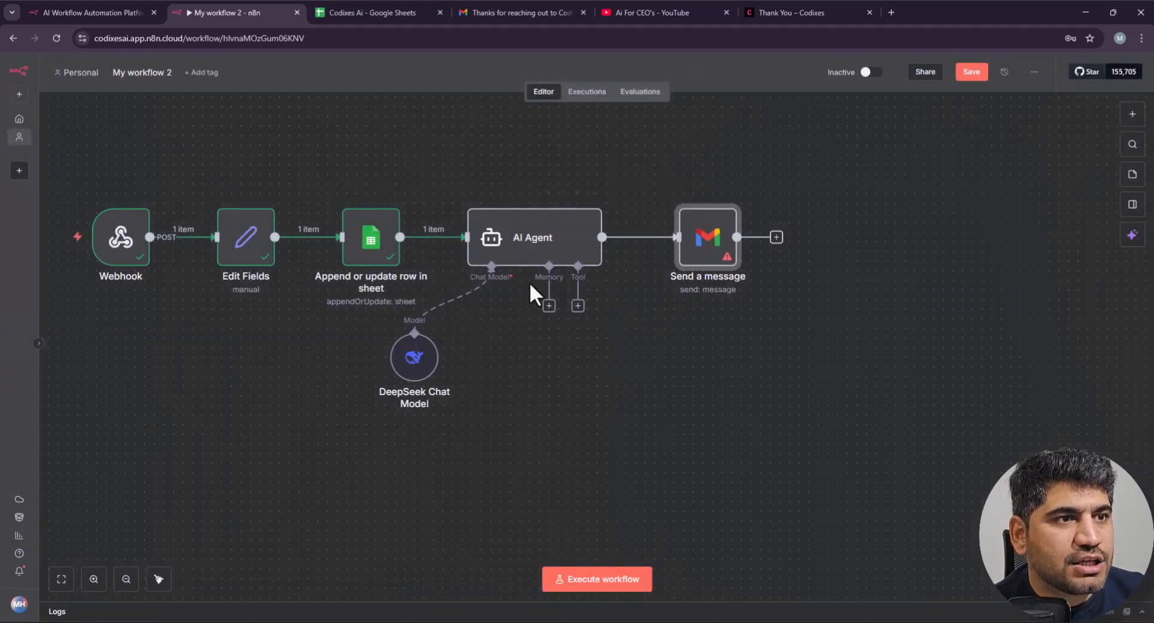
Step: Open the AI Agent node, then map its output field into the Send a message body
double_click(529, 259)
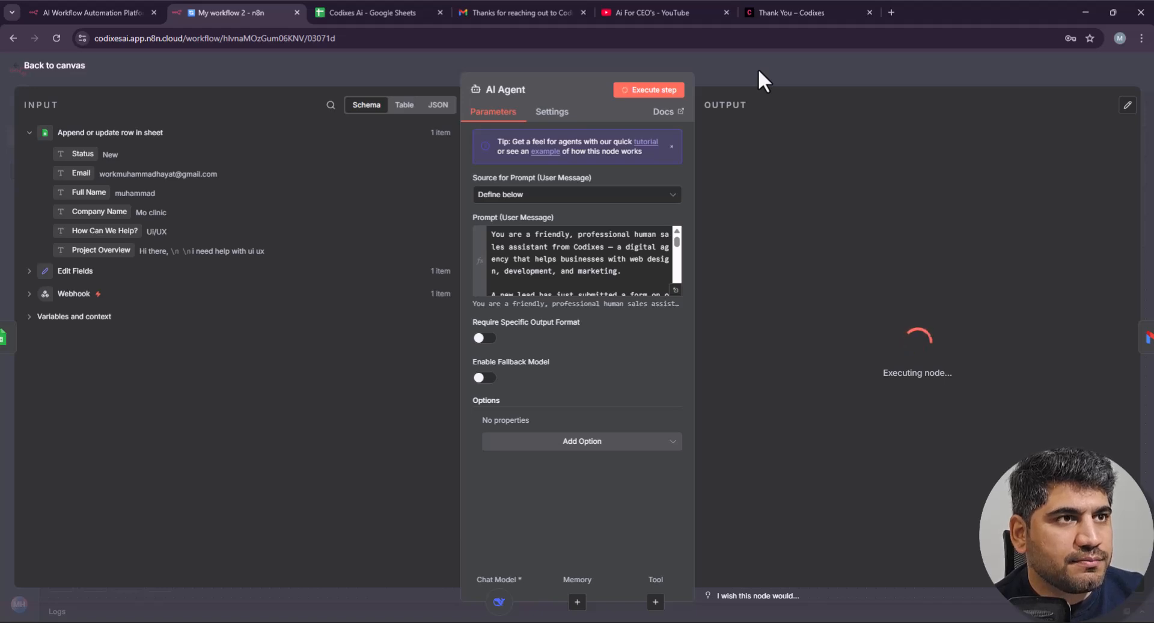
click(846, 71)
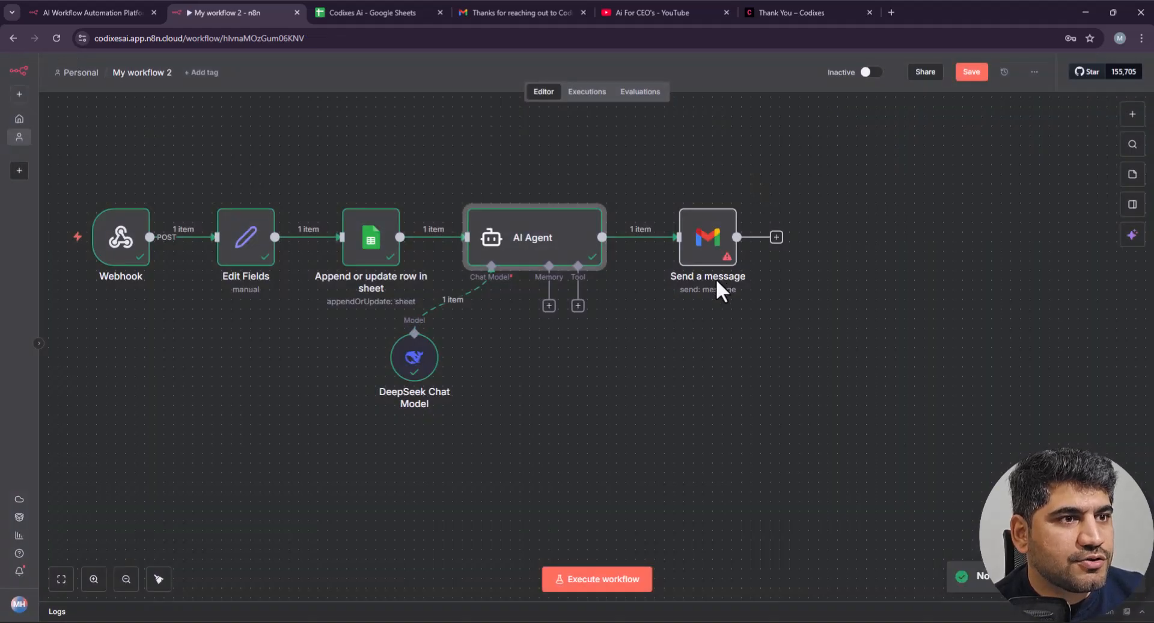
double_click(713, 241)
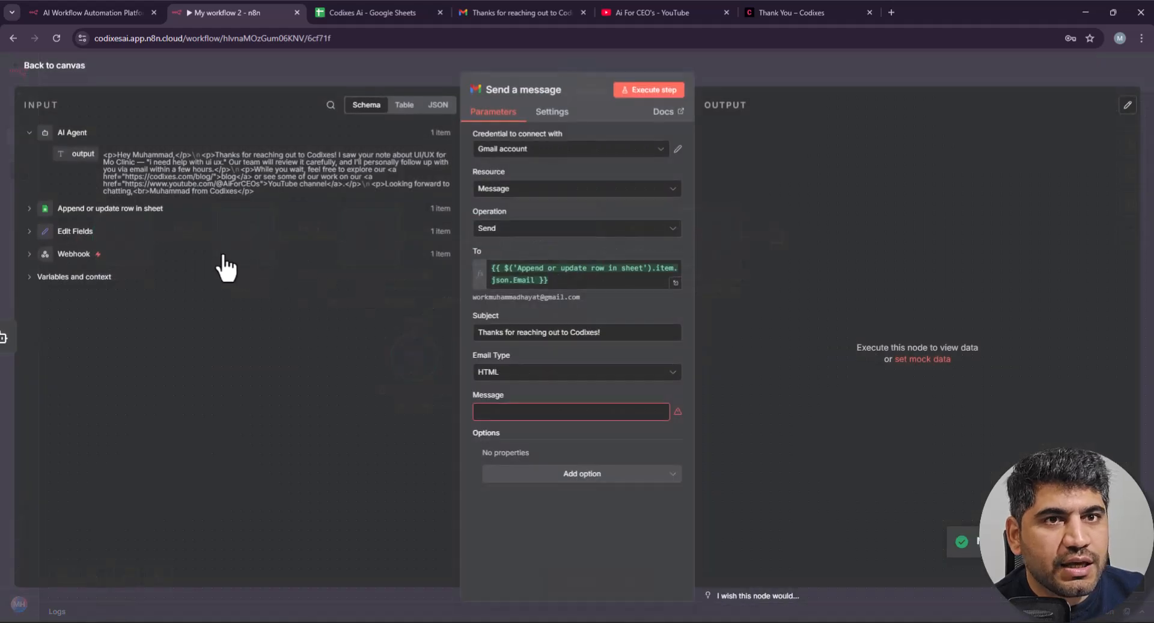
drag(81, 152, 510, 413)
click(575, 561)
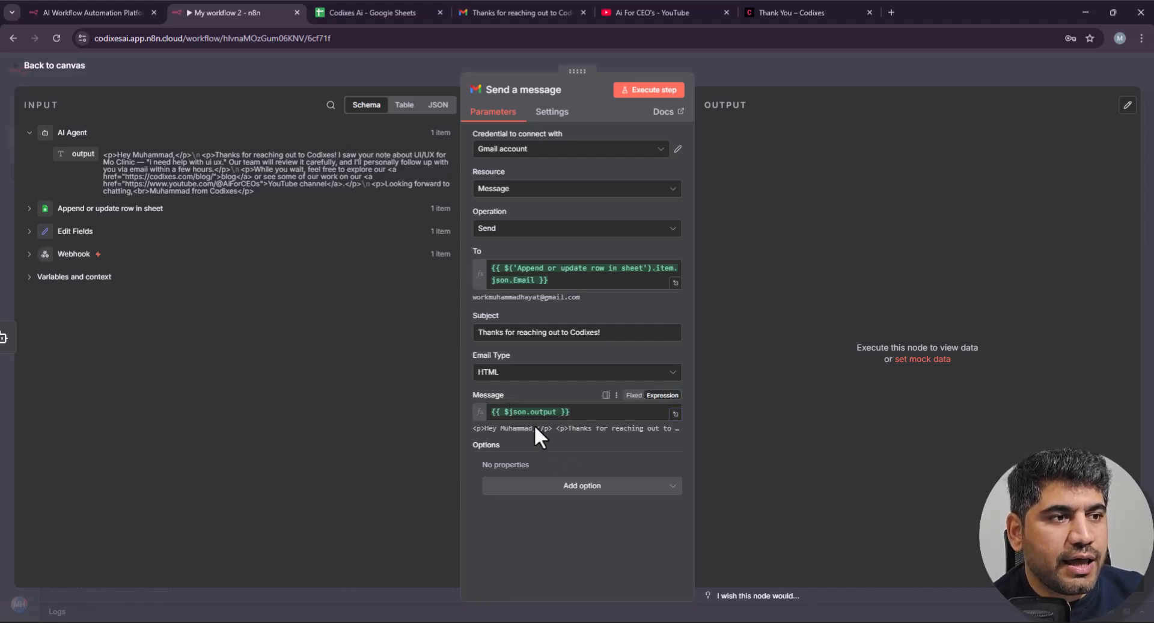
click(858, 72)
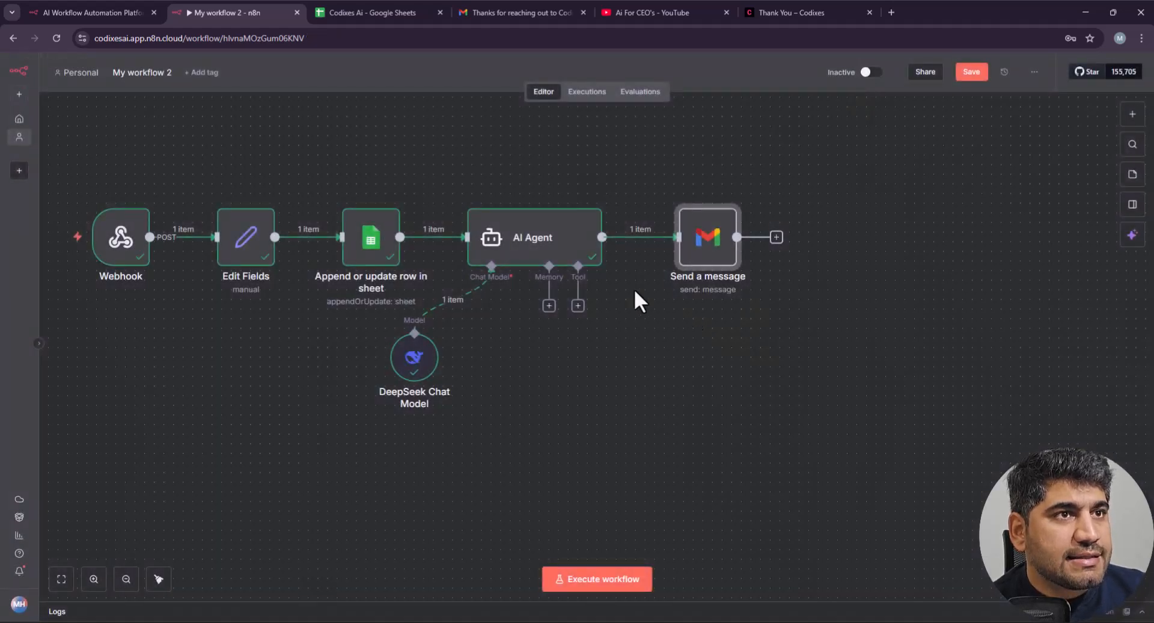
scroll(816, 335, right, 2)
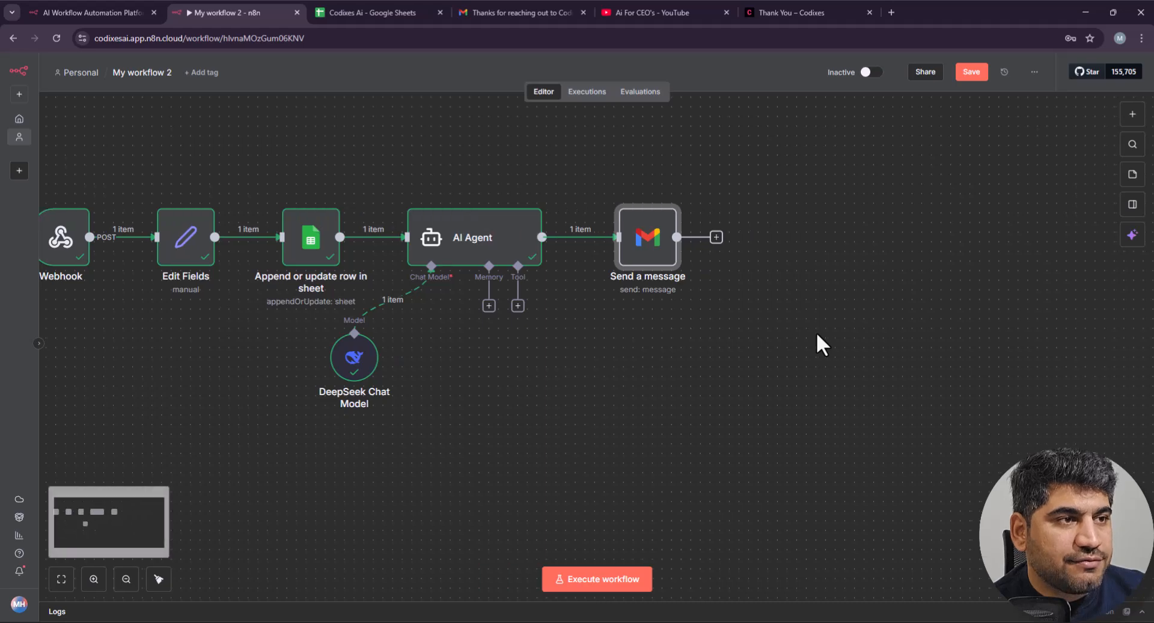
Step: Clear the existing test lead rows from the Codixes Ai spreadsheet
click(358, 12)
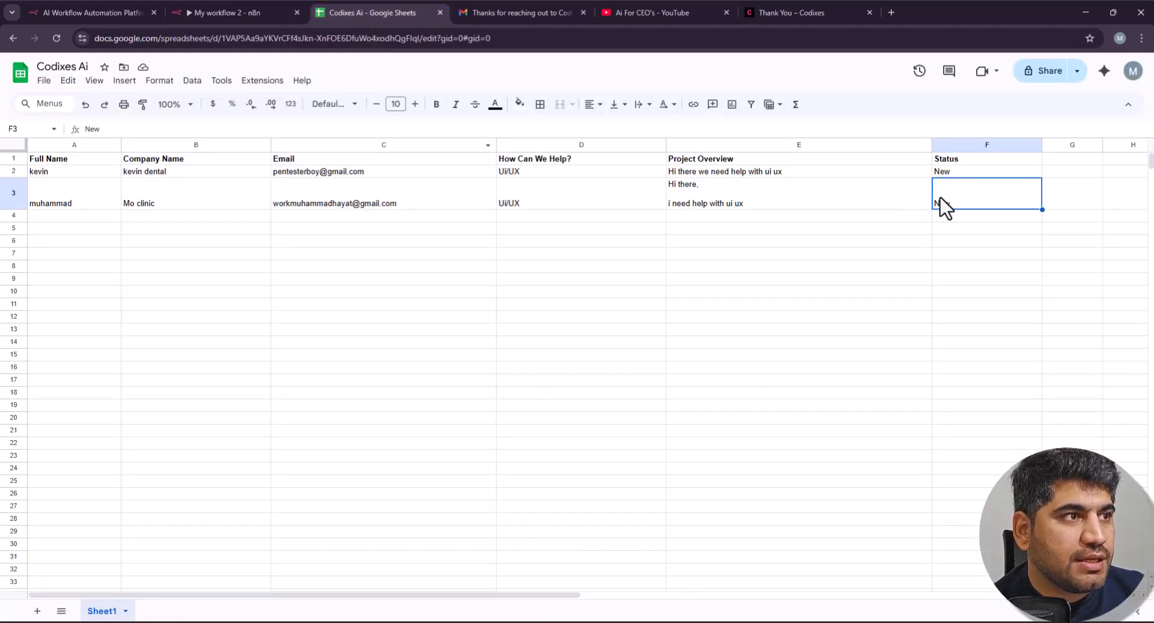
drag(981, 200, 92, 184)
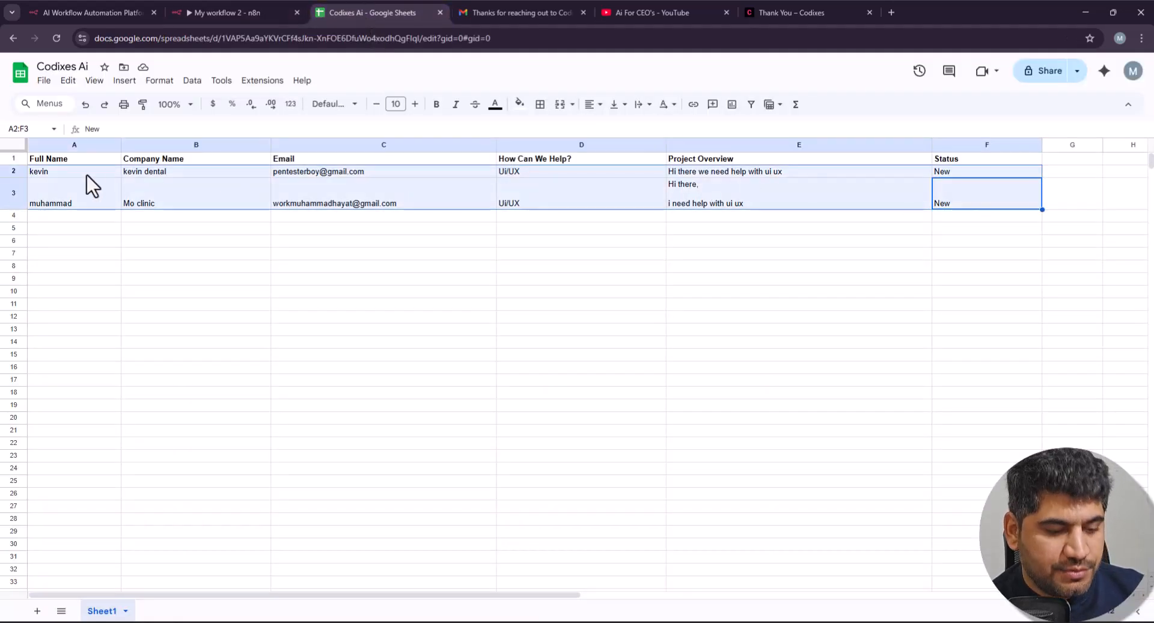
key(Delete)
click(180, 221)
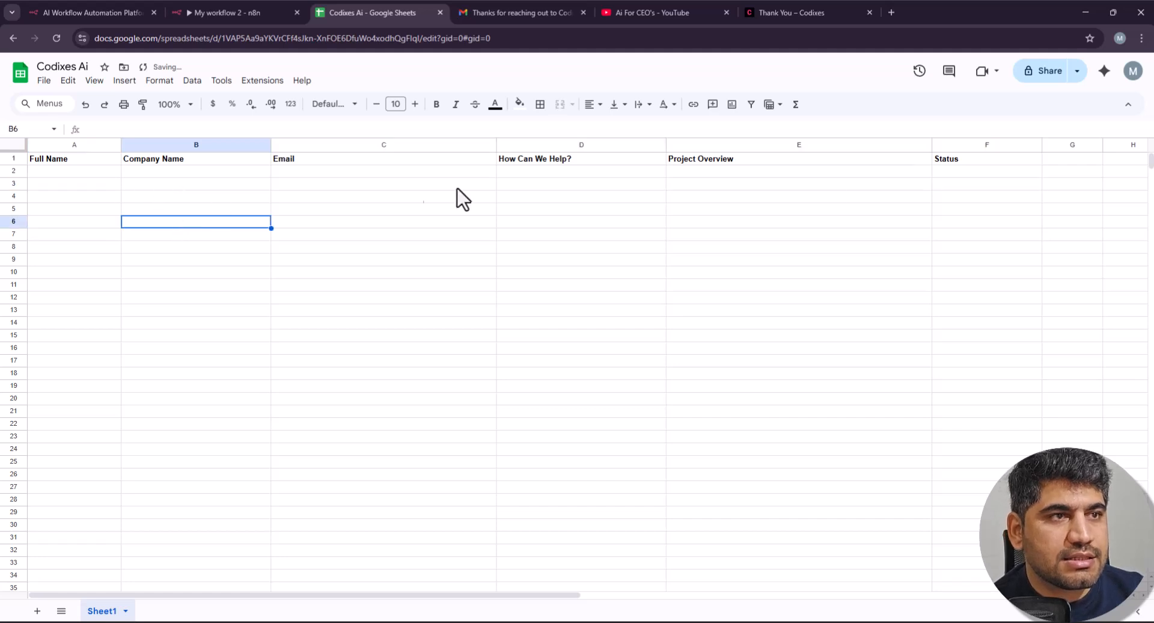
click(952, 171)
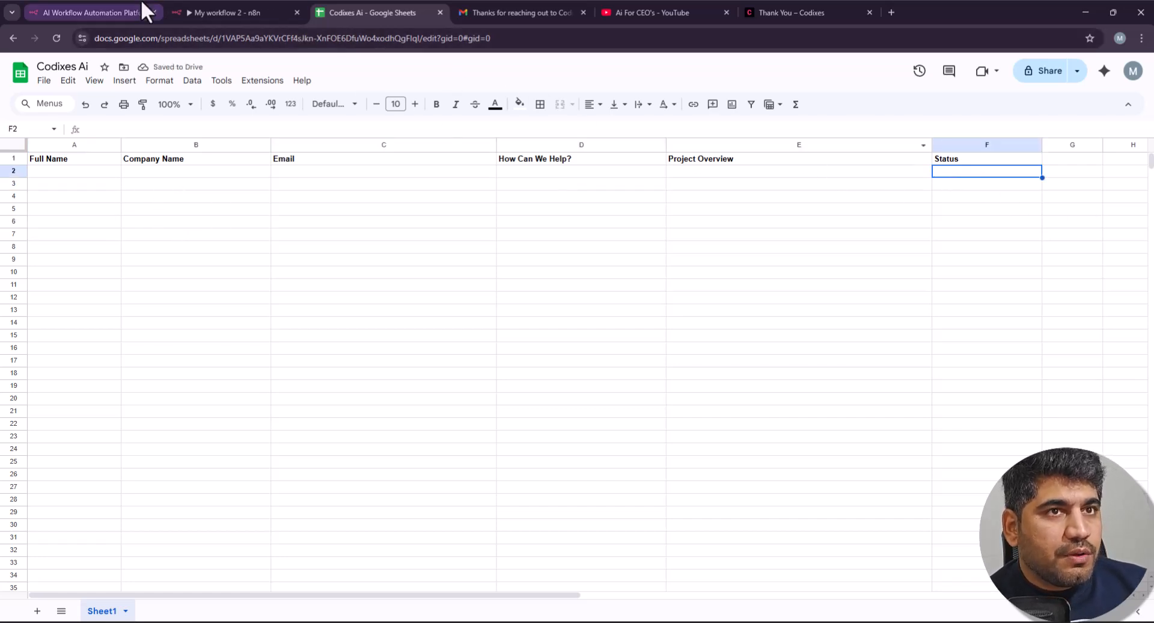
click(205, 13)
scroll(225, 250, left, 6)
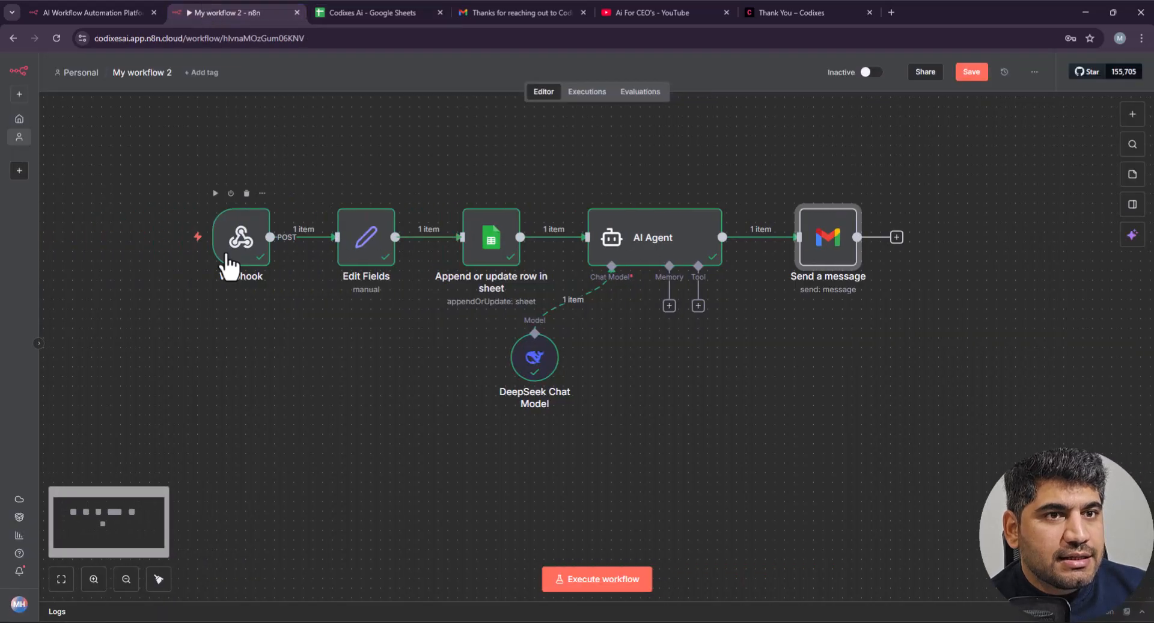
scroll(385, 266, right, 2)
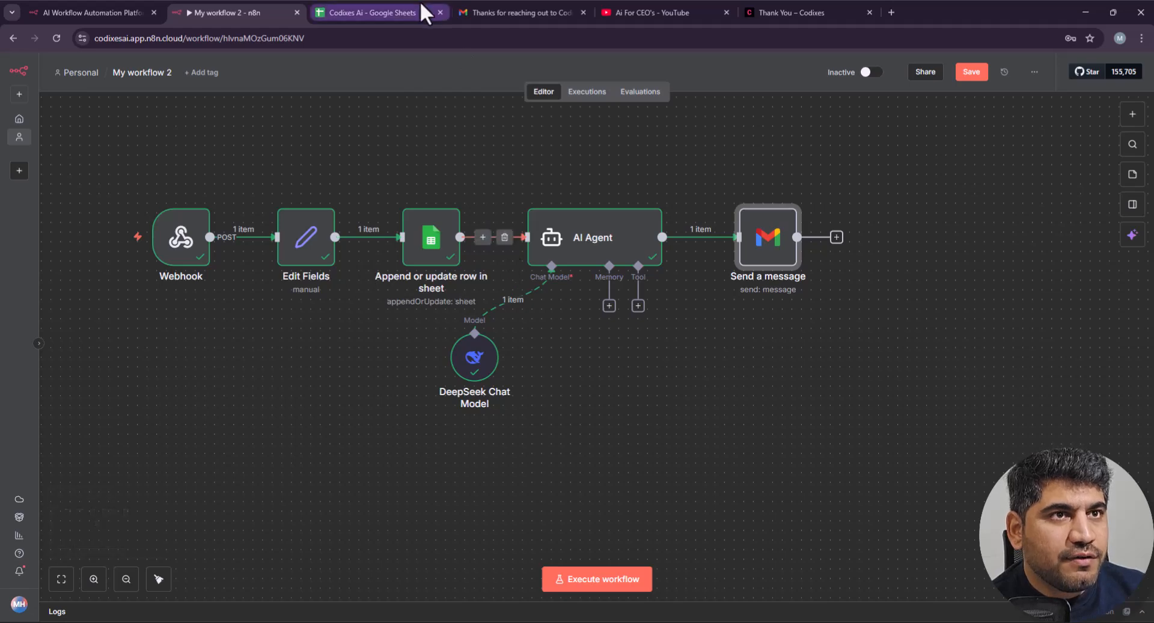
click(421, 11)
Step: Enter 'New' in Status cell F2, then change it to 'Contacted'
double_click(965, 174)
text(New)
click(952, 186)
click(973, 174)
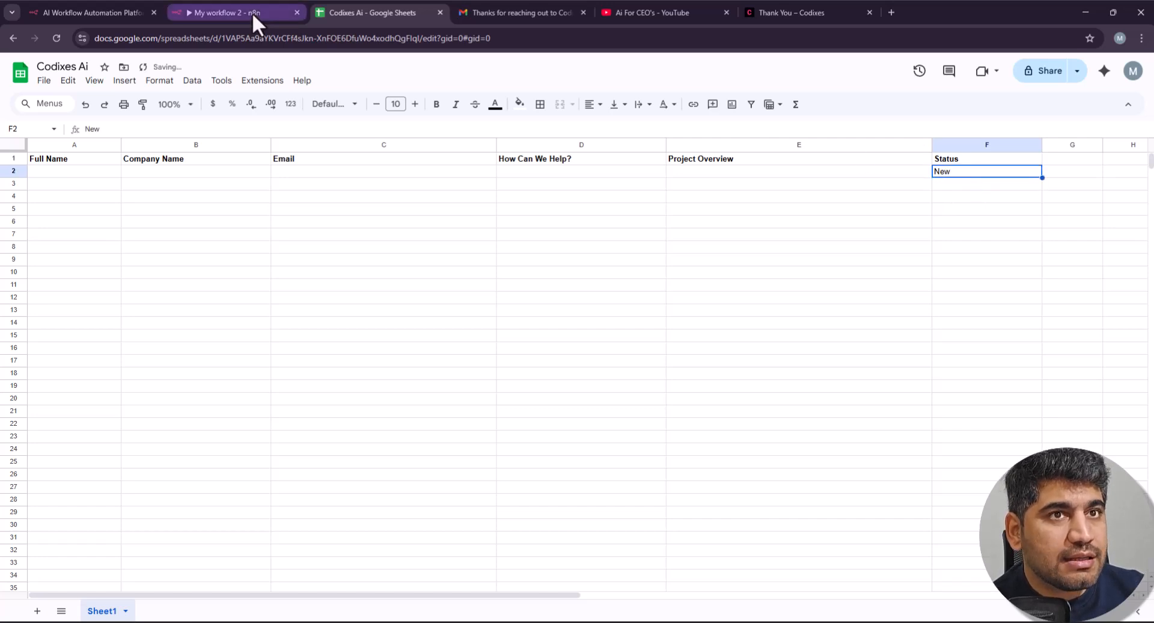
double_click(965, 175)
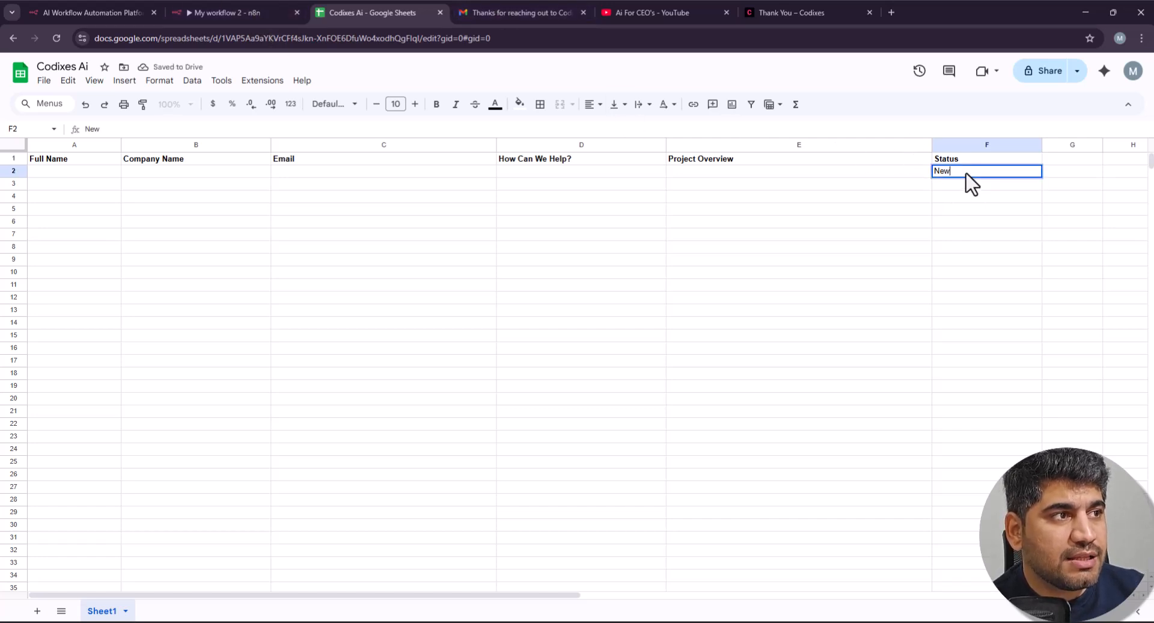
text(Contacte)
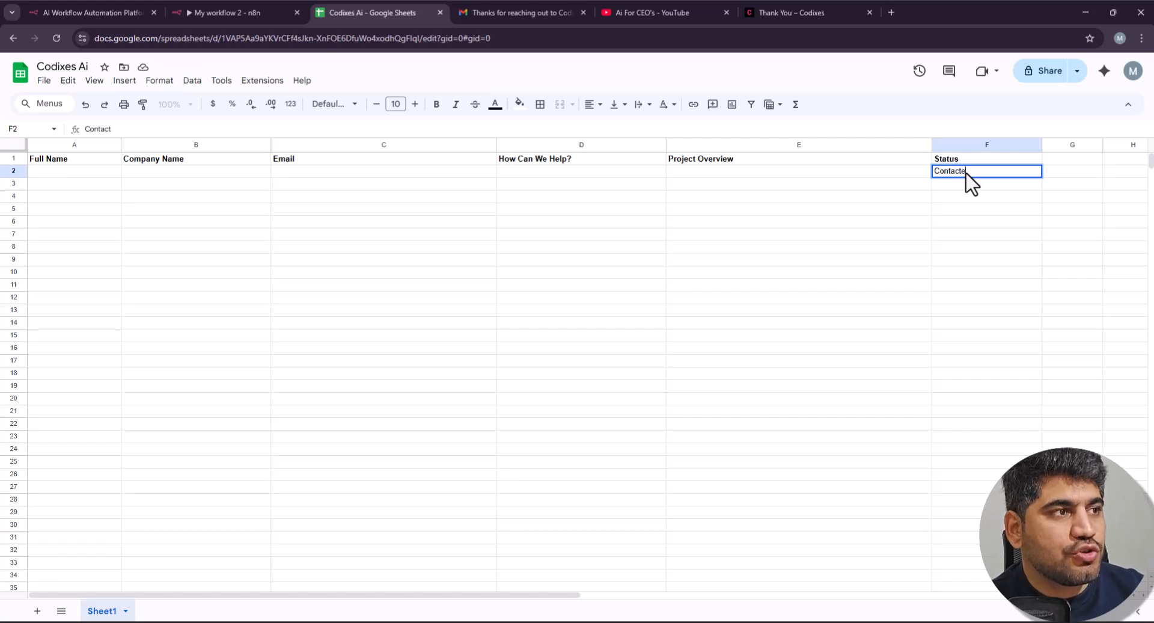
text(e)
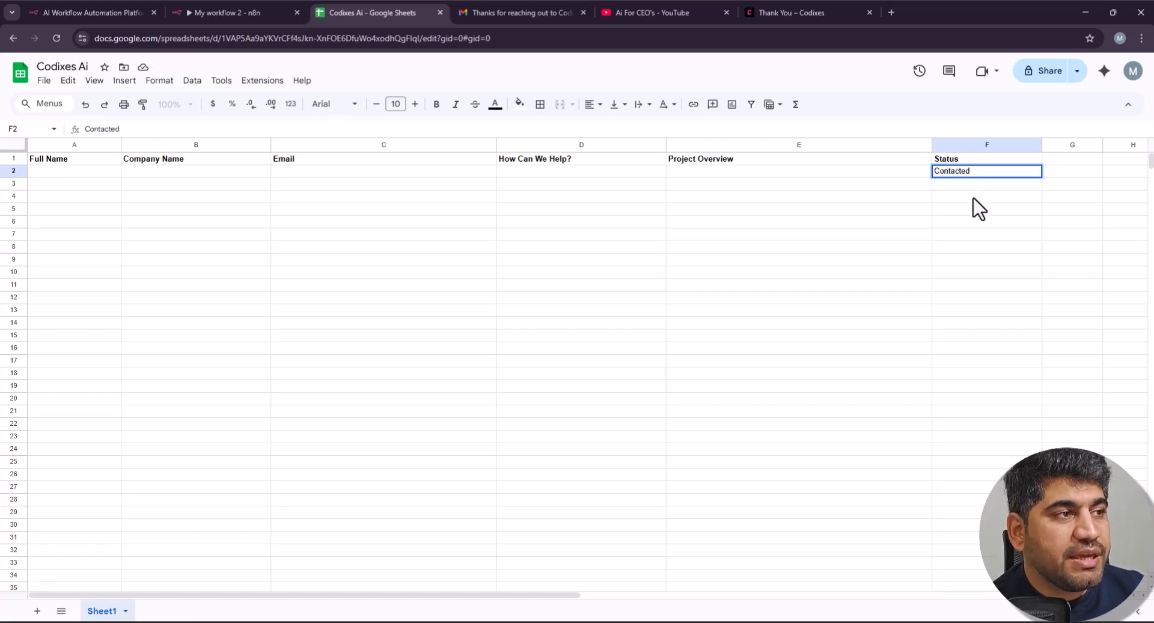
click(972, 198)
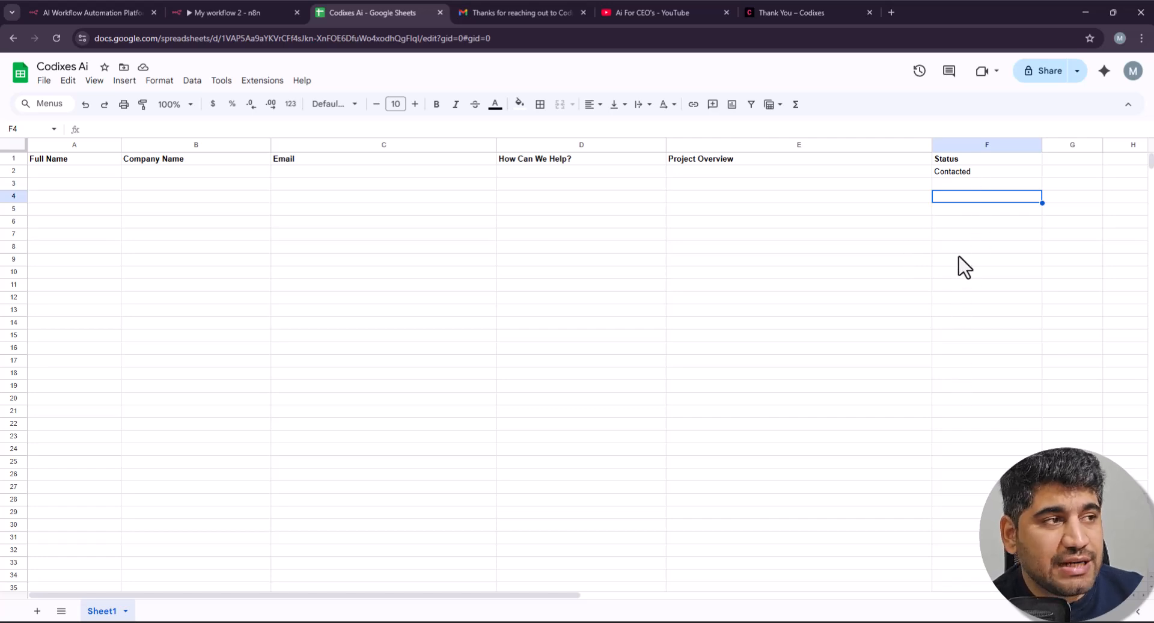
click(982, 171)
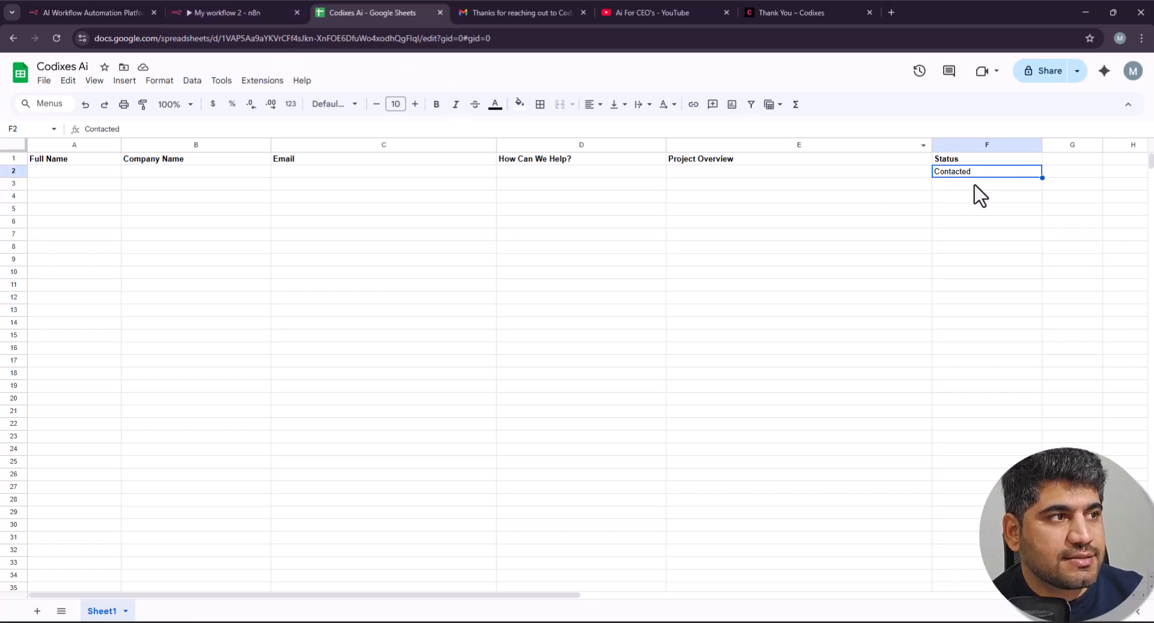
Step: Add a Google Sheets 'Append or update row in sheet' step after Send a message
click(292, 13)
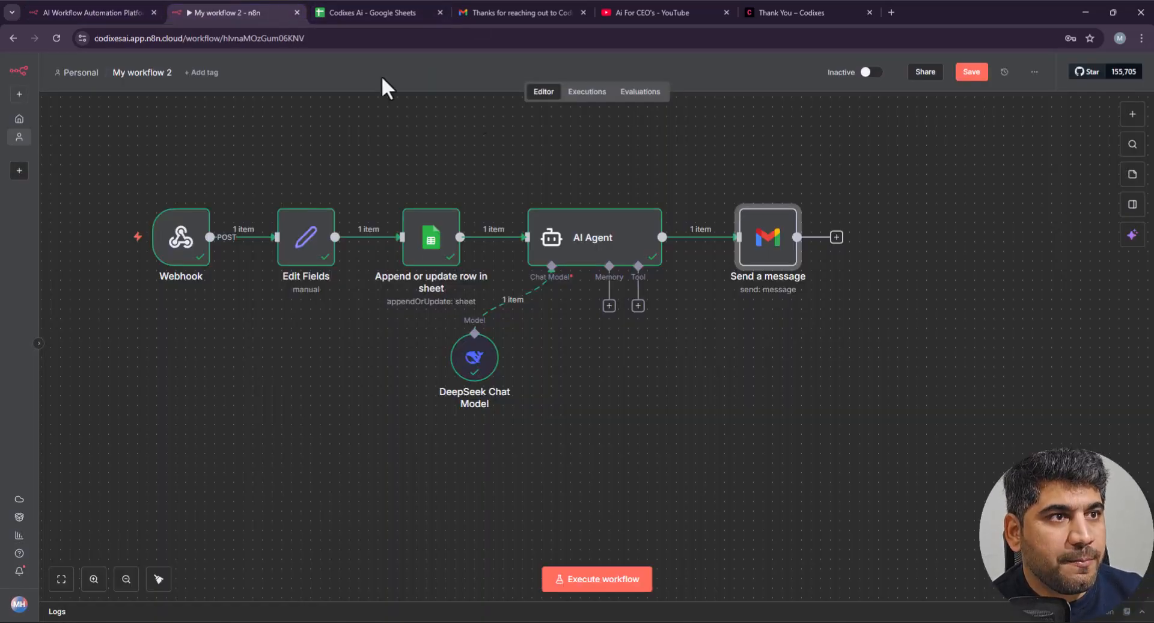
click(836, 237)
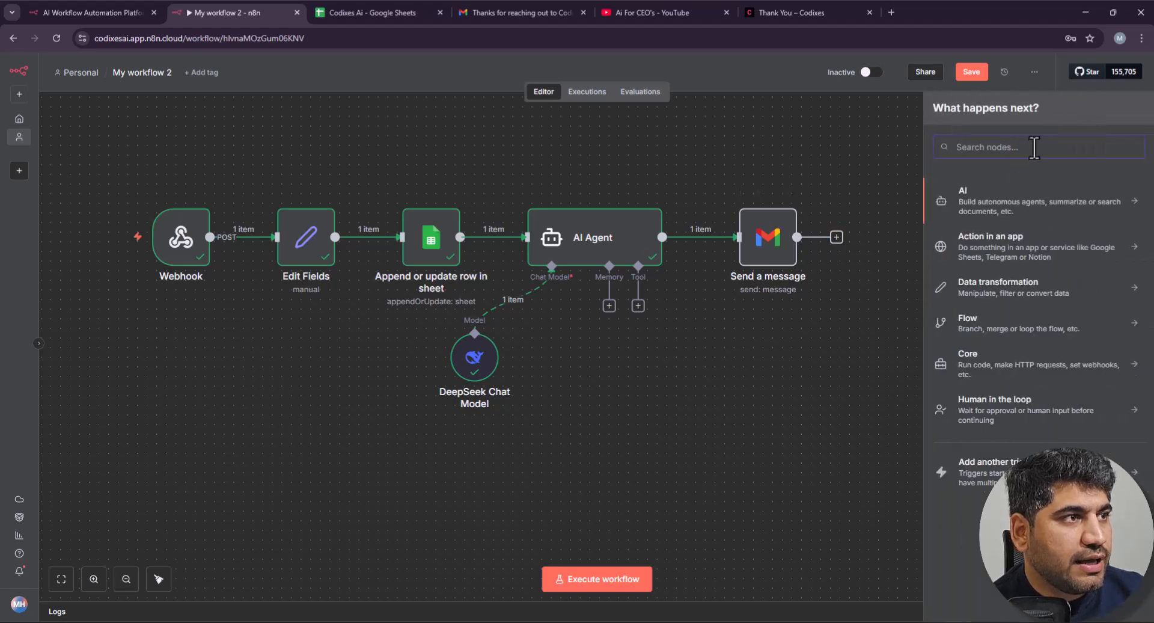
text(s)
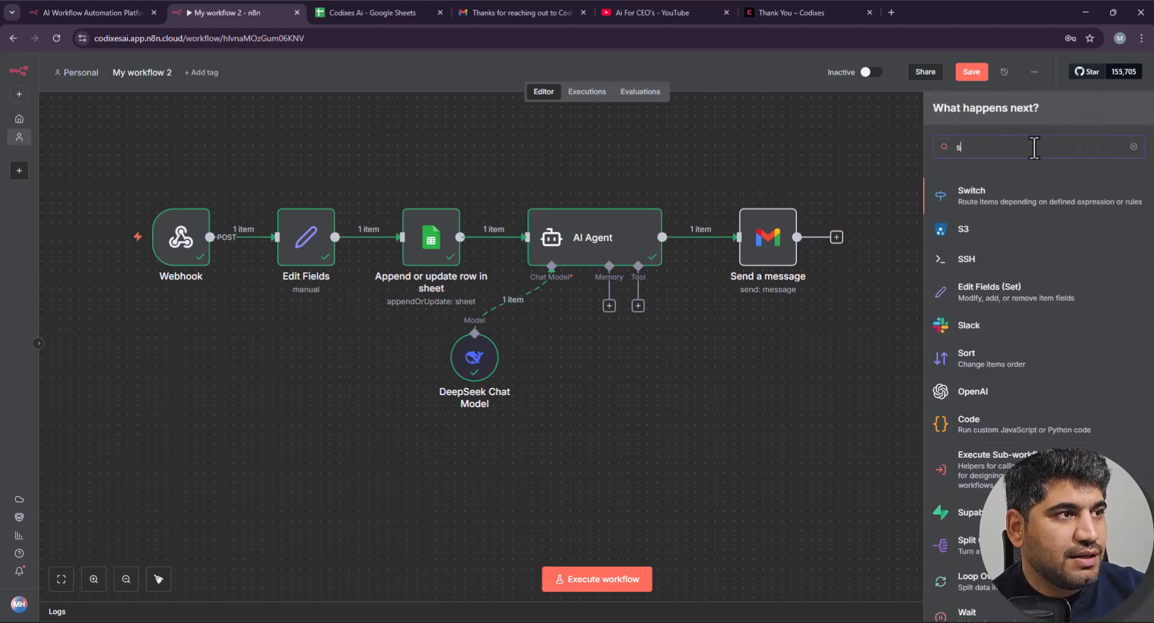
text(heets)
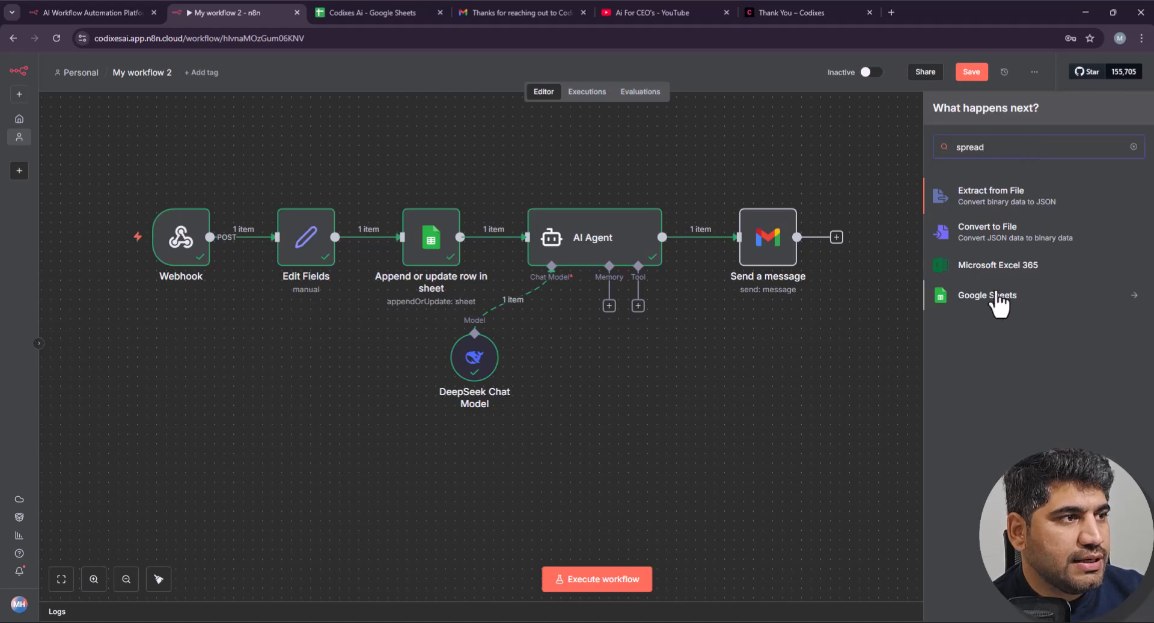
click(999, 365)
click(1001, 300)
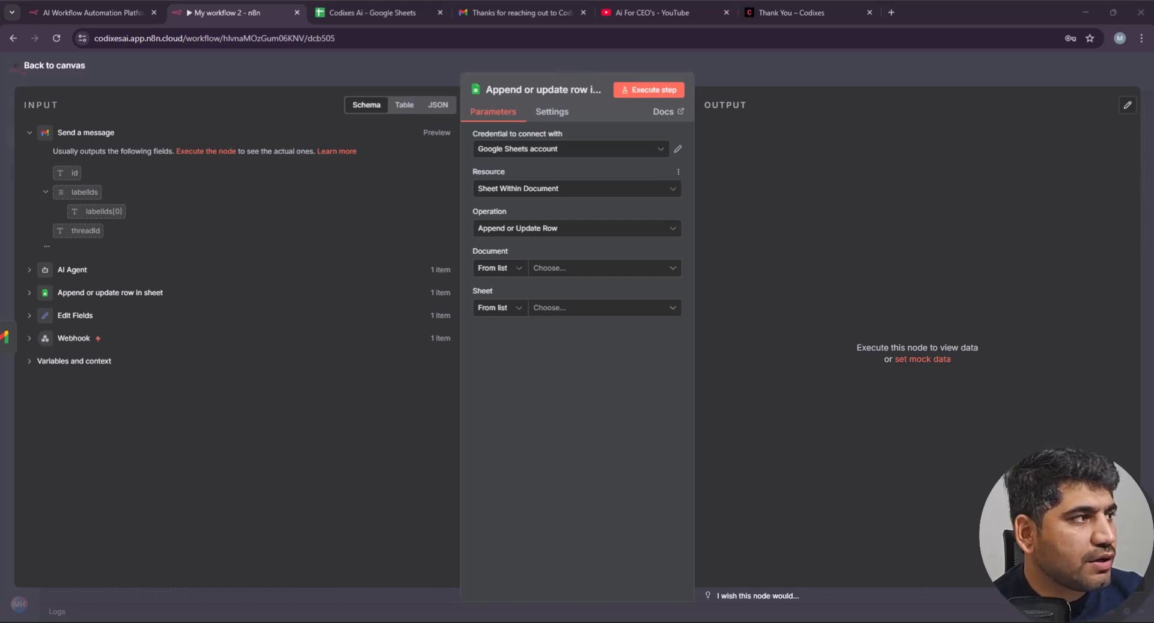
Step: Target the Codixes Ai spreadsheet's Sheet1, matching rows on the Email column
click(551, 269)
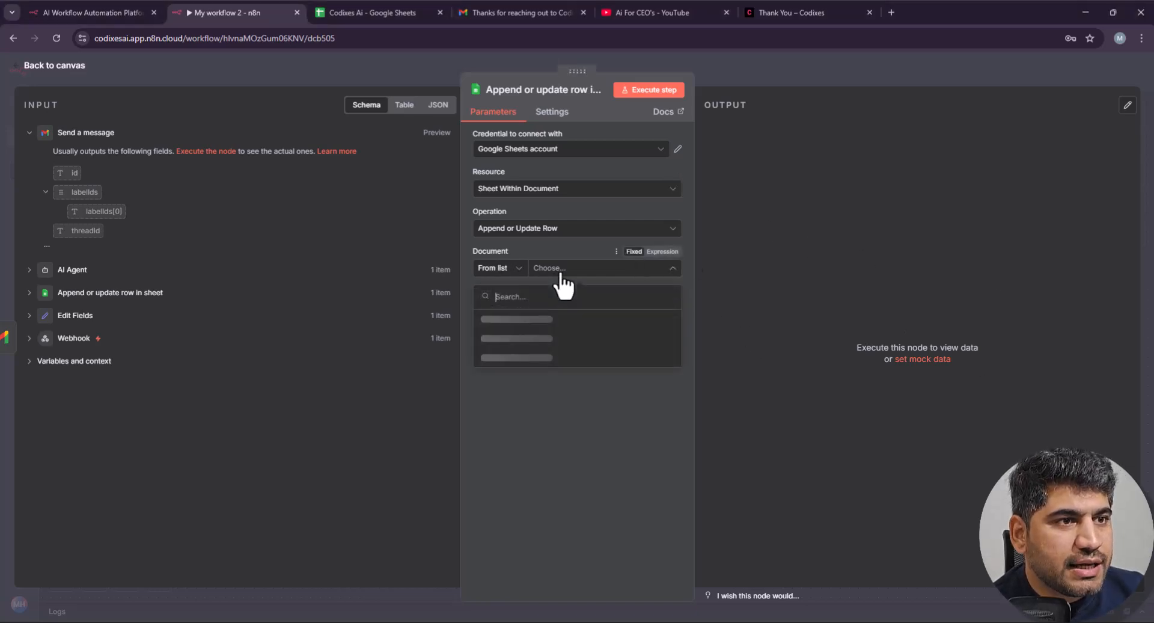
click(543, 335)
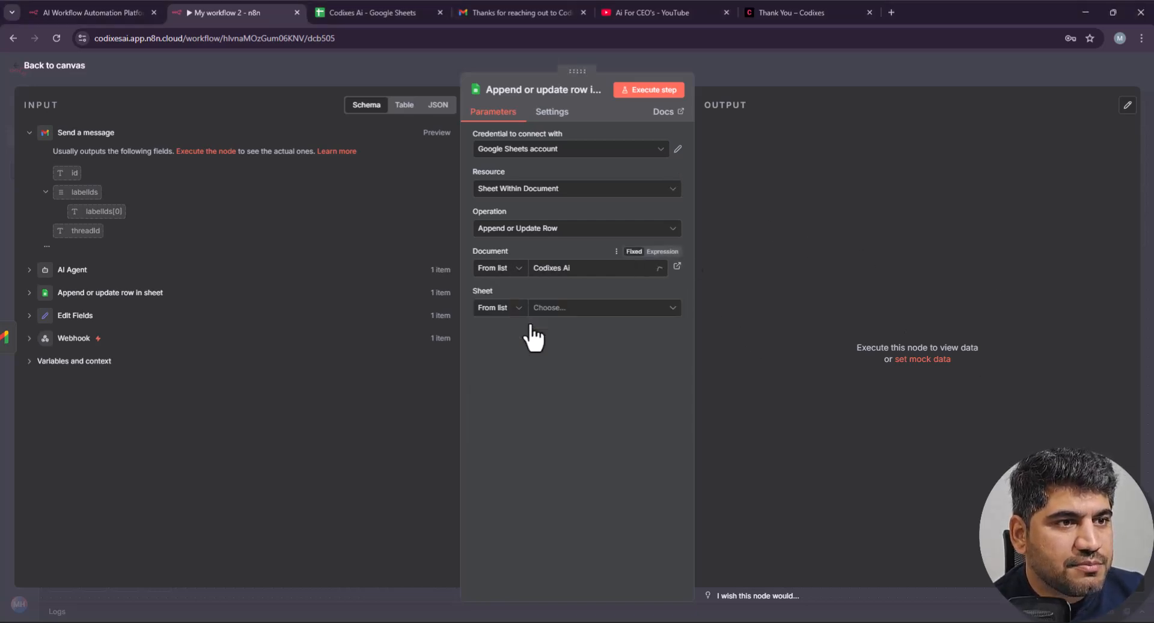
click(562, 310)
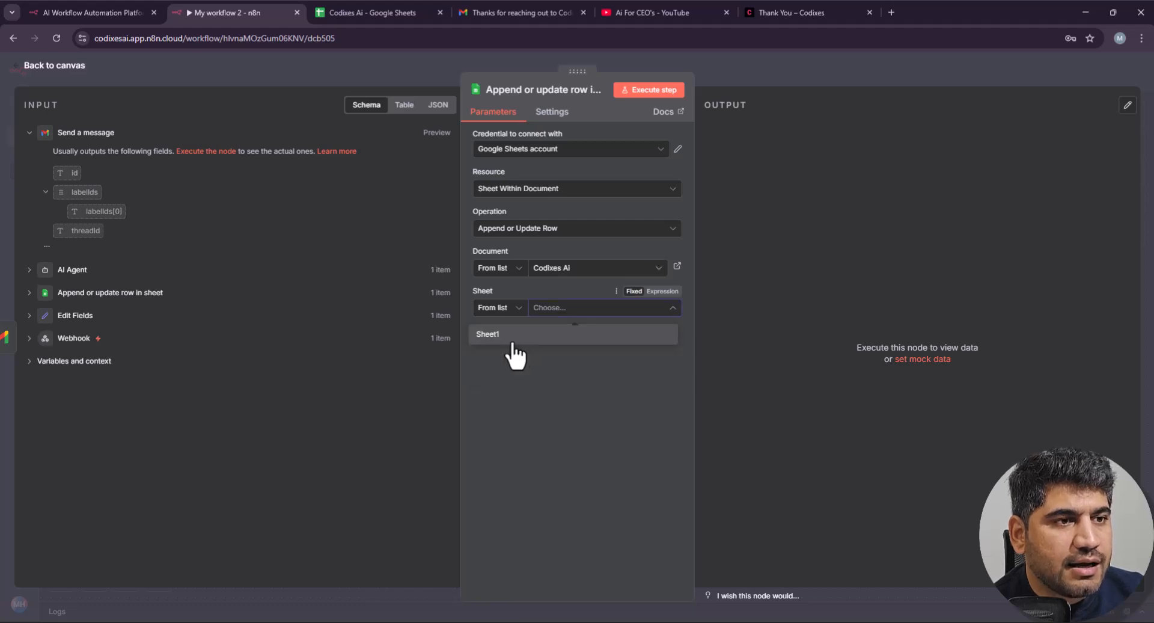
click(507, 337)
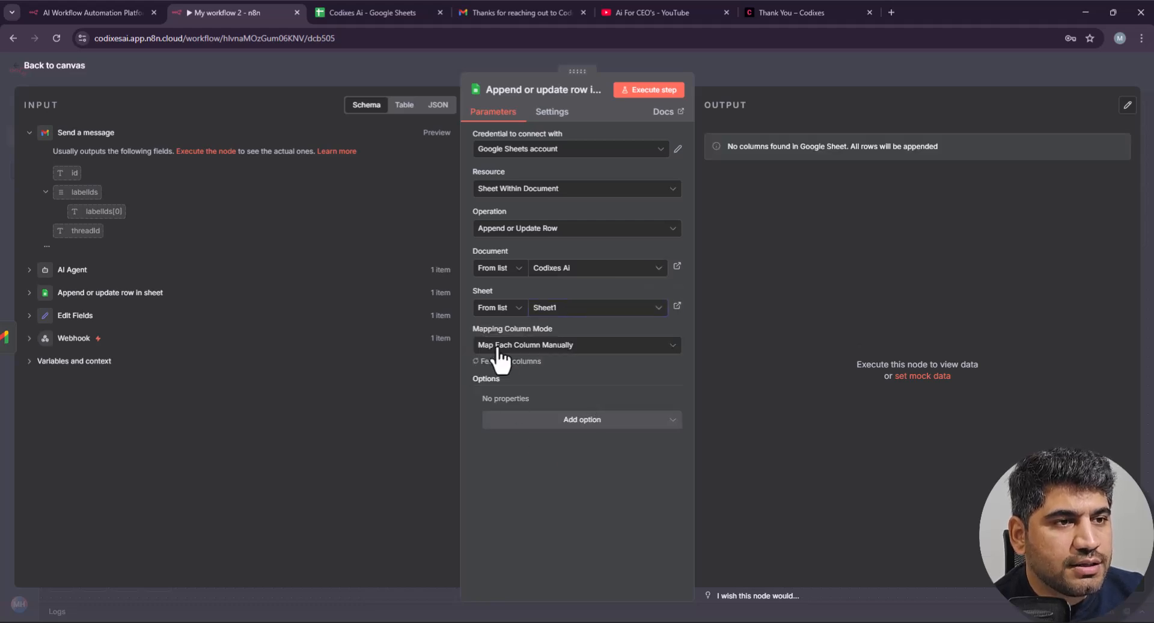
click(548, 382)
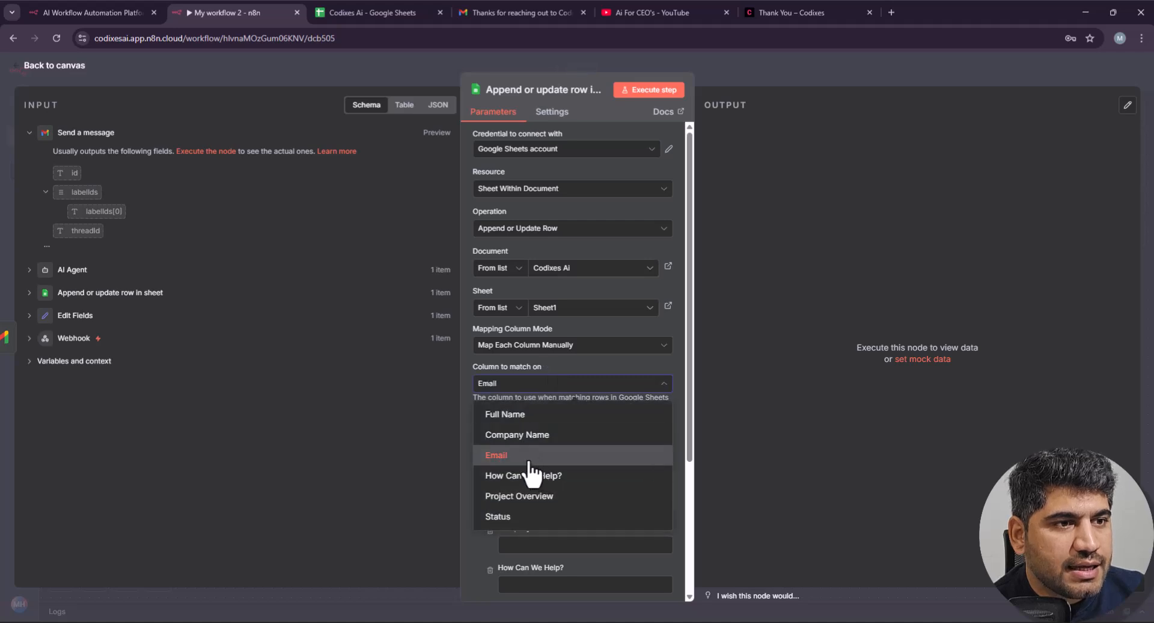
click(529, 458)
Step: Map the incoming Email into the match field and set Status to Contacted
scroll(603, 435, down, 2)
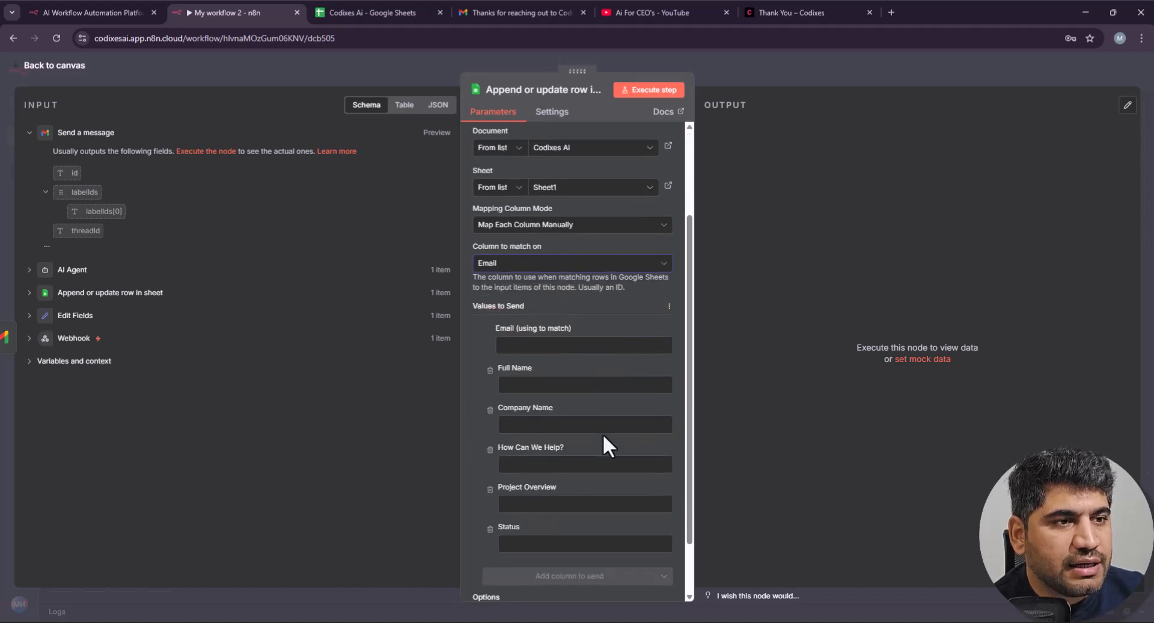
drag(180, 337, 123, 315)
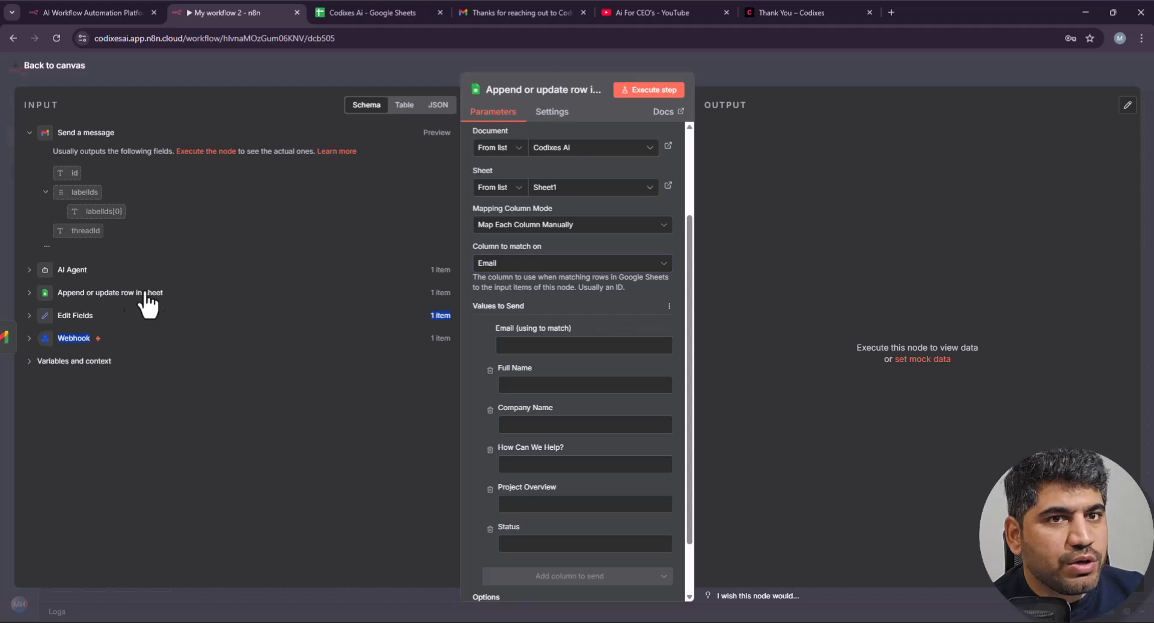
click(33, 294)
drag(75, 330, 545, 394)
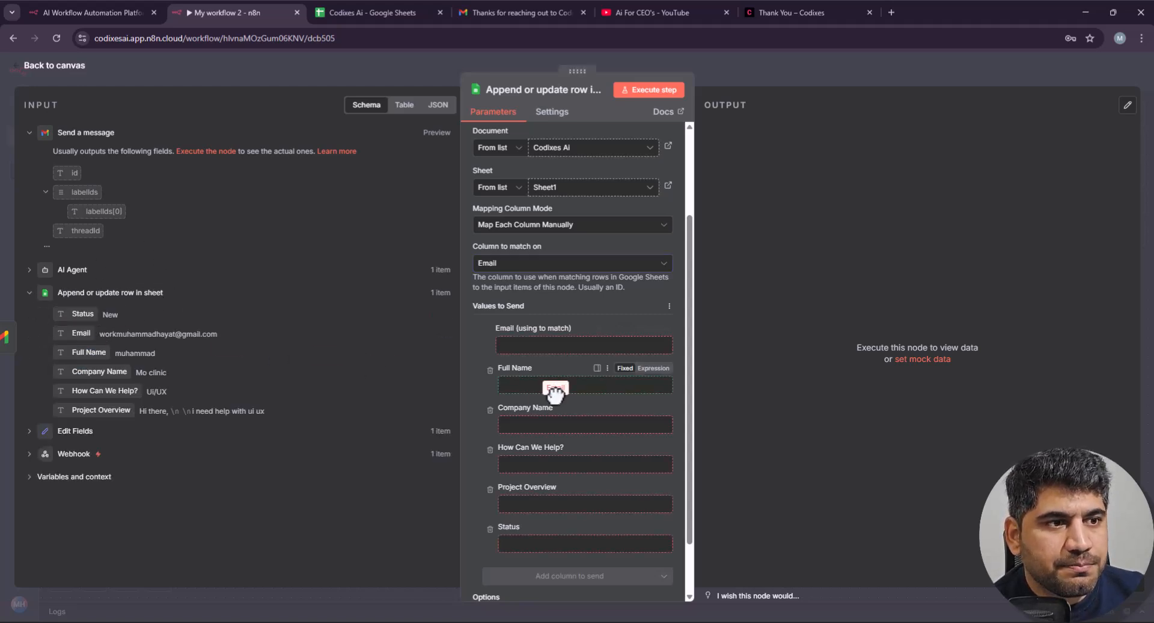
drag(562, 353, 556, 349)
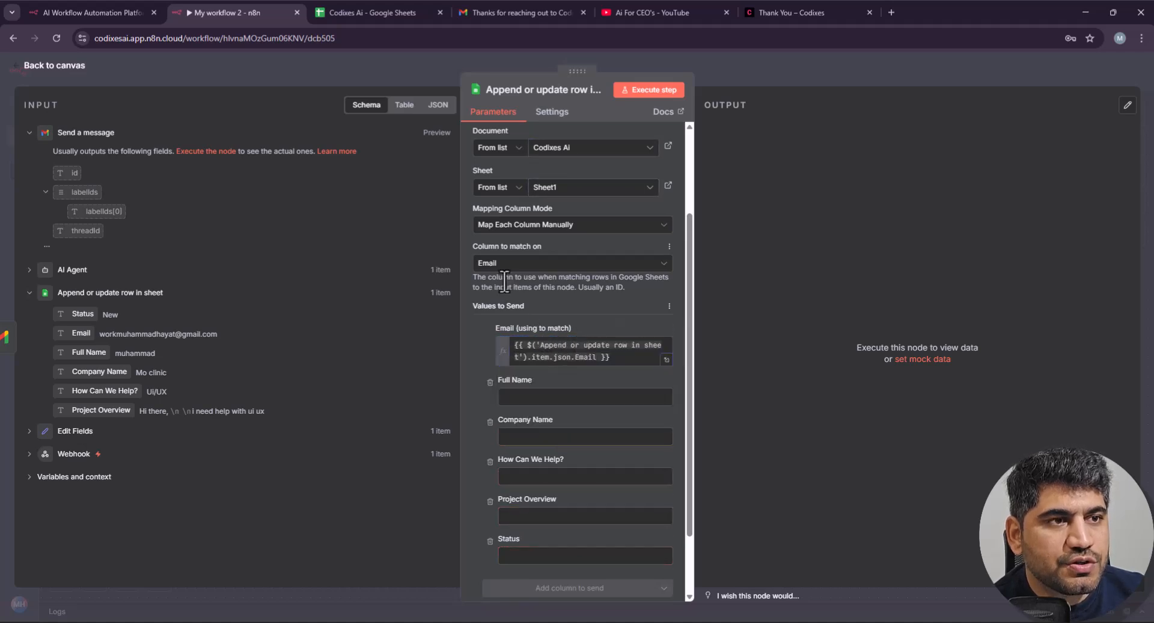
scroll(528, 334, down, 3)
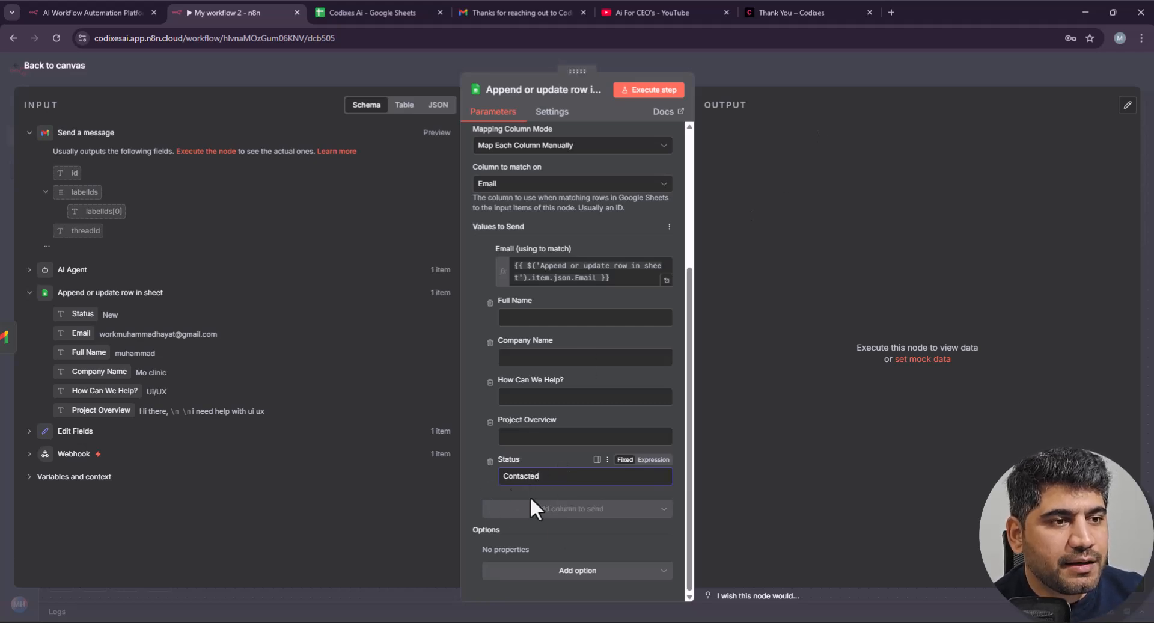
click(478, 487)
click(849, 67)
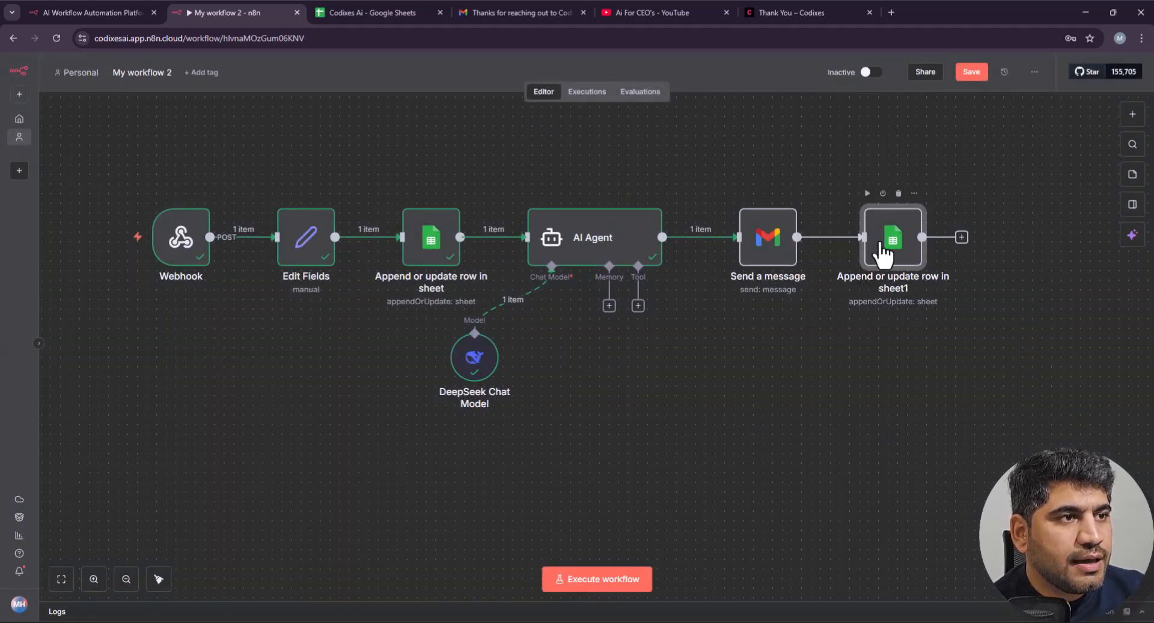
Step: Move the DeepSeek Chat Model node lower and to the right on the canvas
click(391, 3)
click(280, 3)
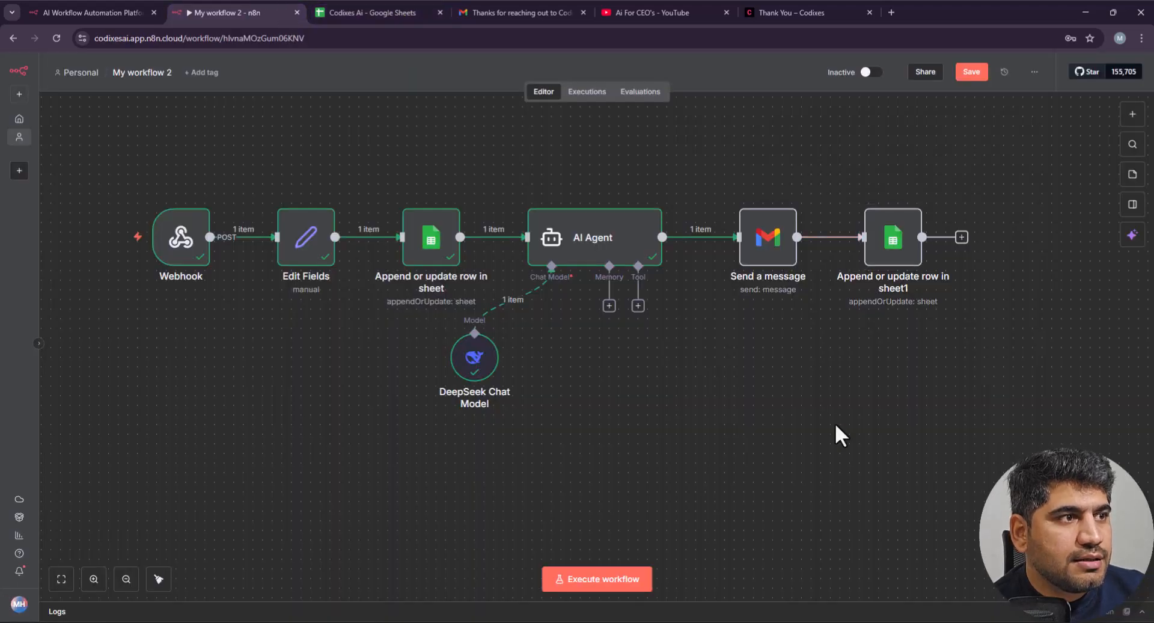
drag(460, 367, 566, 405)
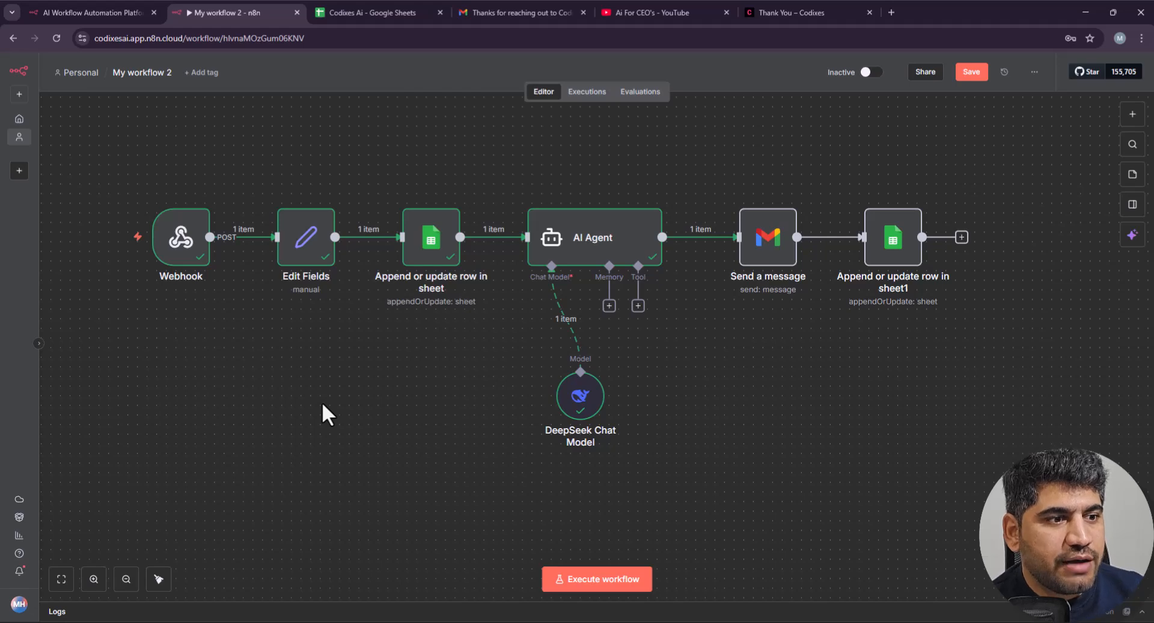
click(787, 12)
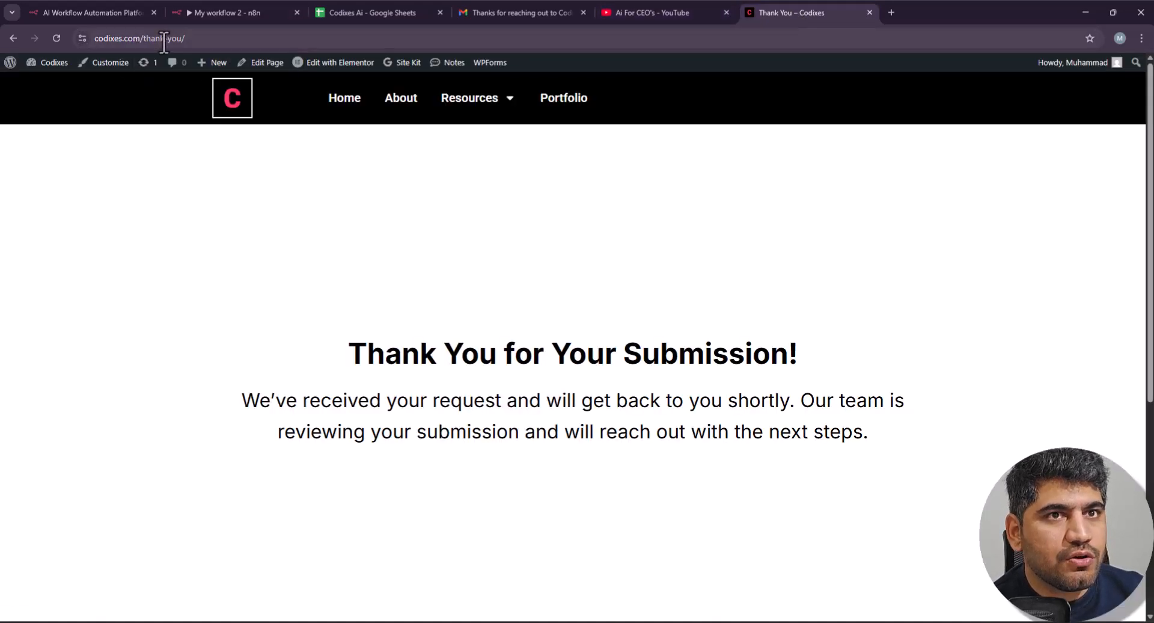
Step: Reload the Codixes thank-you page to get the empty contact form back
drag(144, 38, 287, 117)
key(Return)
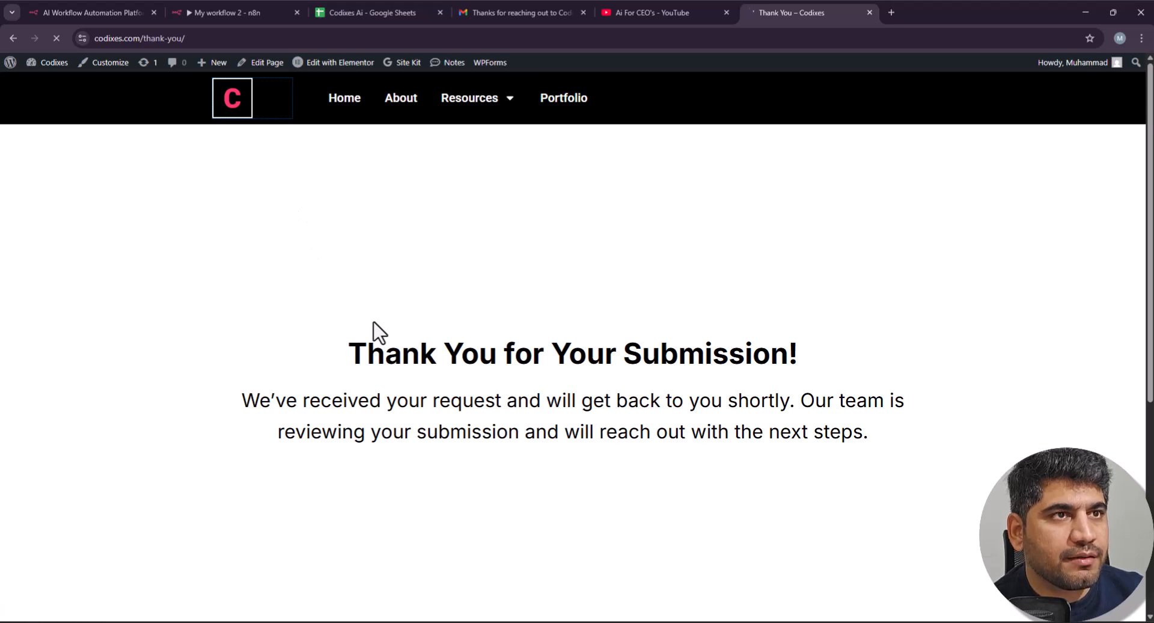
scroll(494, 363, down, 4)
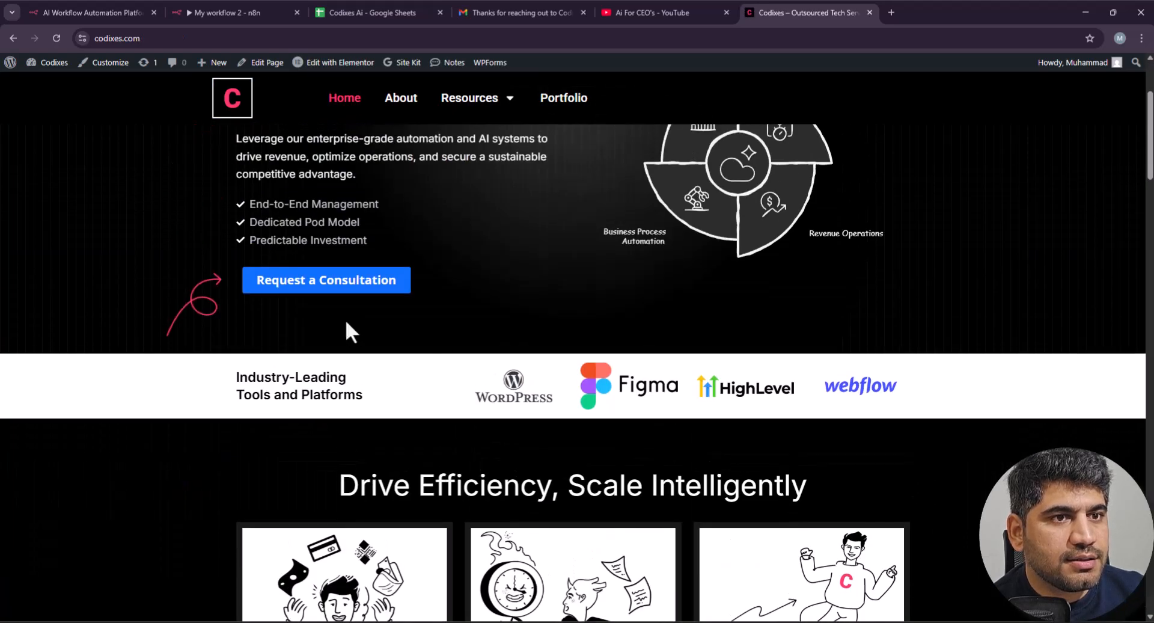
click(229, 5)
click(806, 8)
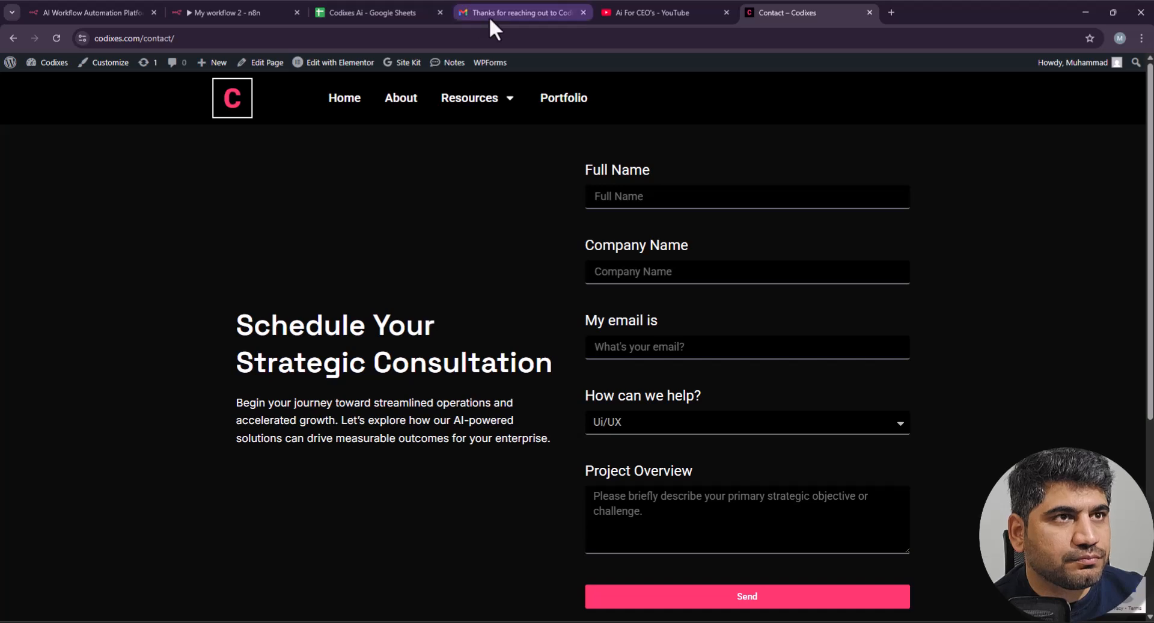
click(206, 12)
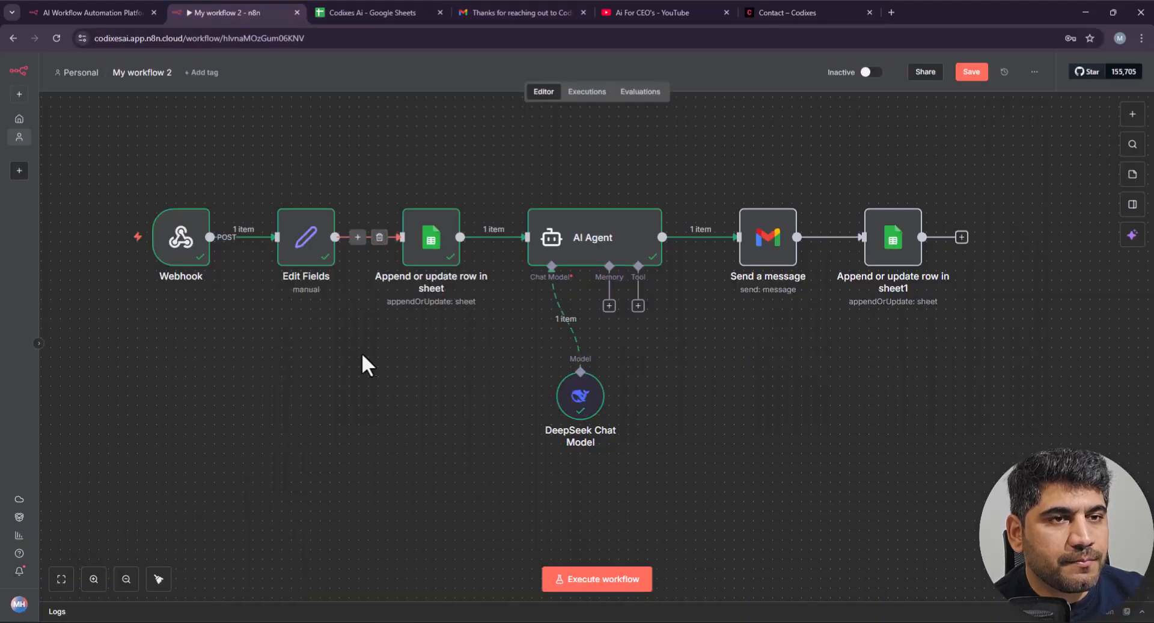
Step: Delete the earlier reply and lead emails in Gmail, then start an n8n test run
click(550, 11)
click(229, 99)
click(153, 154)
click(229, 100)
click(241, 12)
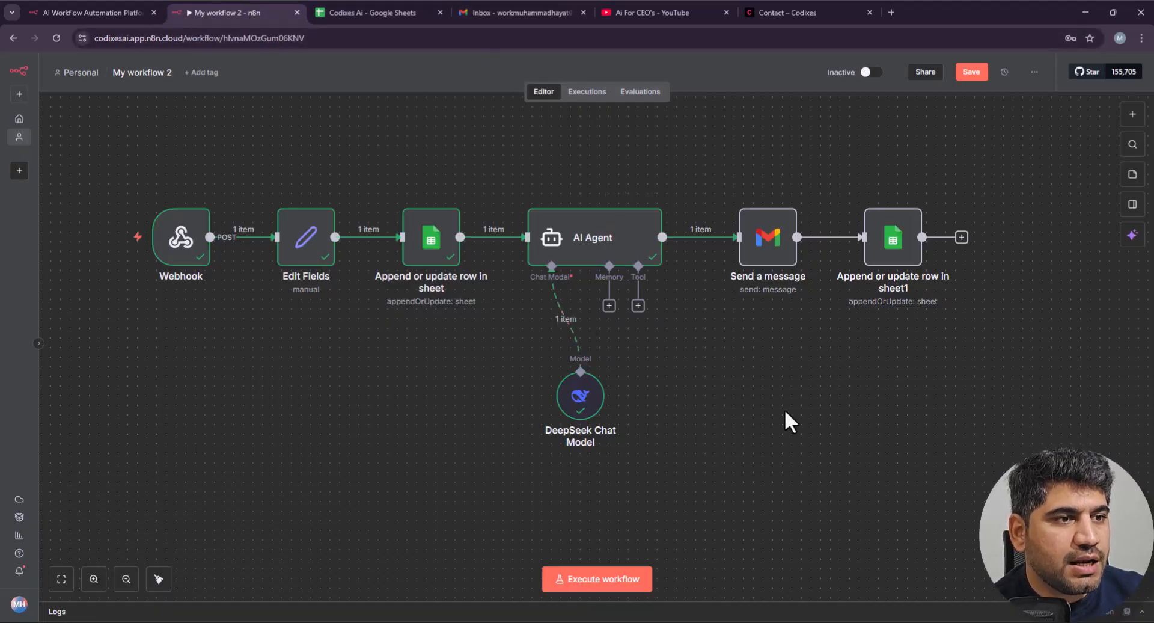
click(575, 578)
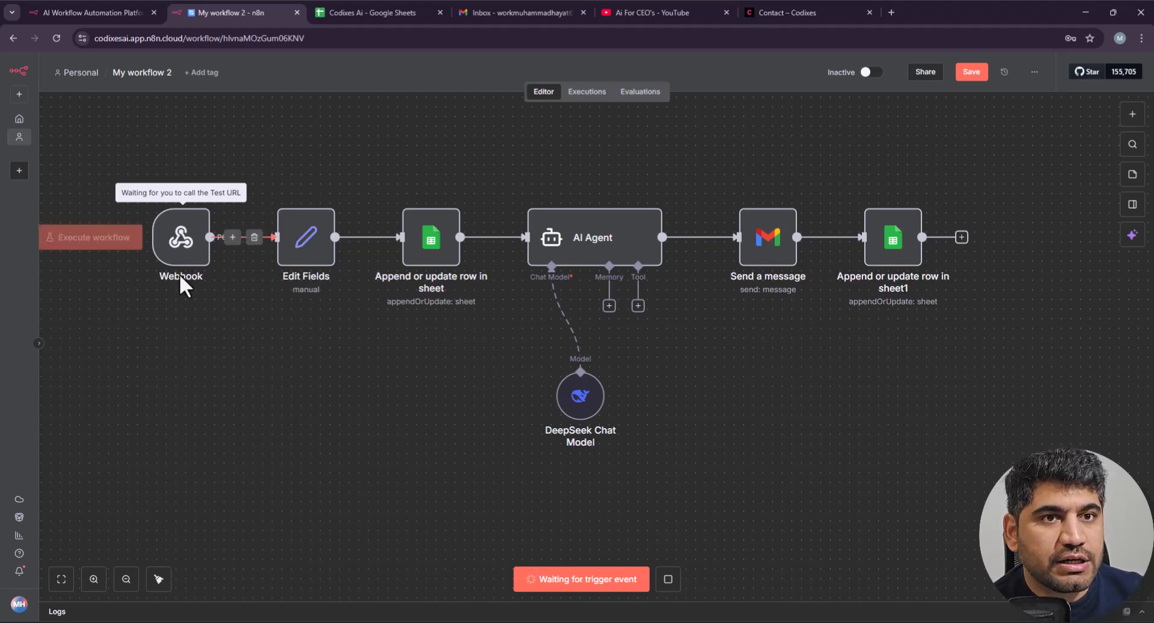
Step: Fill in the lead's full name, auto detailing company name and saved email address
click(812, 11)
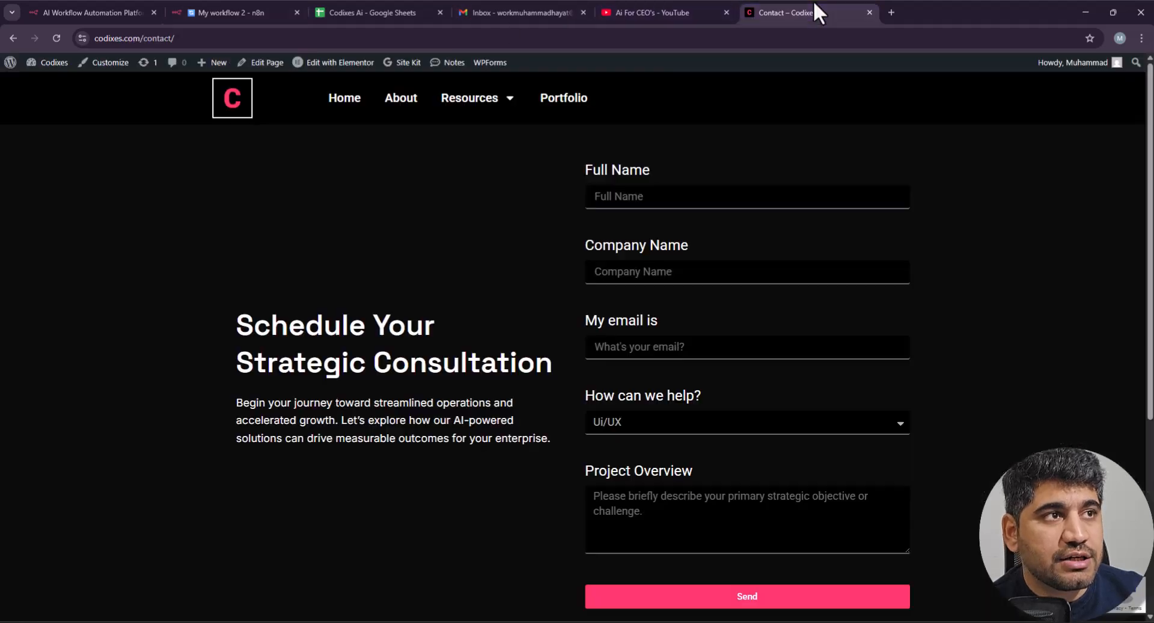
click(646, 196)
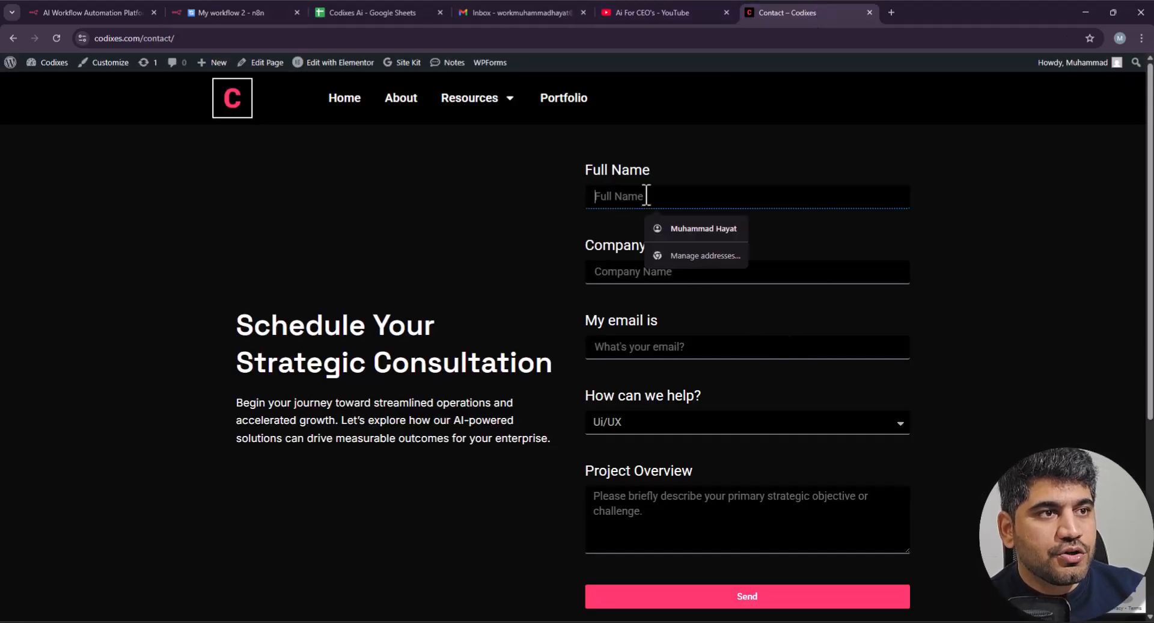
text(David)
key(Tab)
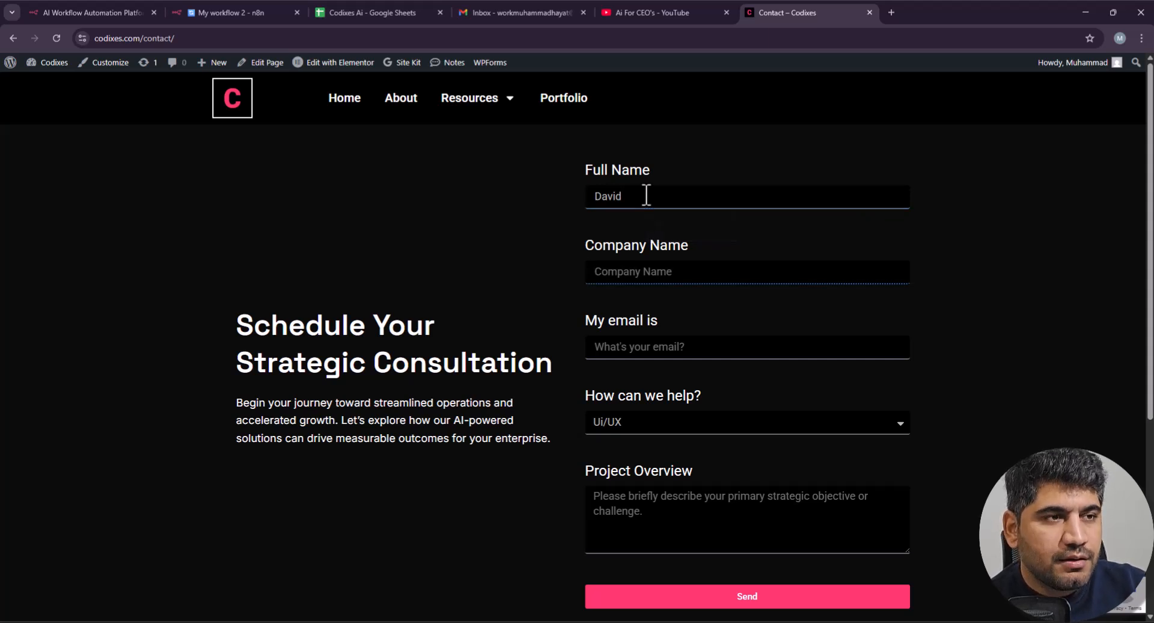
text(Dave car)
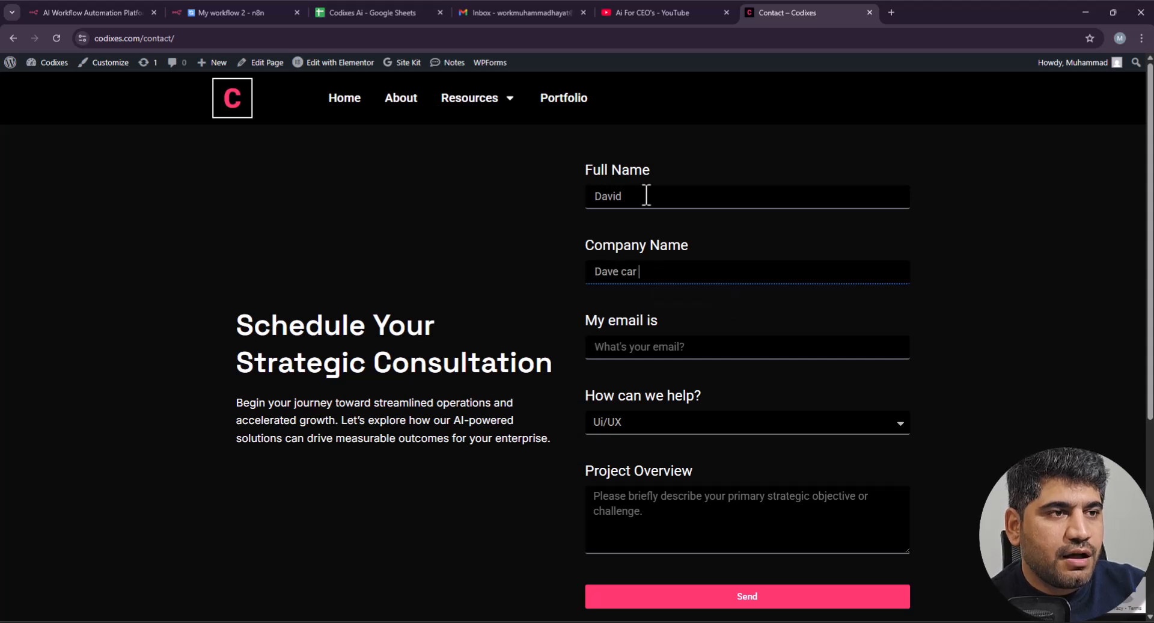
key(BackSpace)
text(auyto detailing)
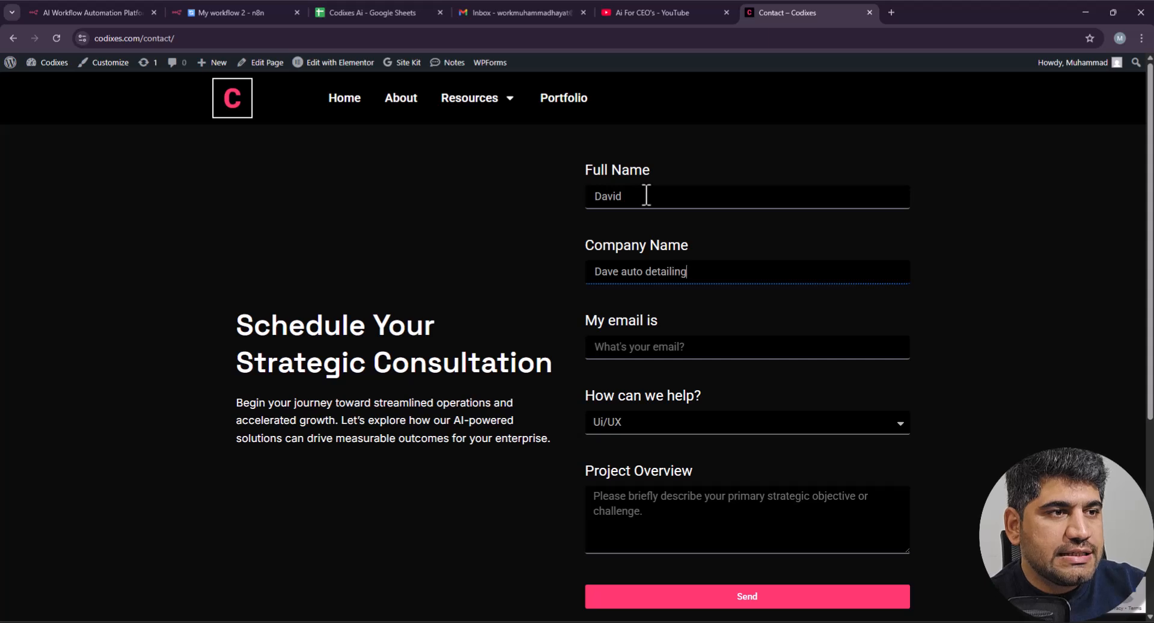
key(Tab)
text(w)
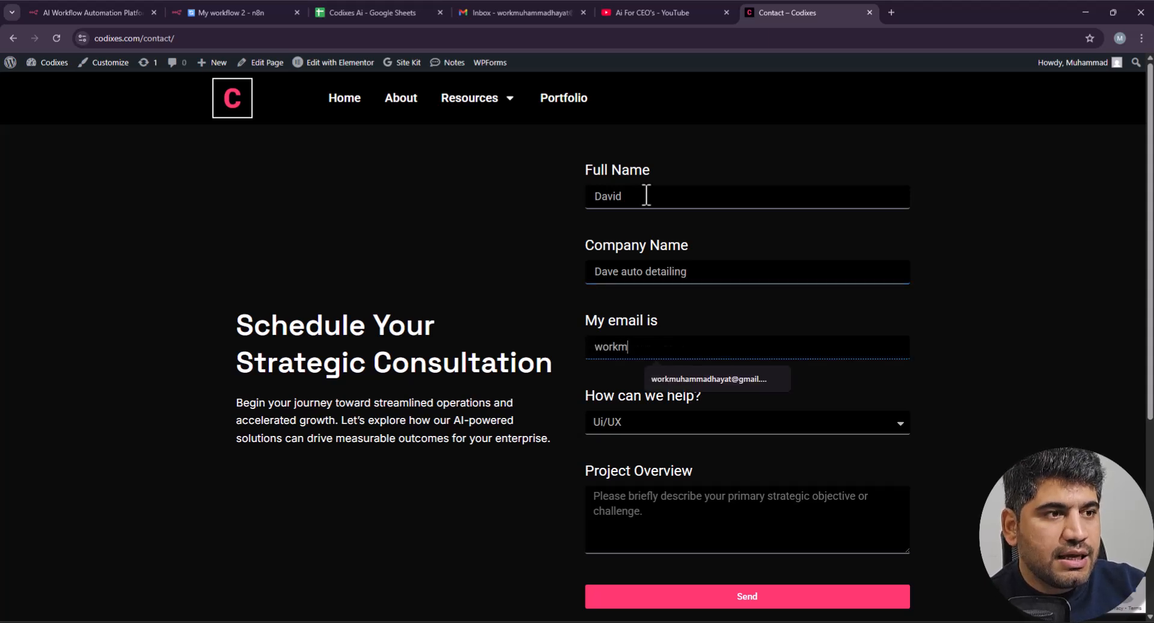
click(723, 378)
scroll(553, 341, down, 1)
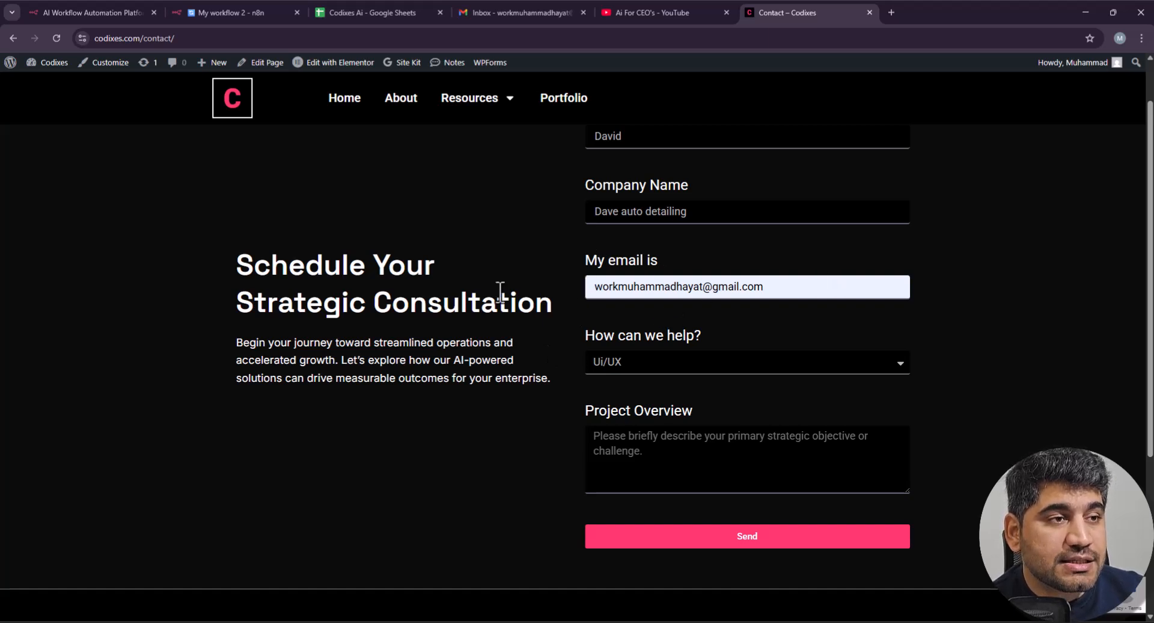
Step: Choose WordPress as the help topic, write a 'Hi' project overview, and send
click(664, 364)
click(660, 404)
click(622, 439)
text(Hi)
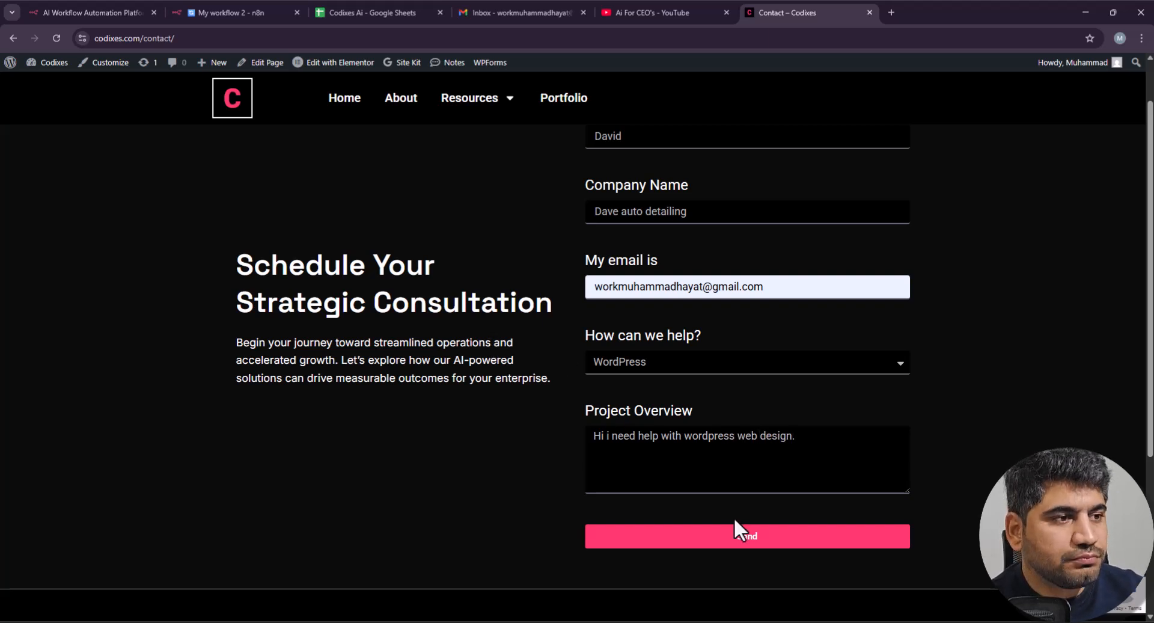
click(739, 541)
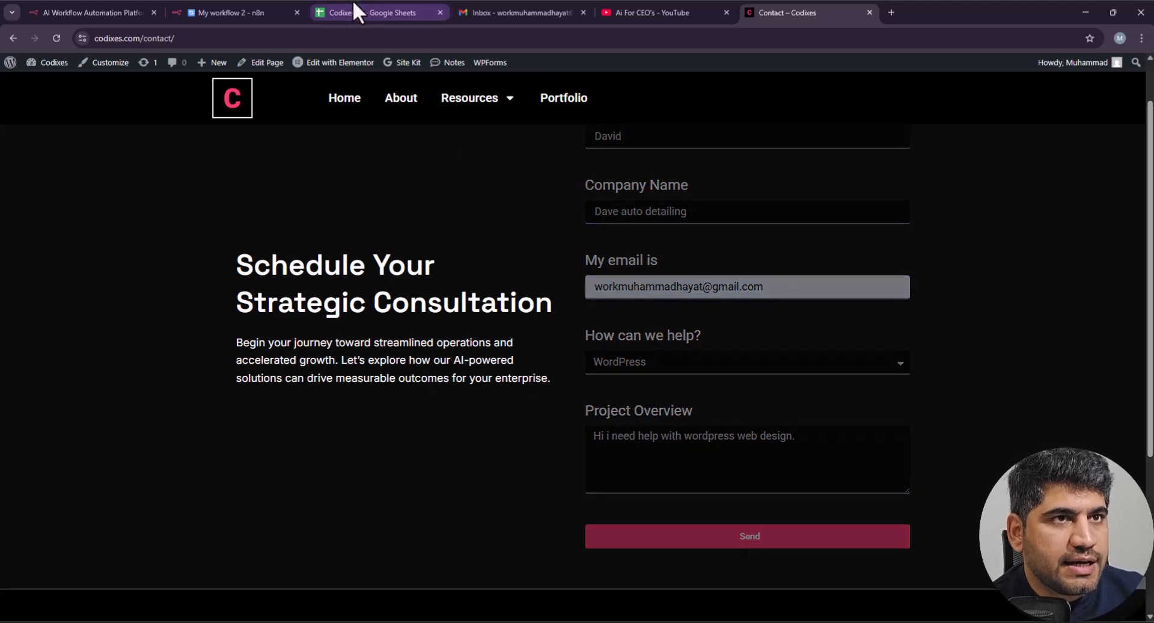
click(220, 12)
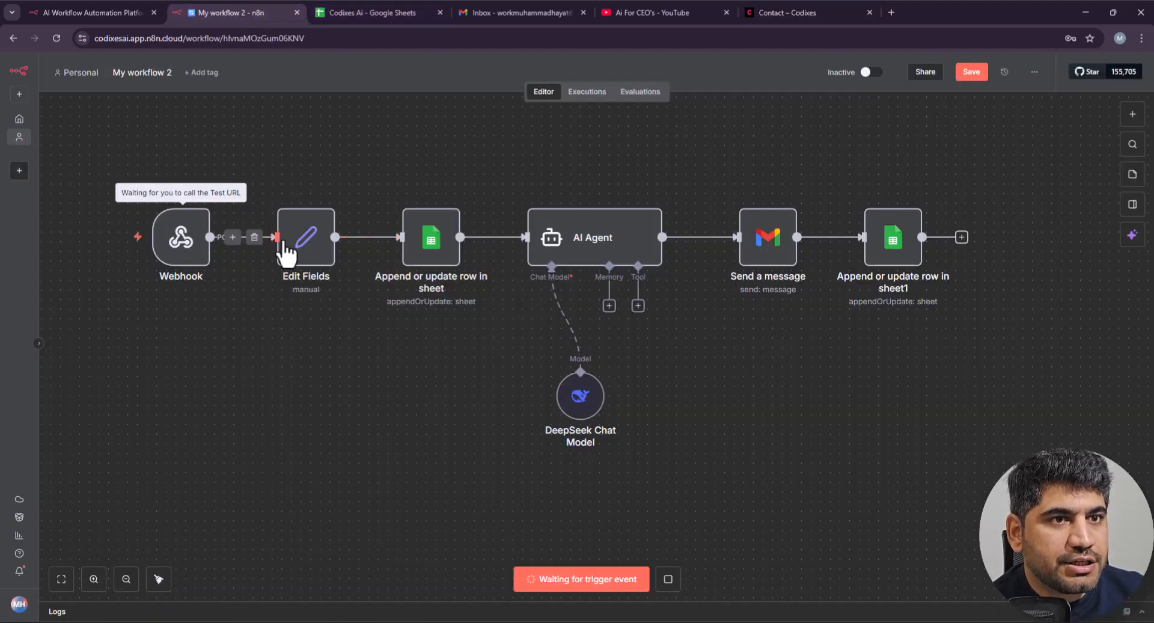
Step: Watch the new lead's Status in F2 change from New to Contacted
click(375, 12)
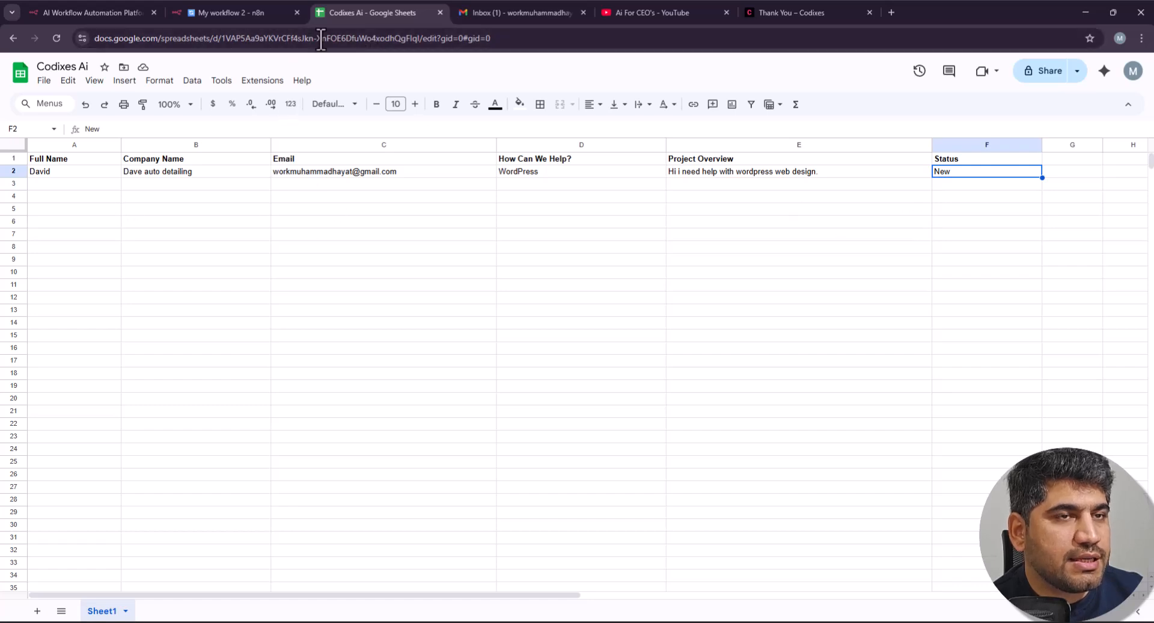
click(240, 12)
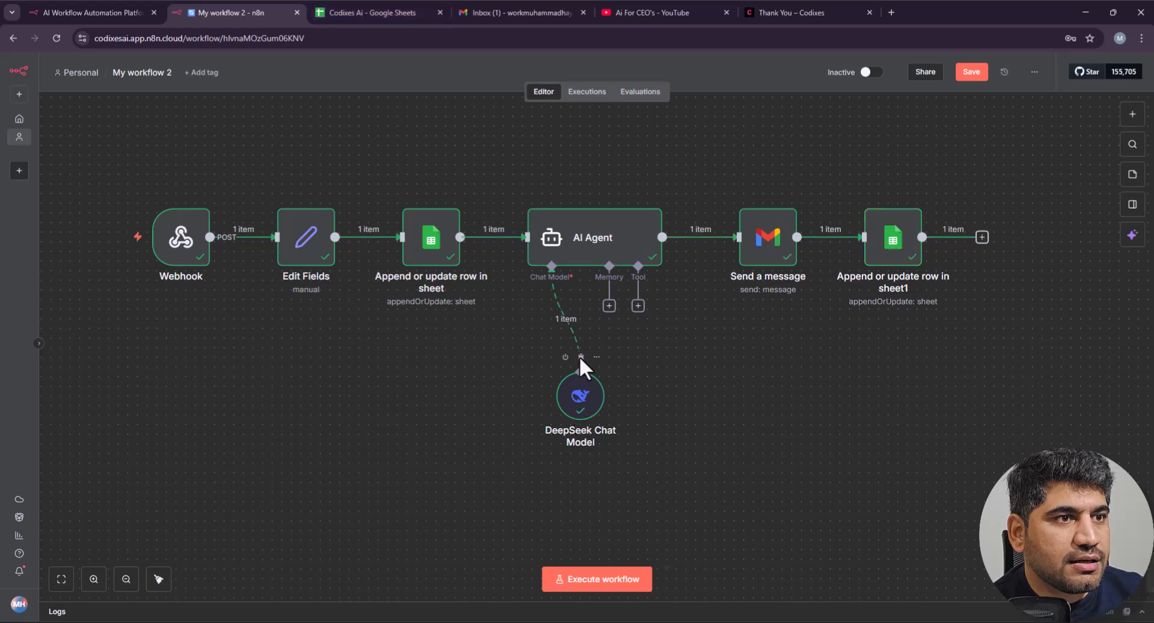
click(419, 10)
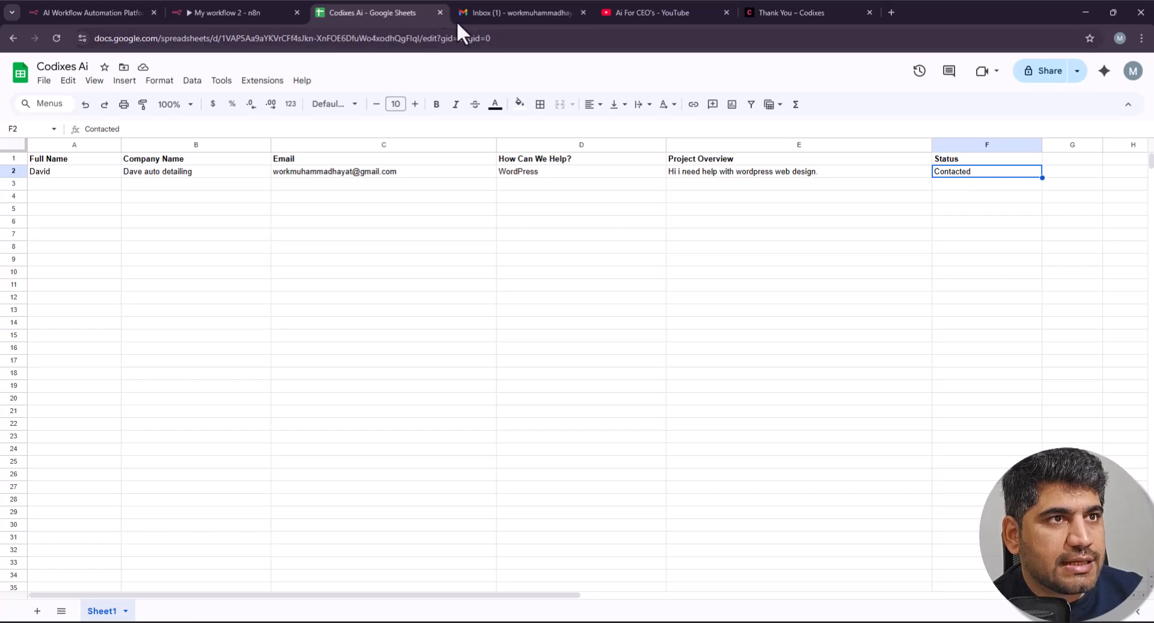
click(499, 11)
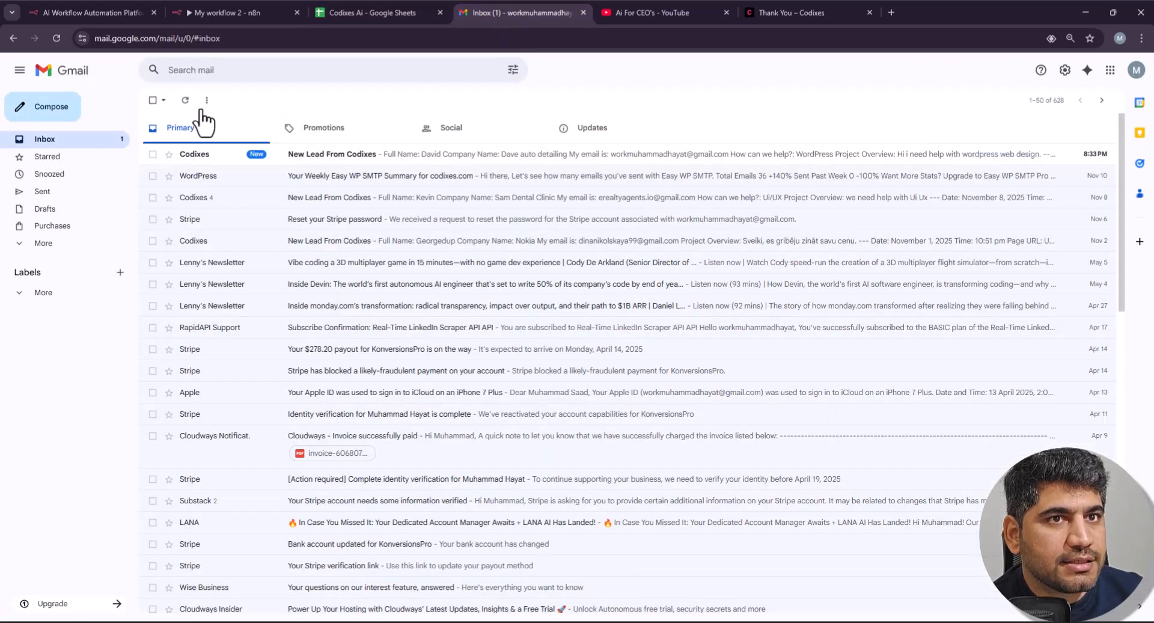
Step: Read the 'Thanks for reaching out to Codixes!' reply in Gmail, then open the AI Agent node
click(185, 100)
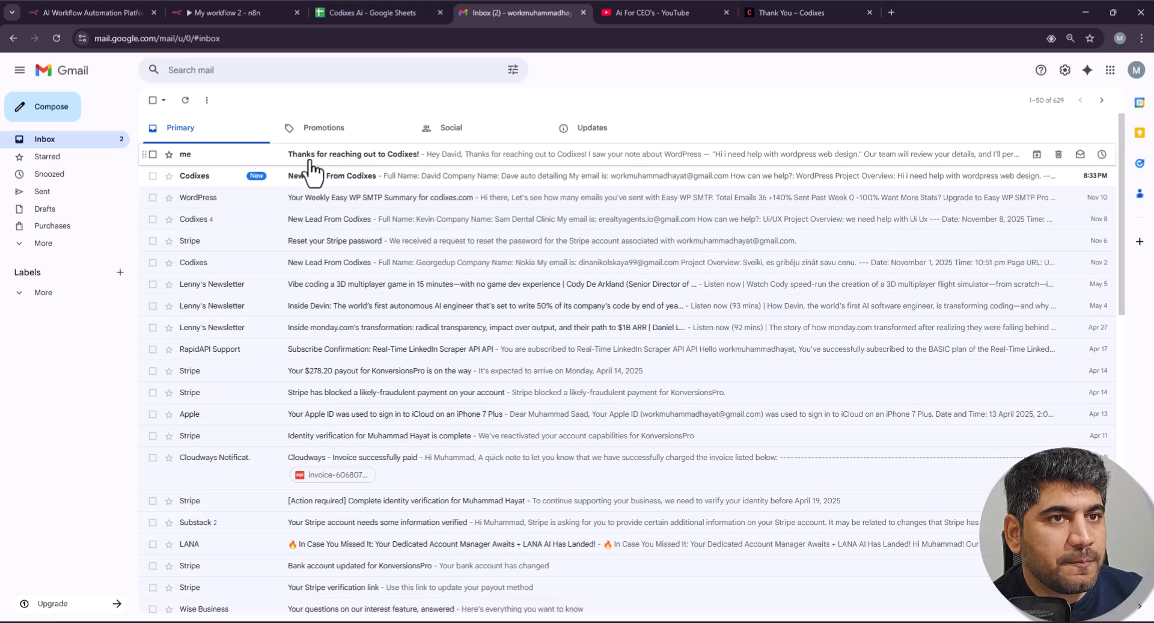
click(312, 172)
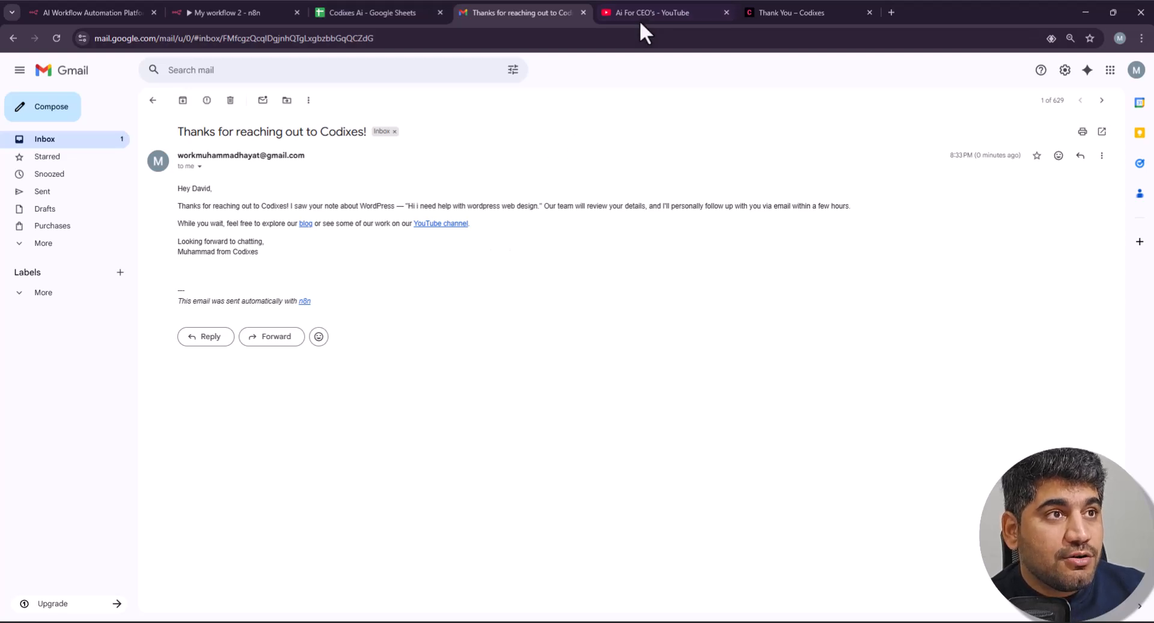
click(259, 13)
double_click(621, 241)
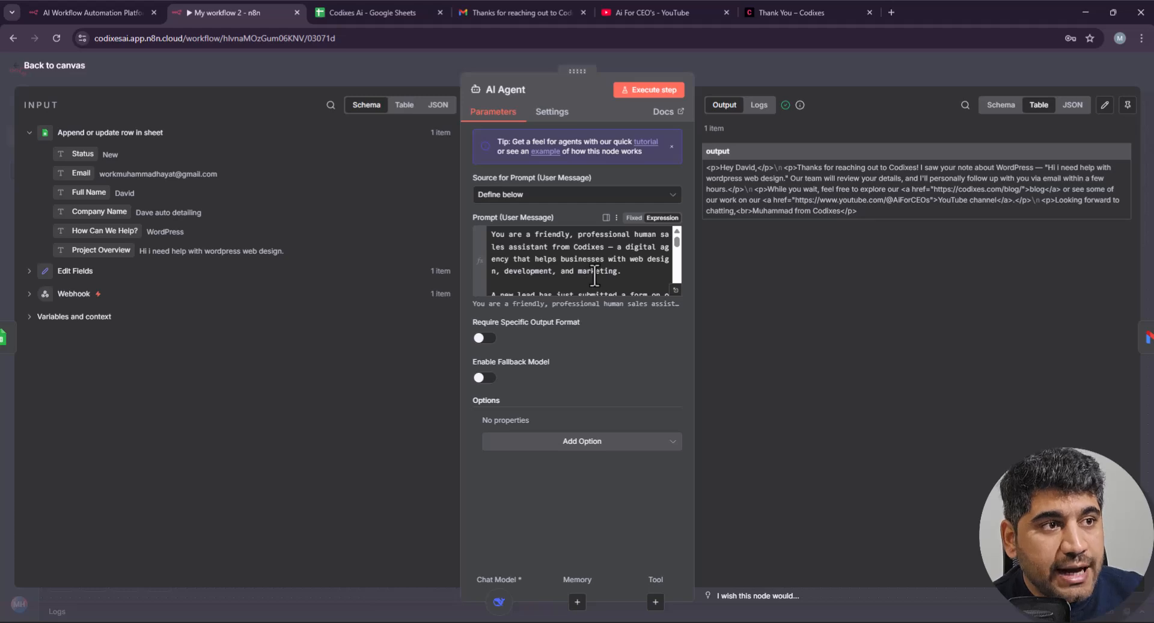
Step: Review the AI Agent node's prompt settings and generated reply
click(845, 70)
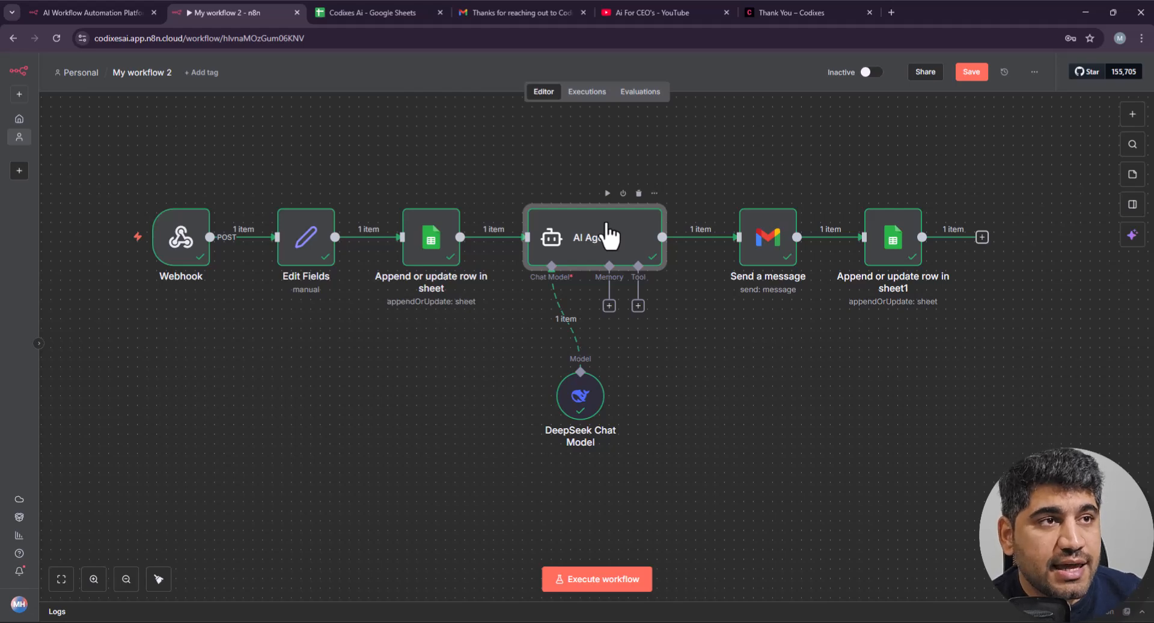
double_click(590, 254)
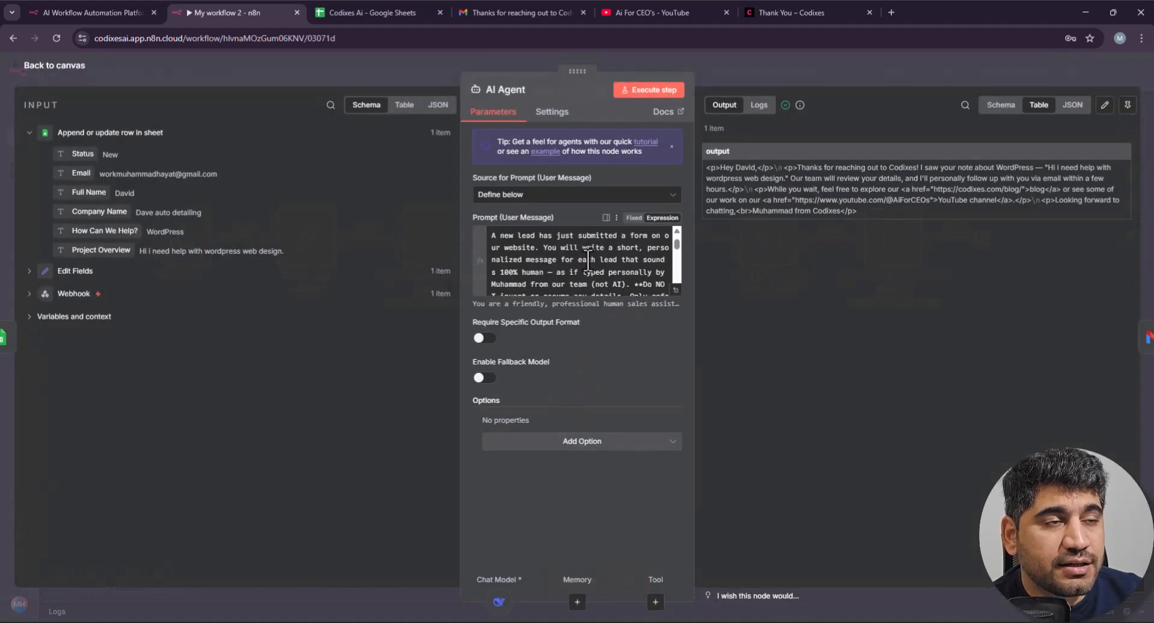
click(817, 65)
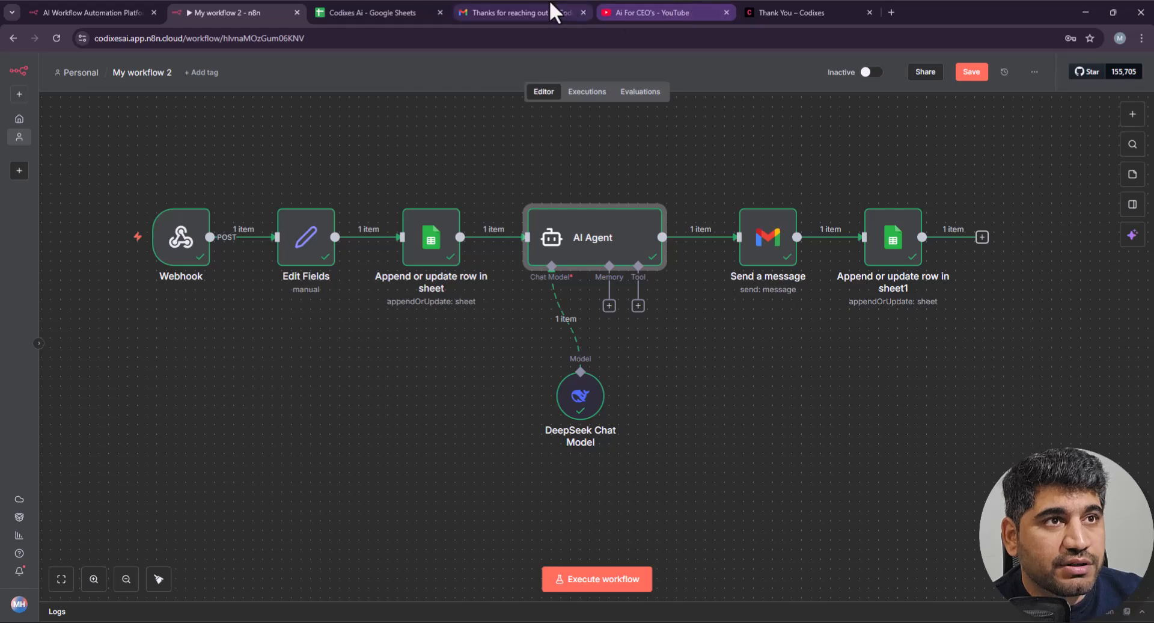
click(799, 12)
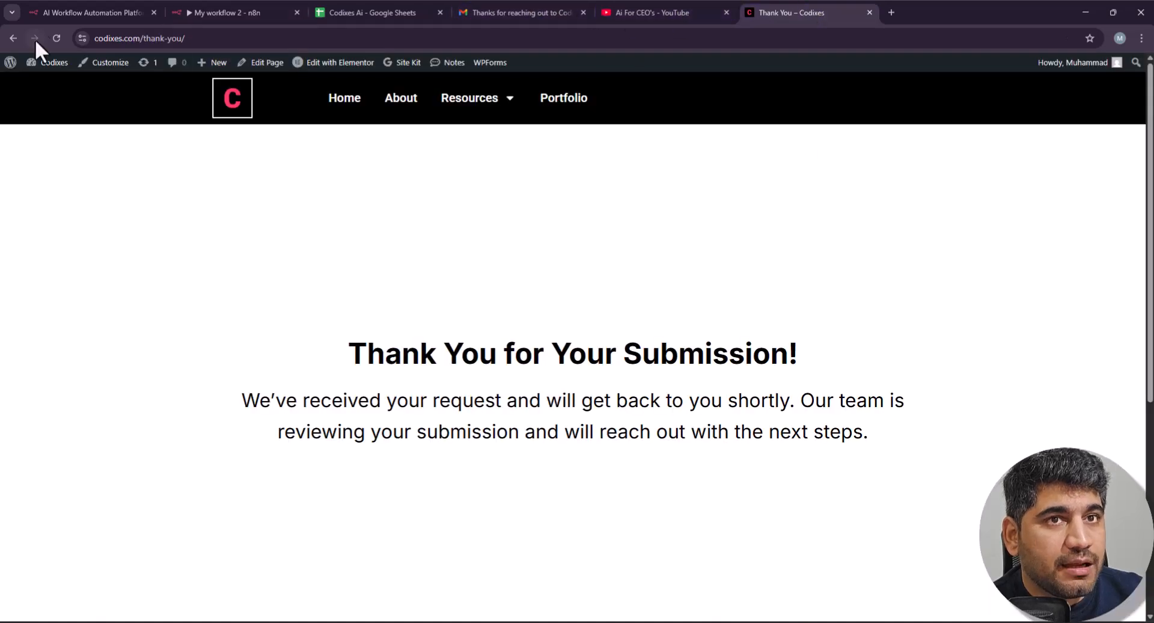
Step: Leave the contact form page and bring up the 'Thanks for reaching out to Codixes!' Gmail reply
click(13, 38)
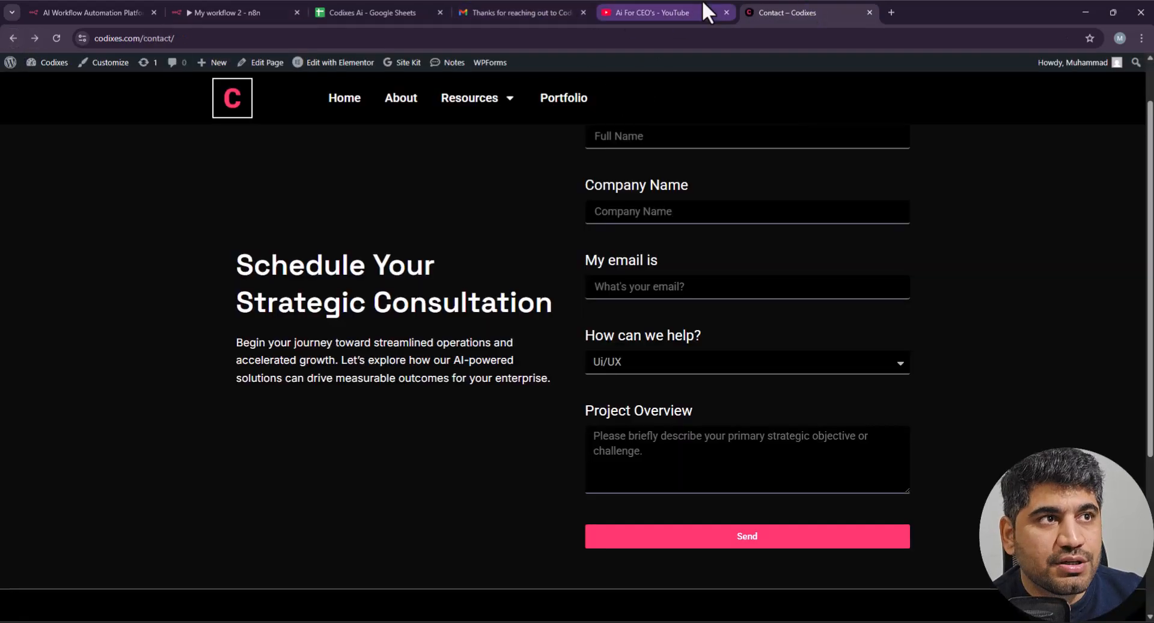
click(631, 12)
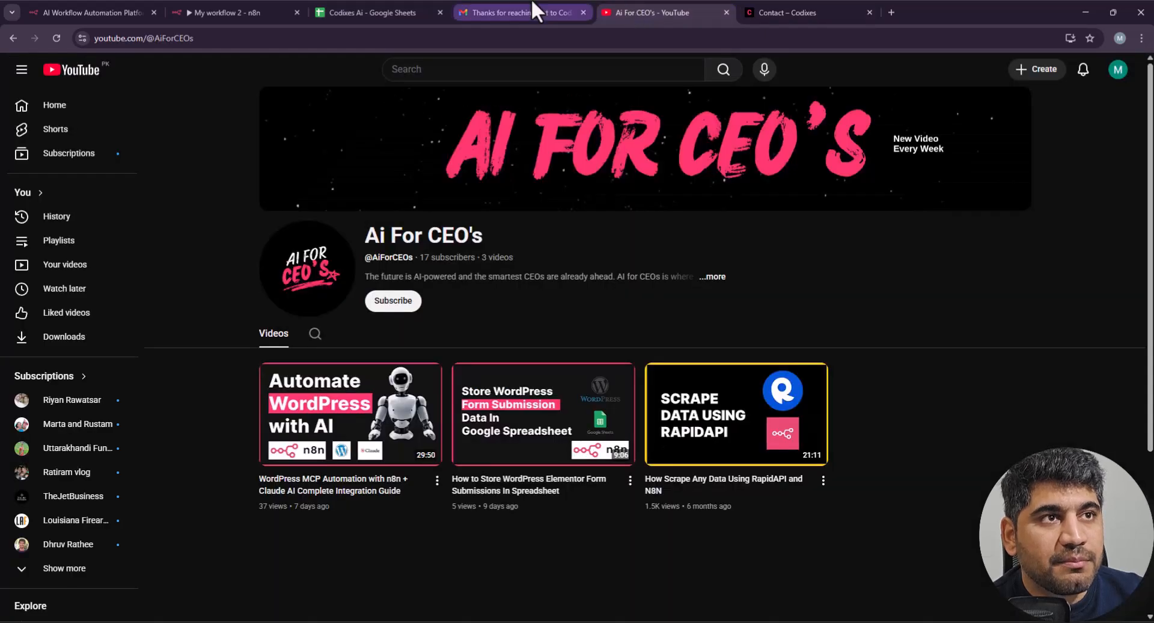
click(505, 11)
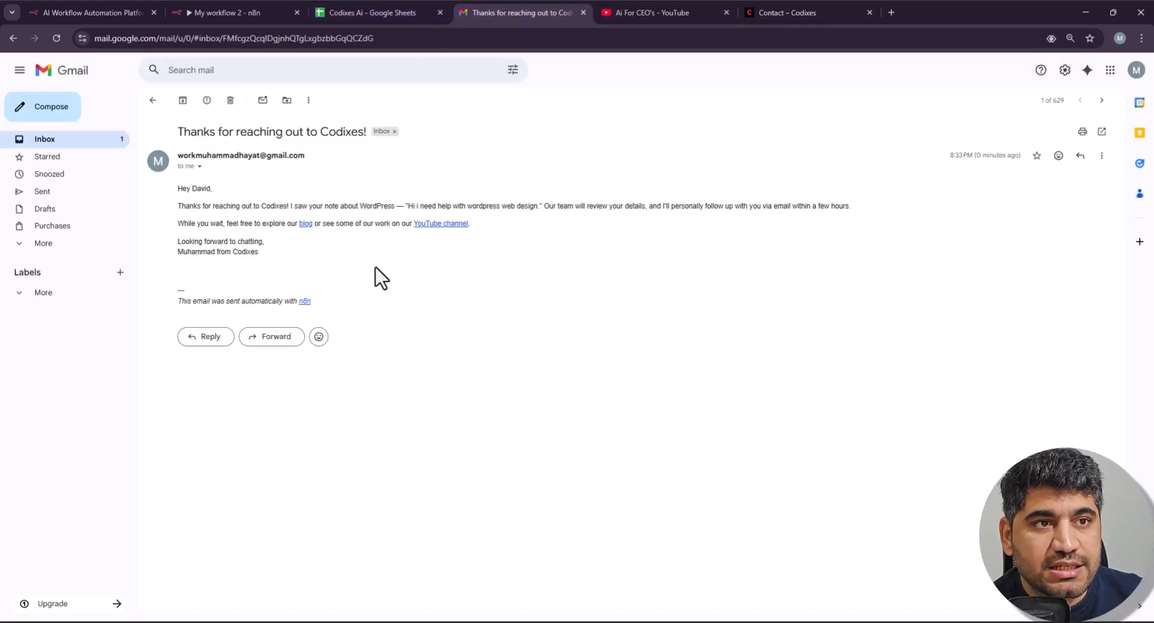
Step: Highlight the reply's opening sentence and the quoted WordPress web design request
drag(278, 209, 350, 209)
click(349, 209)
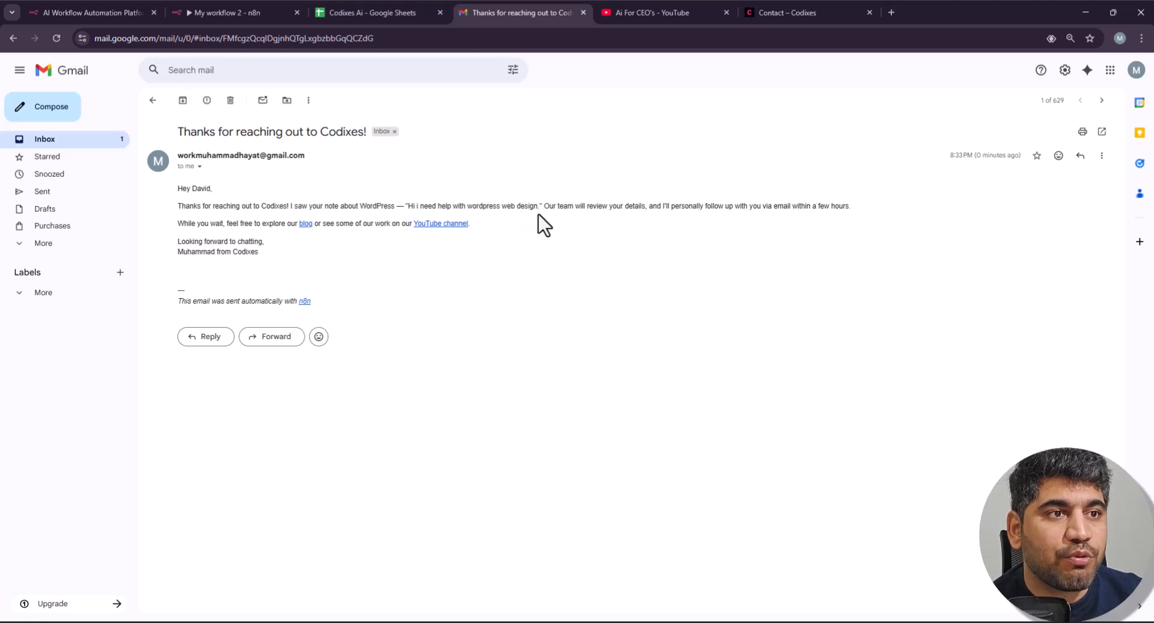
mouse_move(540, 206)
mouse_down()
mouse_move(404, 206)
mouse_move(537, 208)
mouse_up()
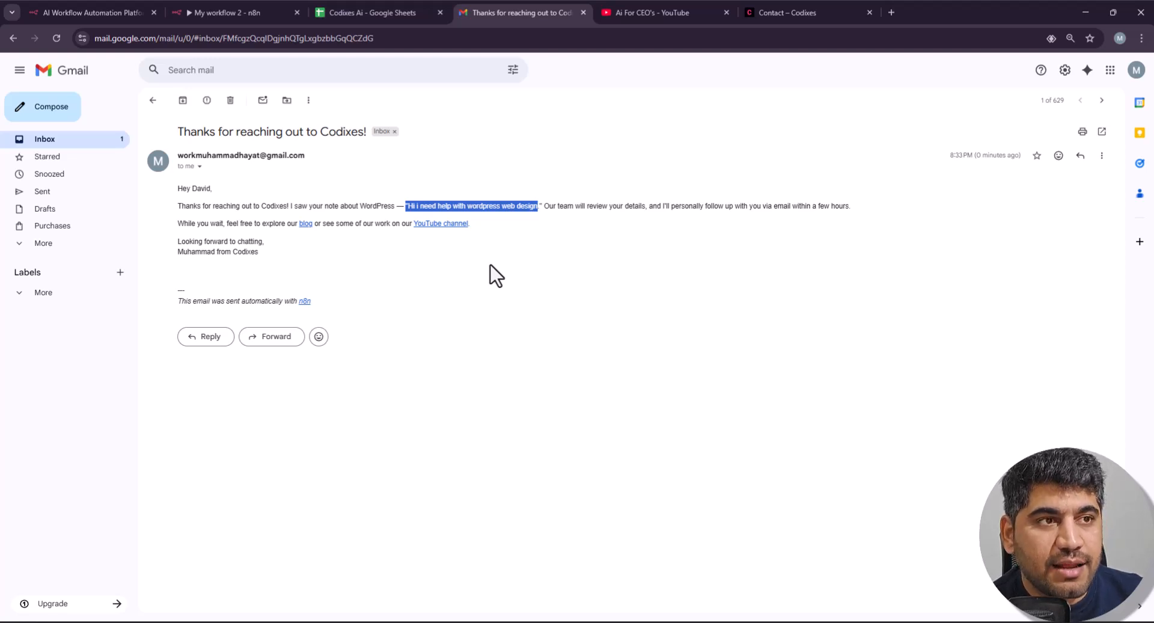
click(640, 228)
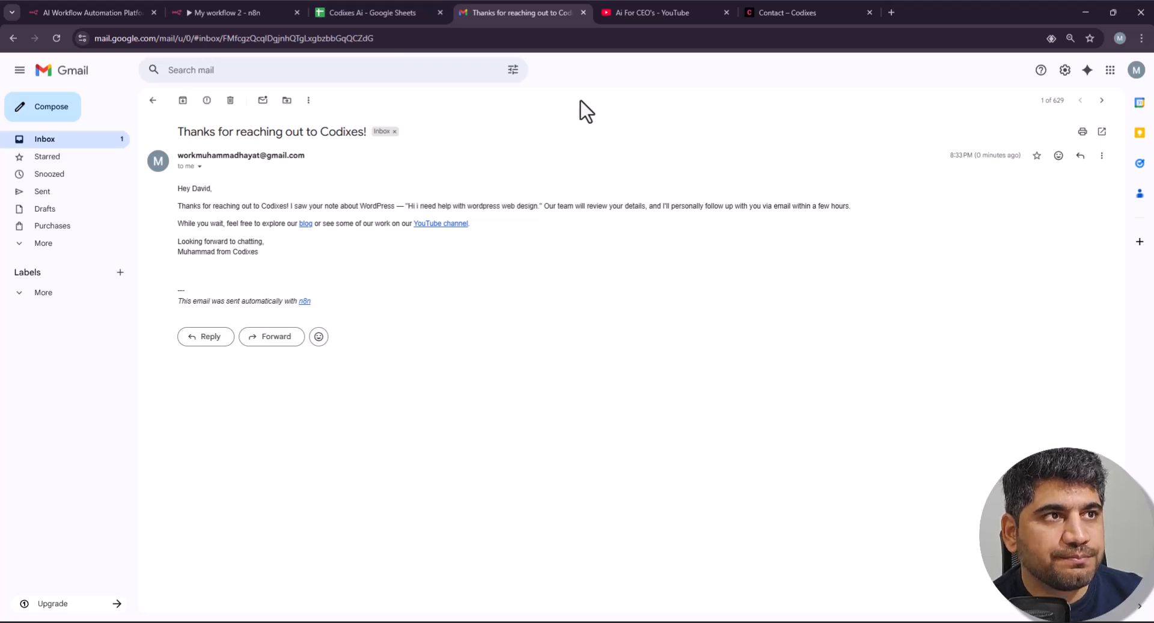
Step: Return to the 'My workflow 2' canvas and review the successfully executed nodes, Webhook to sheet update
click(197, 16)
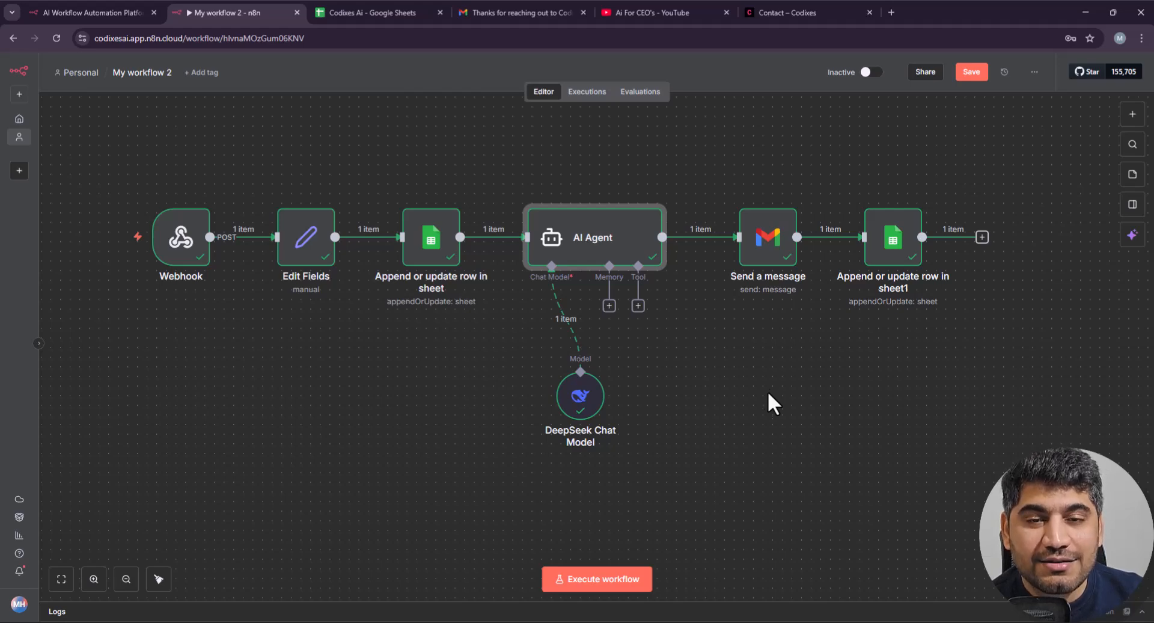
scroll(665, 404, down, 1)
scroll(664, 404, up, 1)
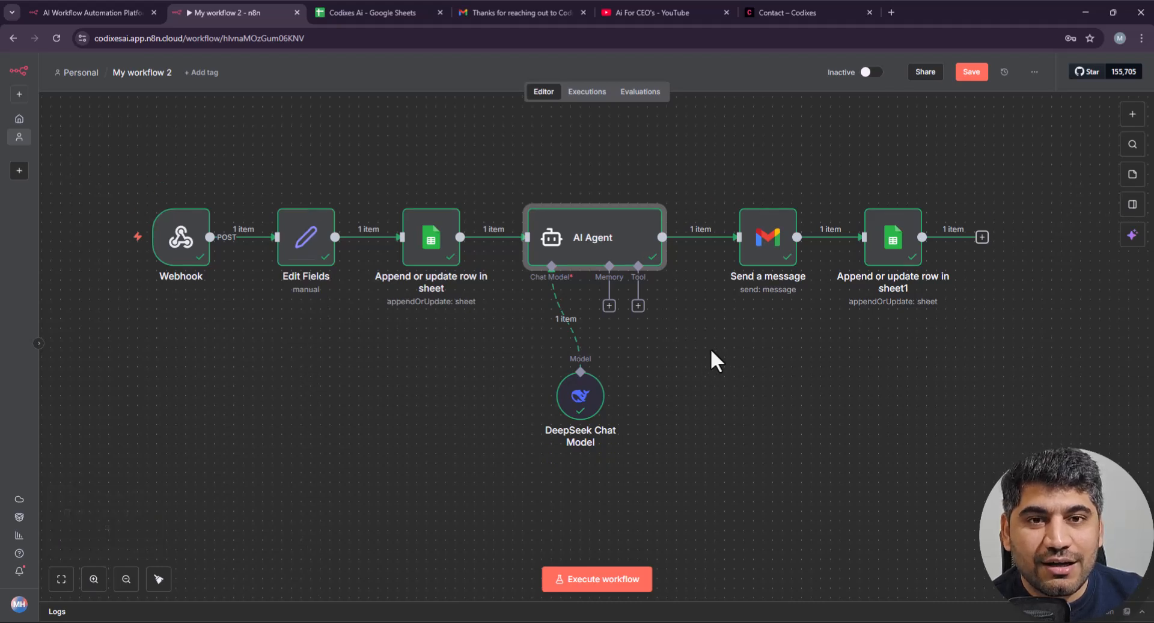